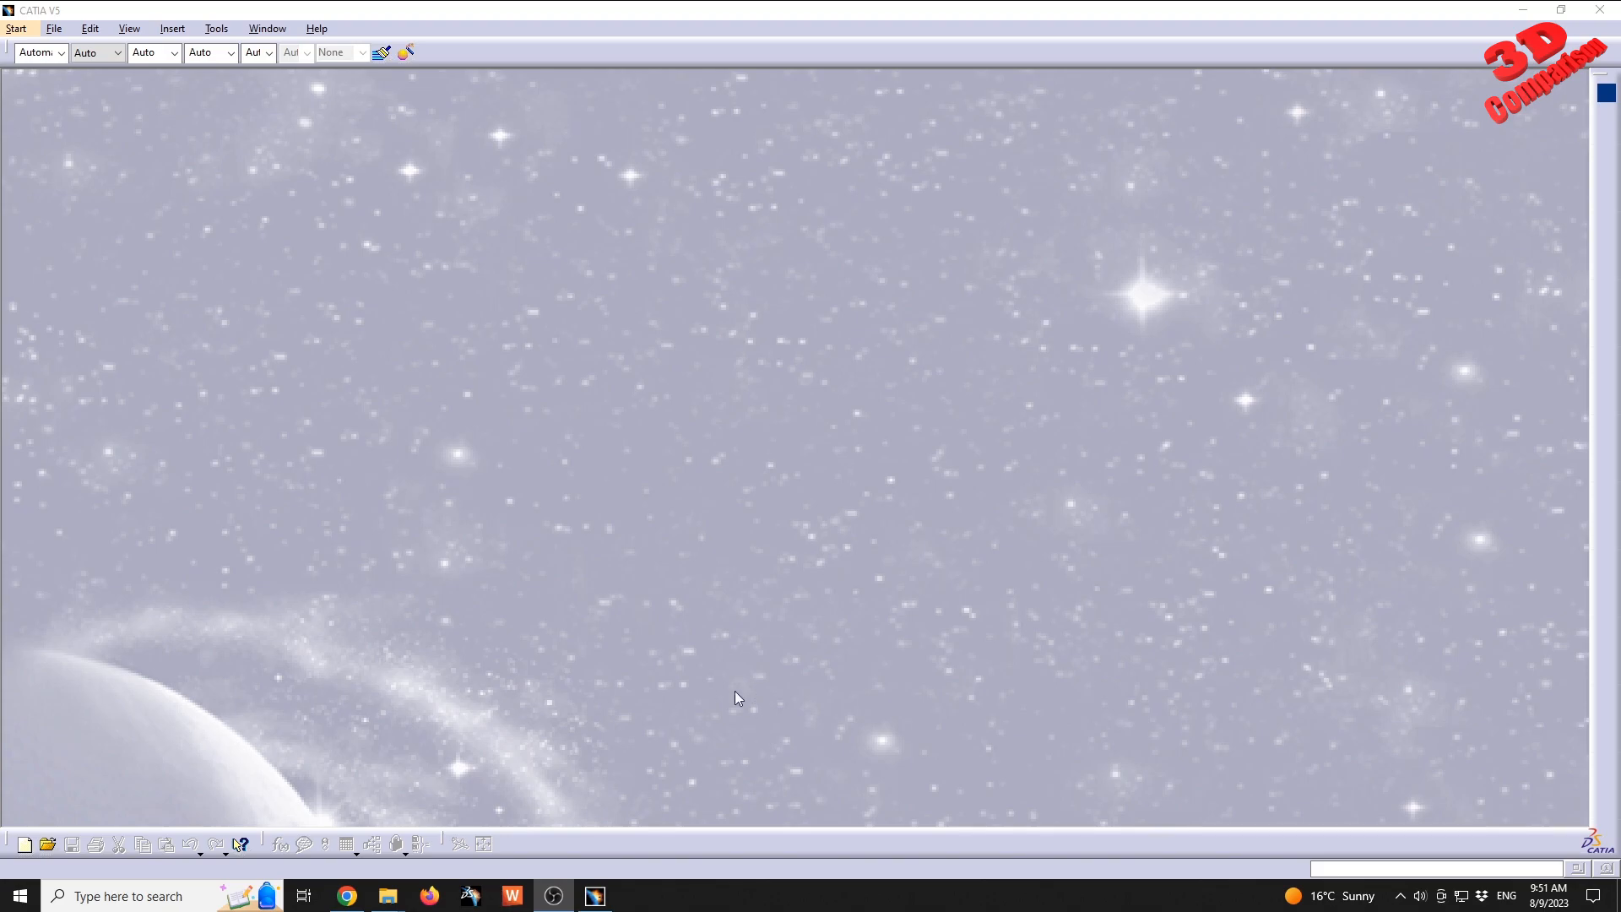
- Switch to Chrome and view the Mechanical horse model's author, page address and preview images on GrabCAD
click(347, 896)
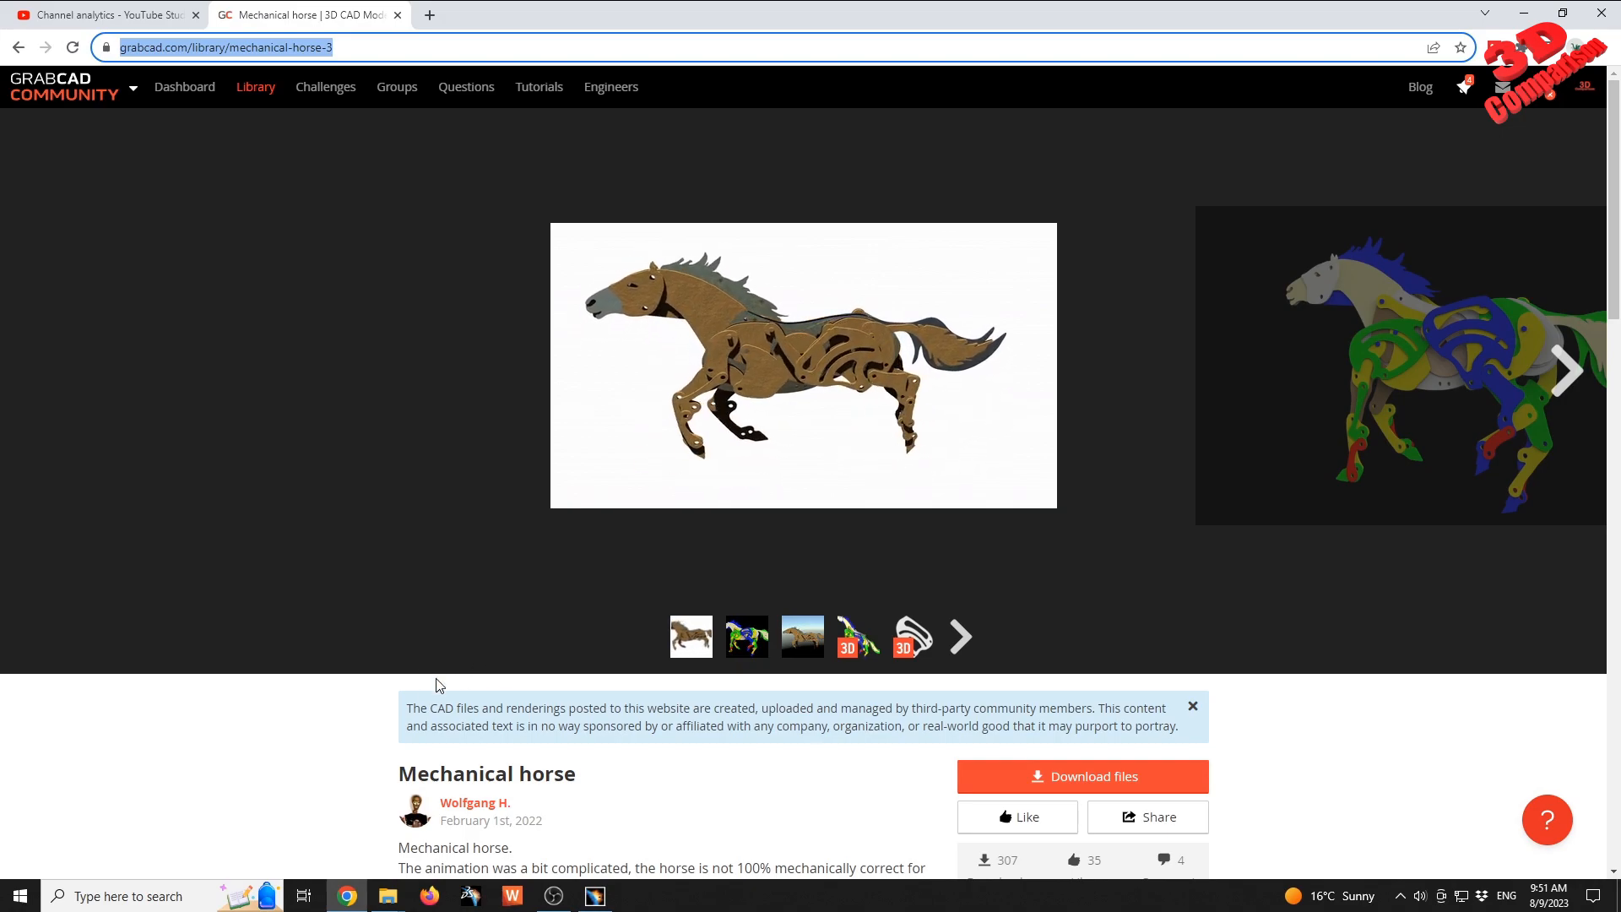
drag(512, 803, 441, 806)
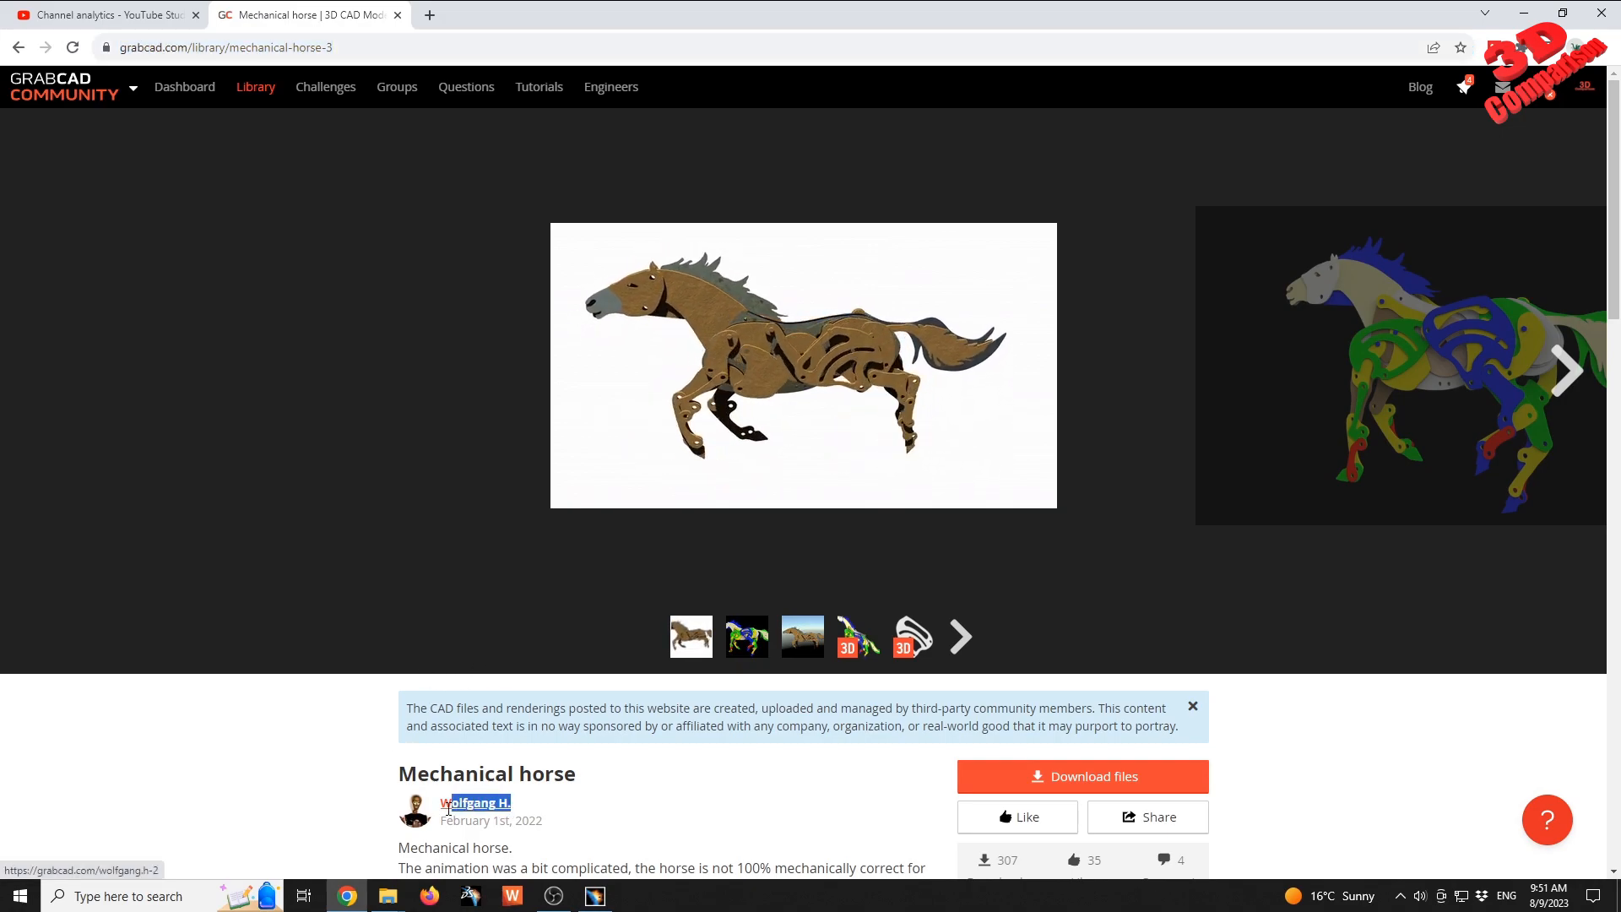
click(353, 798)
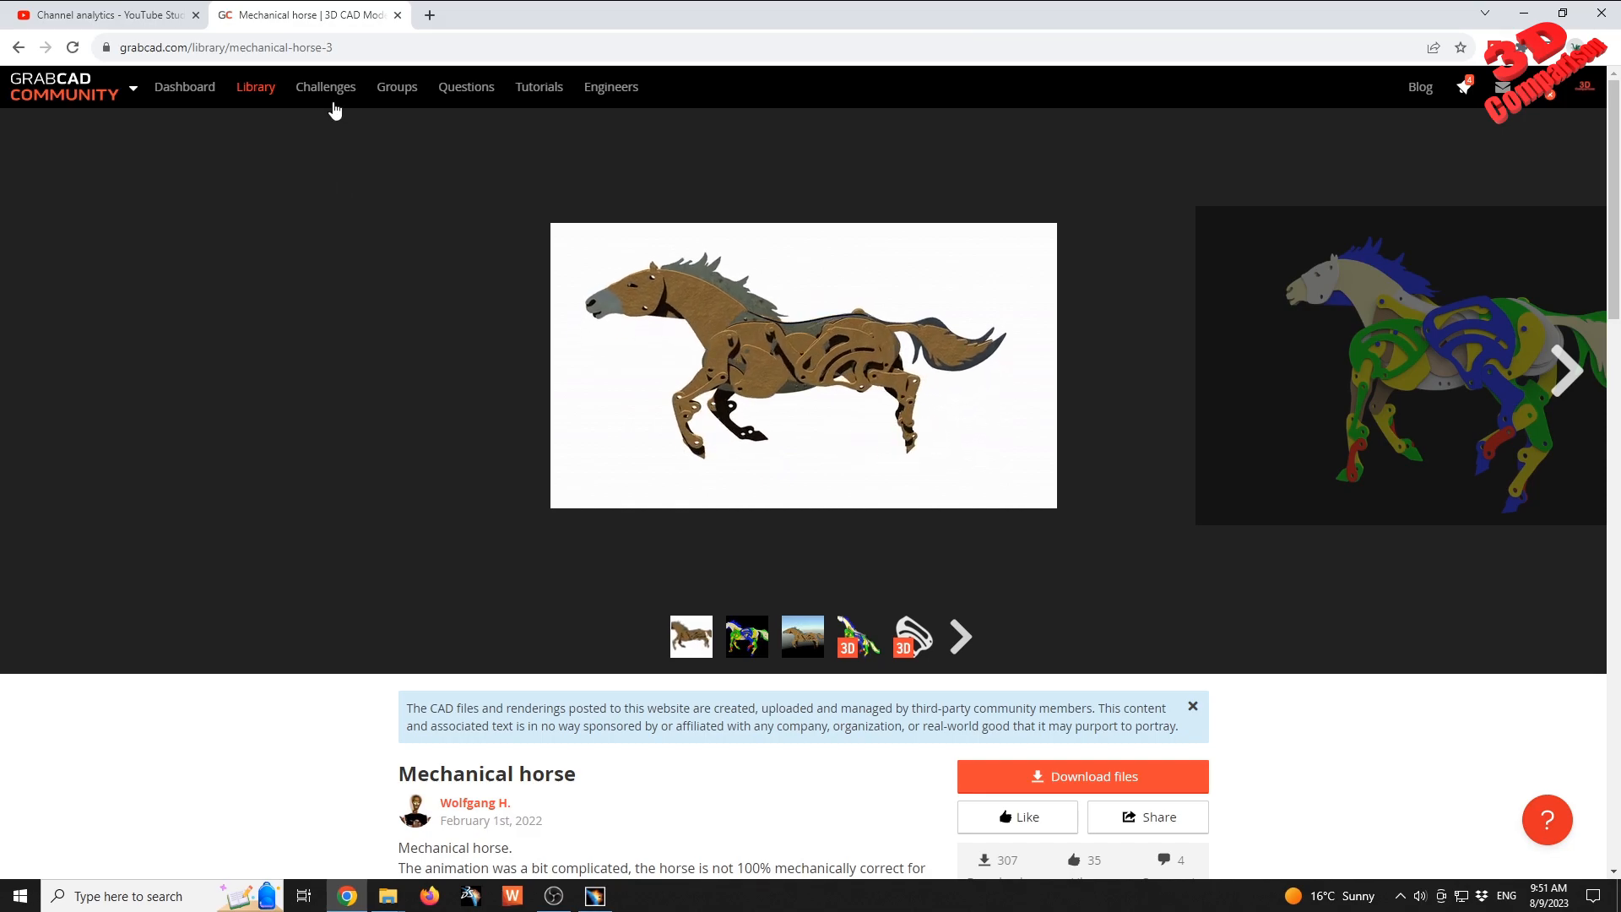
click(354, 48)
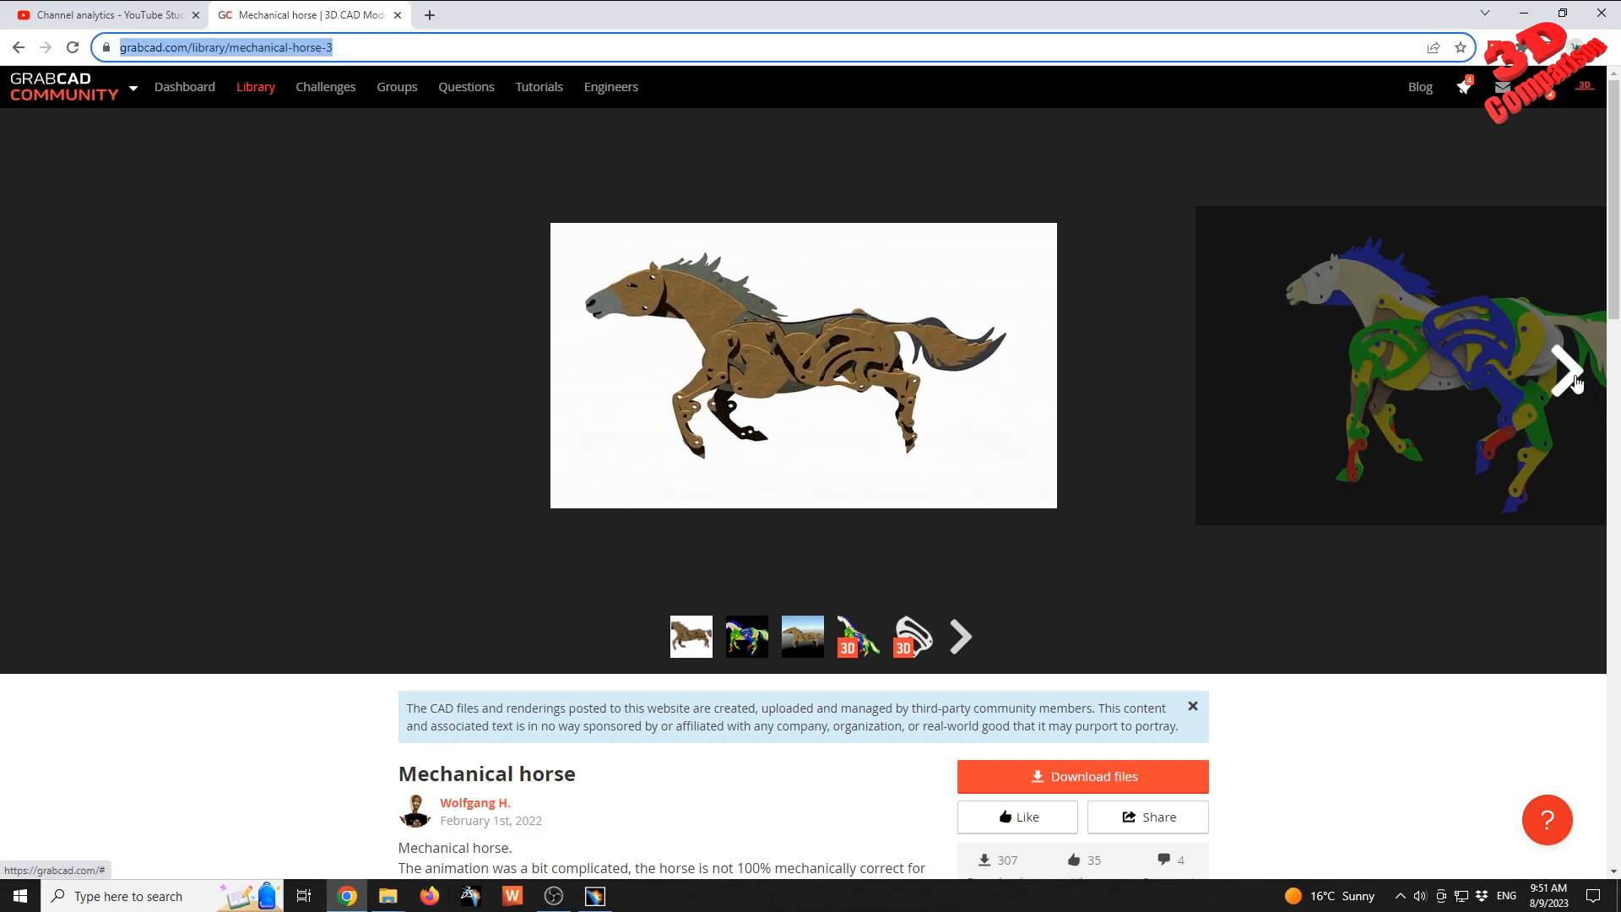
click(1520, 400)
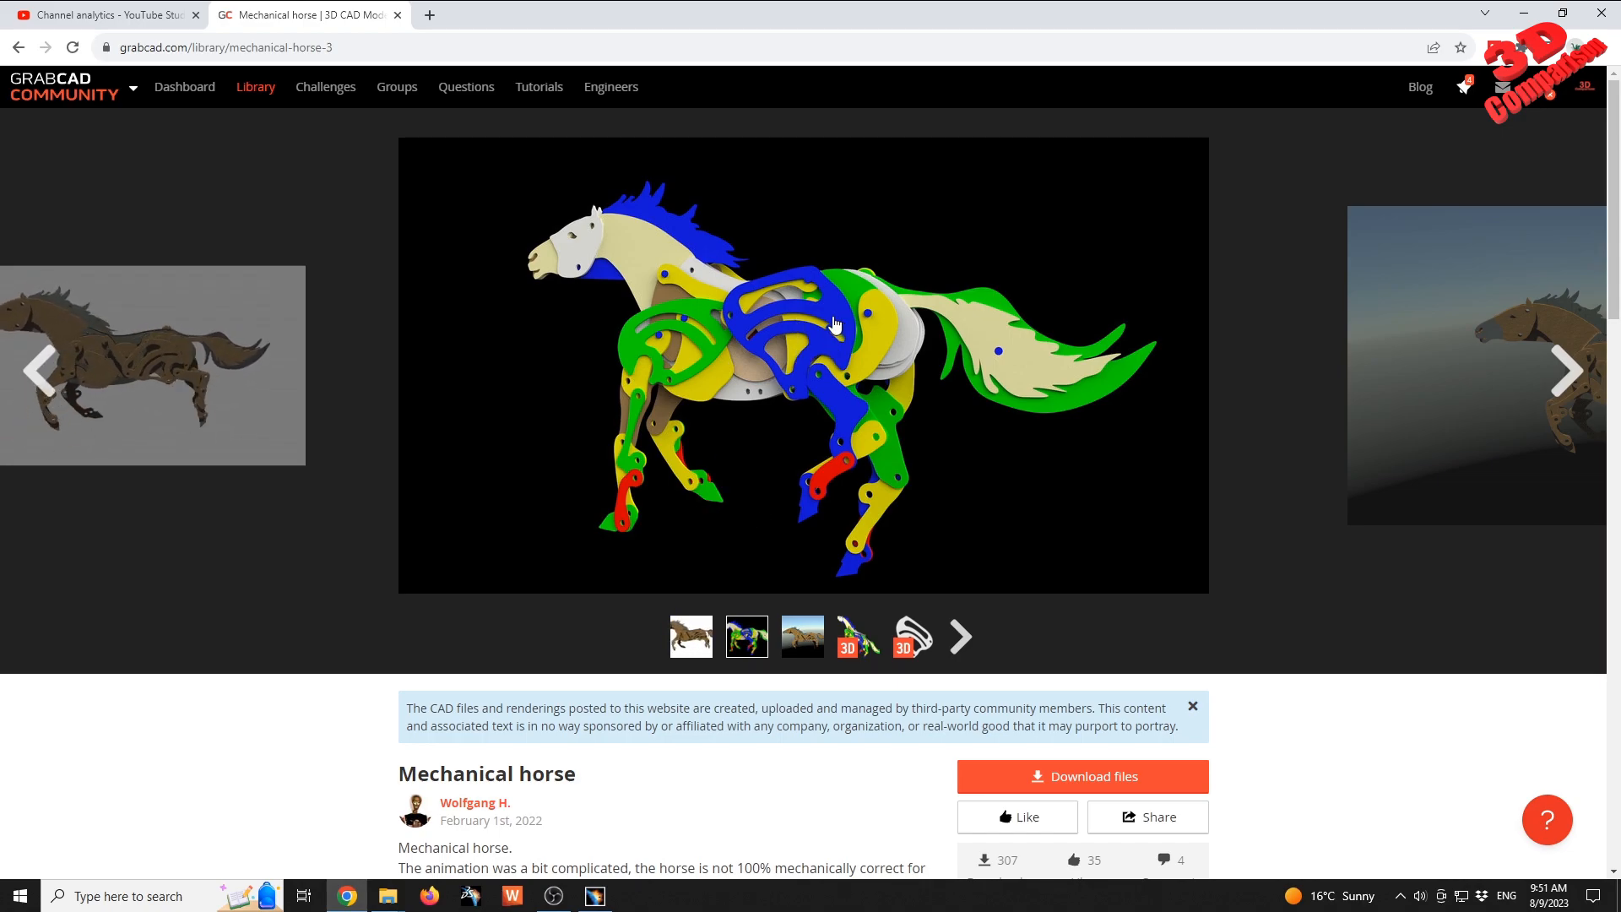
- Open the 0-mechanical-horse.stp file from the mechanical-horse-3.snapshot.14 folder in CATIA and show the whole horse from the side
click(390, 898)
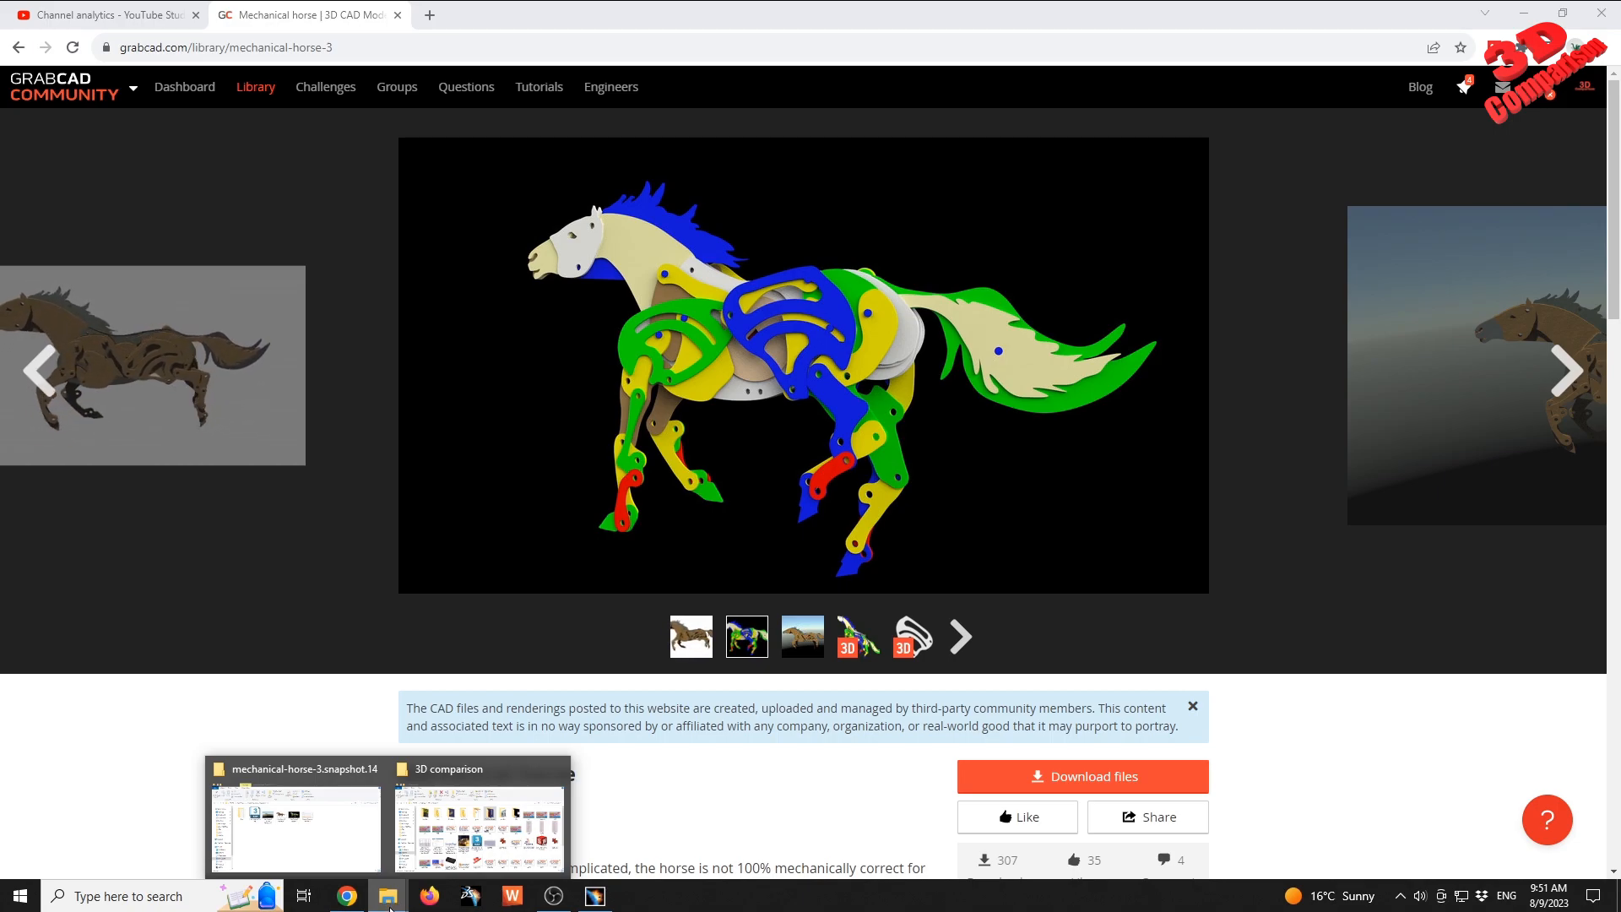
click(296, 823)
click(478, 420)
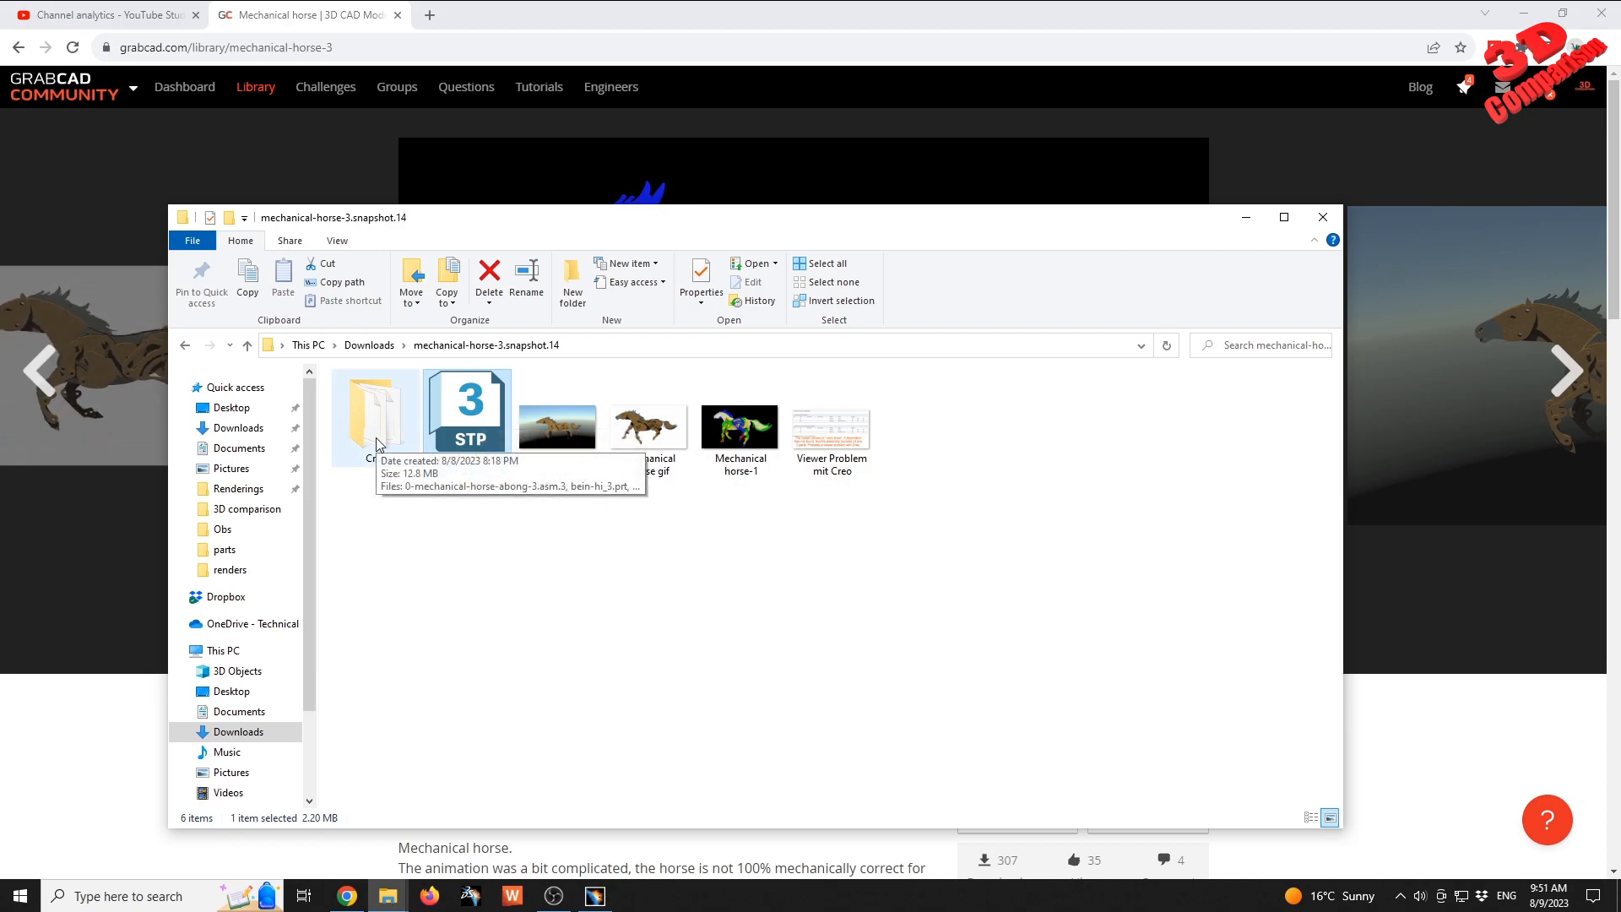
drag(467, 416, 643, 538)
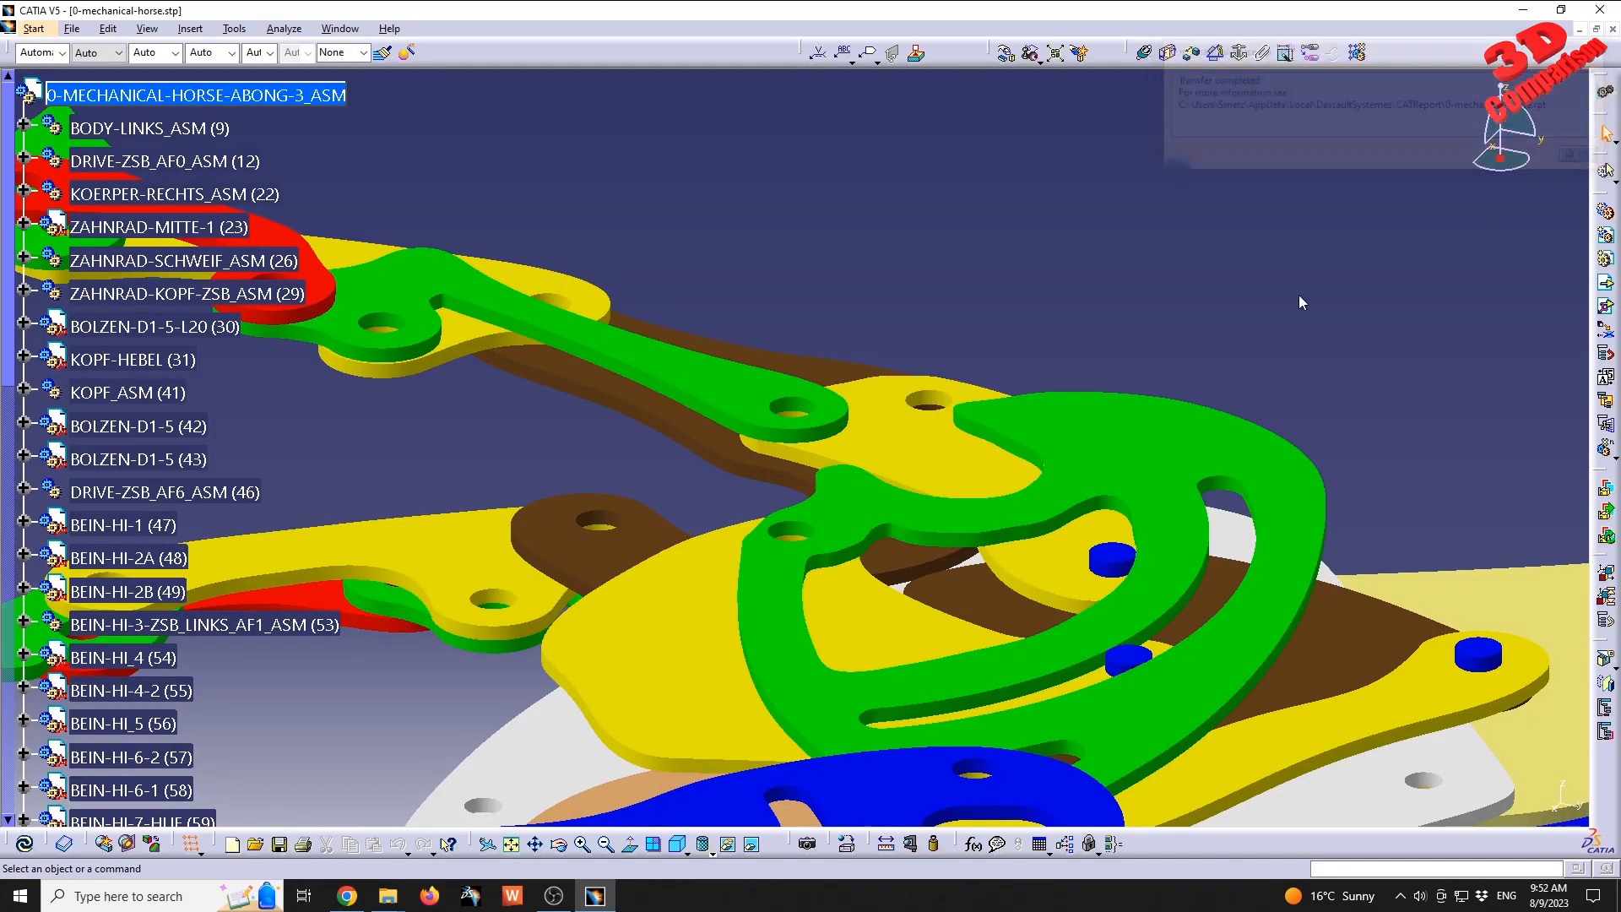
middle_drag(1374, 274, 821, 463)
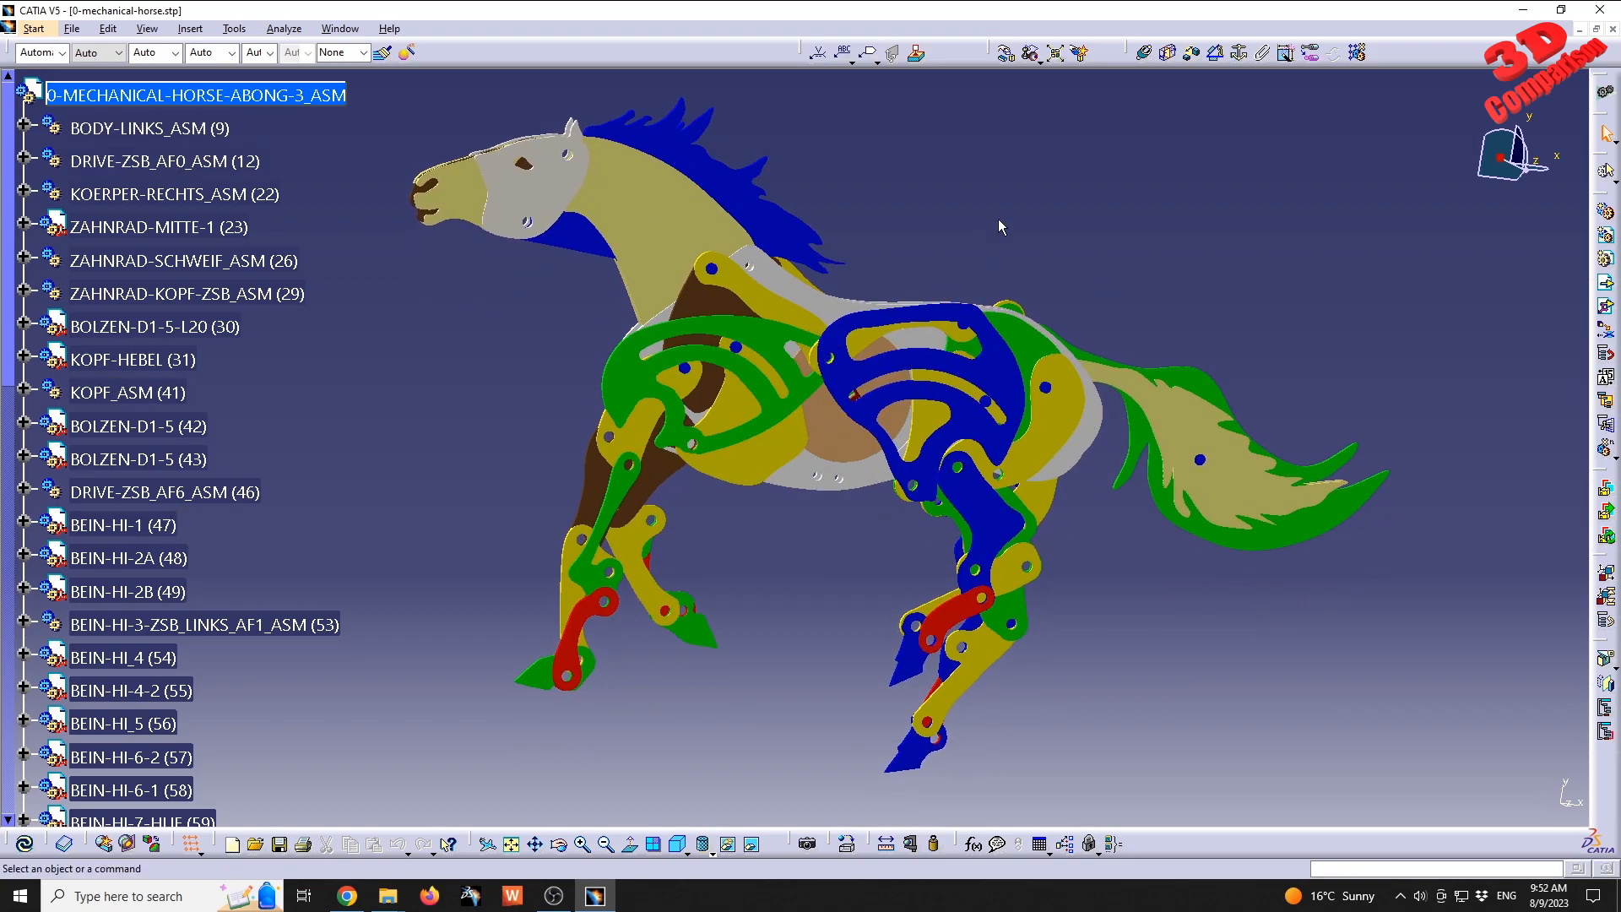
middle_drag(842, 308, 790, 567)
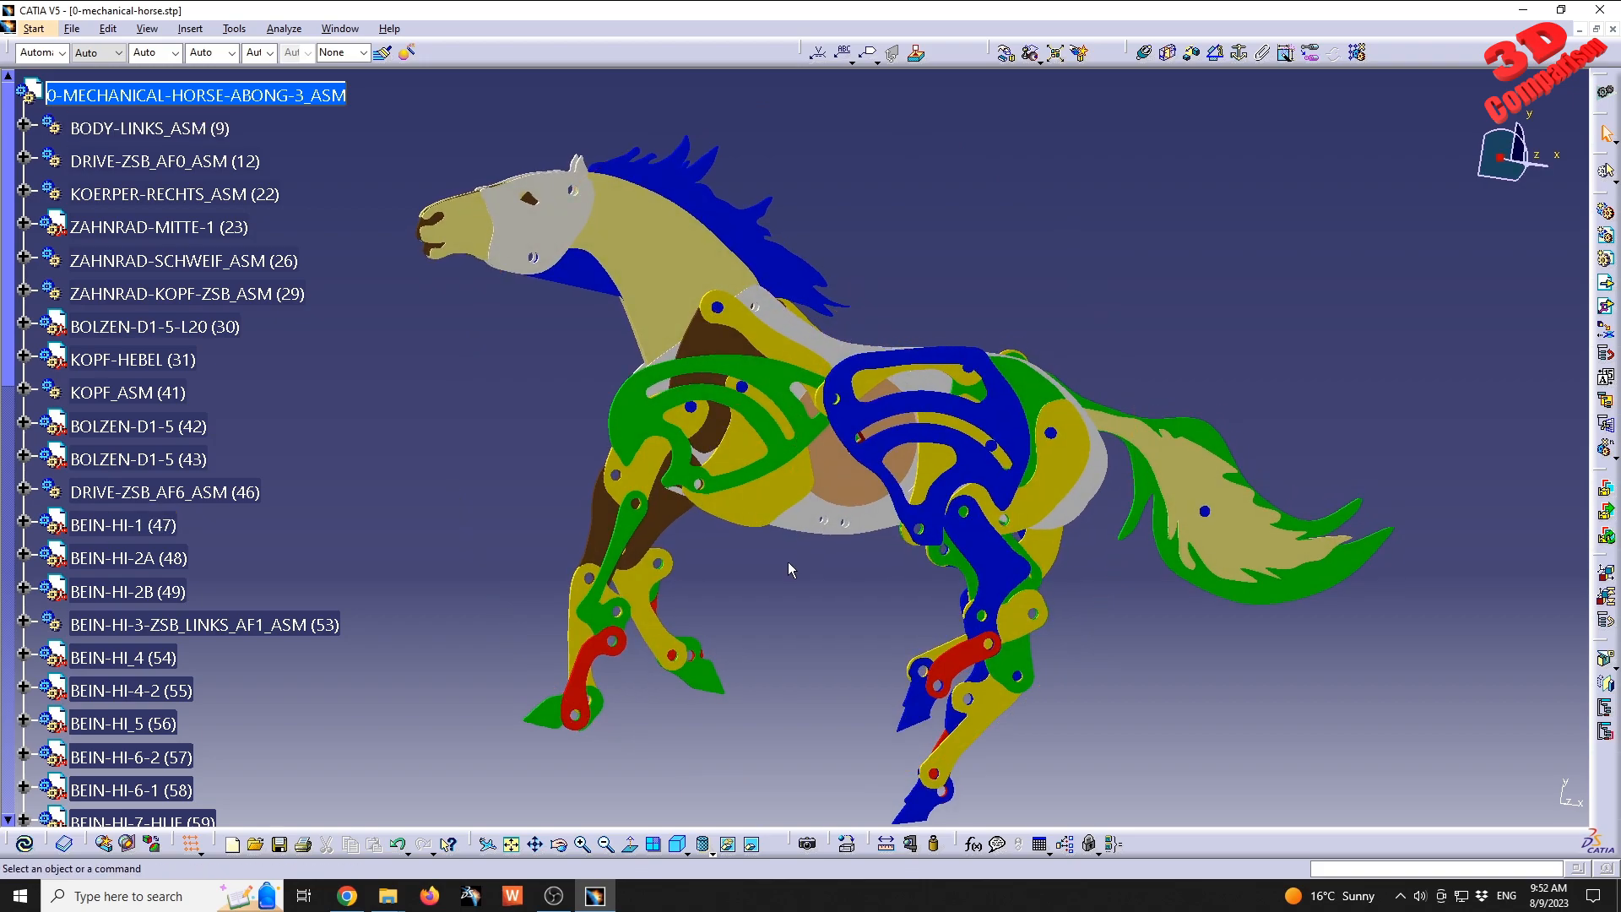
- Search the whole assembly for all elements of the Part Design workbench and select them
click(119, 31)
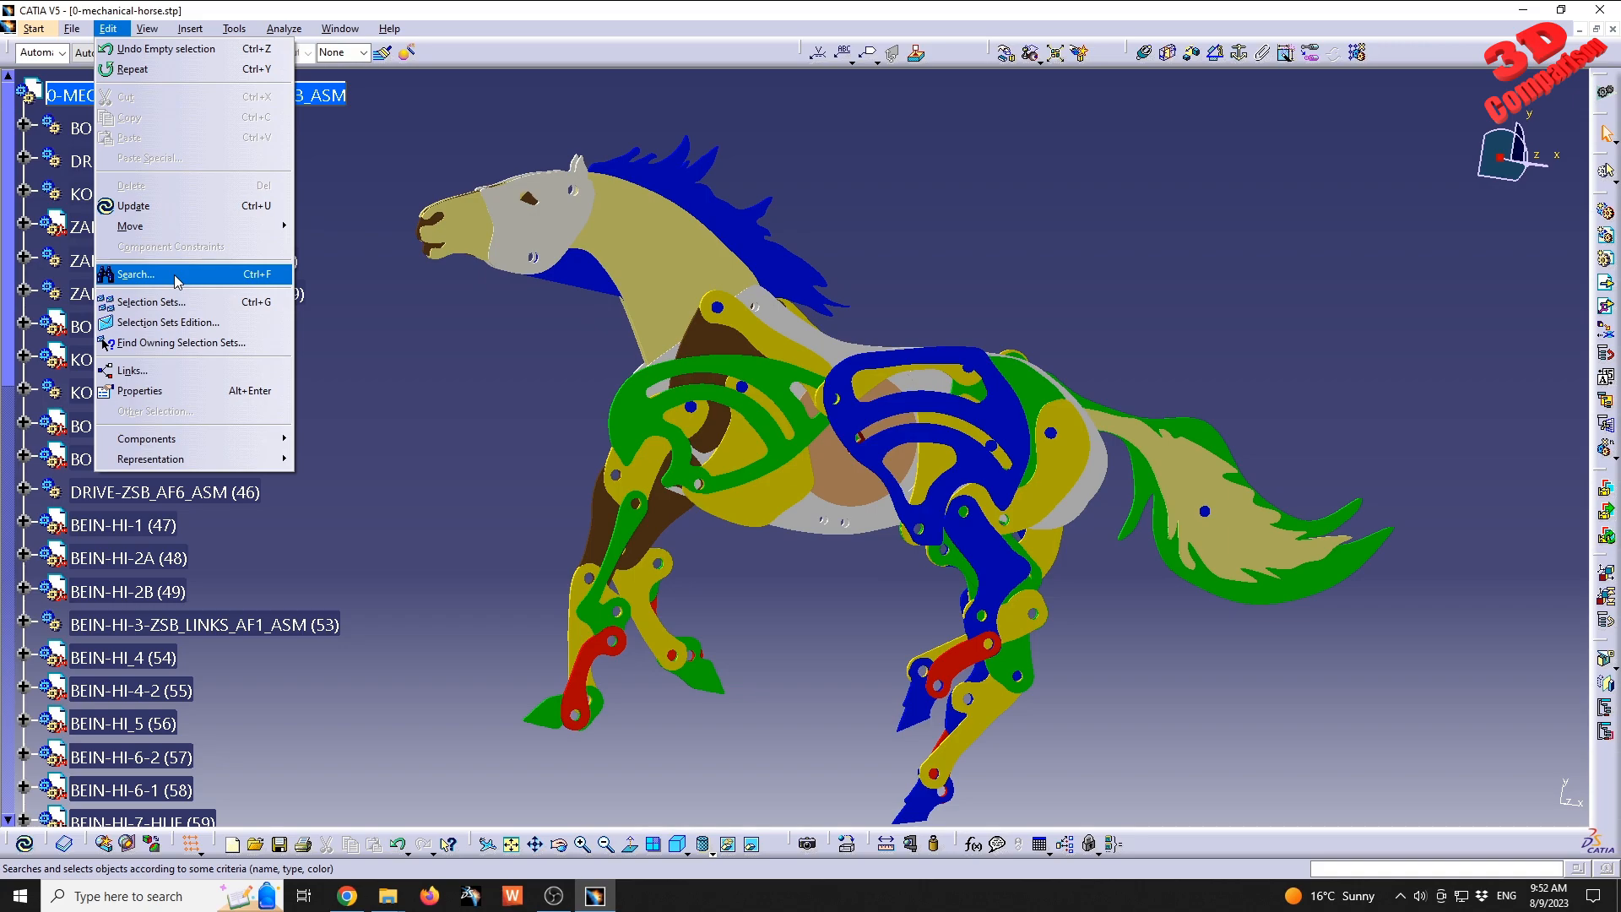
click(524, 376)
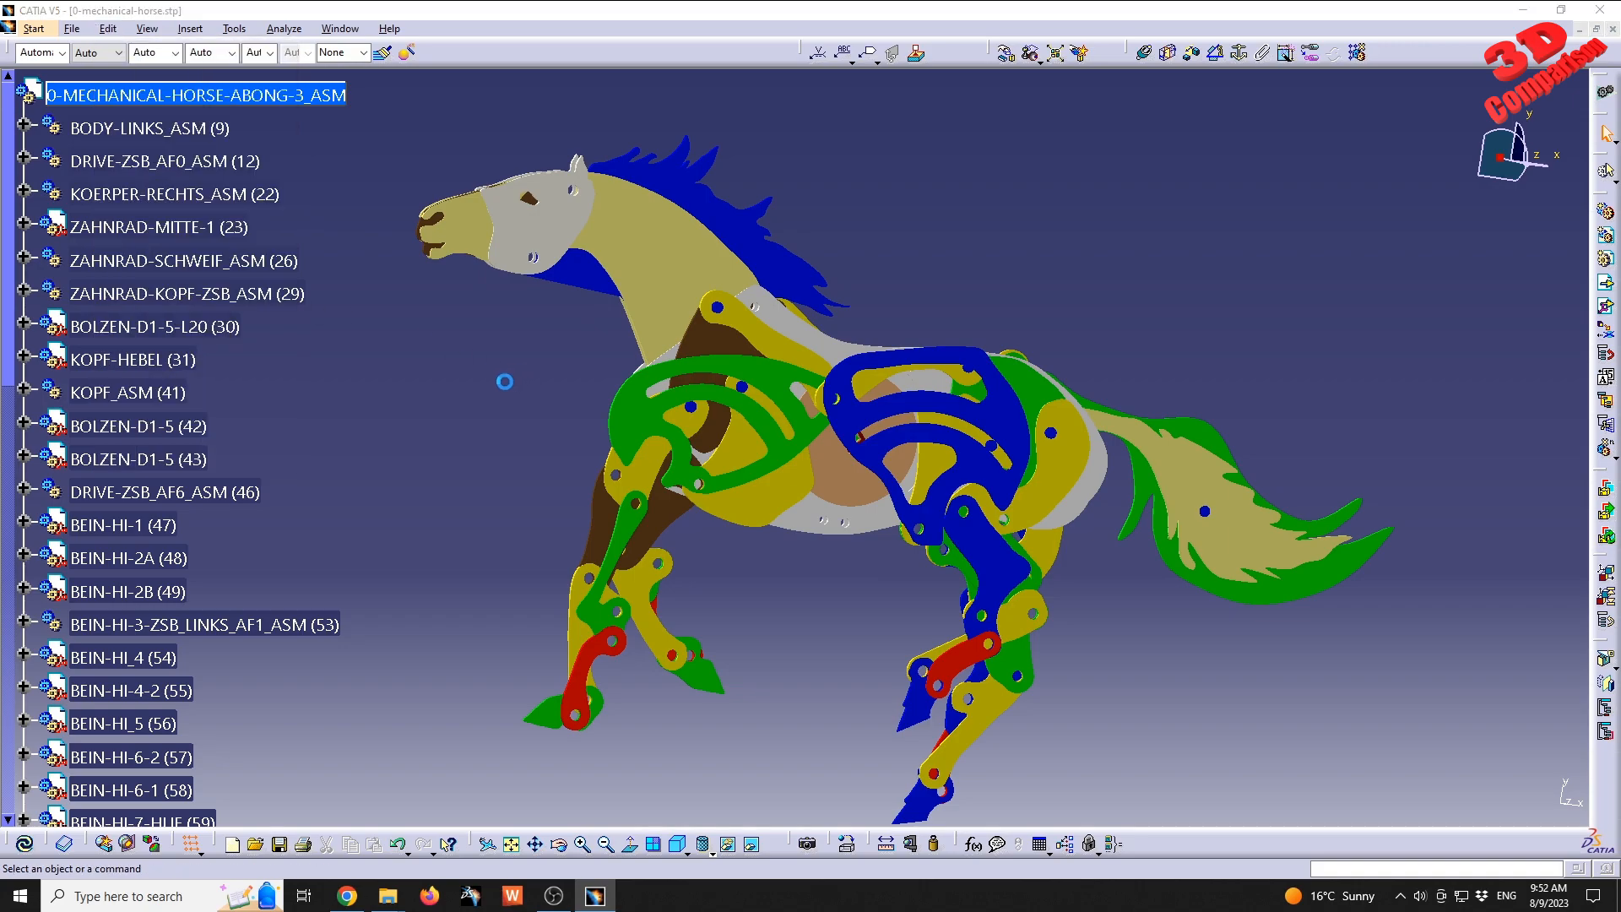
key(ctrl+f)
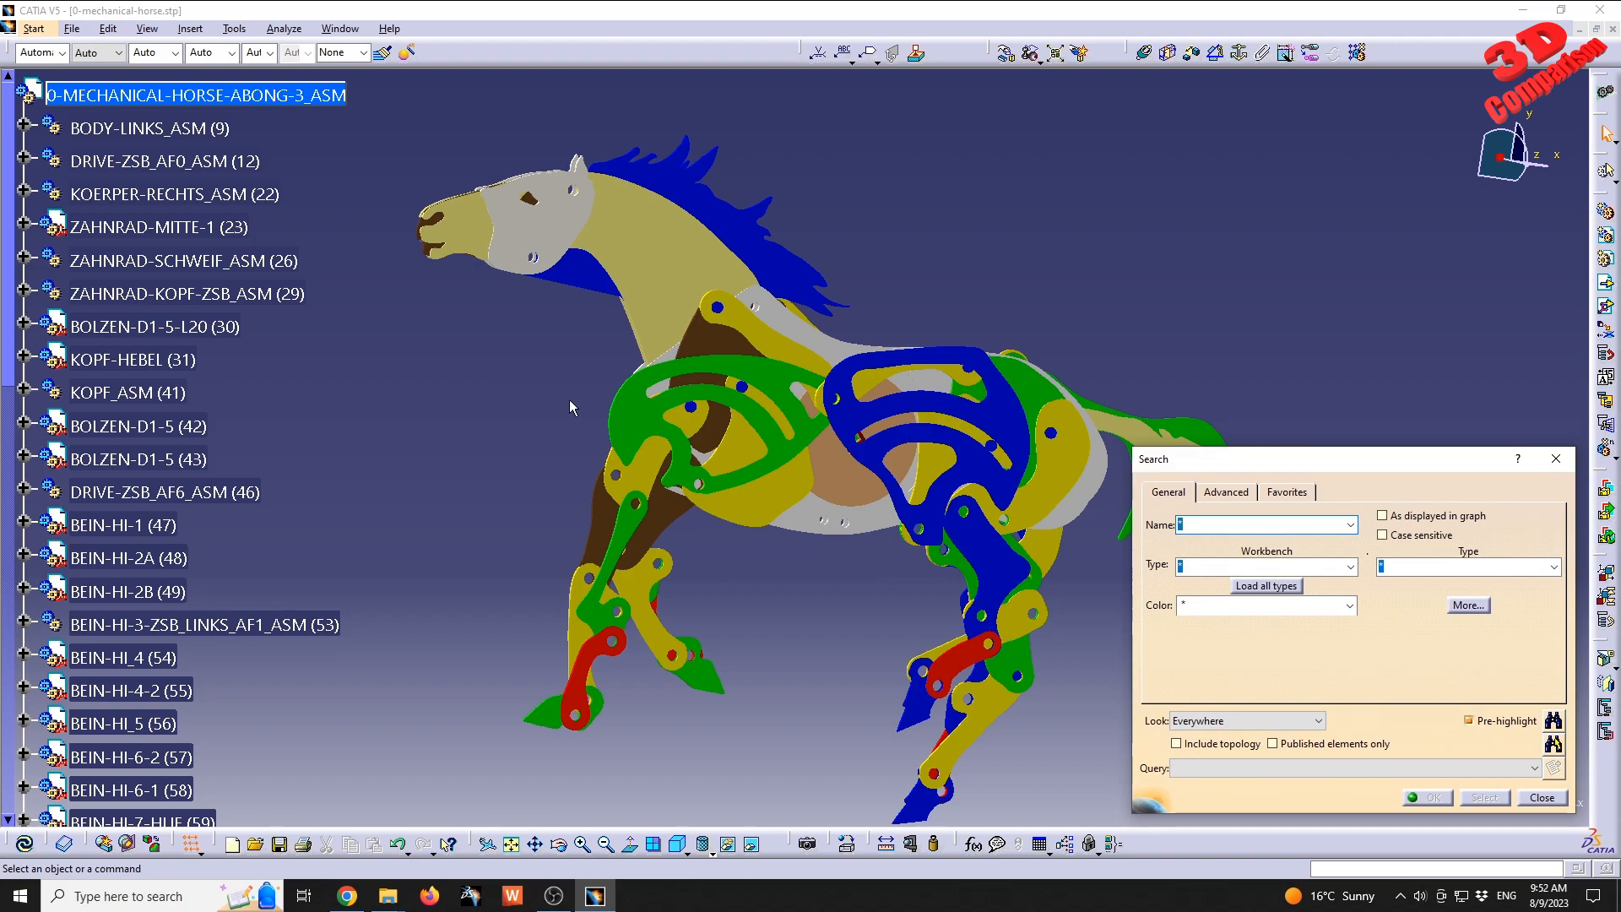
middle_drag(828, 405, 1047, 409)
click(1231, 518)
click(1353, 520)
click(1352, 523)
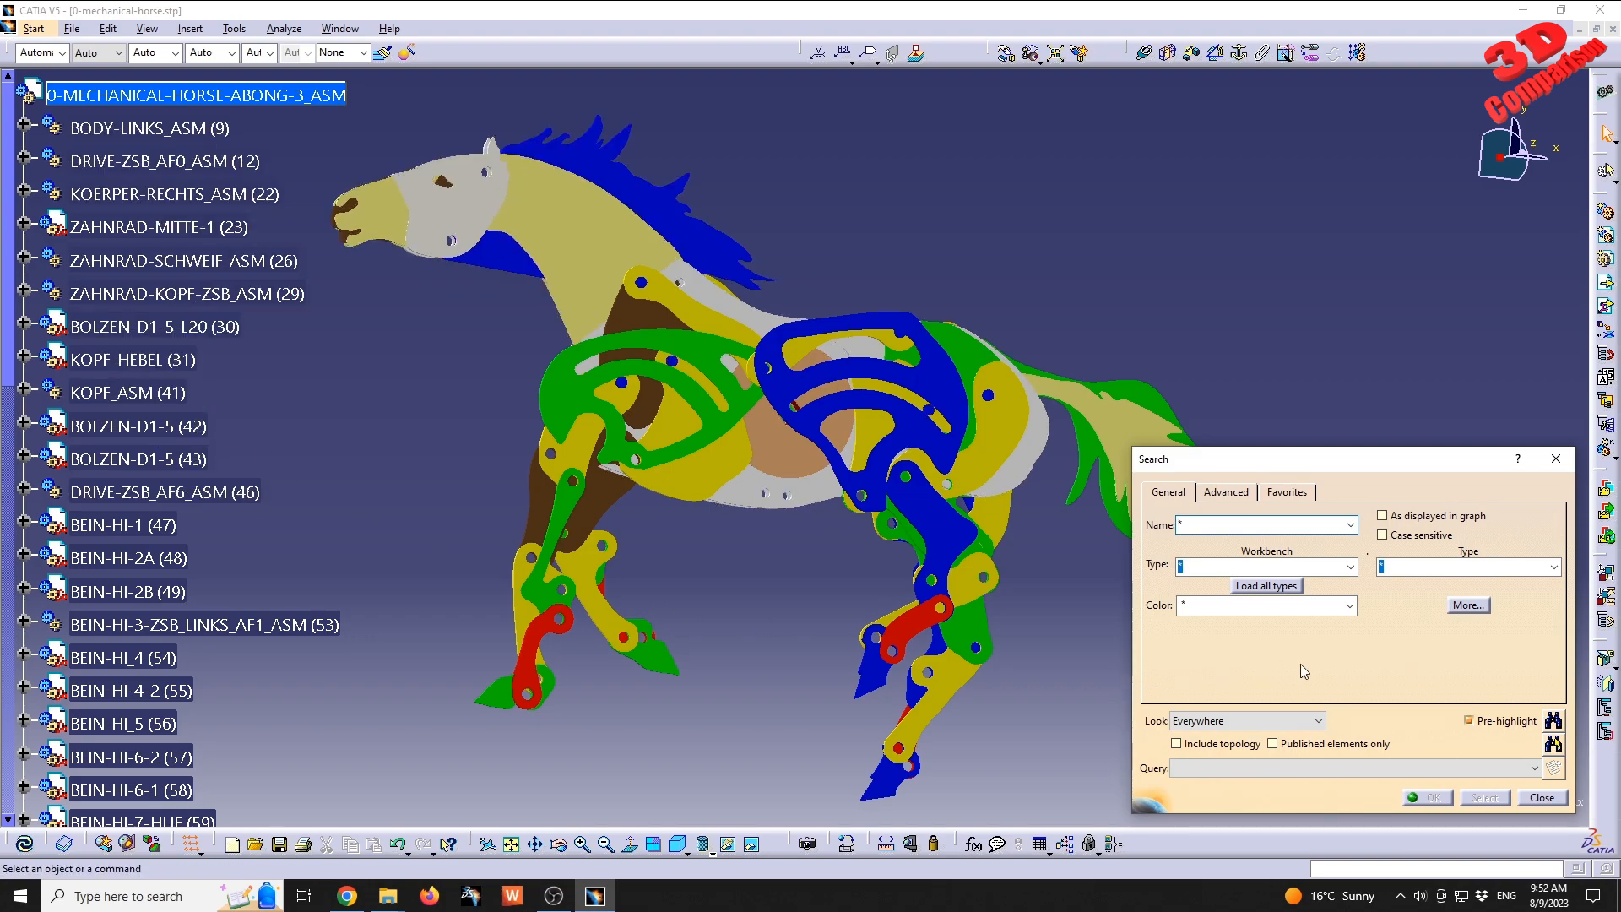
click(1355, 570)
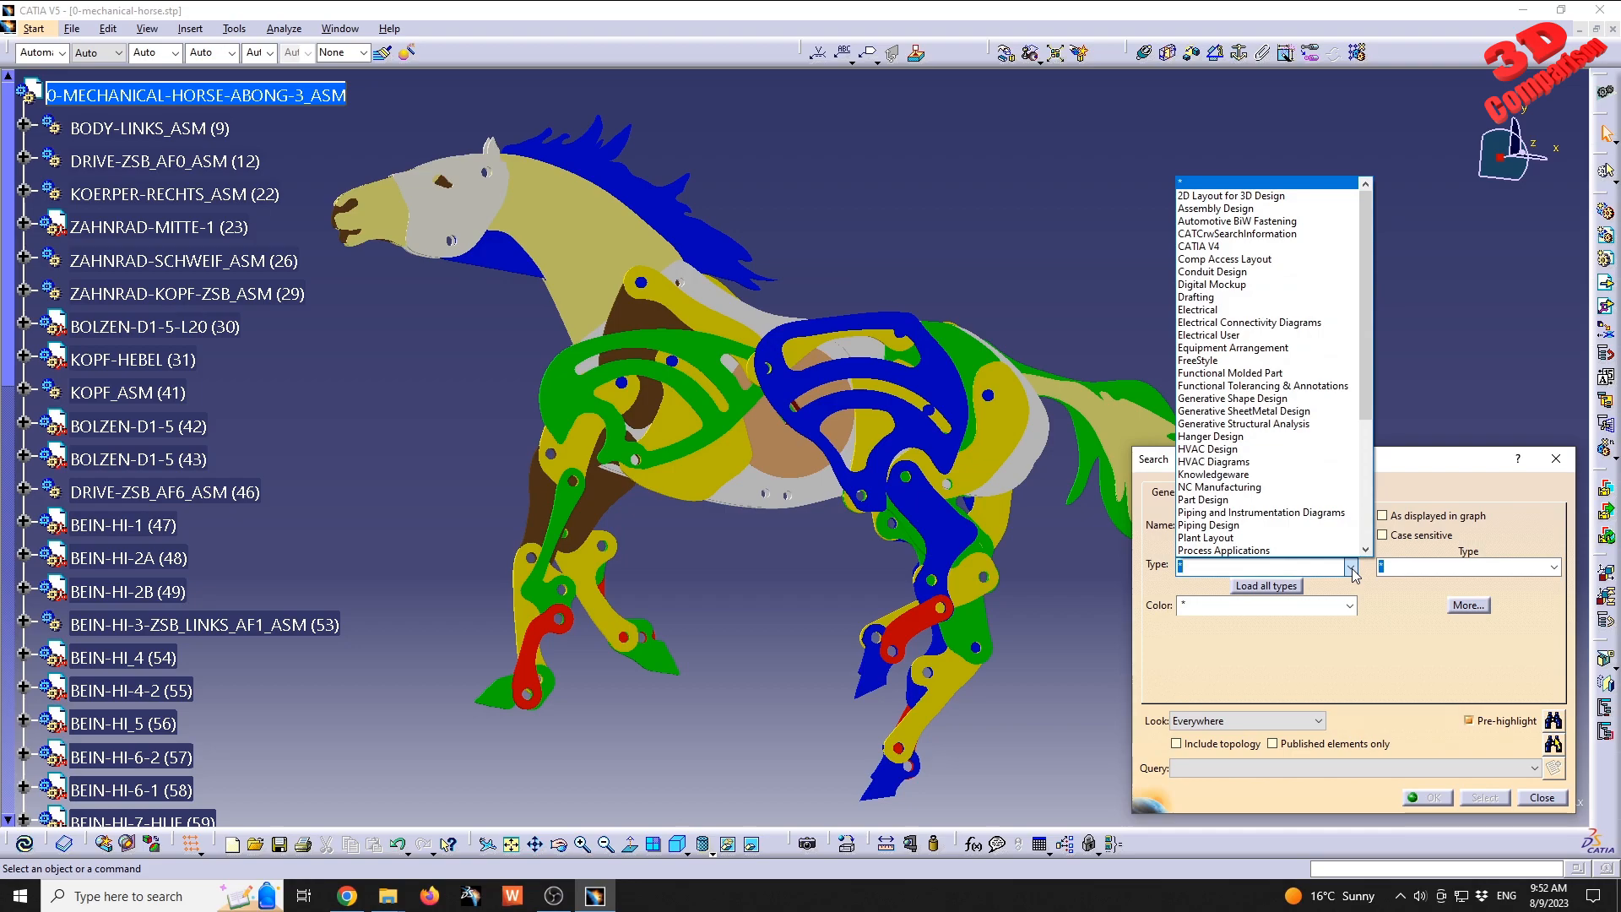
click(1293, 501)
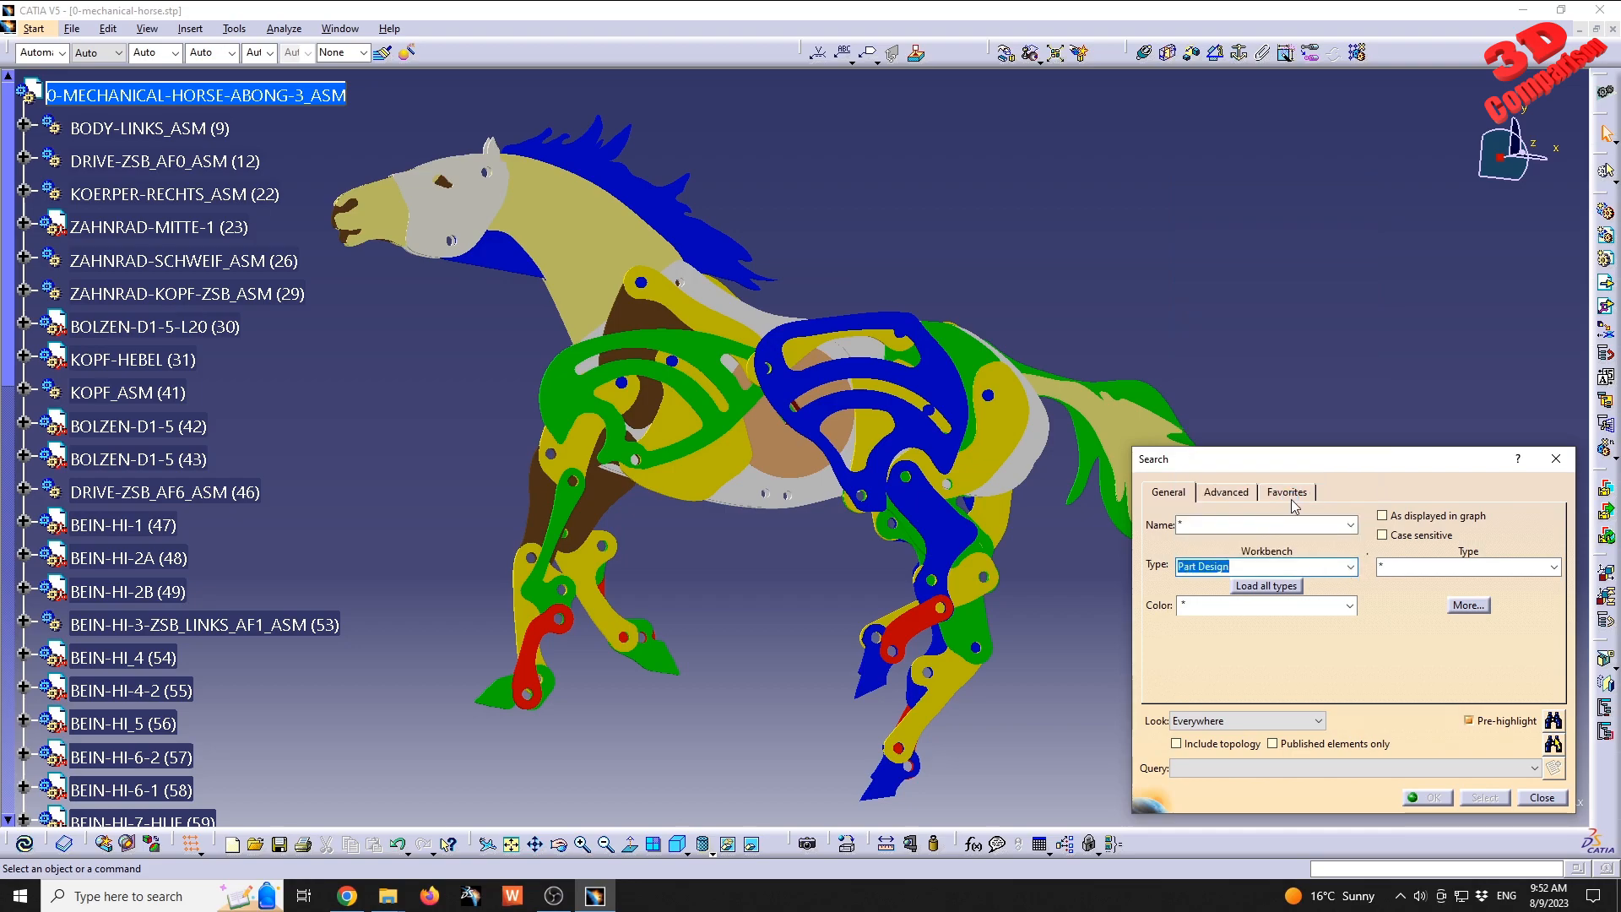
click(1554, 743)
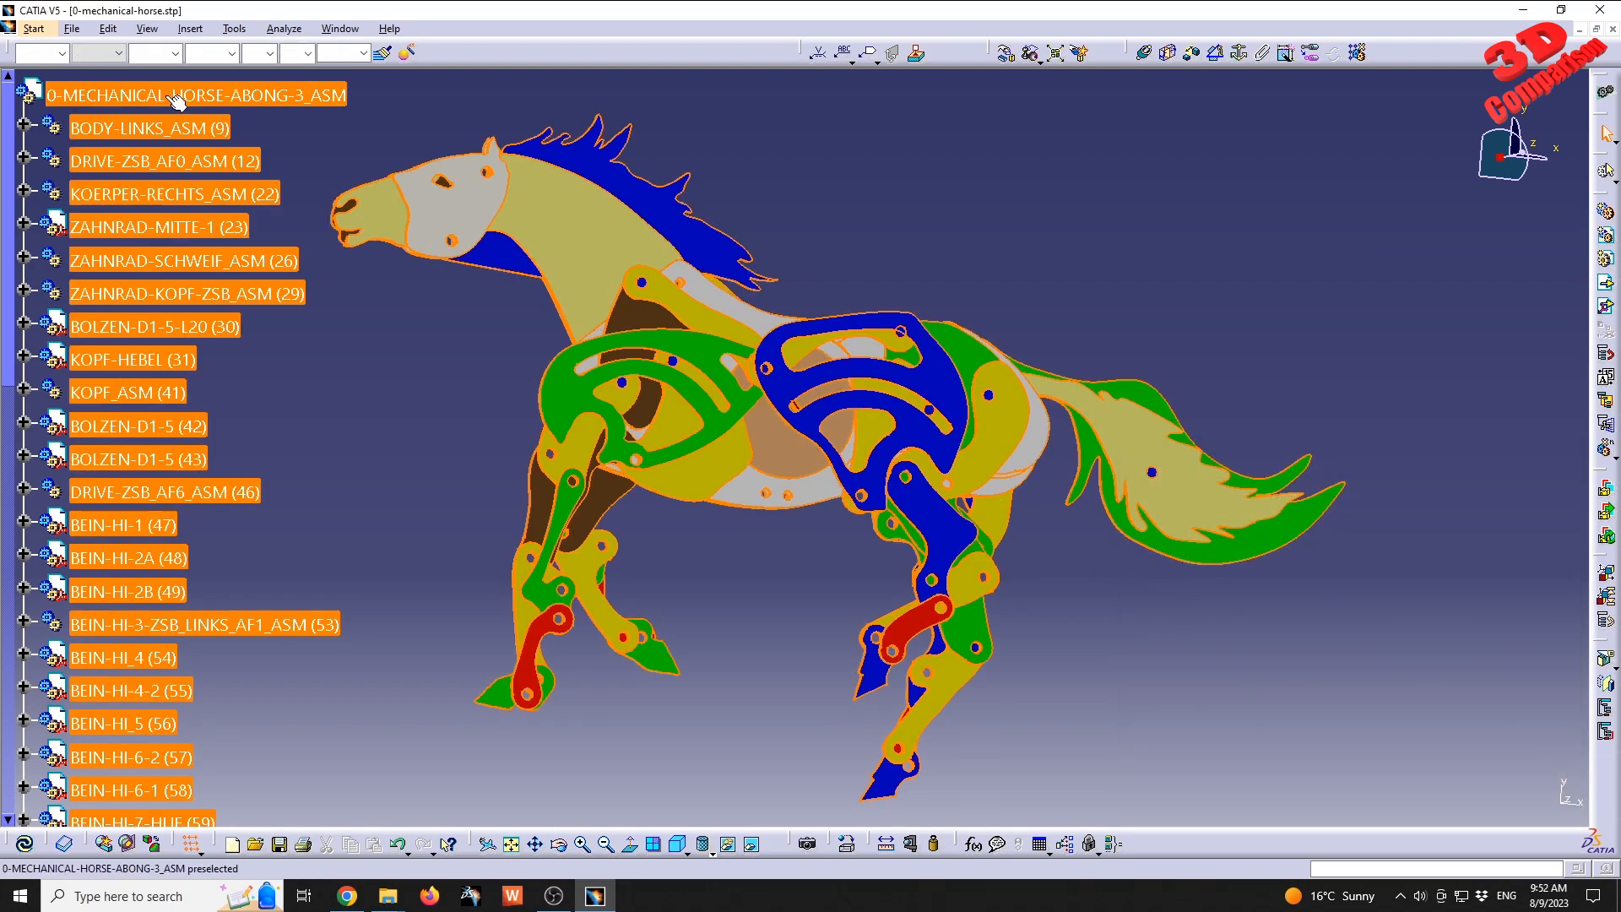
- Review the selected elements throughout the specification tree and clear the selection
scroll(384, 638, down, 8)
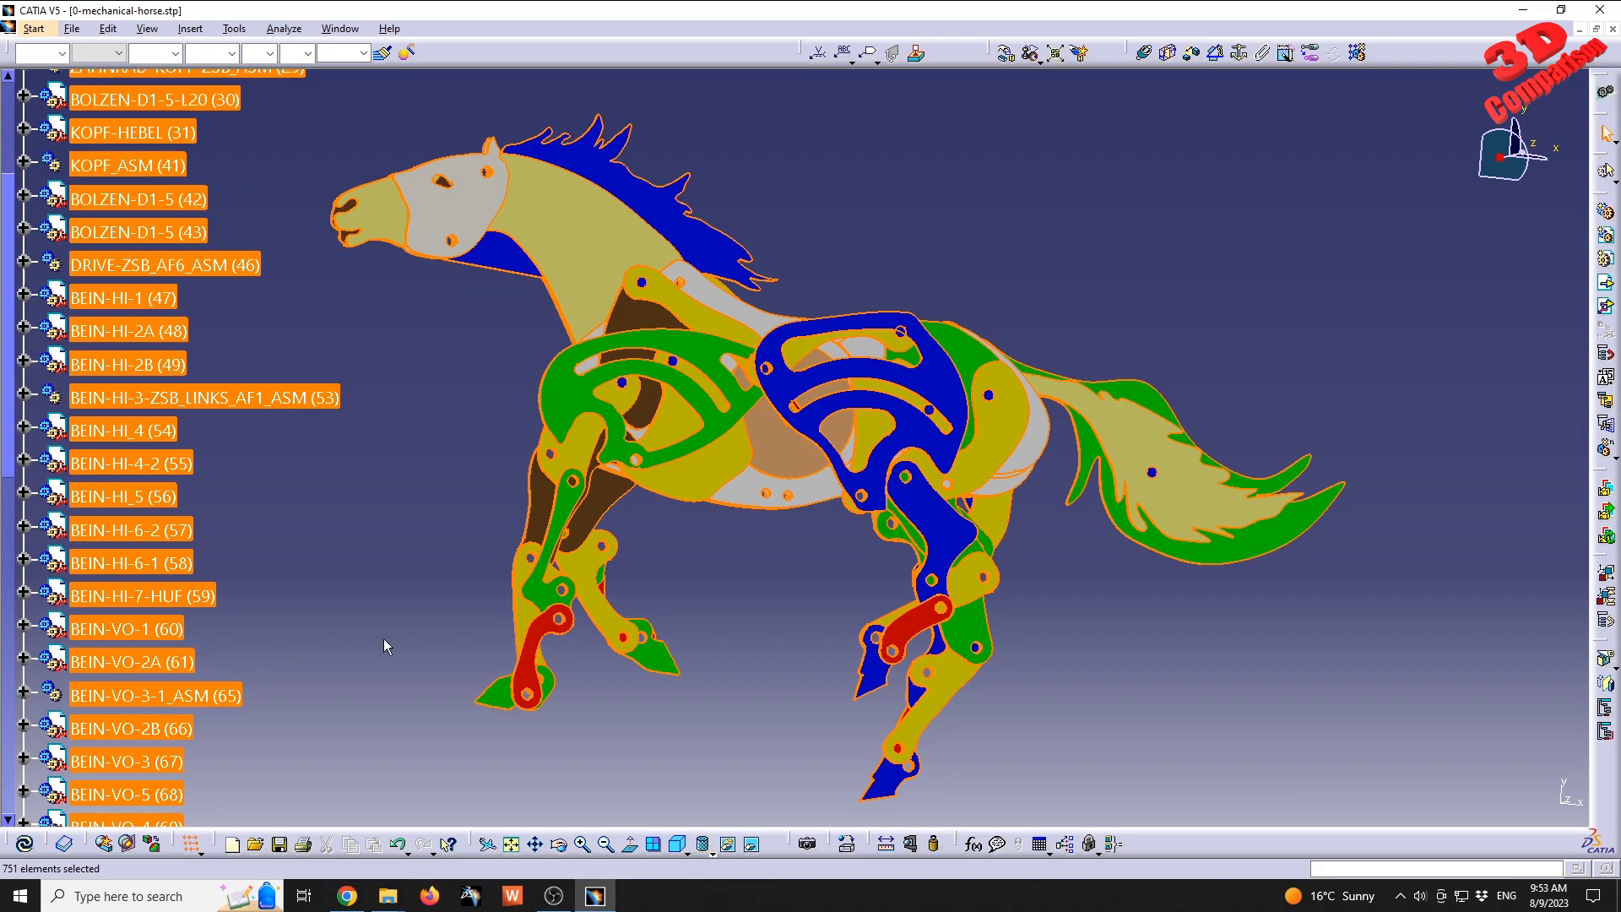
scroll(385, 615, down, 5)
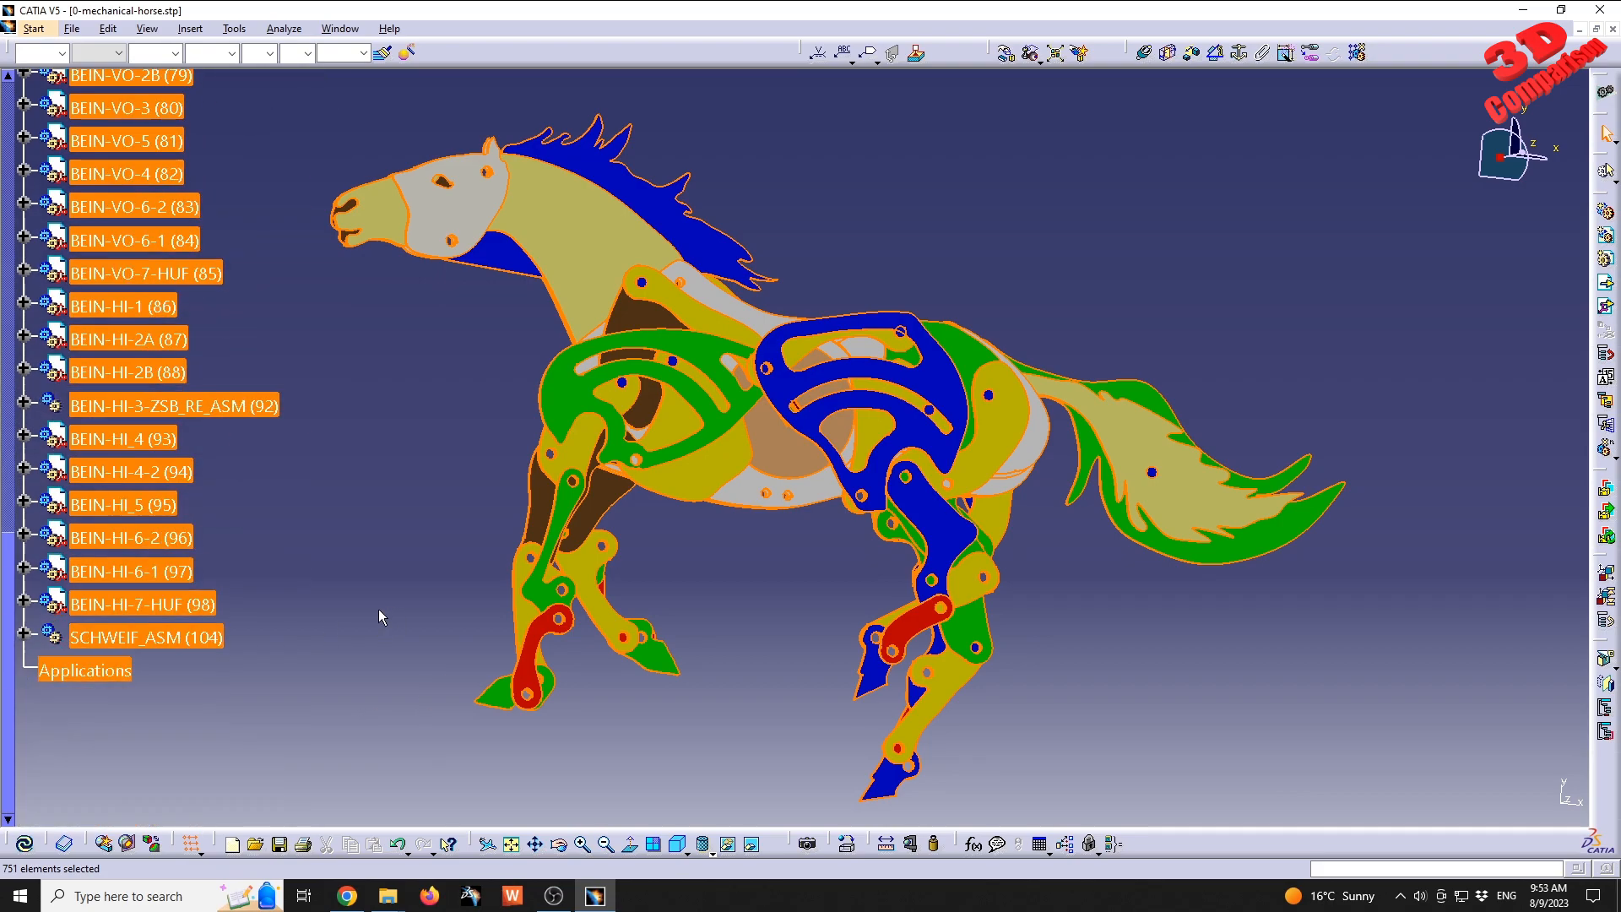
scroll(141, 537, up, 4)
scroll(141, 537, up, 8)
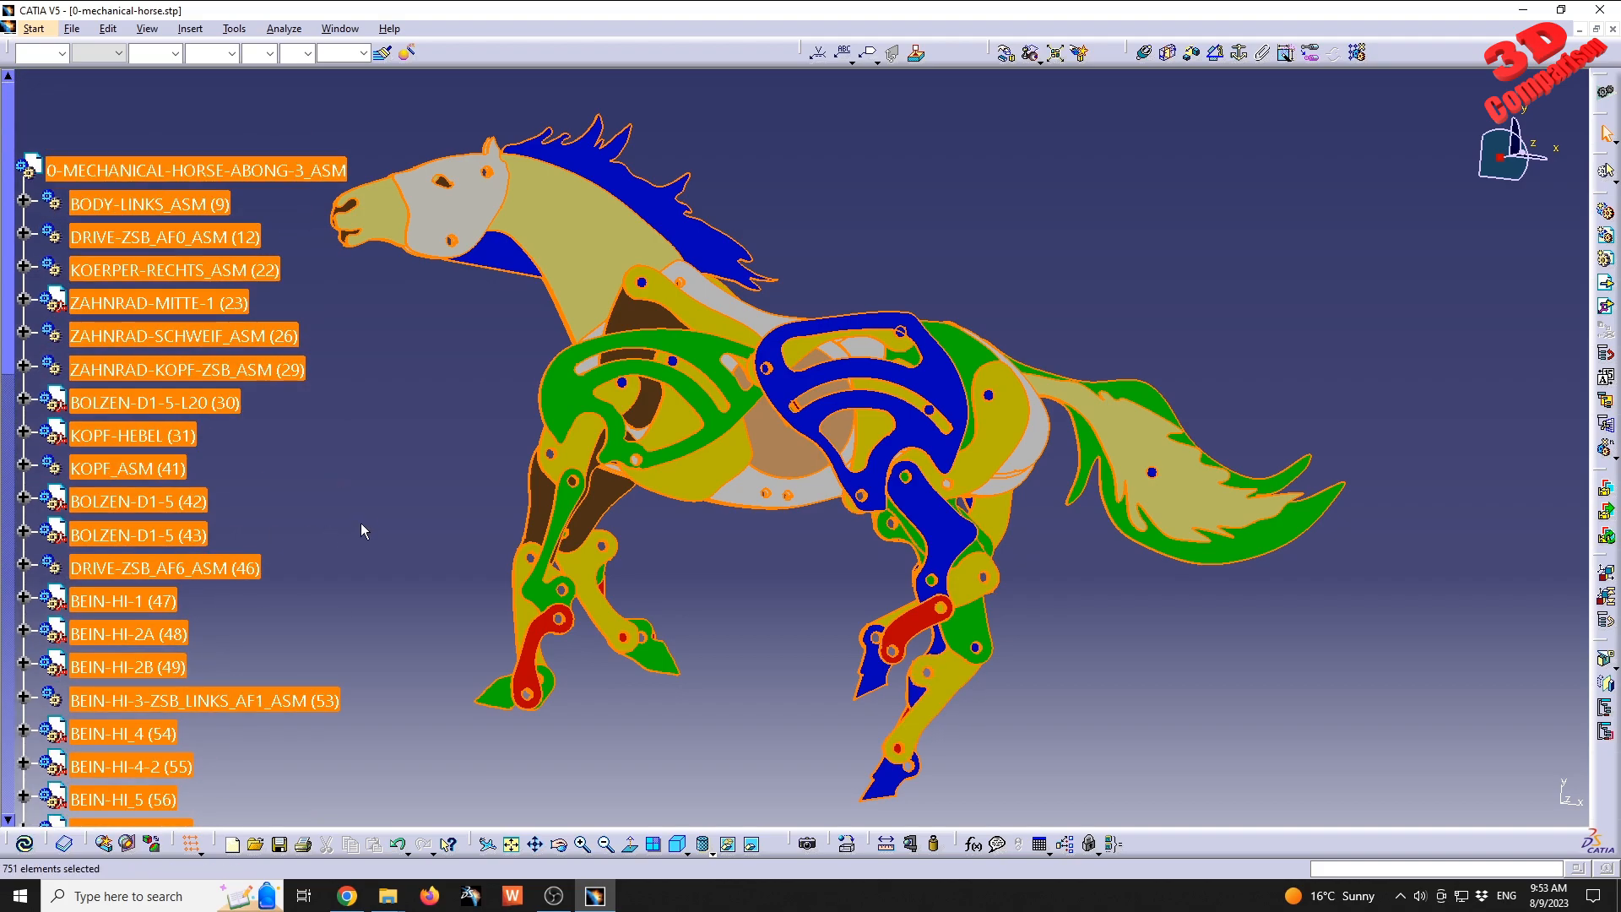
click(261, 461)
- Activate the BOLZEN-D1-5 part inside BOLZEN-D1-5 (42) and switch to the Part Design workbench
click(23, 502)
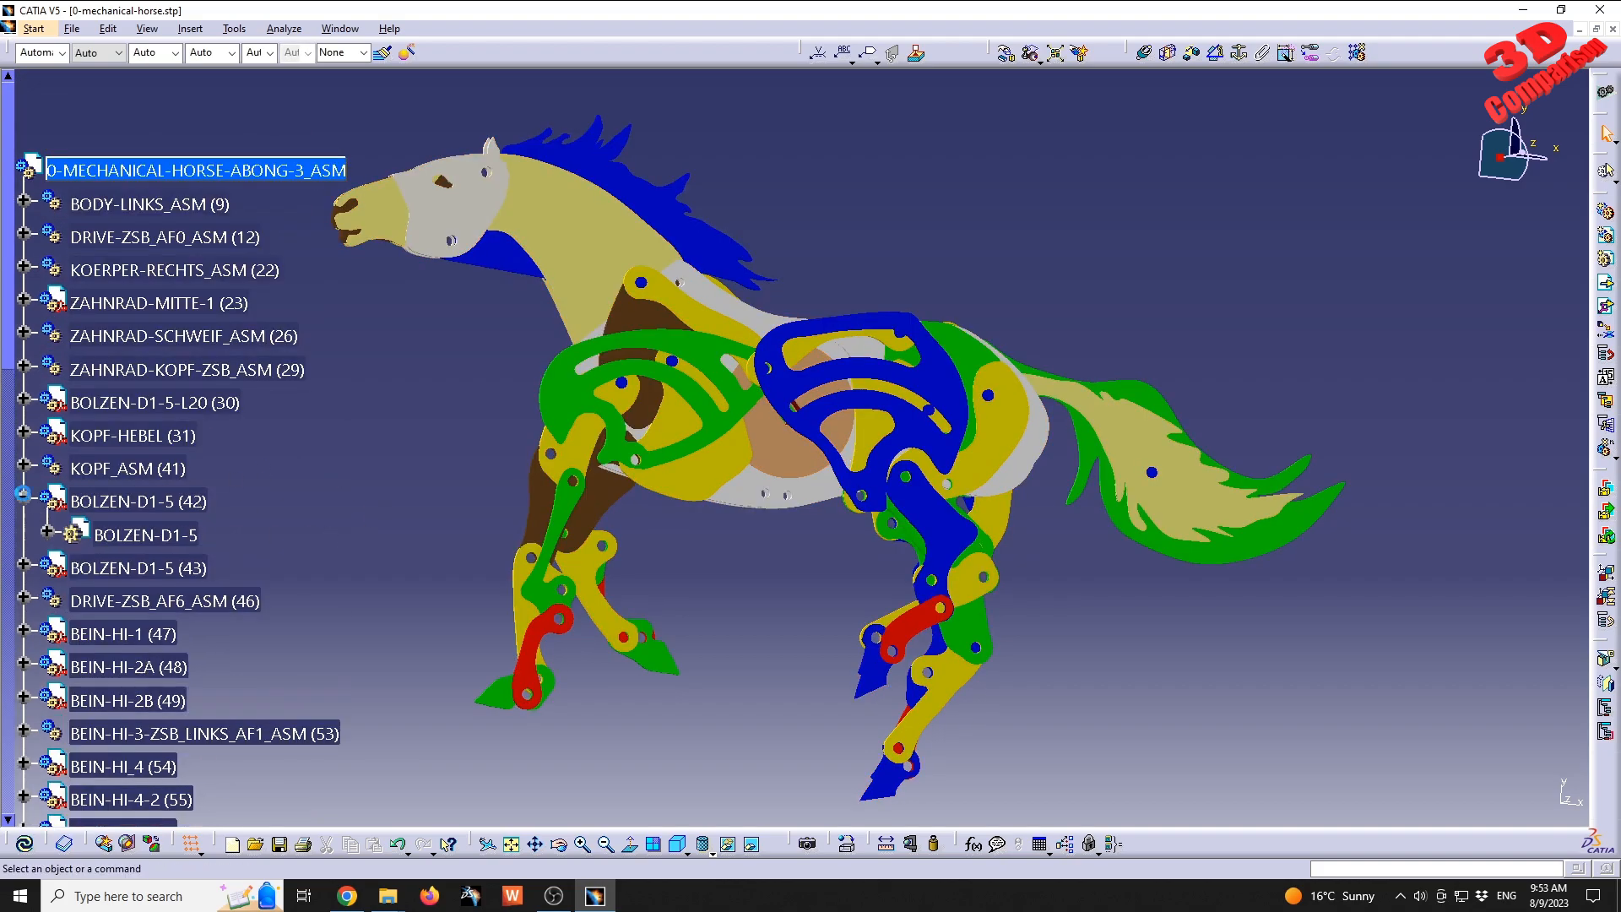
double_click(176, 541)
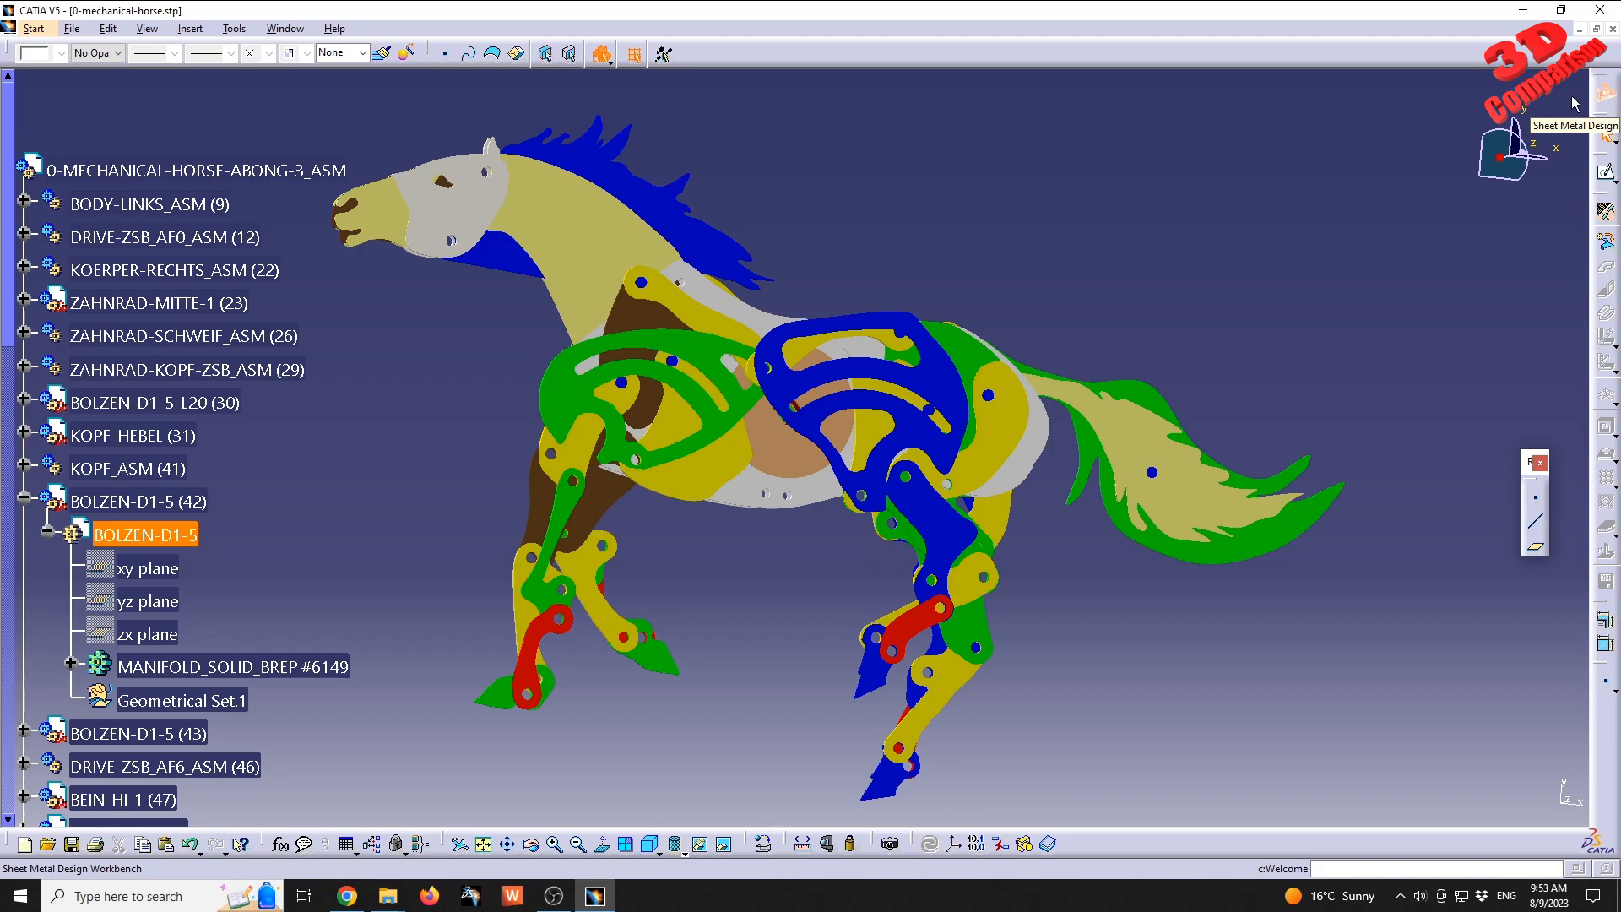
click(34, 28)
mouse_move(83, 69)
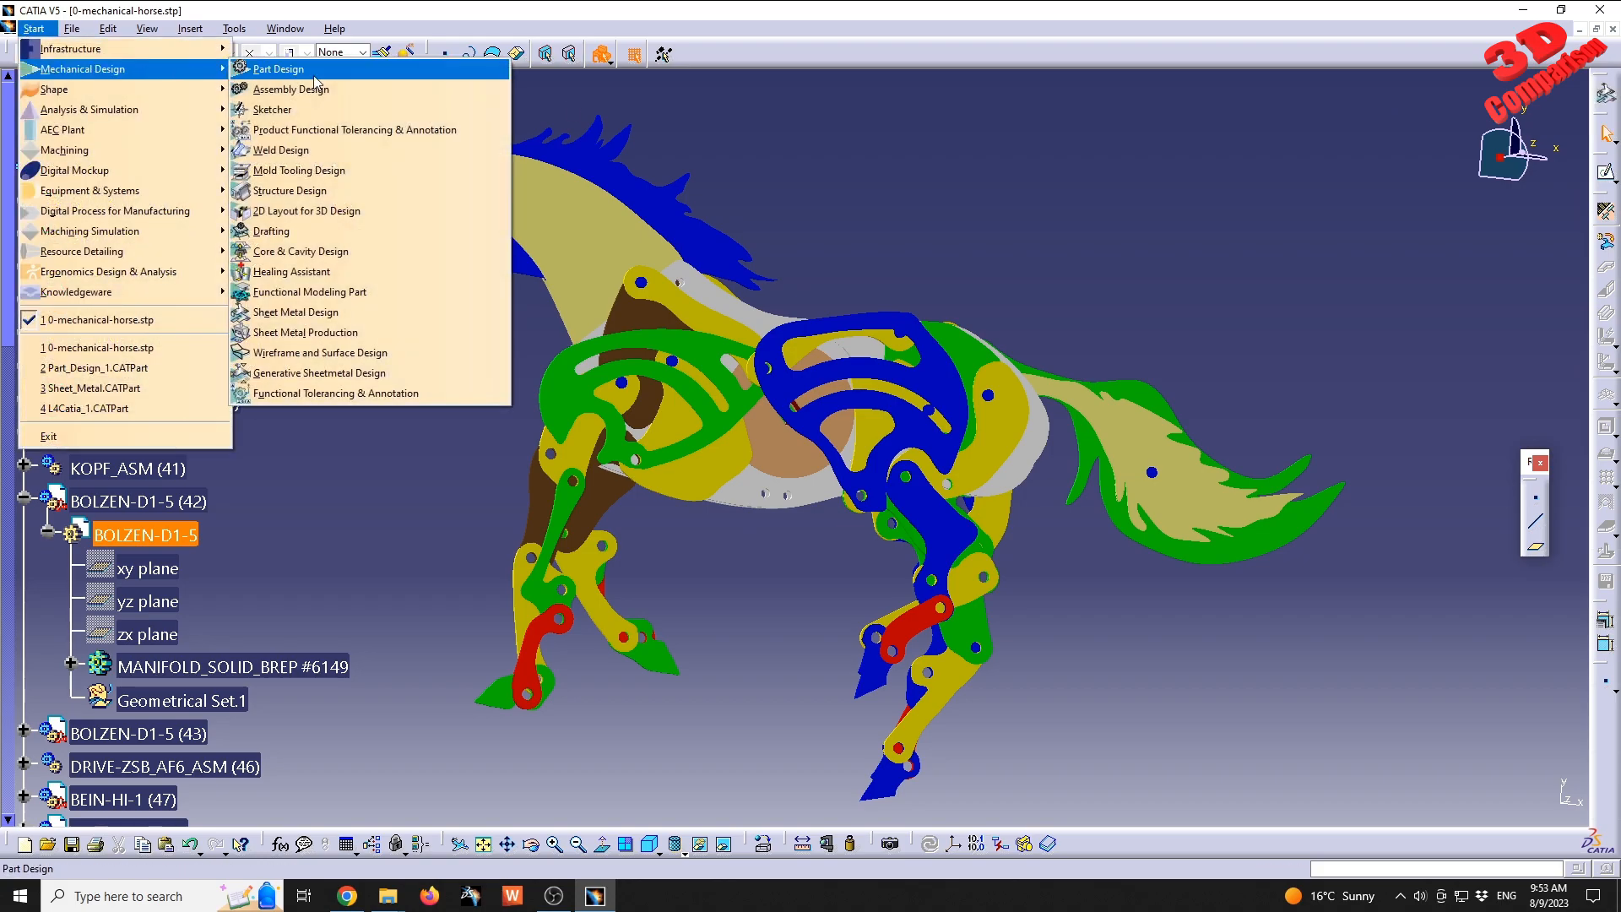
click(314, 75)
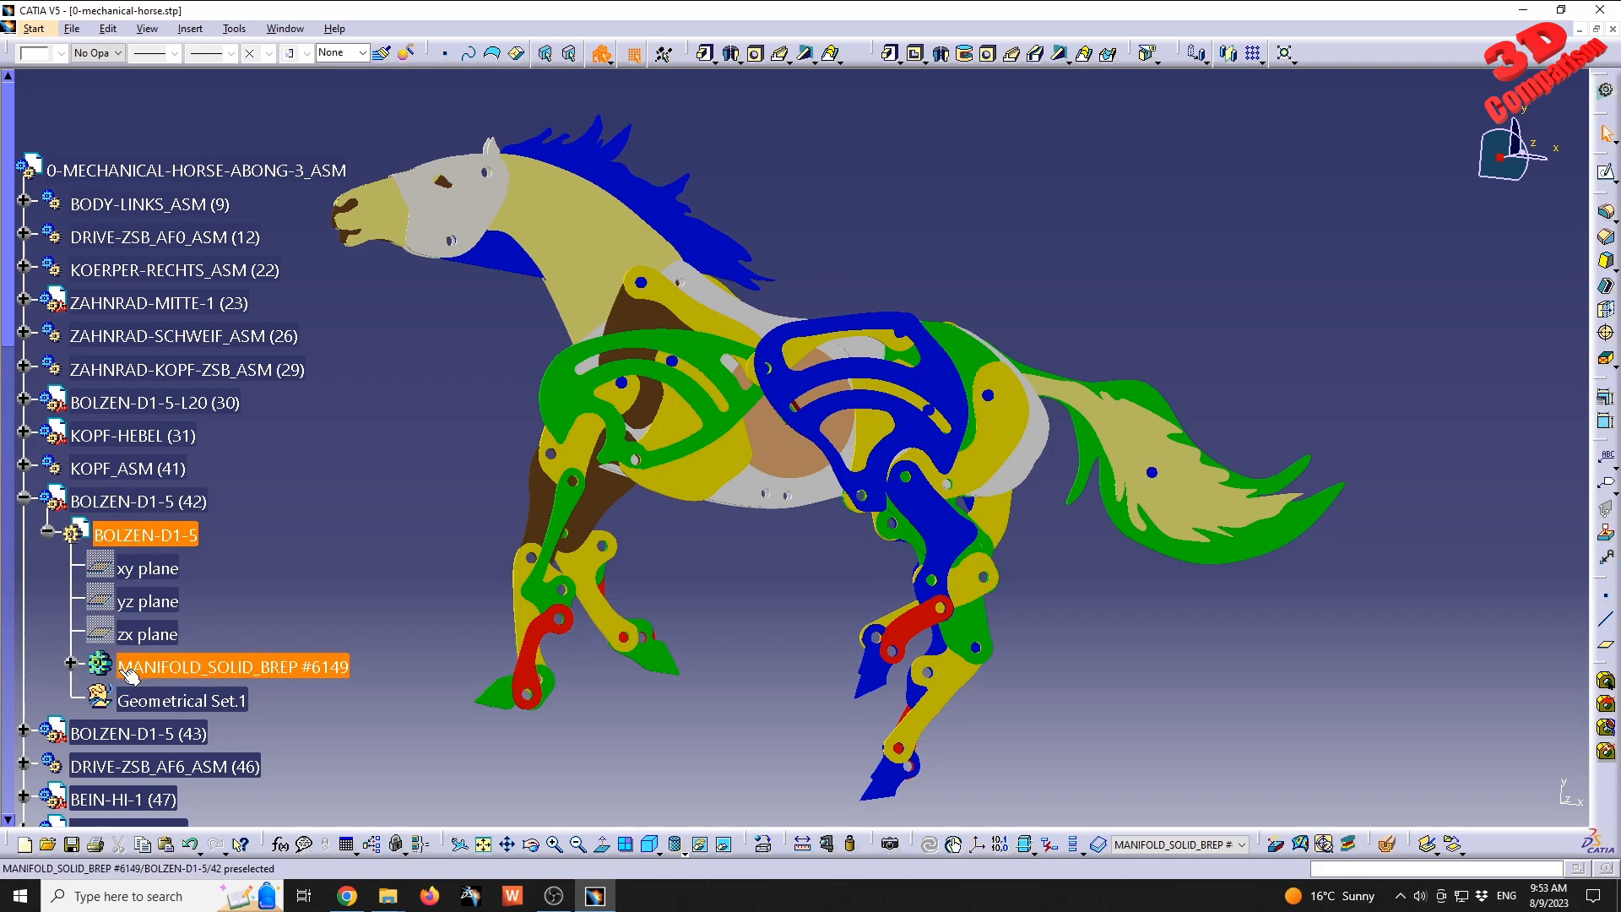
- Expand the bolt's MANIFOLD_SOLID_BREP #6149 body, inspect its solid feature and deselect it
click(71, 662)
click(194, 699)
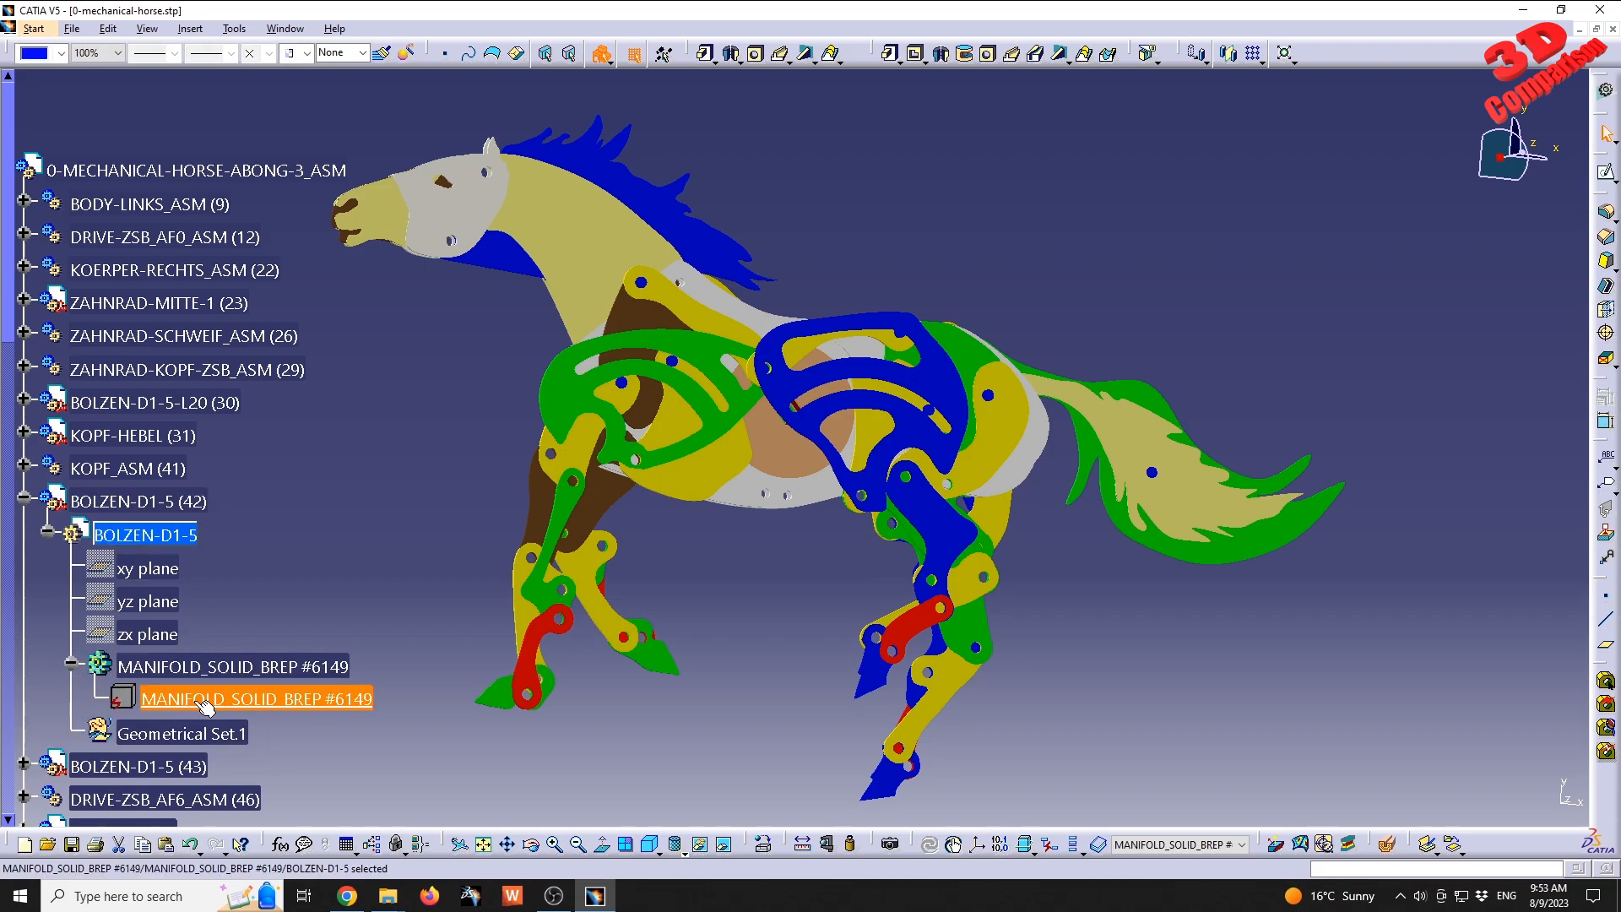
middle_drag(626, 582, 673, 524)
click(654, 510)
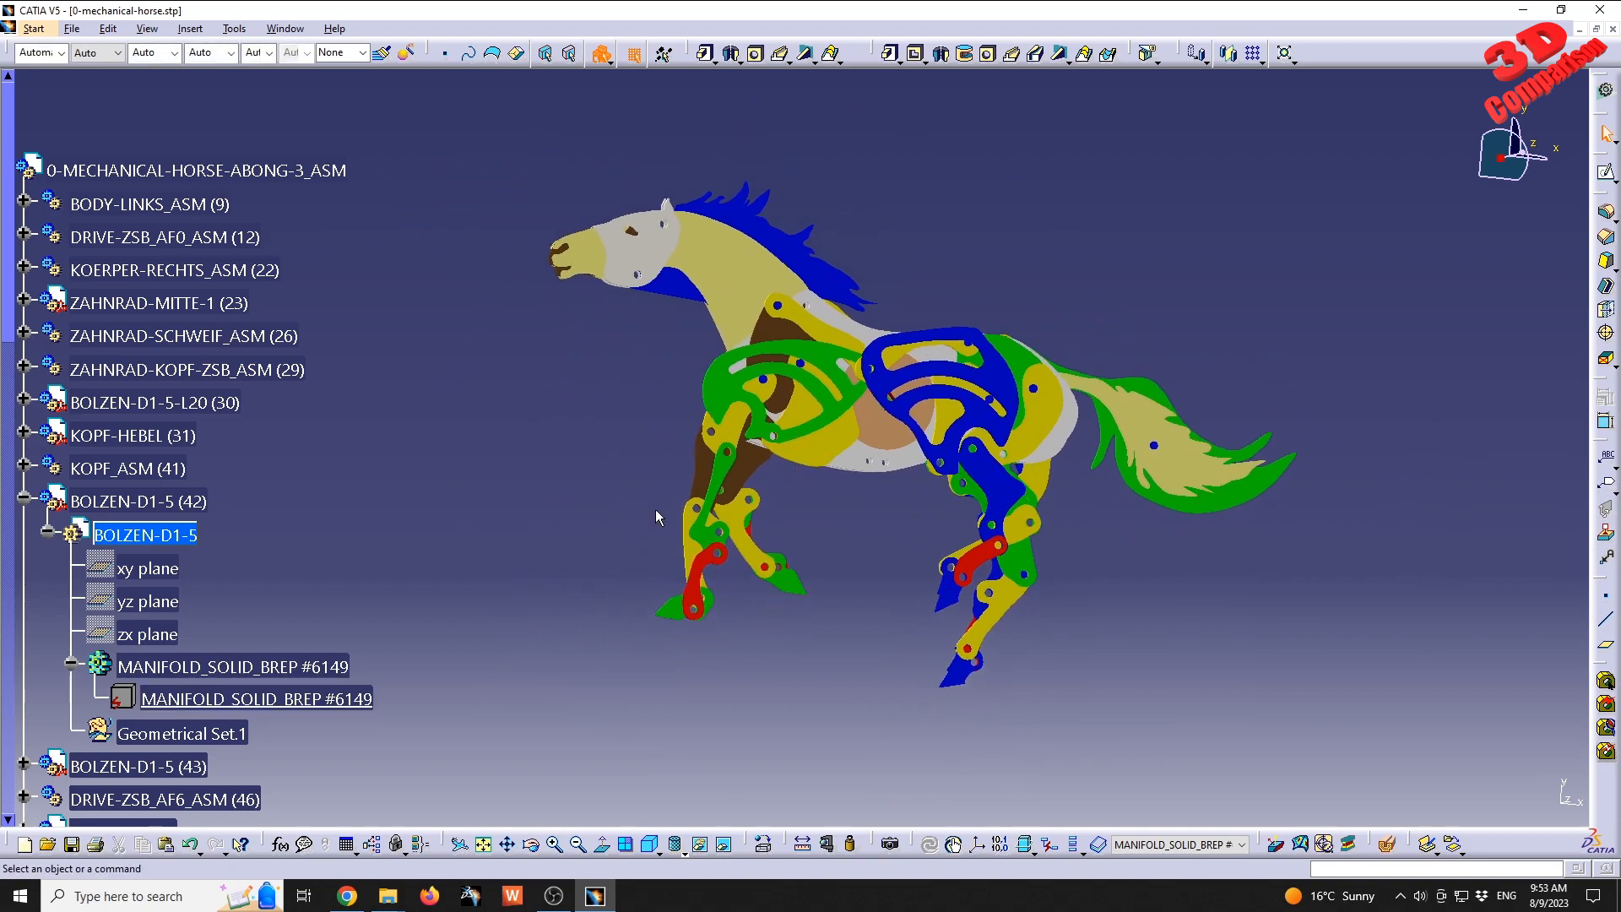
key(ctrl+f)
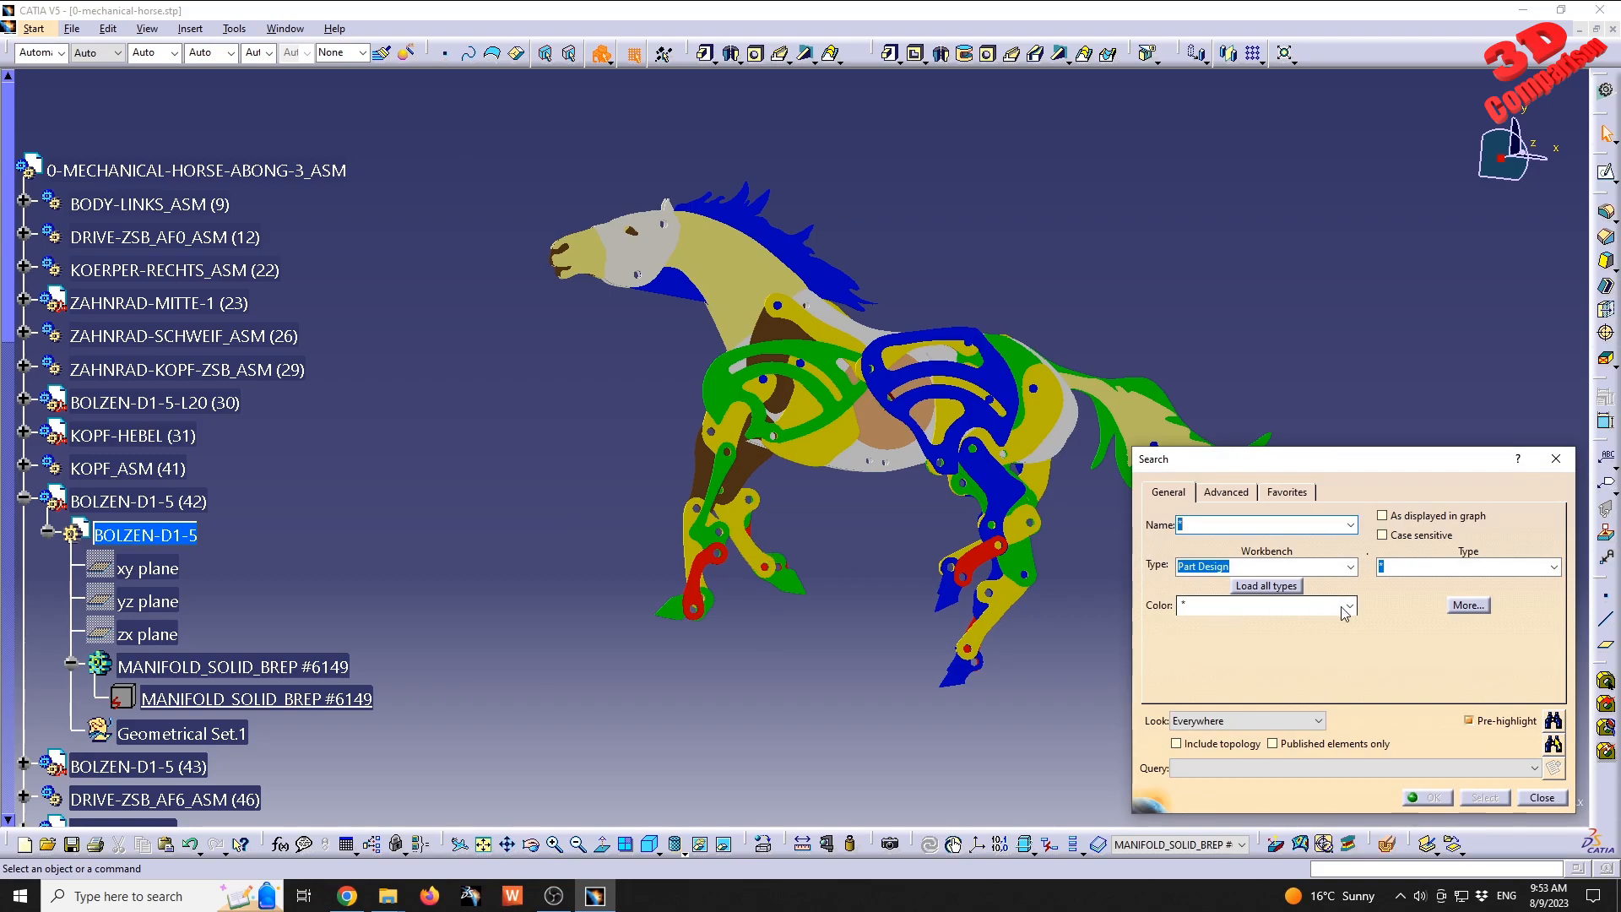
click(1351, 606)
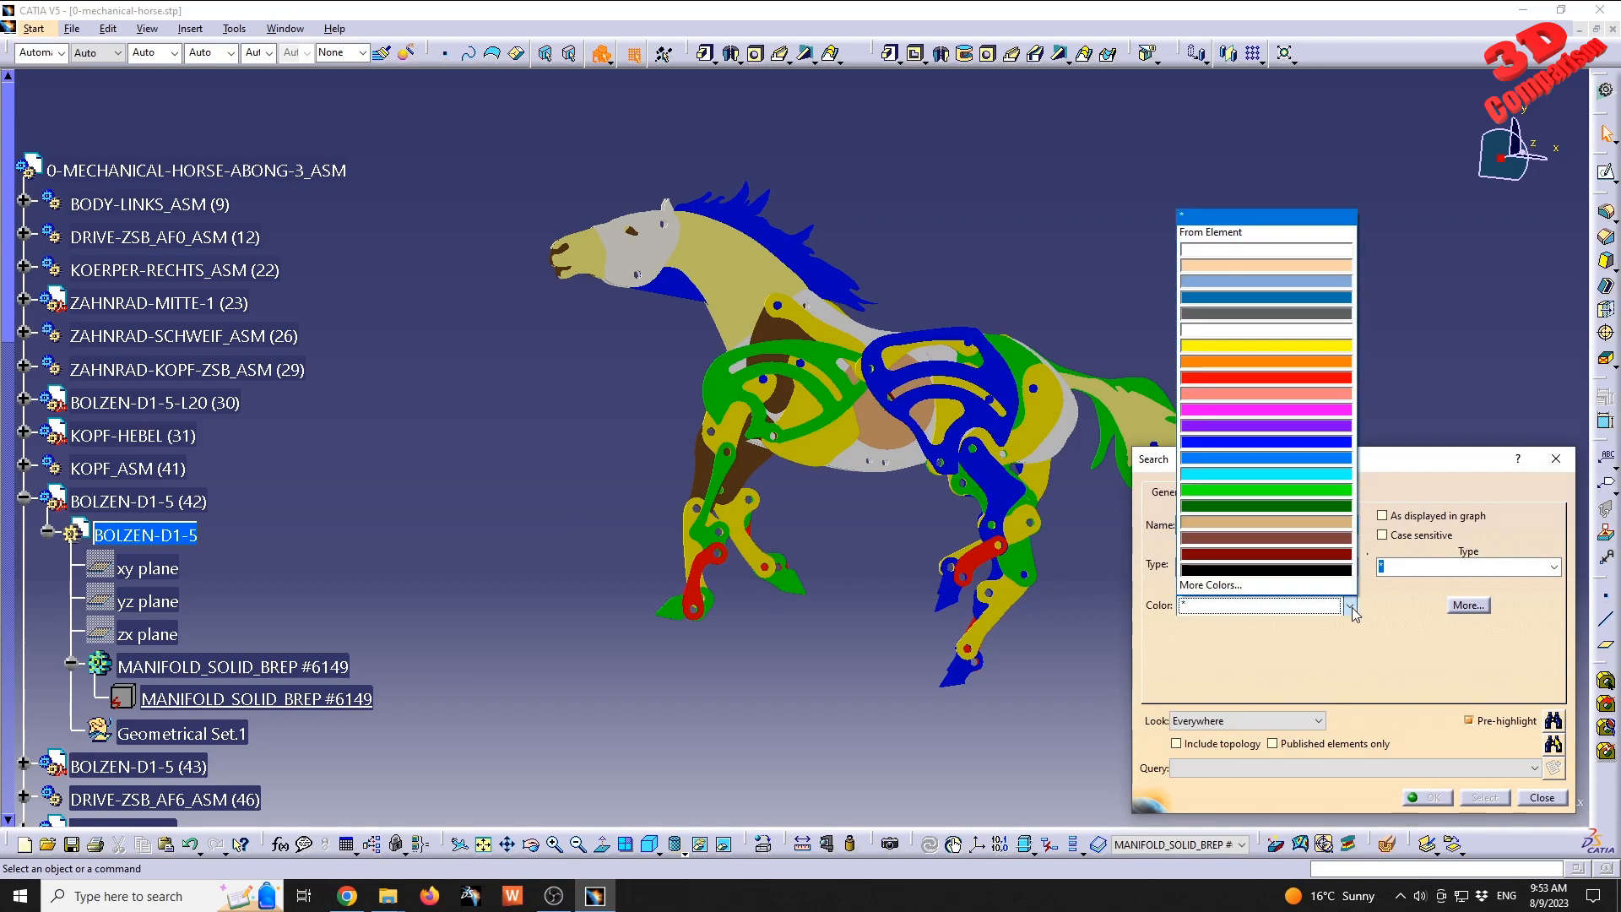
click(1279, 488)
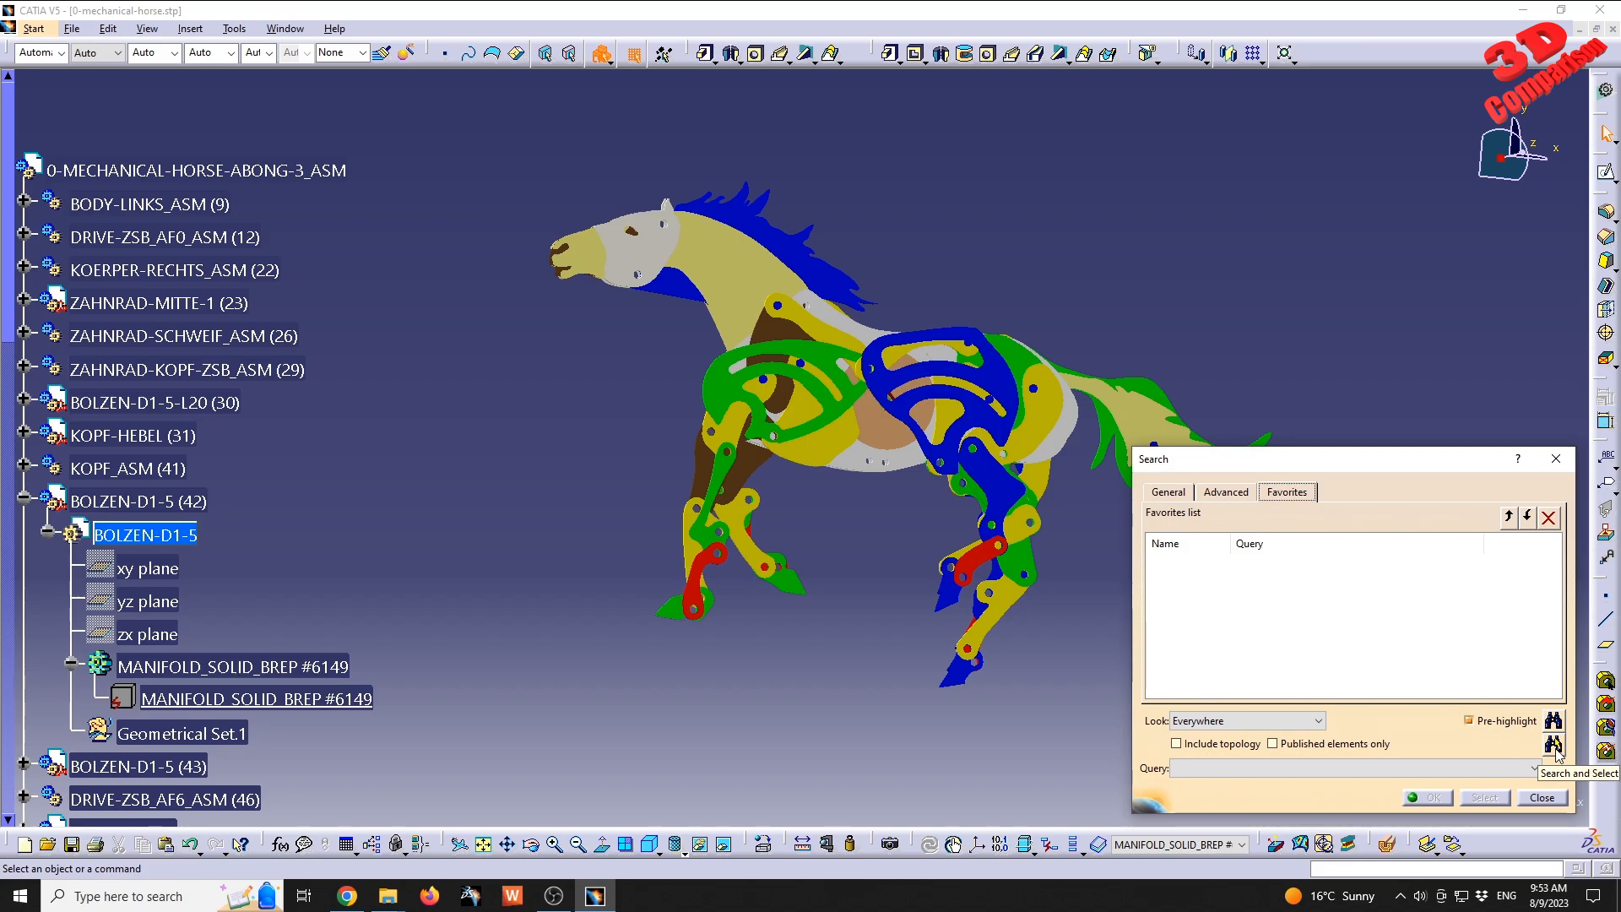
click(1553, 745)
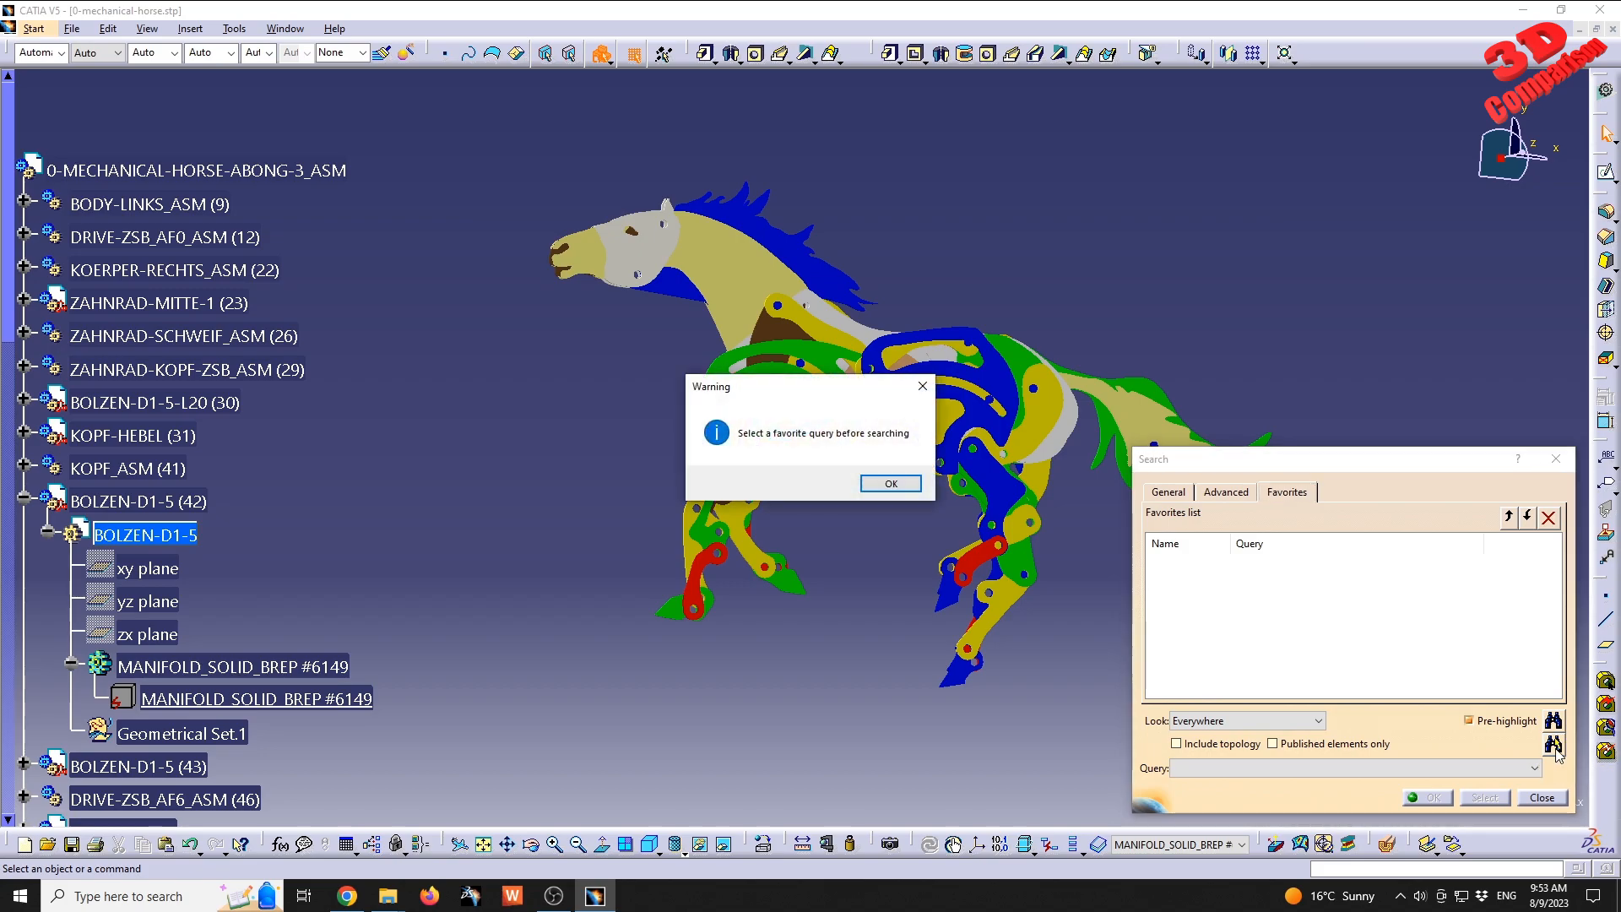
click(892, 484)
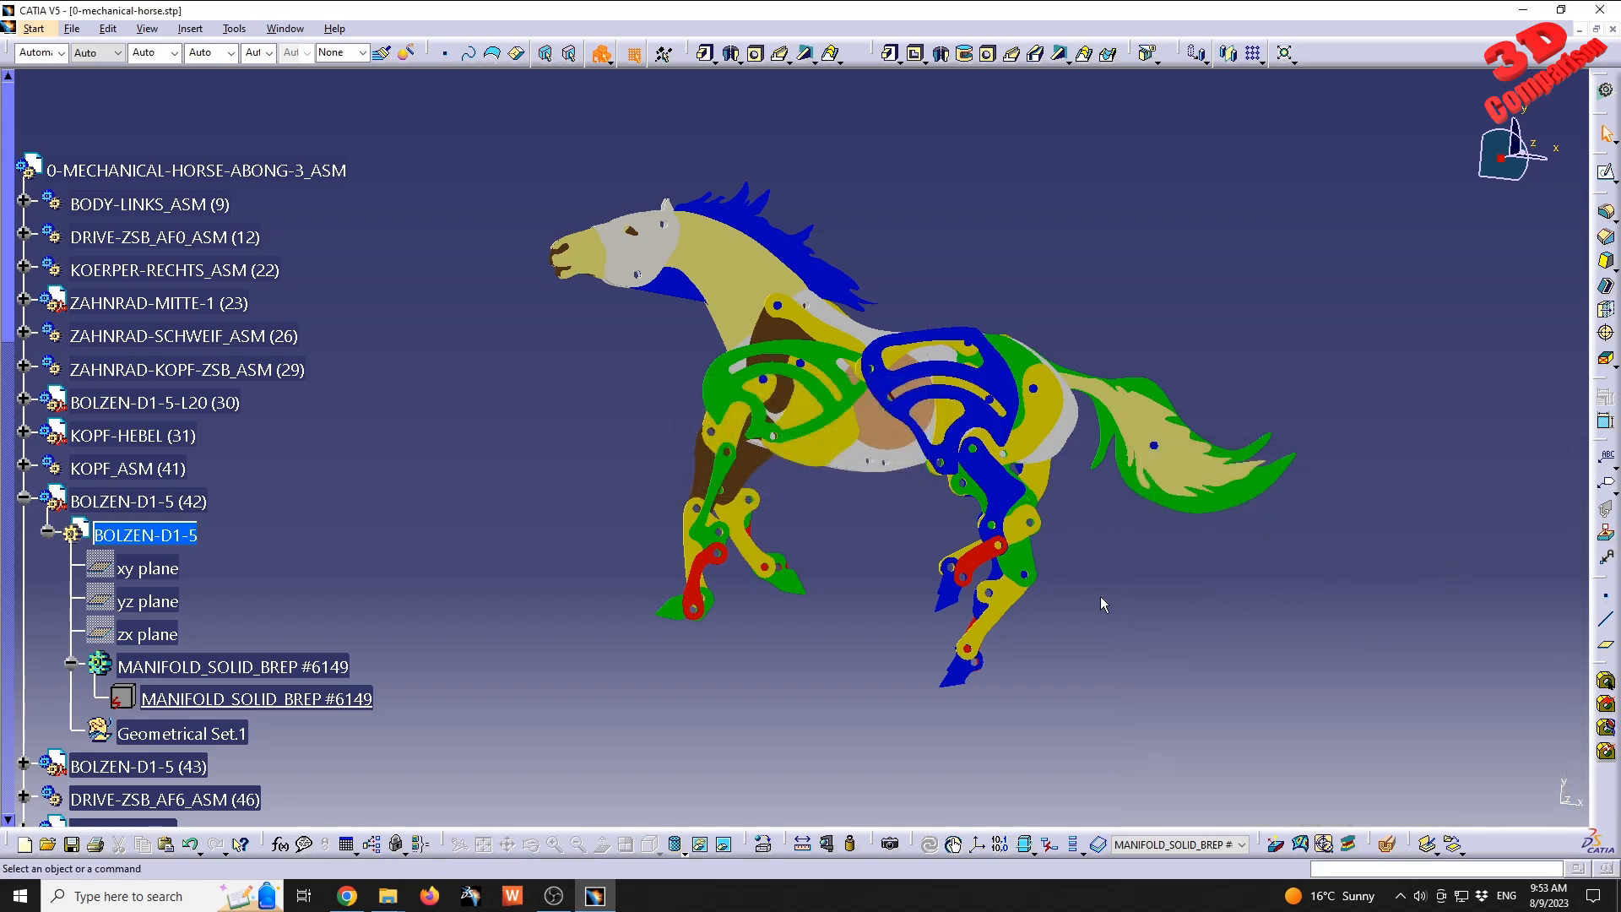
- Search everywhere for Part Design elements coloured green and select all the matches
key(ctrl+f)
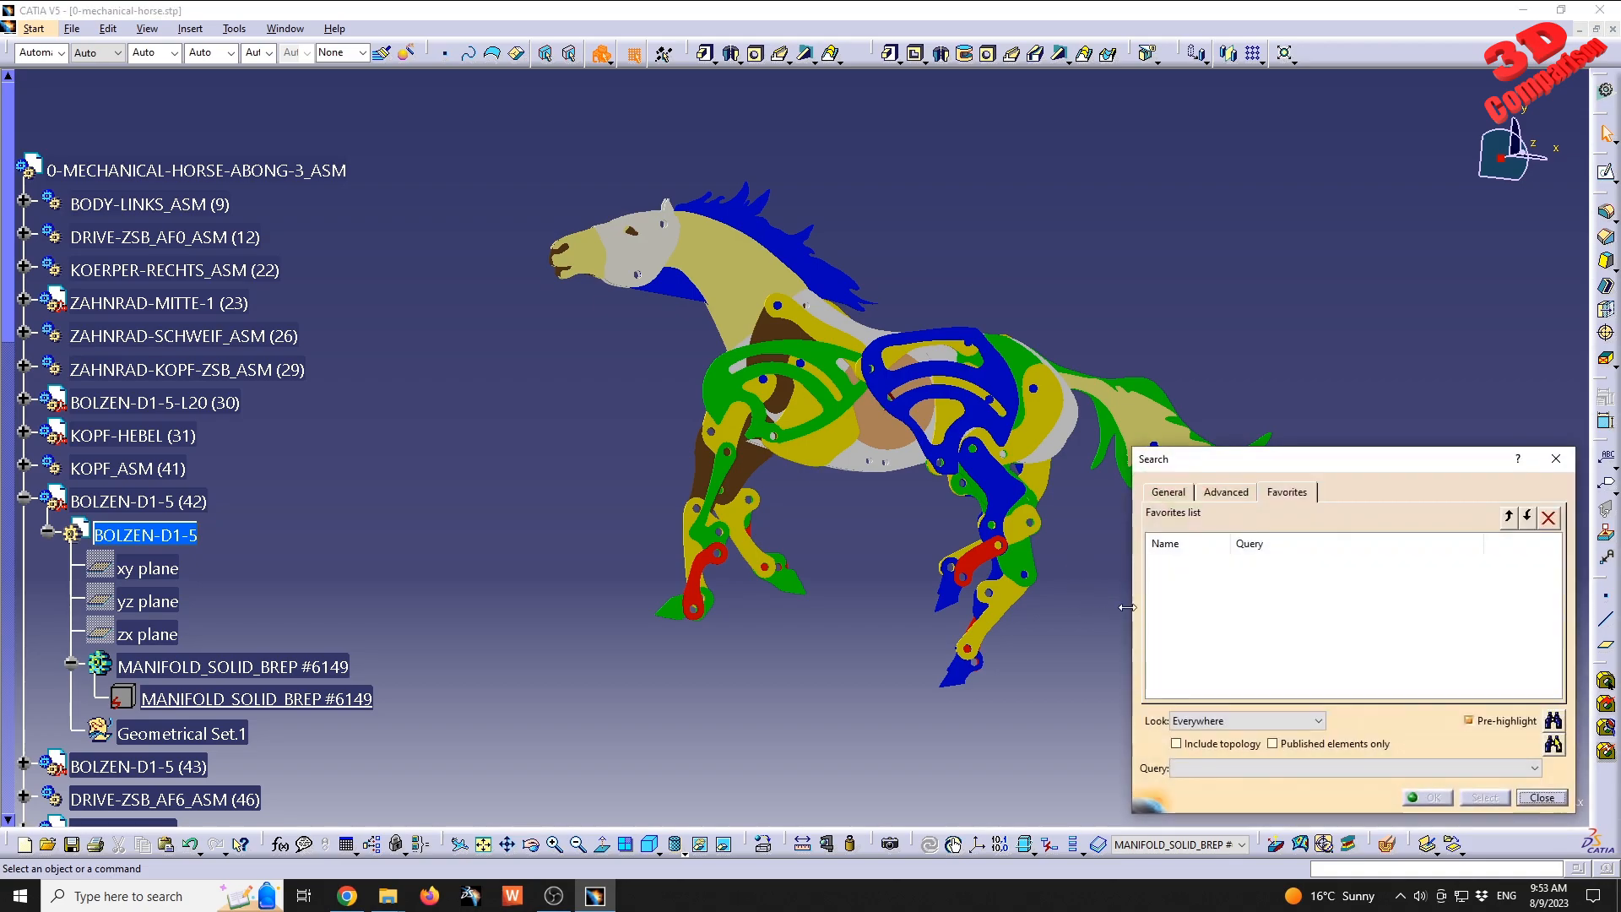
click(1301, 498)
click(1170, 497)
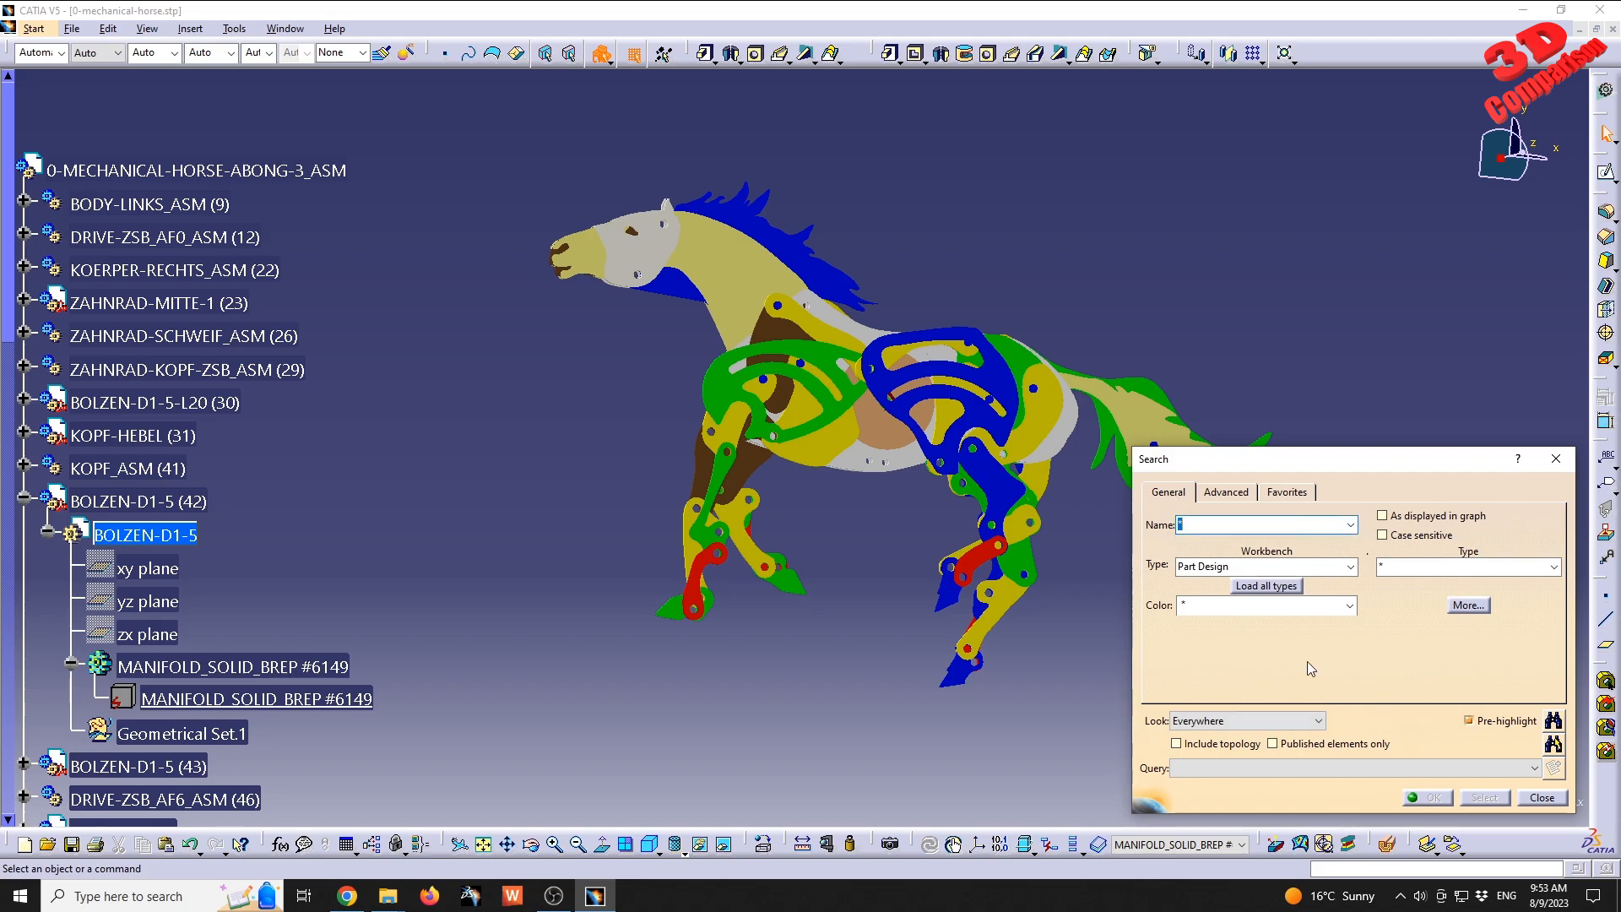
mouse_move(1410, 460)
mouse_down()
mouse_move(1404, 414)
mouse_move(1392, 454)
mouse_up()
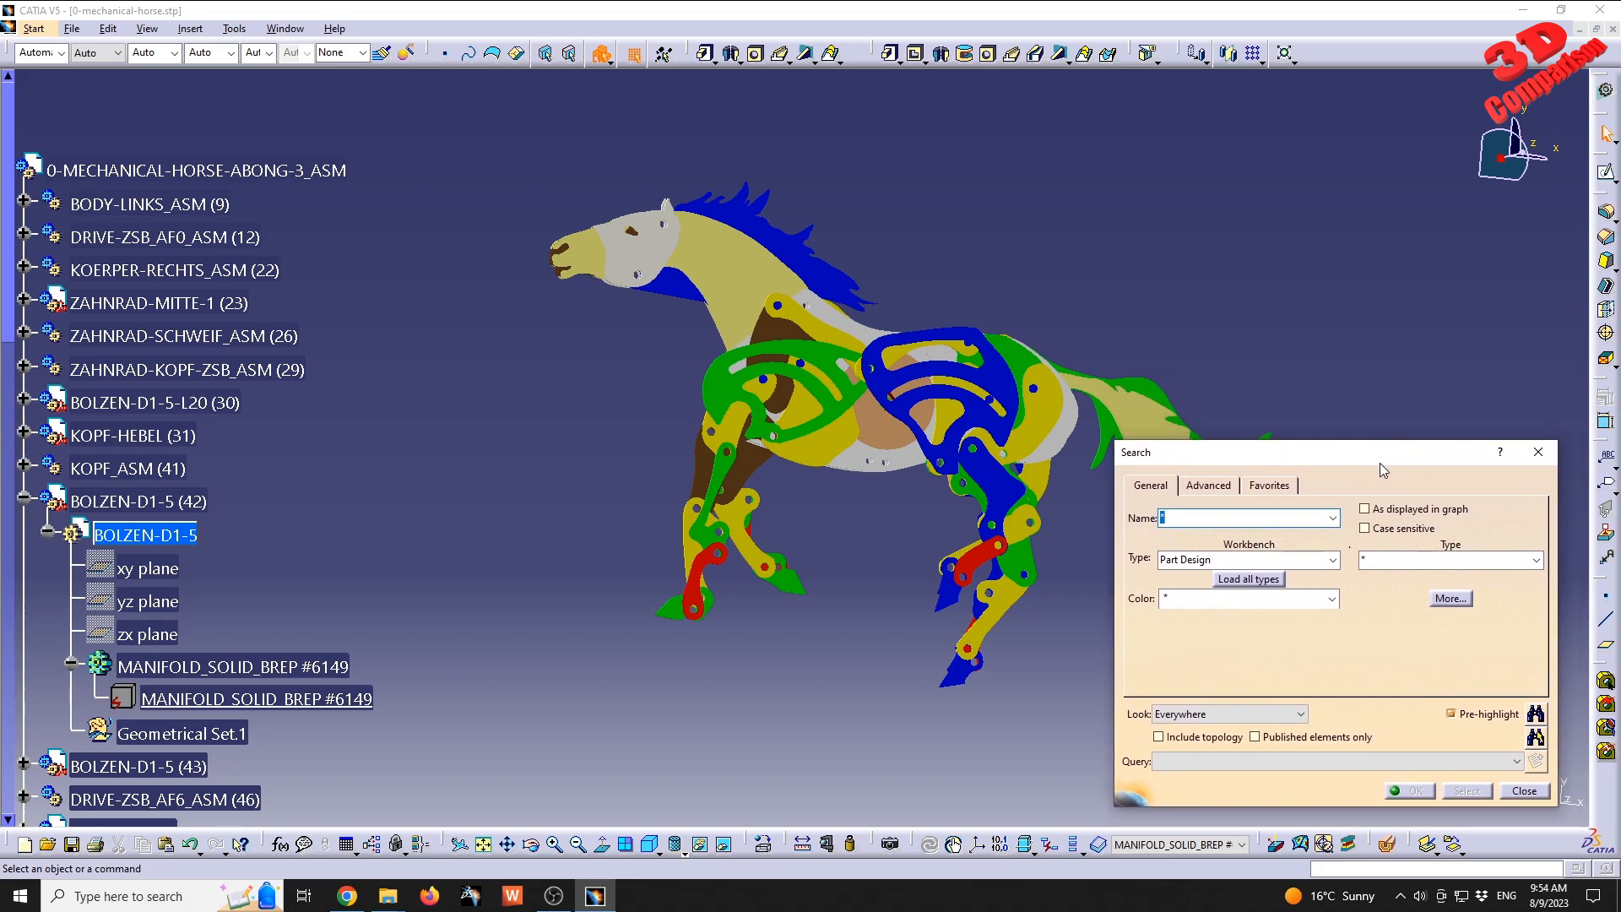
click(1333, 600)
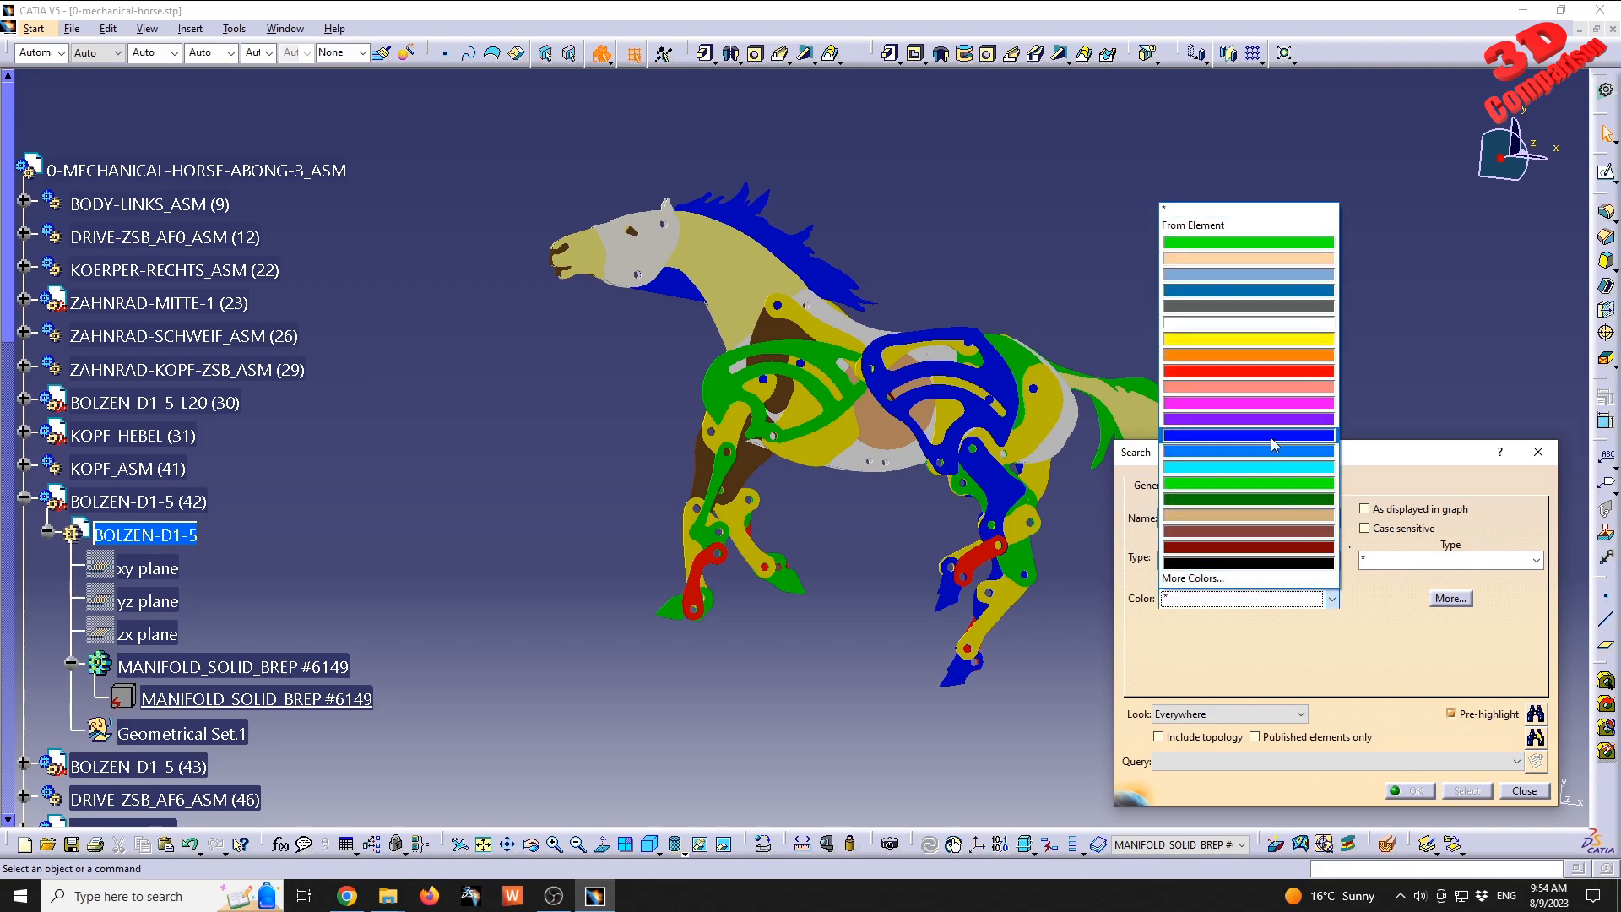
click(1263, 483)
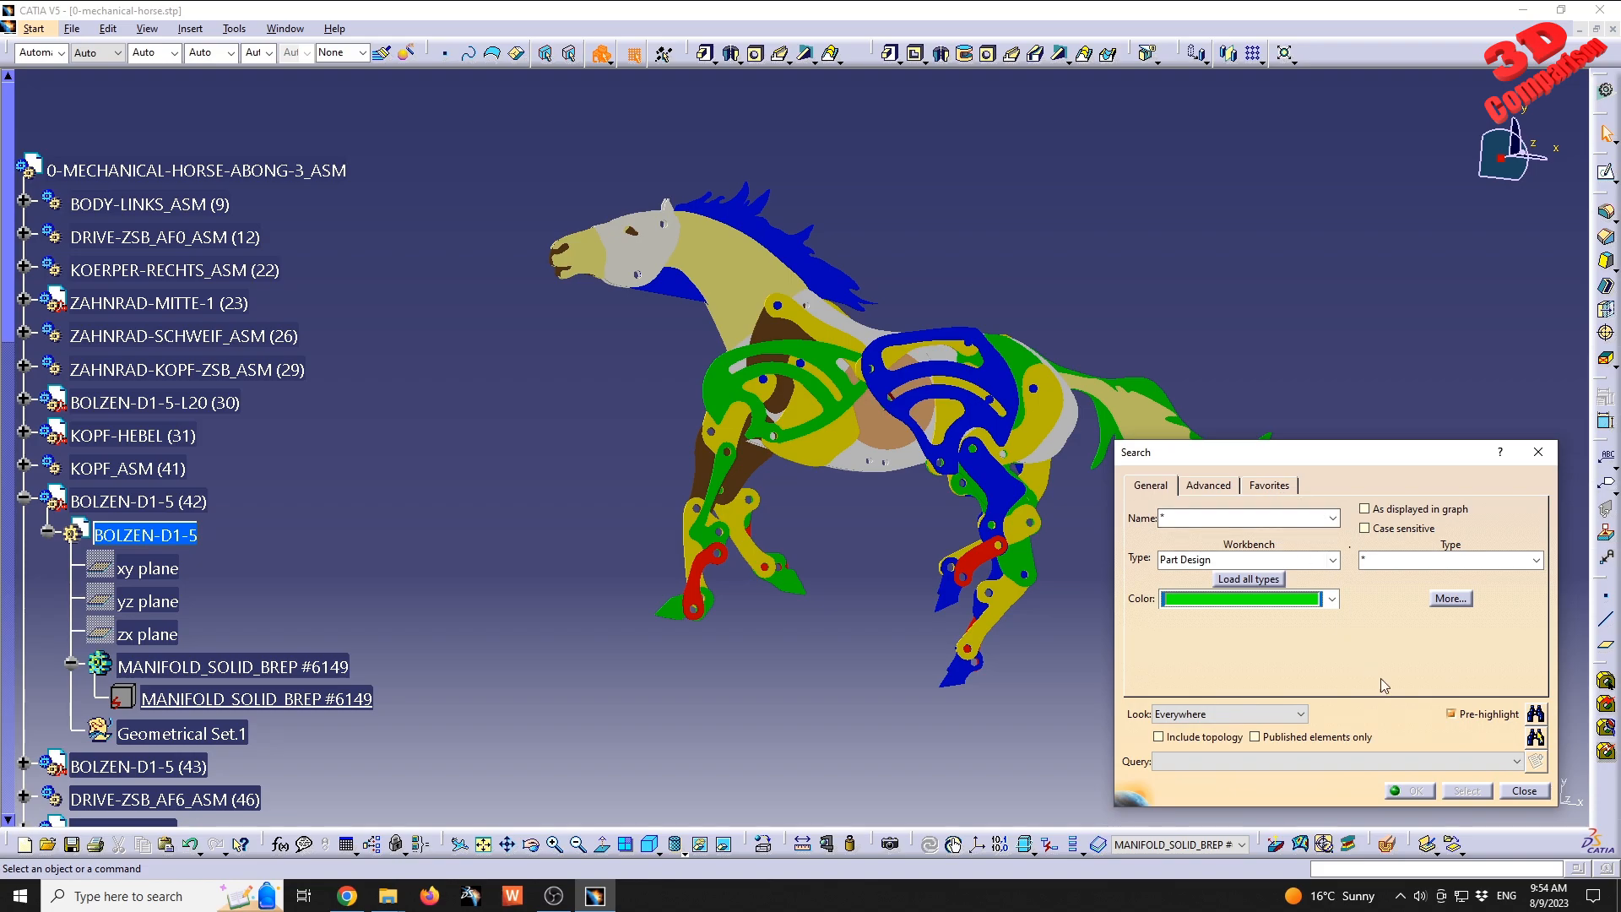
click(1535, 737)
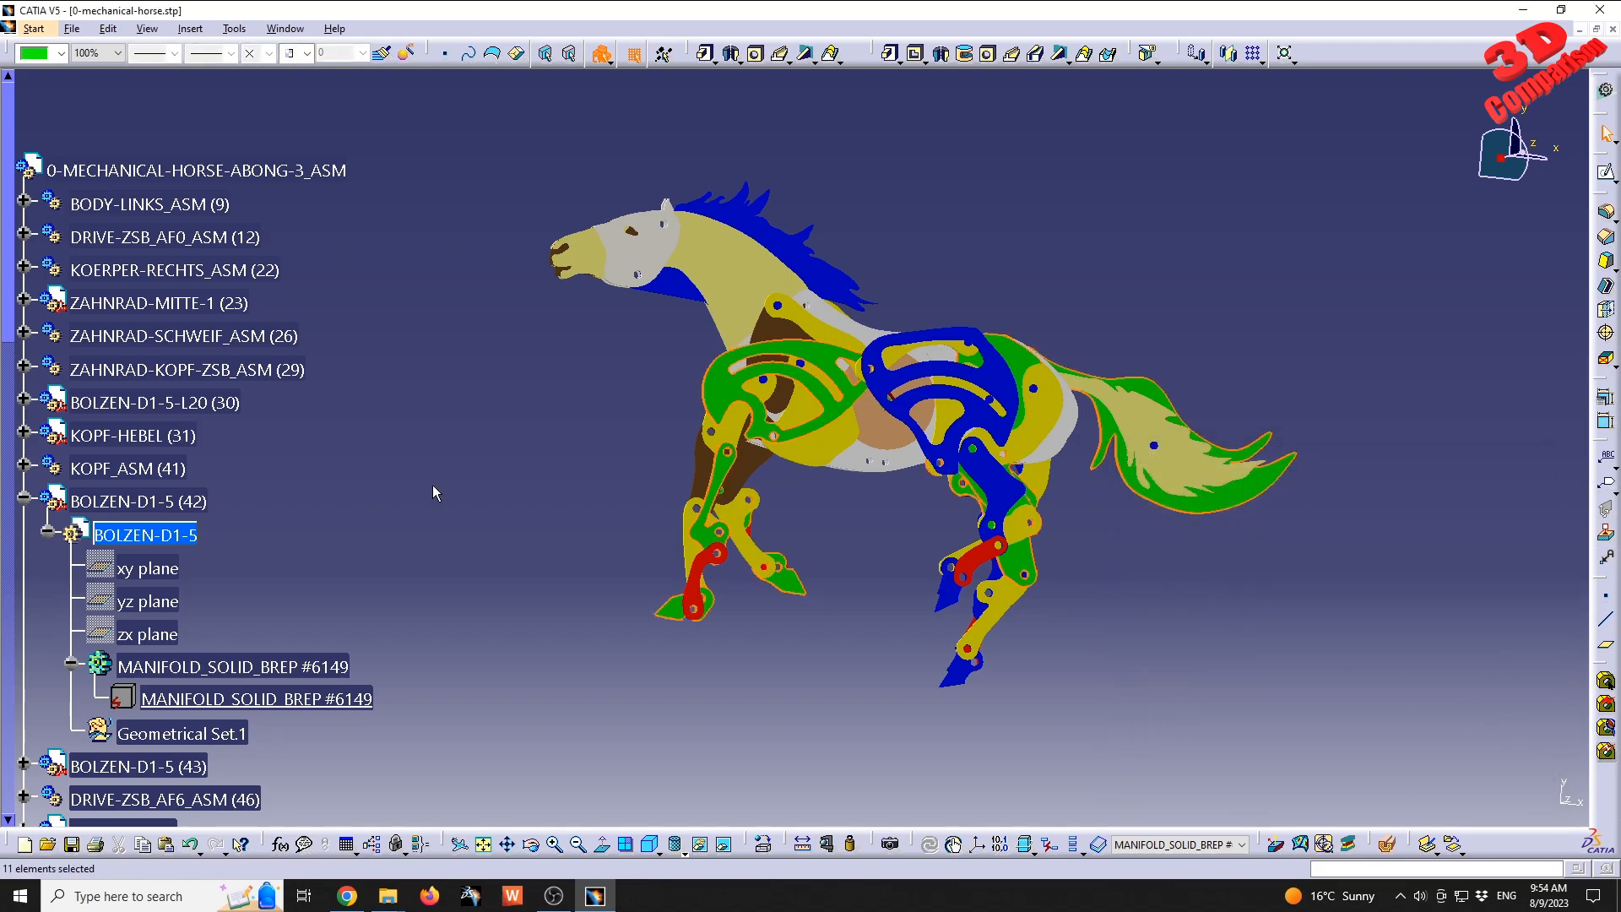
- Hide the selected green elements, inspect them in the hidden space and return to the visible space
middle_drag(1041, 604, 920, 414)
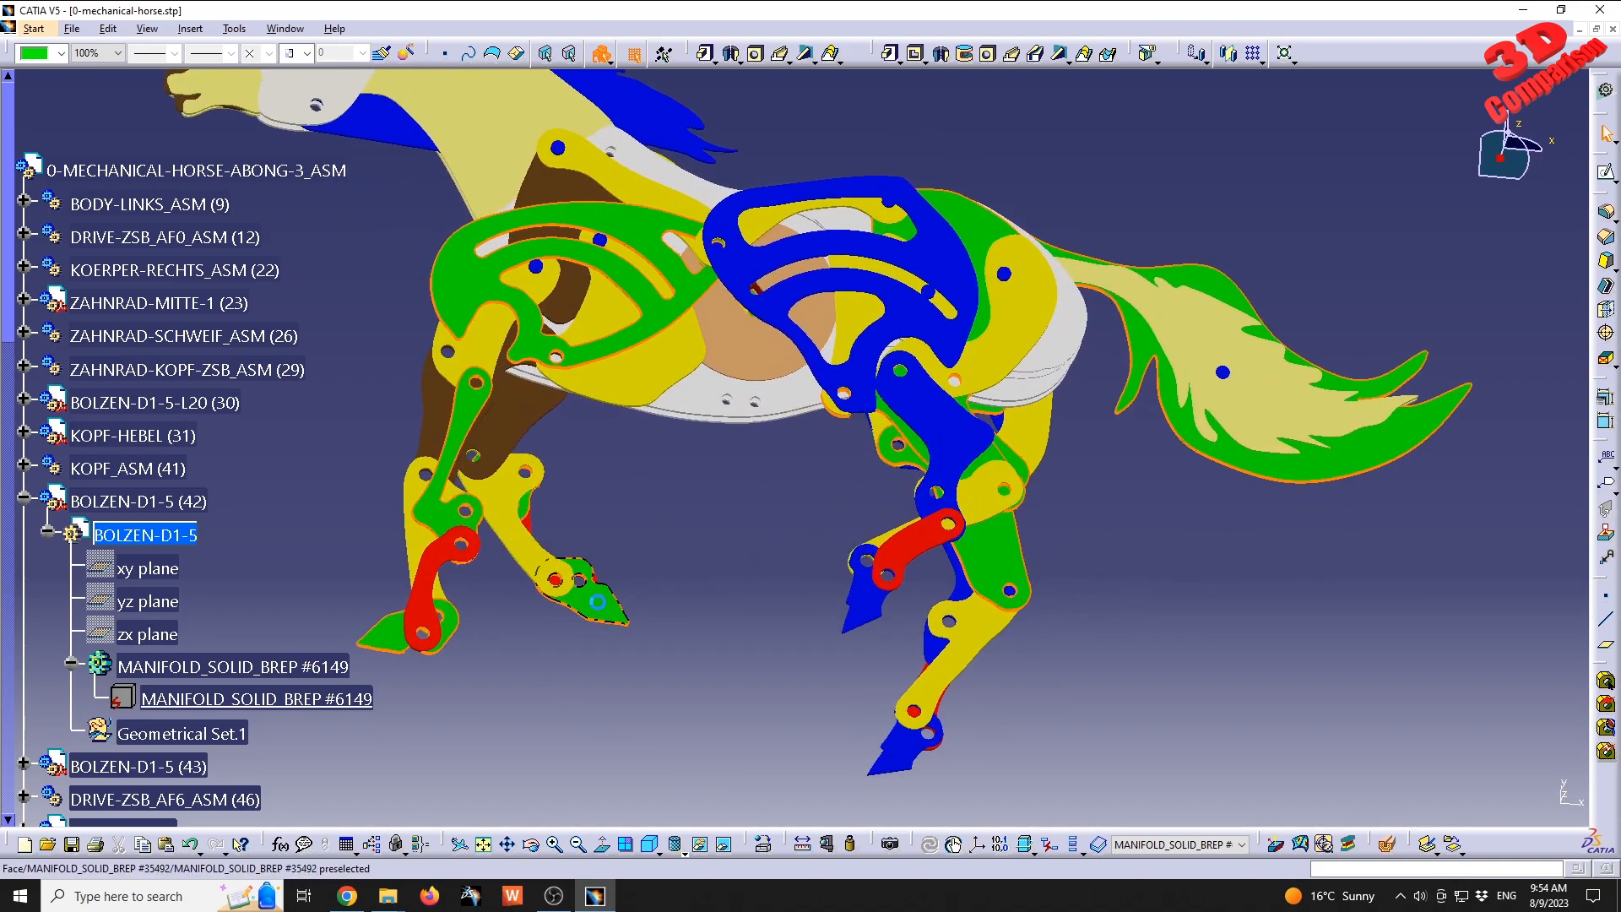
right_click(610, 608)
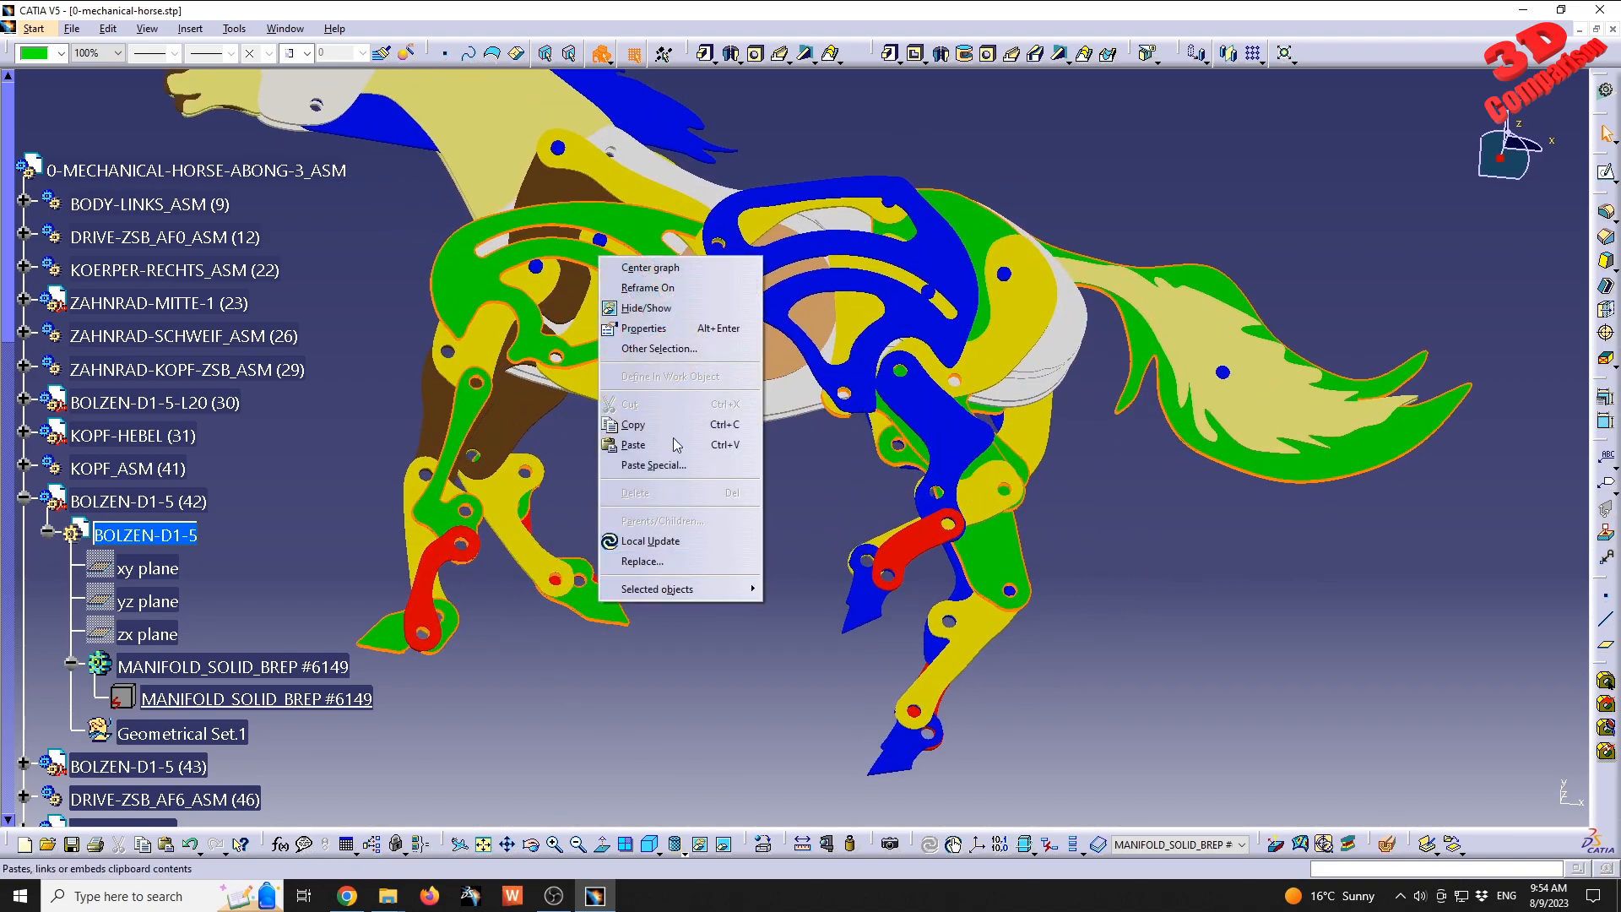
click(687, 318)
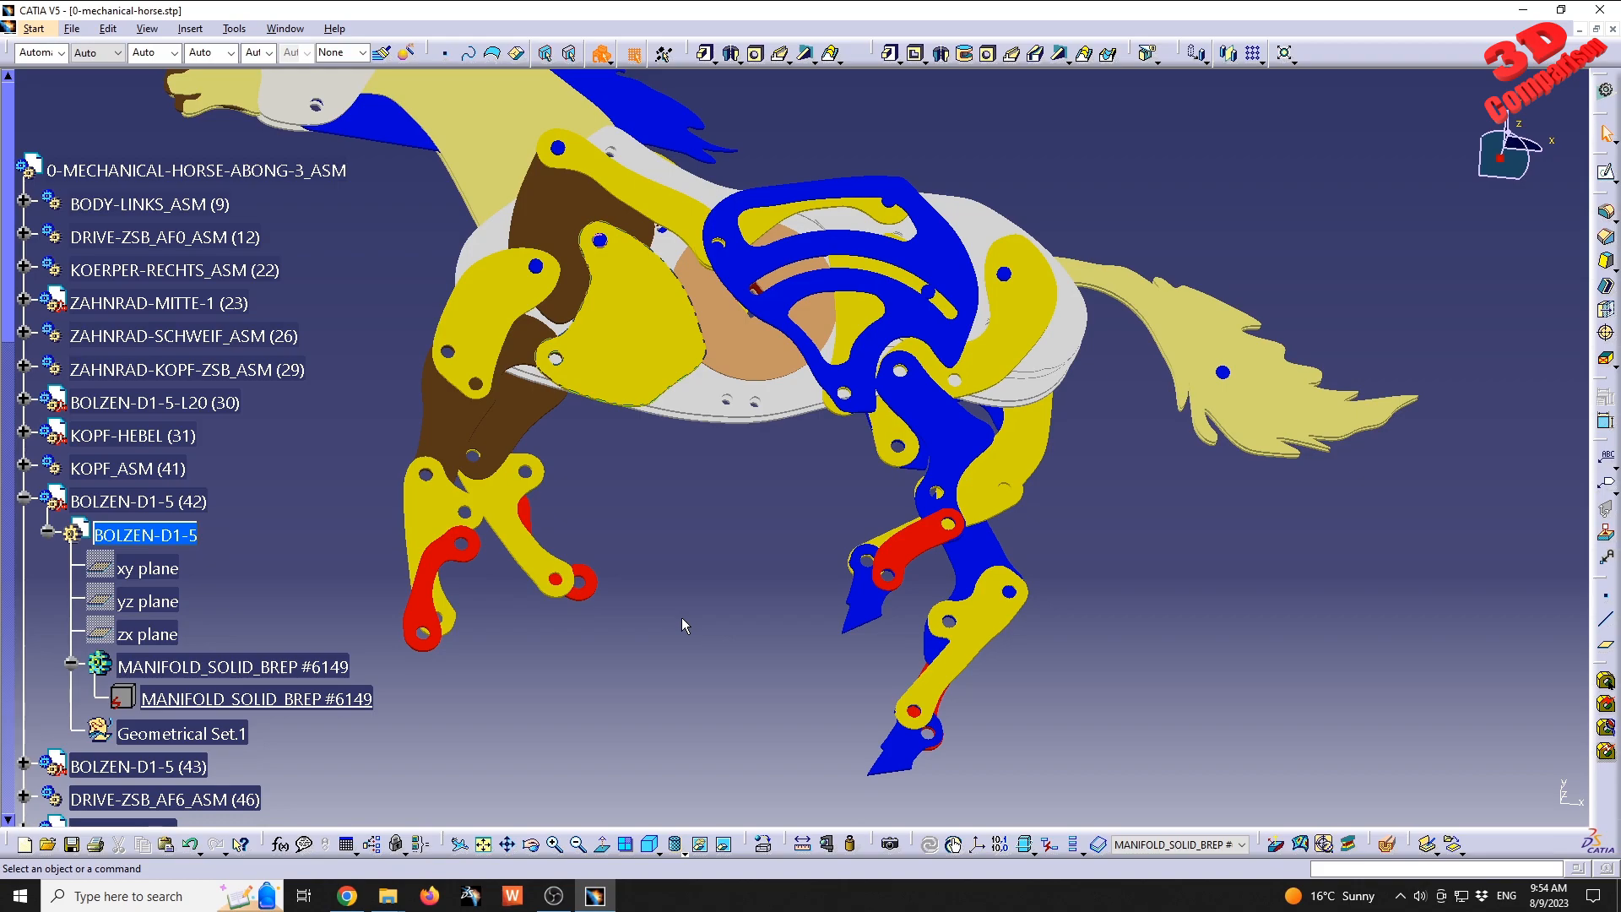
click(722, 848)
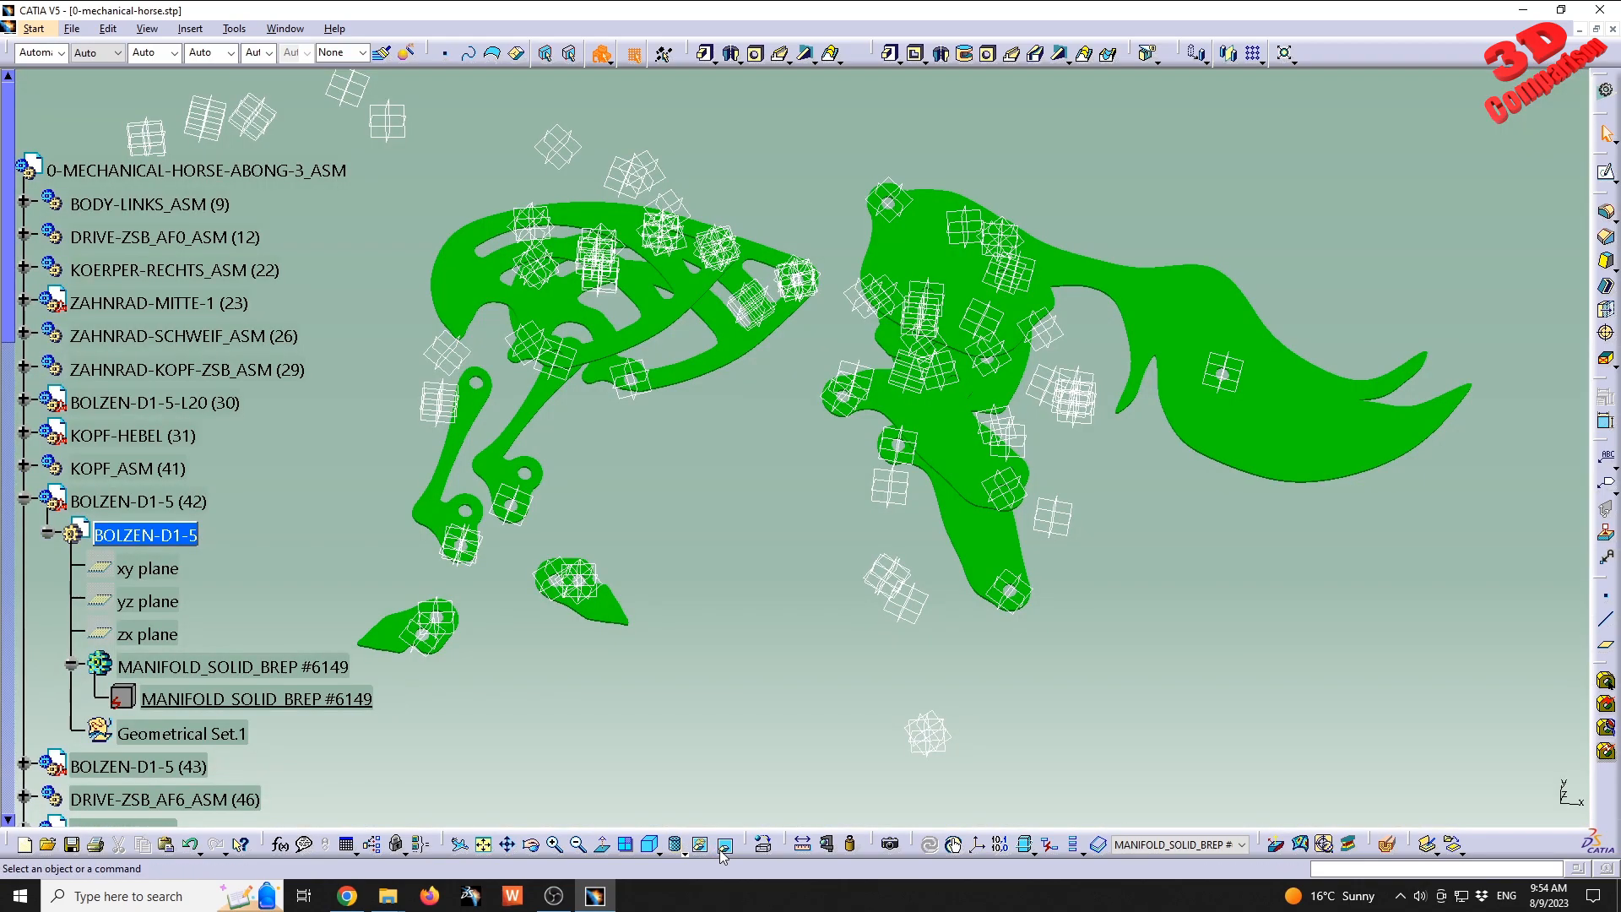
click(720, 850)
- Undo the hiding of the green horse elements
key(ctrl+z)
key(ctrl+y)
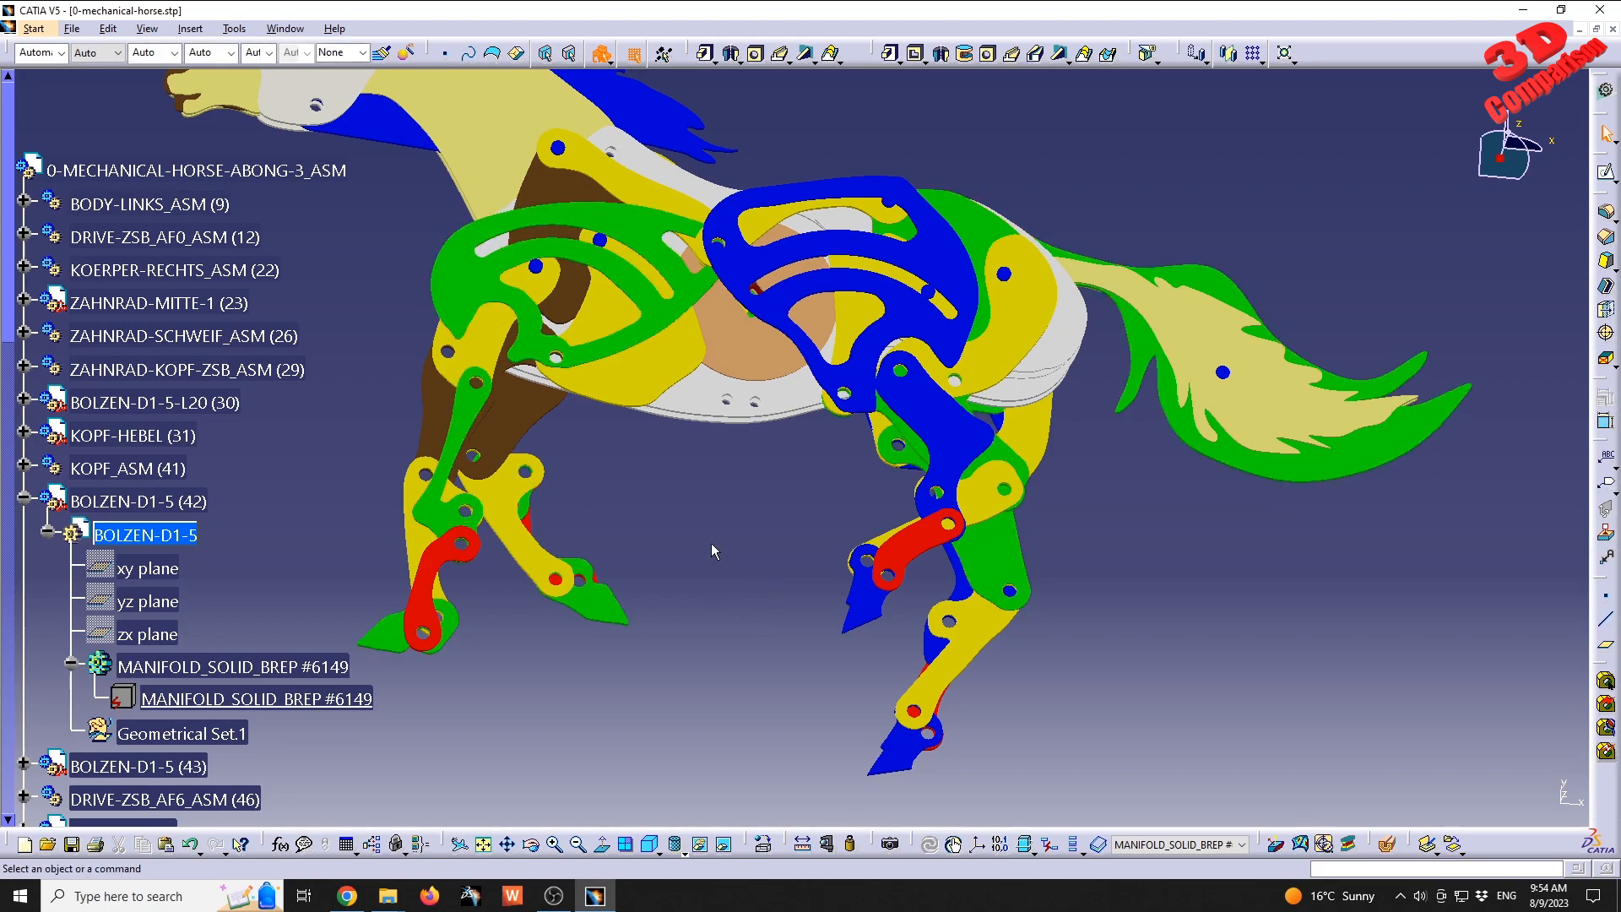
middle_drag(673, 386, 793, 608)
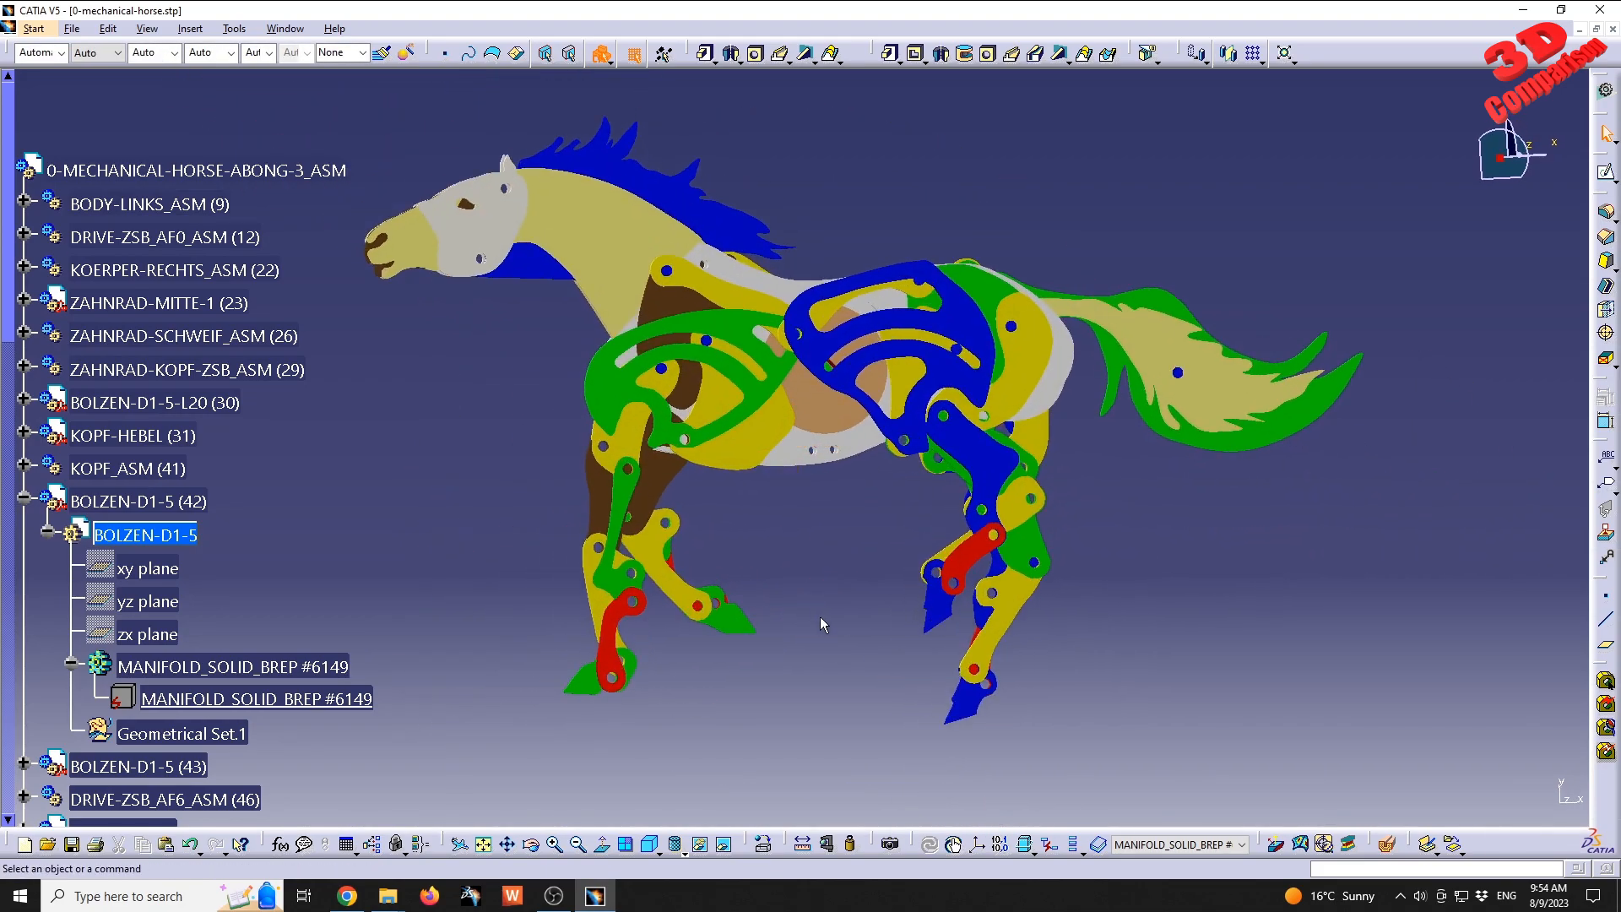
- Switch to File Explorer, open the Recipient product from the Plastic recipient folder in 3D comparison, and select its Part1 (Part1.1)
mouse_move(389, 897)
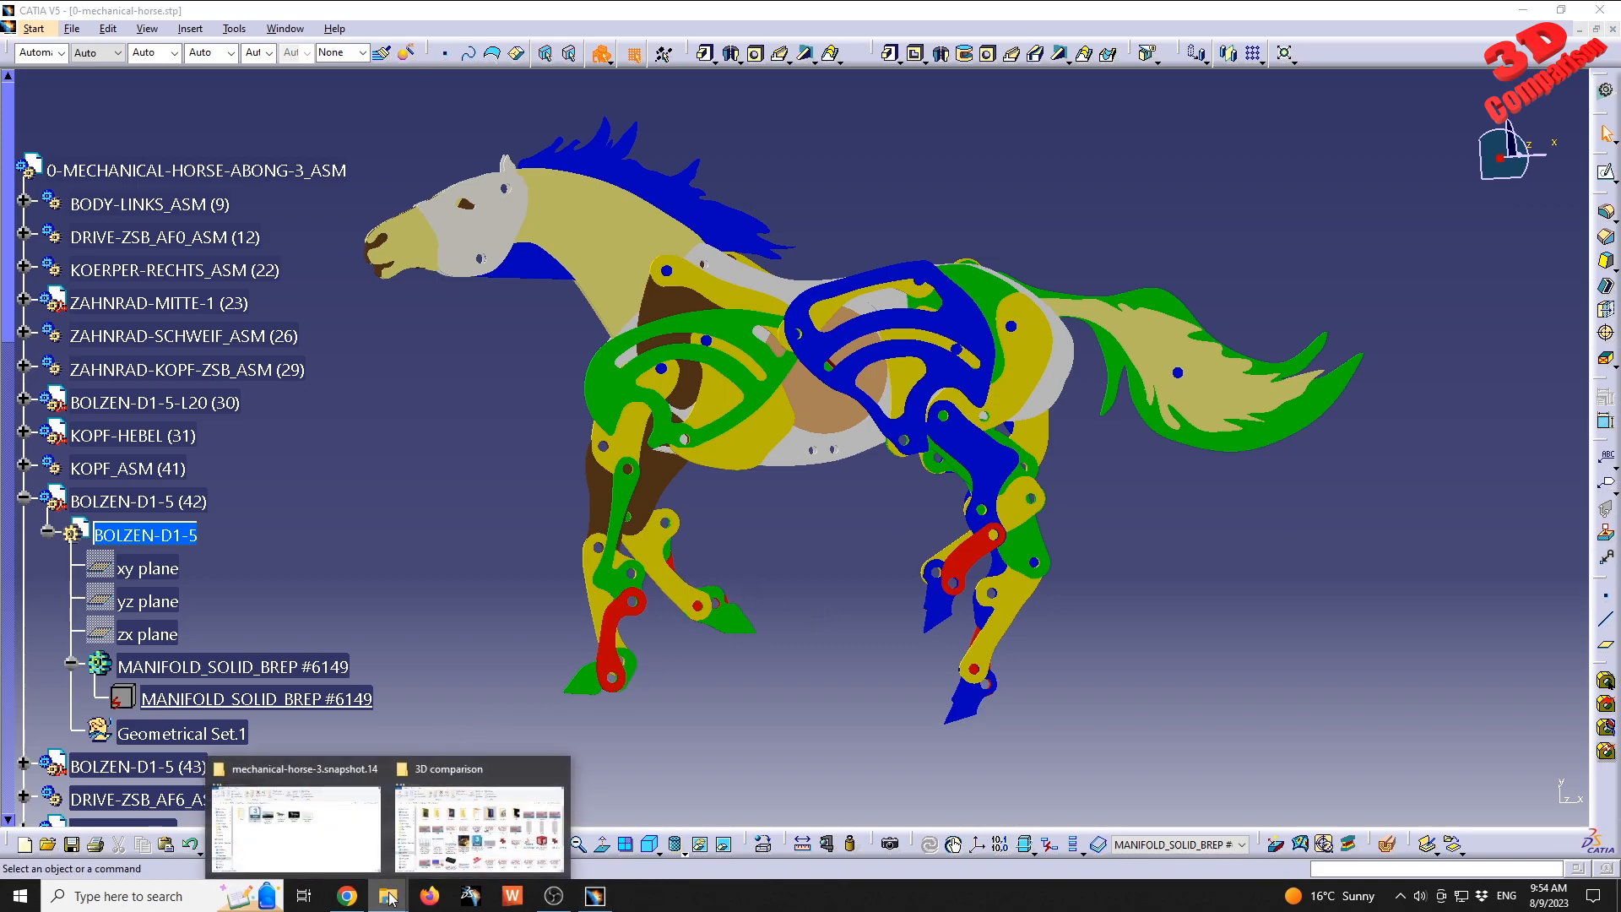
click(478, 823)
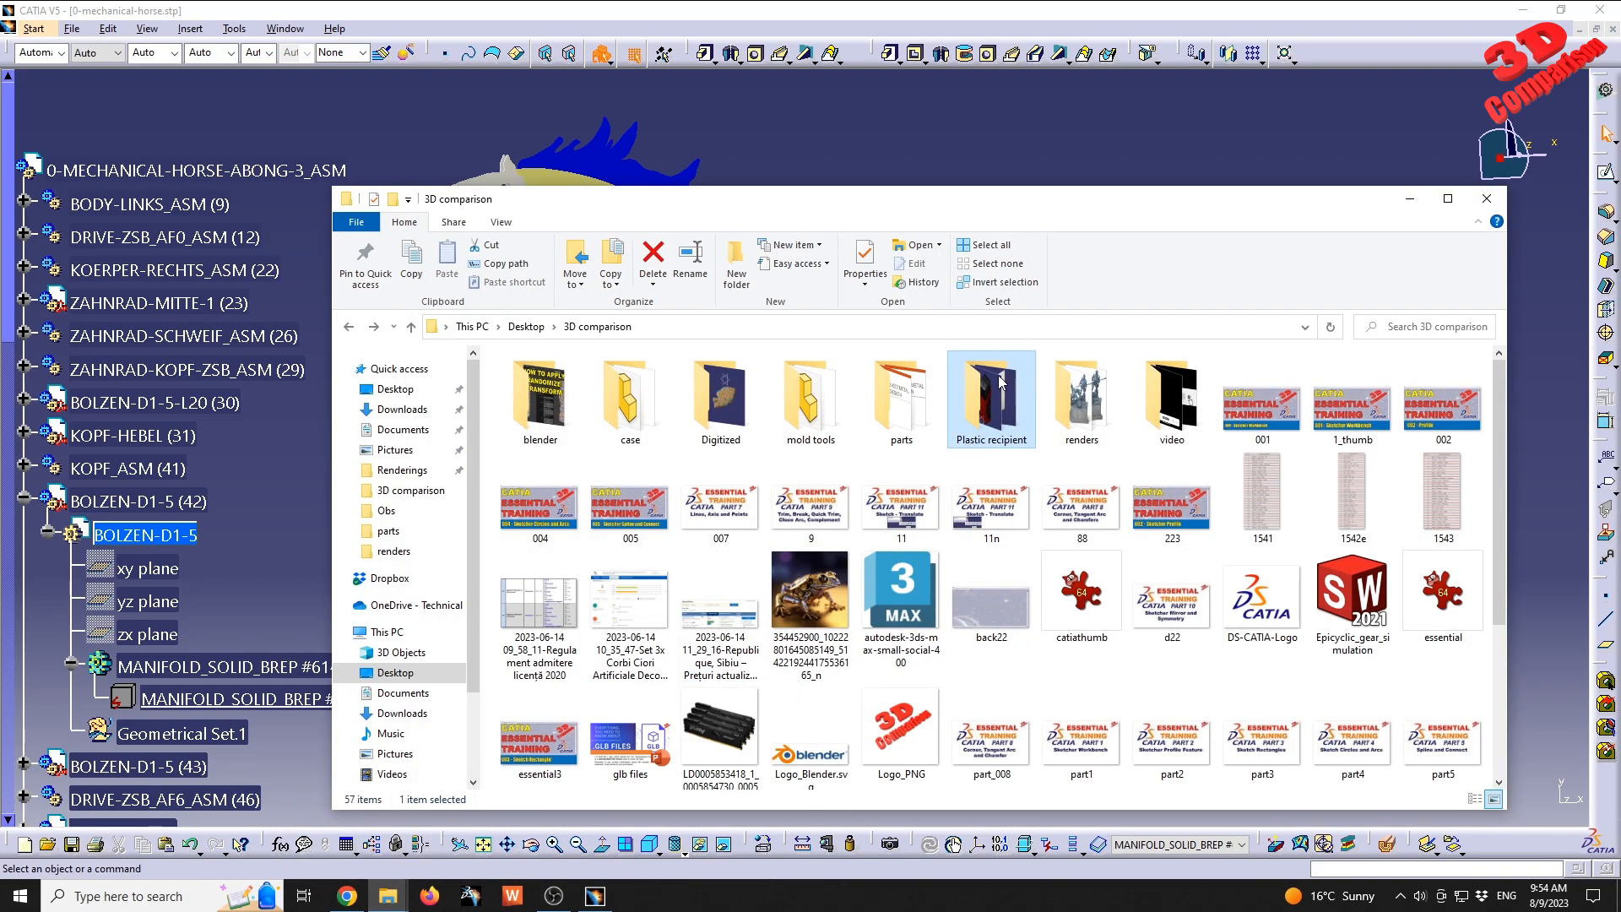
double_click(1005, 408)
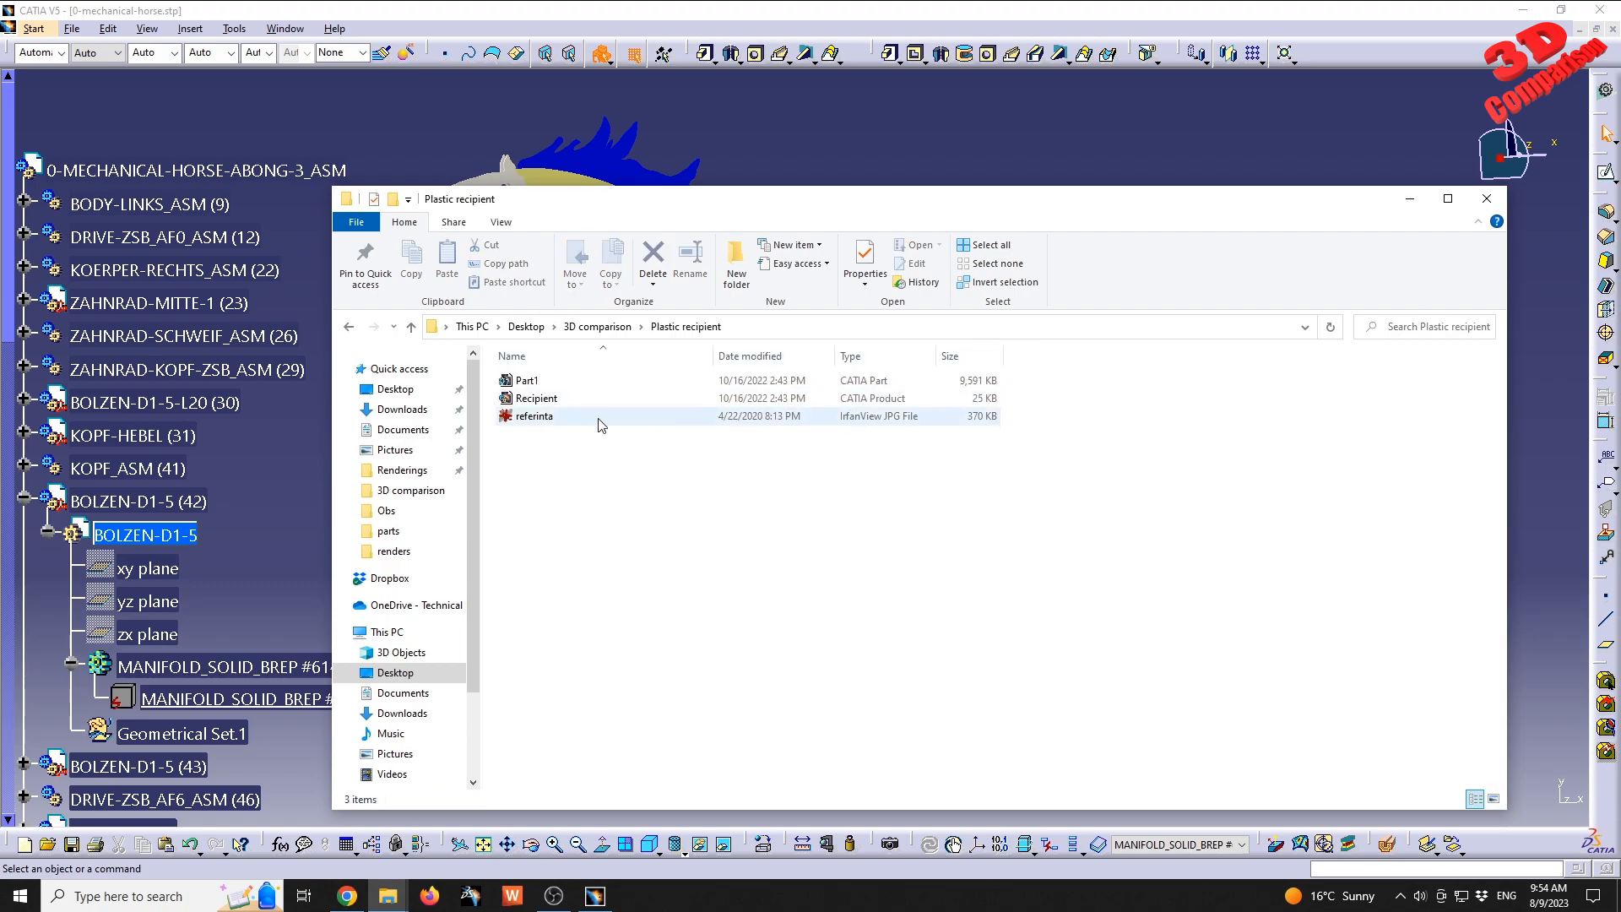
double_click(539, 401)
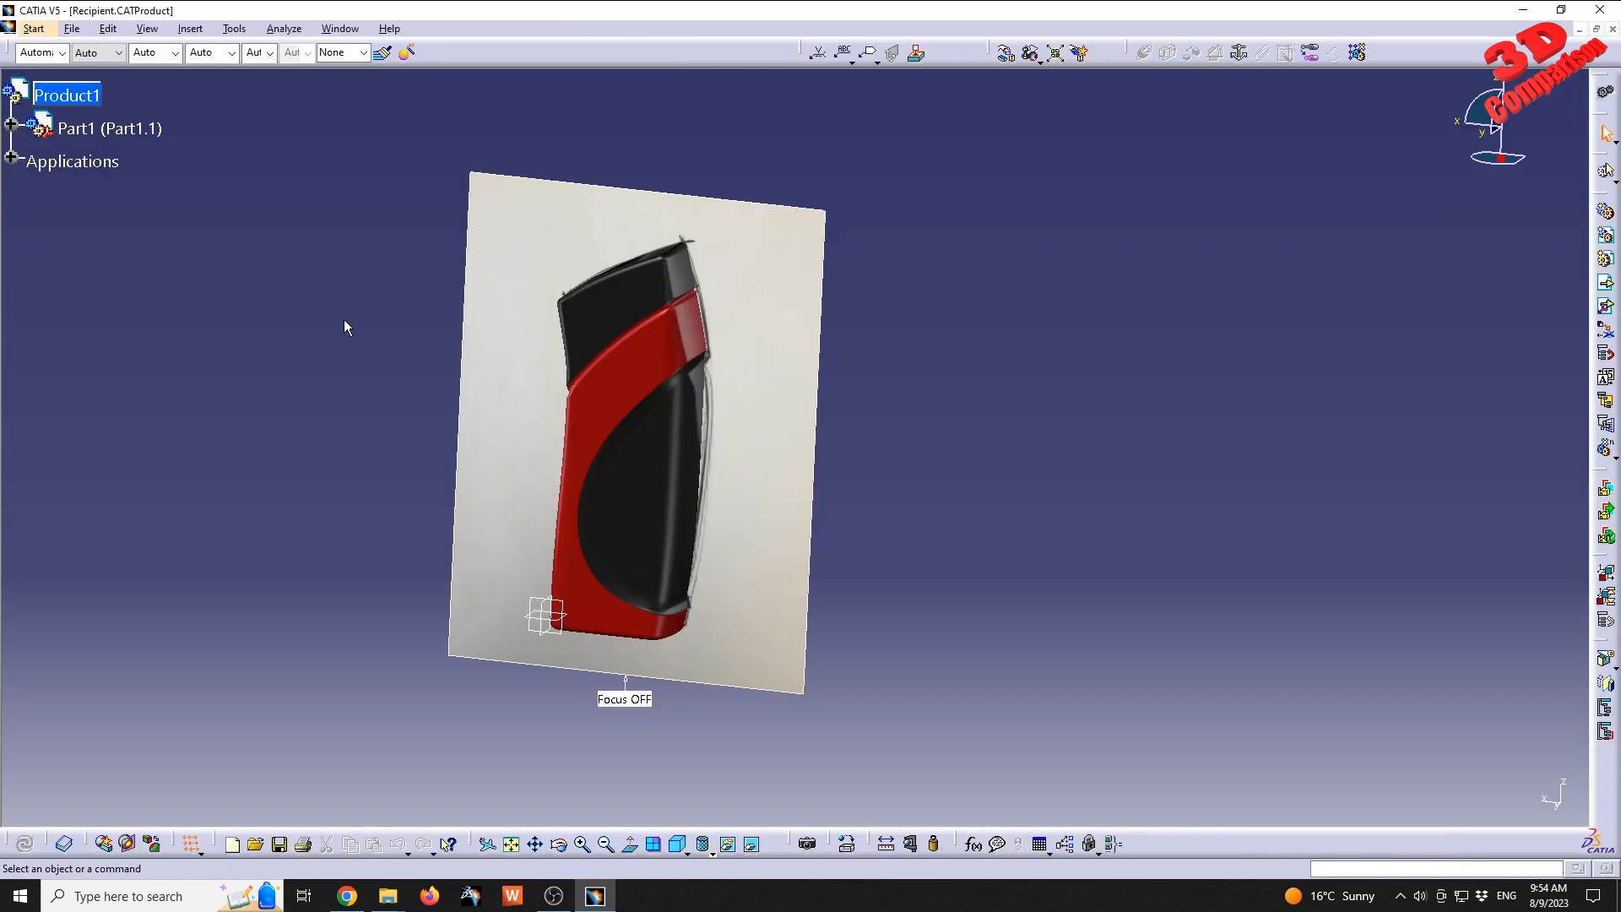
click(118, 128)
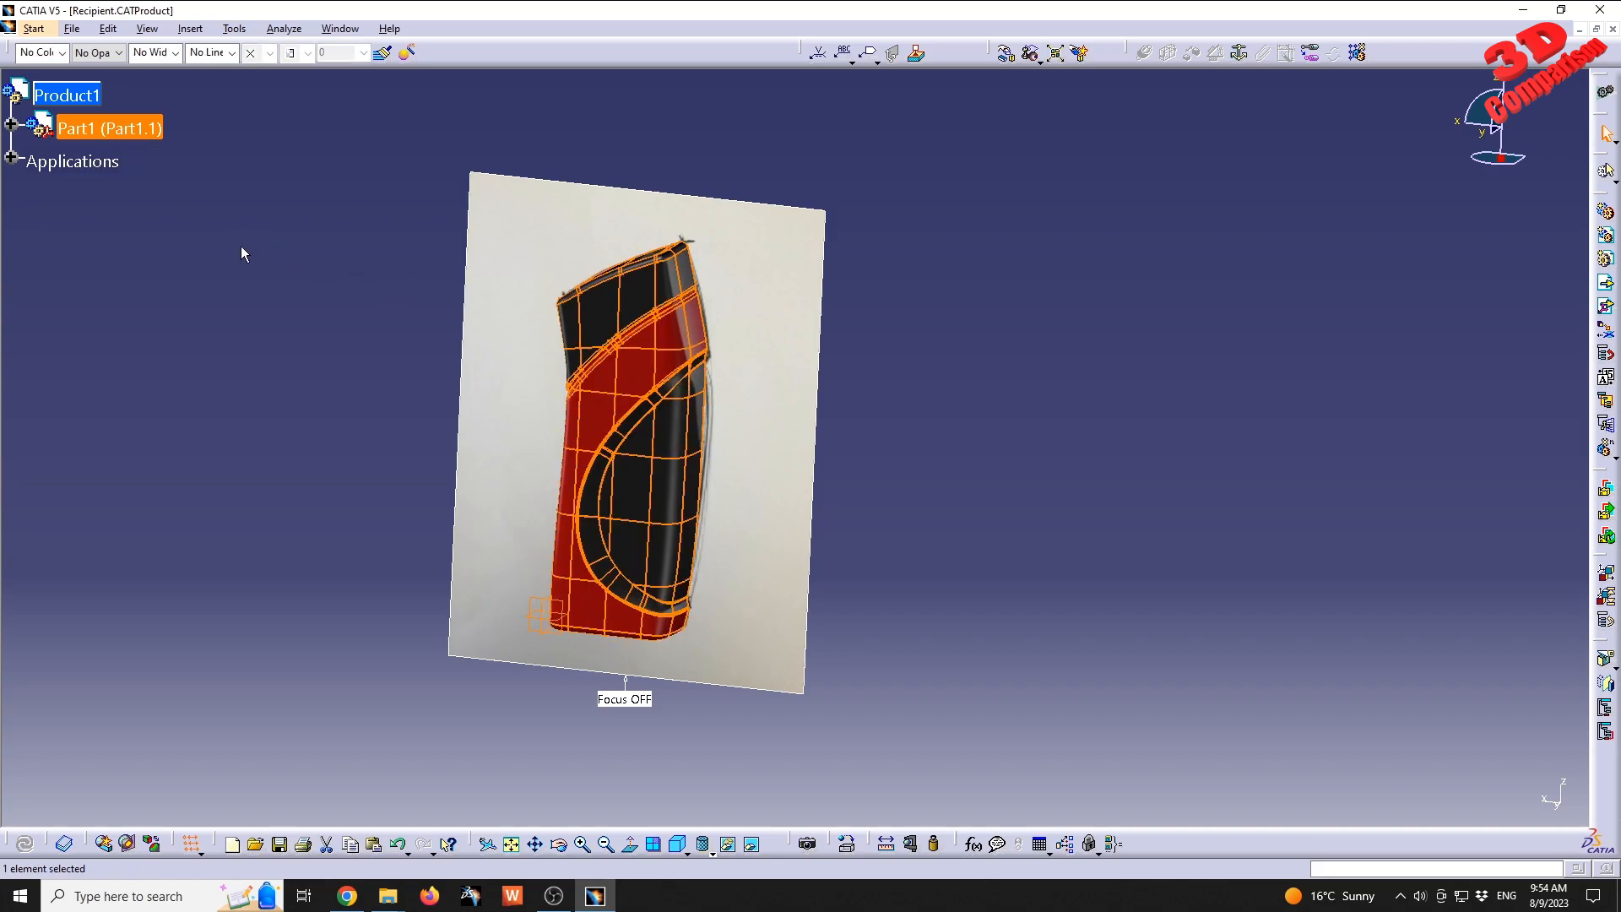
middle_drag(246, 253, 332, 283)
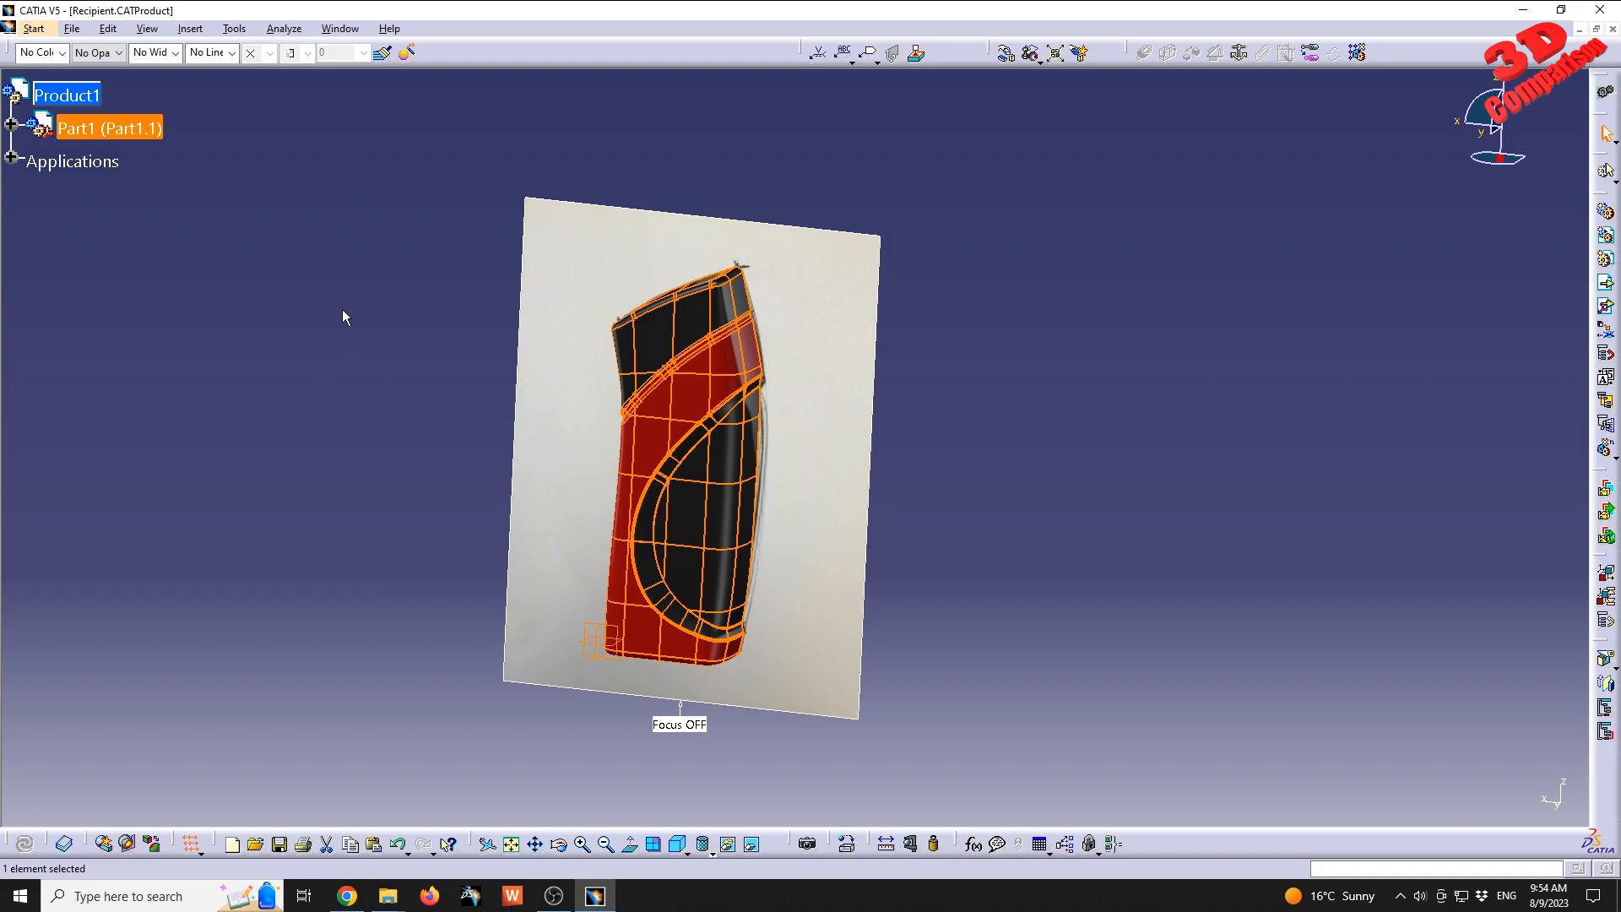
- Cascade the document windows and copy Product1 from Recipient.CATProduct into the root 0-MECHANICAL-HORSE-ABONG-3_ASM
click(336, 30)
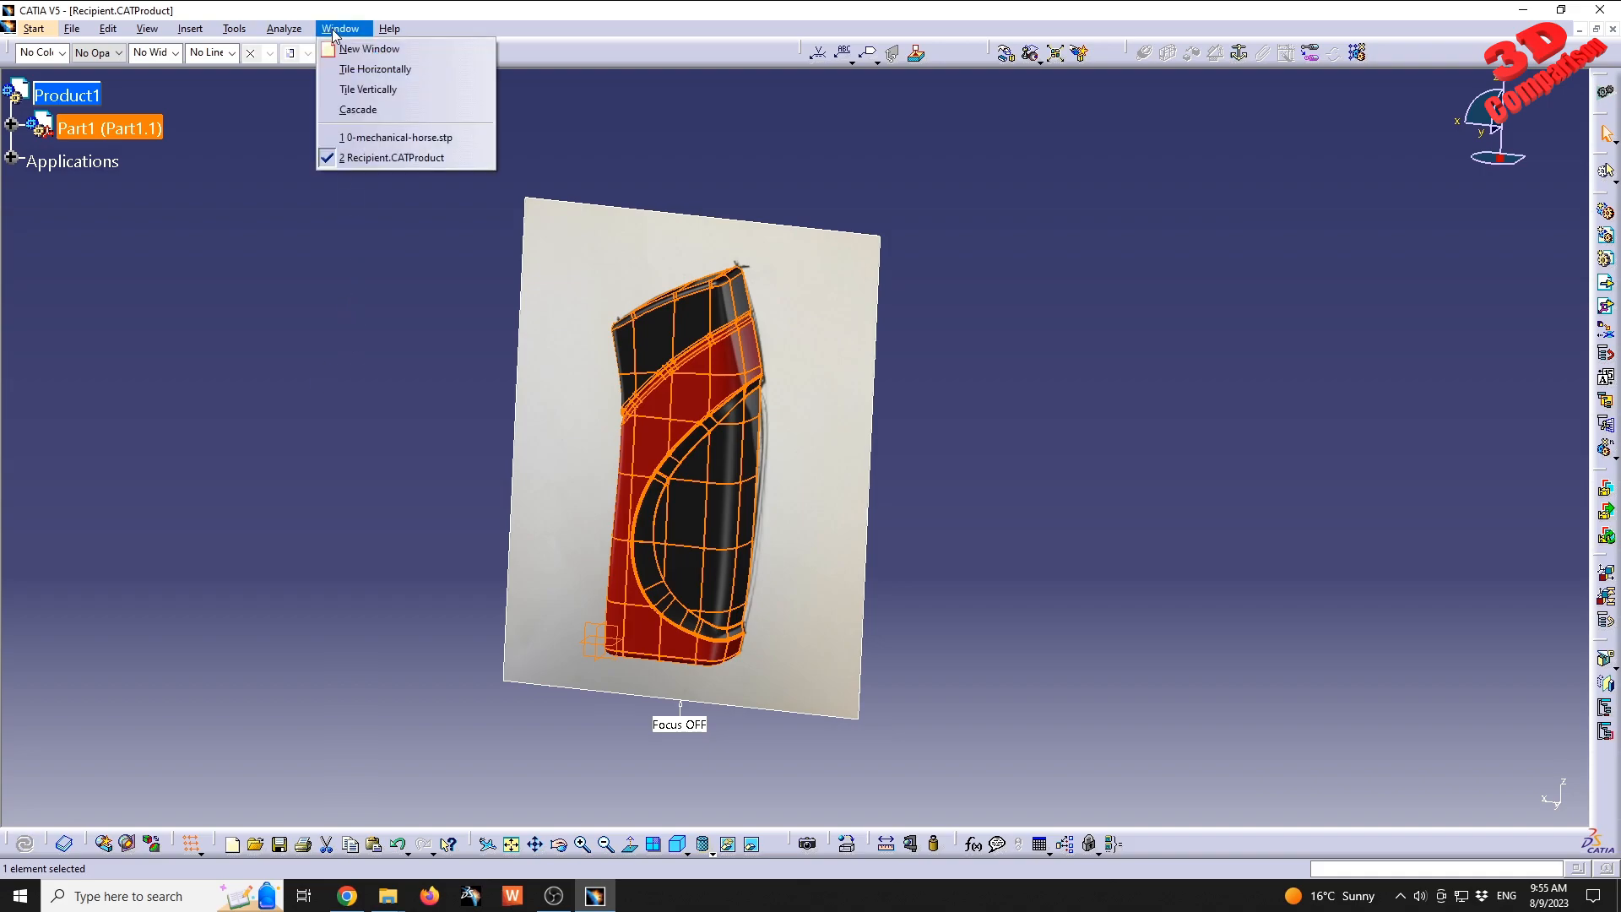
click(354, 109)
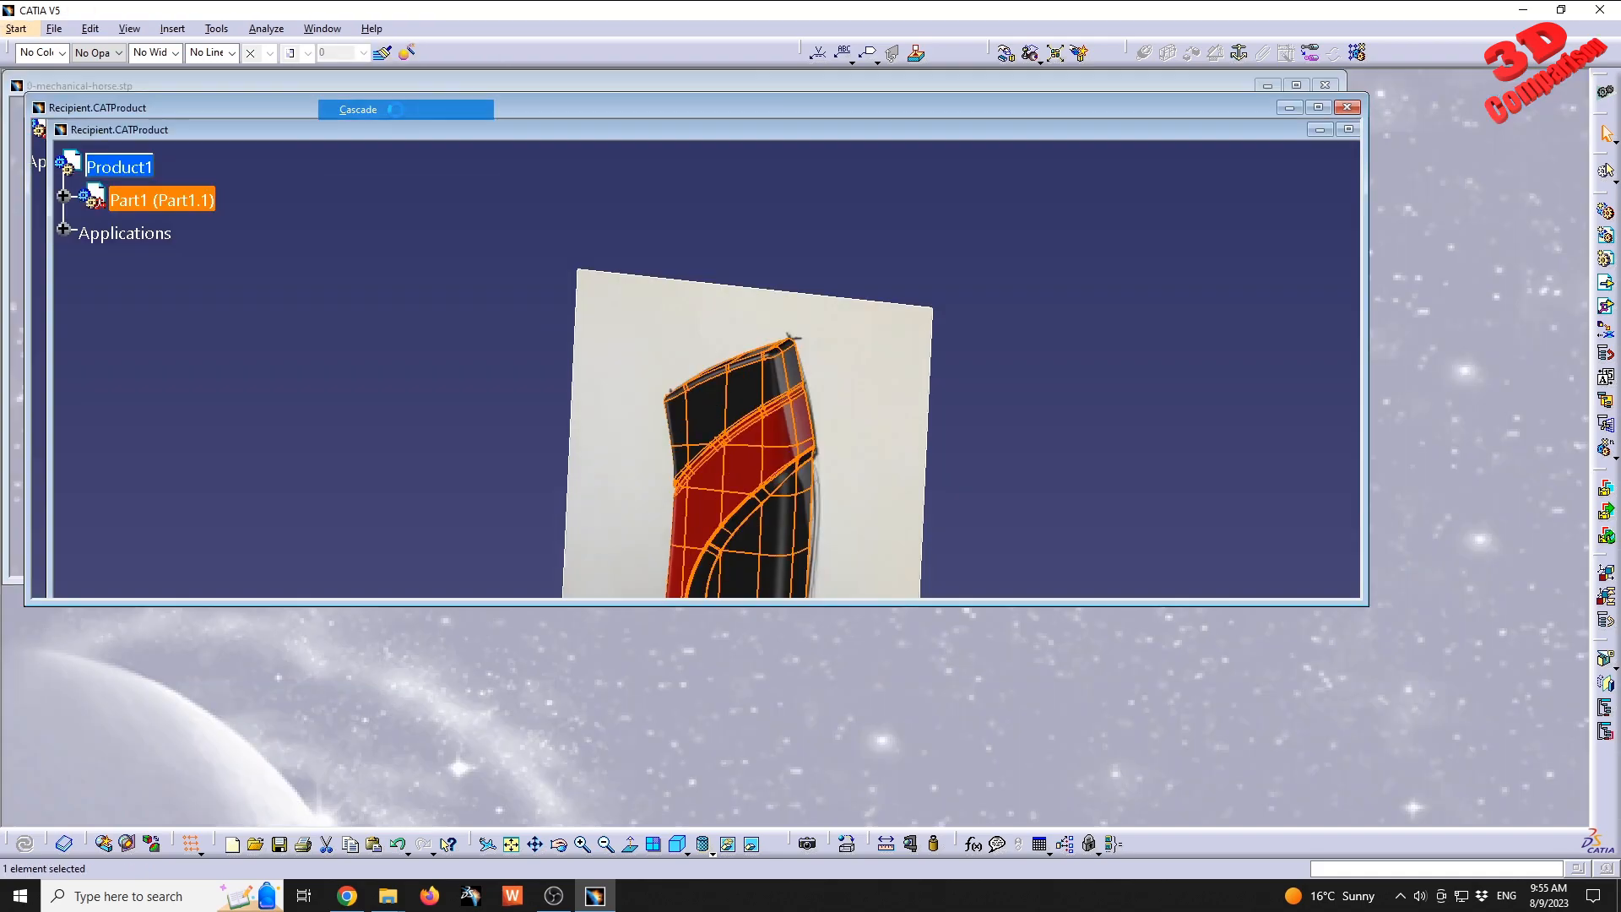
drag(282, 108, 453, 253)
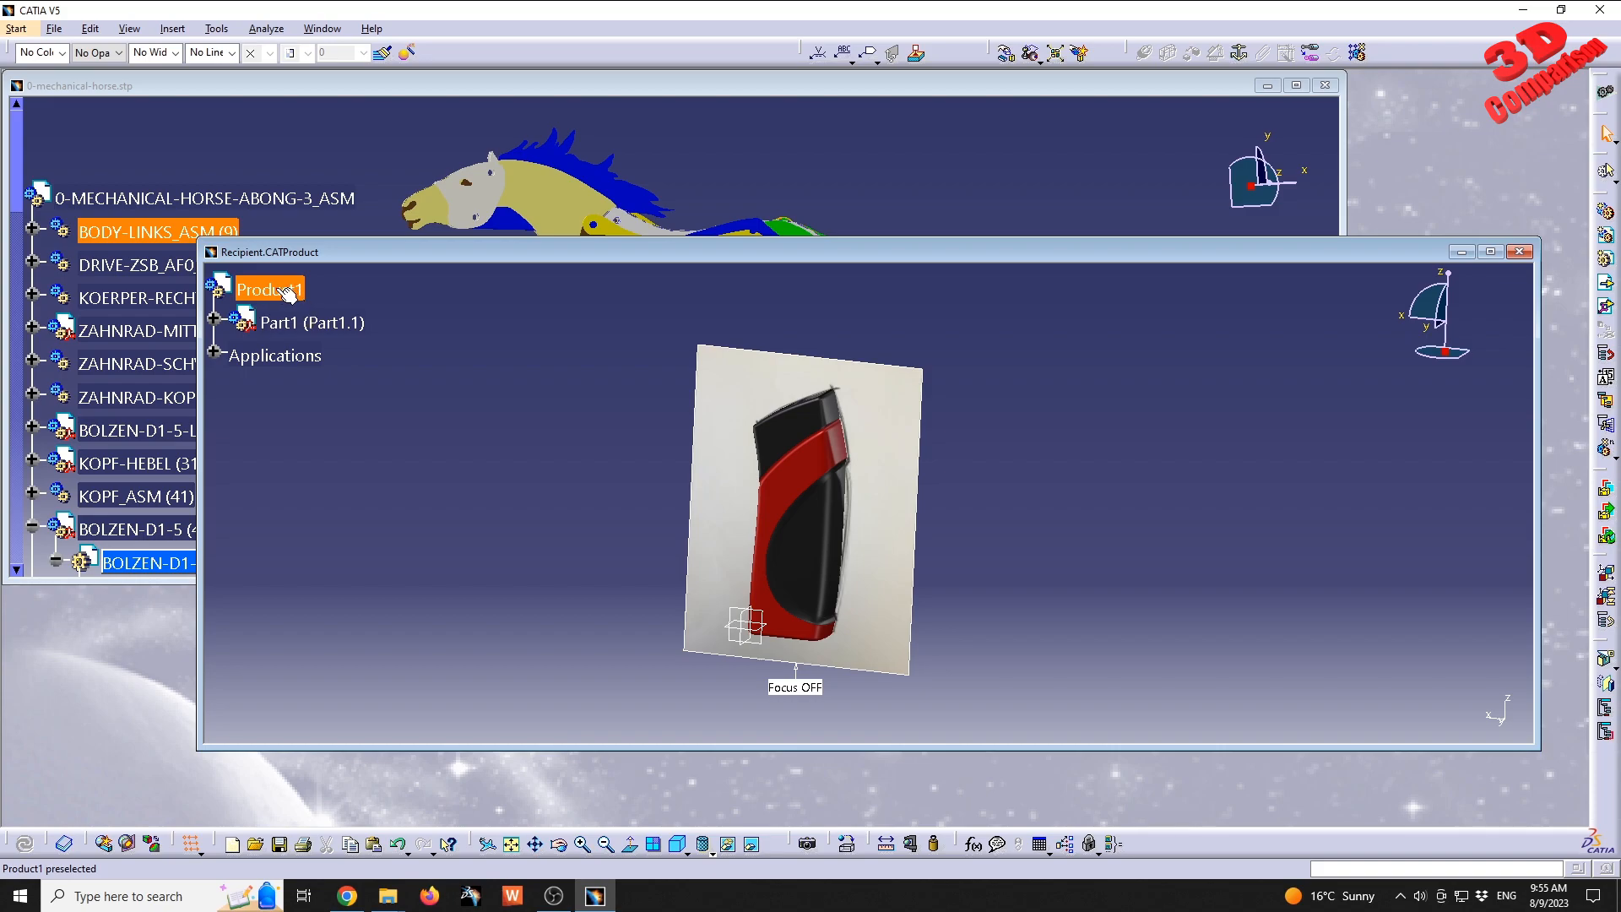
drag(114, 201, 270, 288)
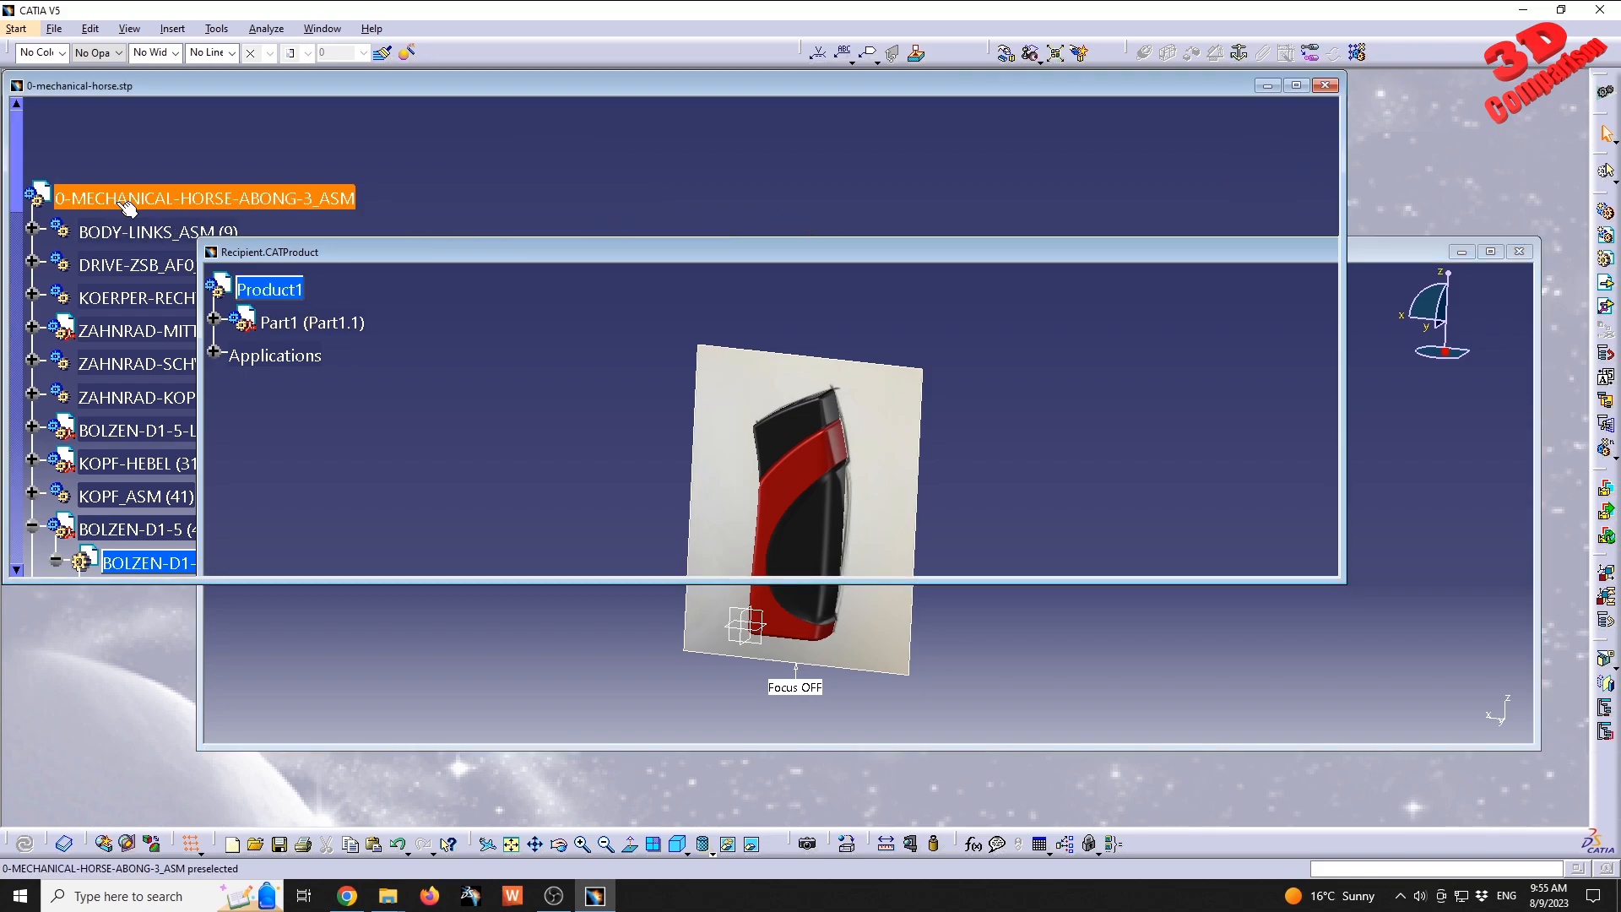
- Minimize the Recipient window, maximize the mechanical horse window and view the inserted container from an angle
click(1447, 253)
click(1462, 251)
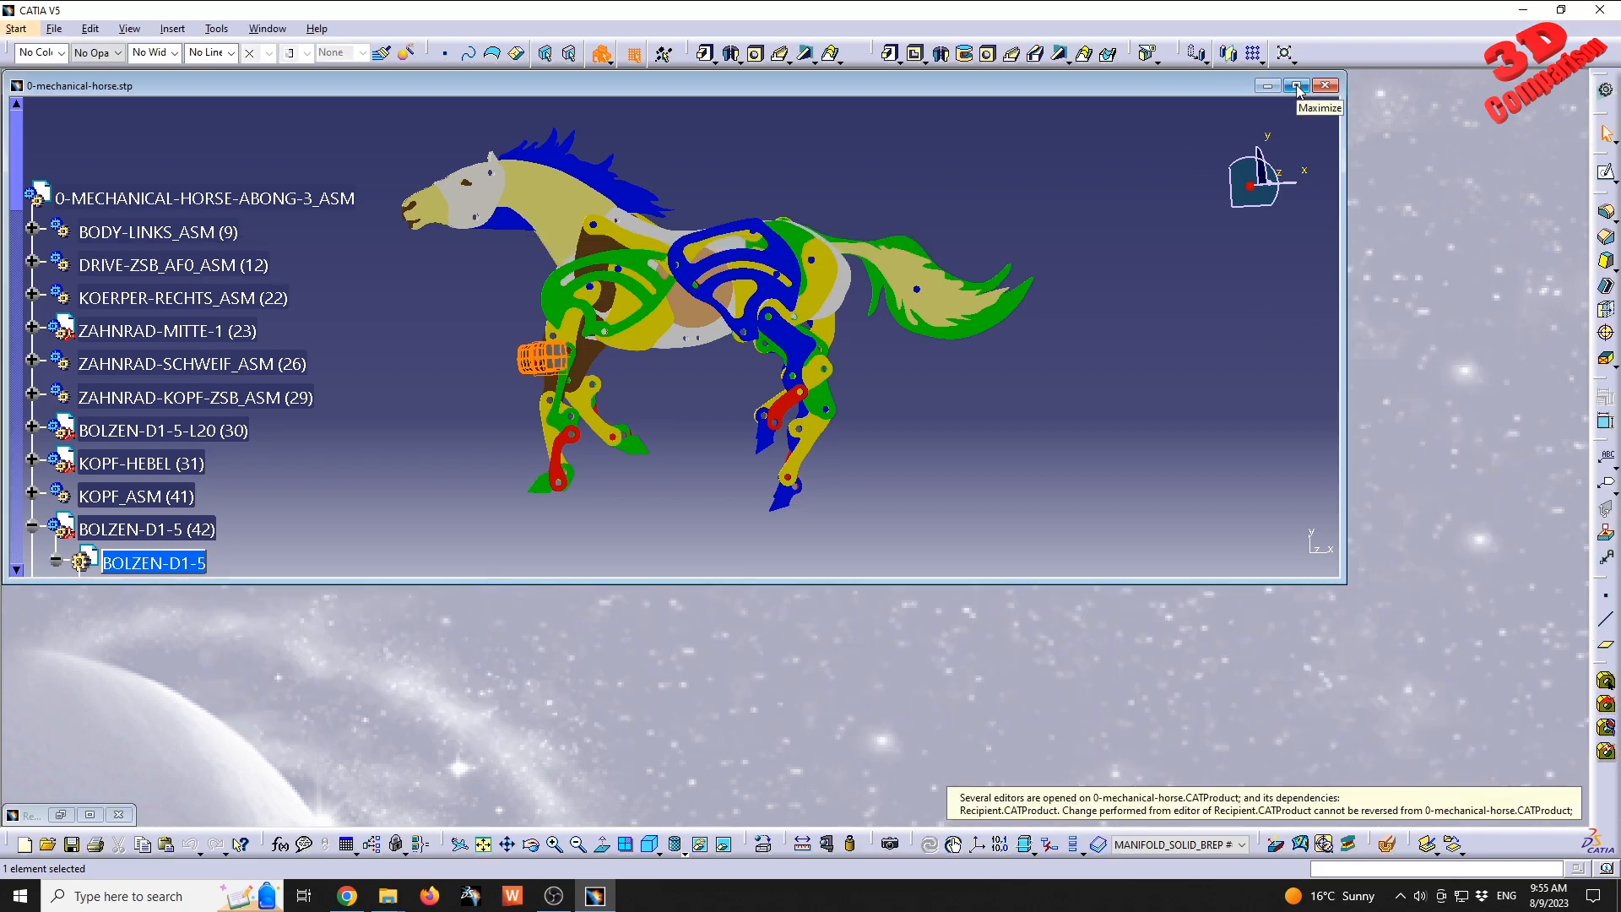
click(1298, 87)
middle_drag(776, 481, 675, 642)
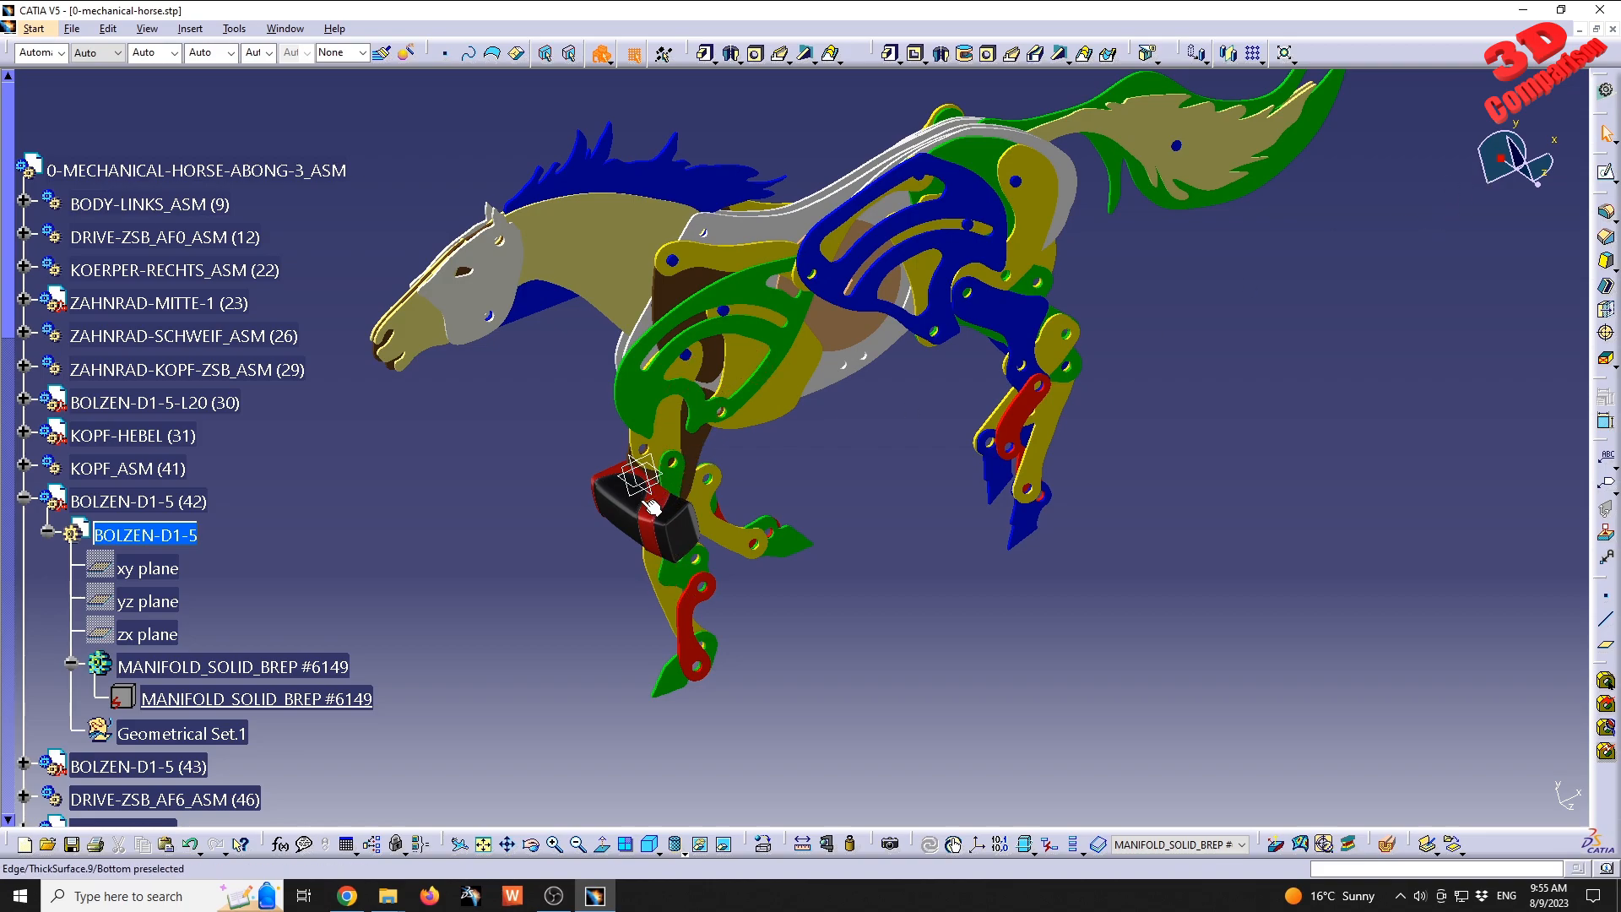
- Try to attach the compass to the inserted Product1 (Product1.1) from the specification tree and the container geometry
scroll(280, 561, down, 10)
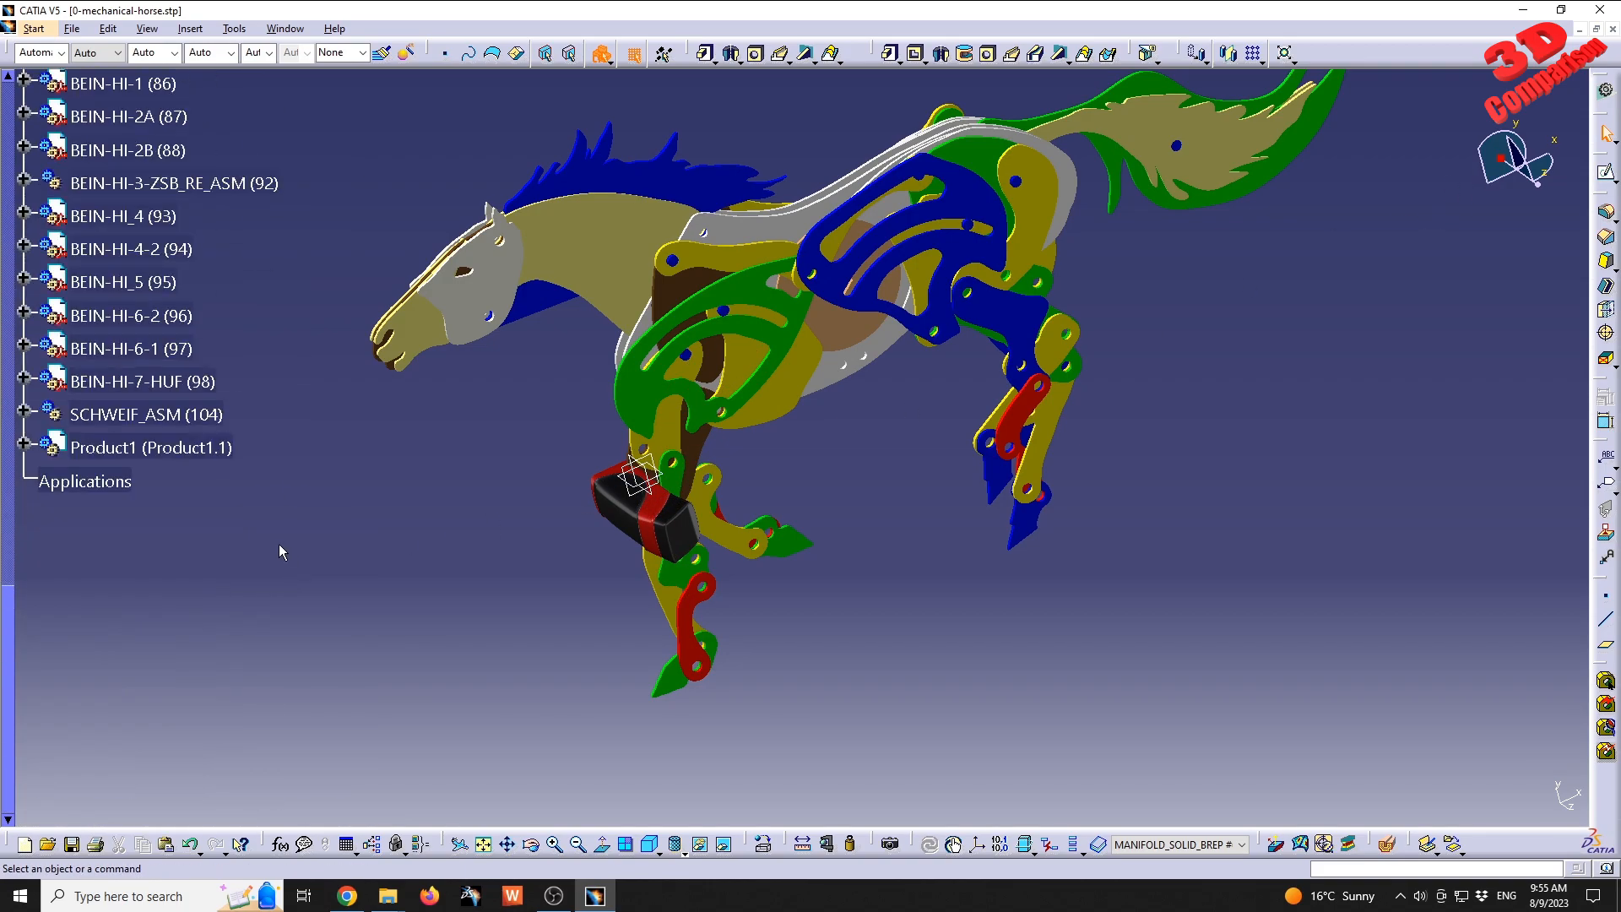
click(186, 448)
right_click(1508, 163)
click(1476, 338)
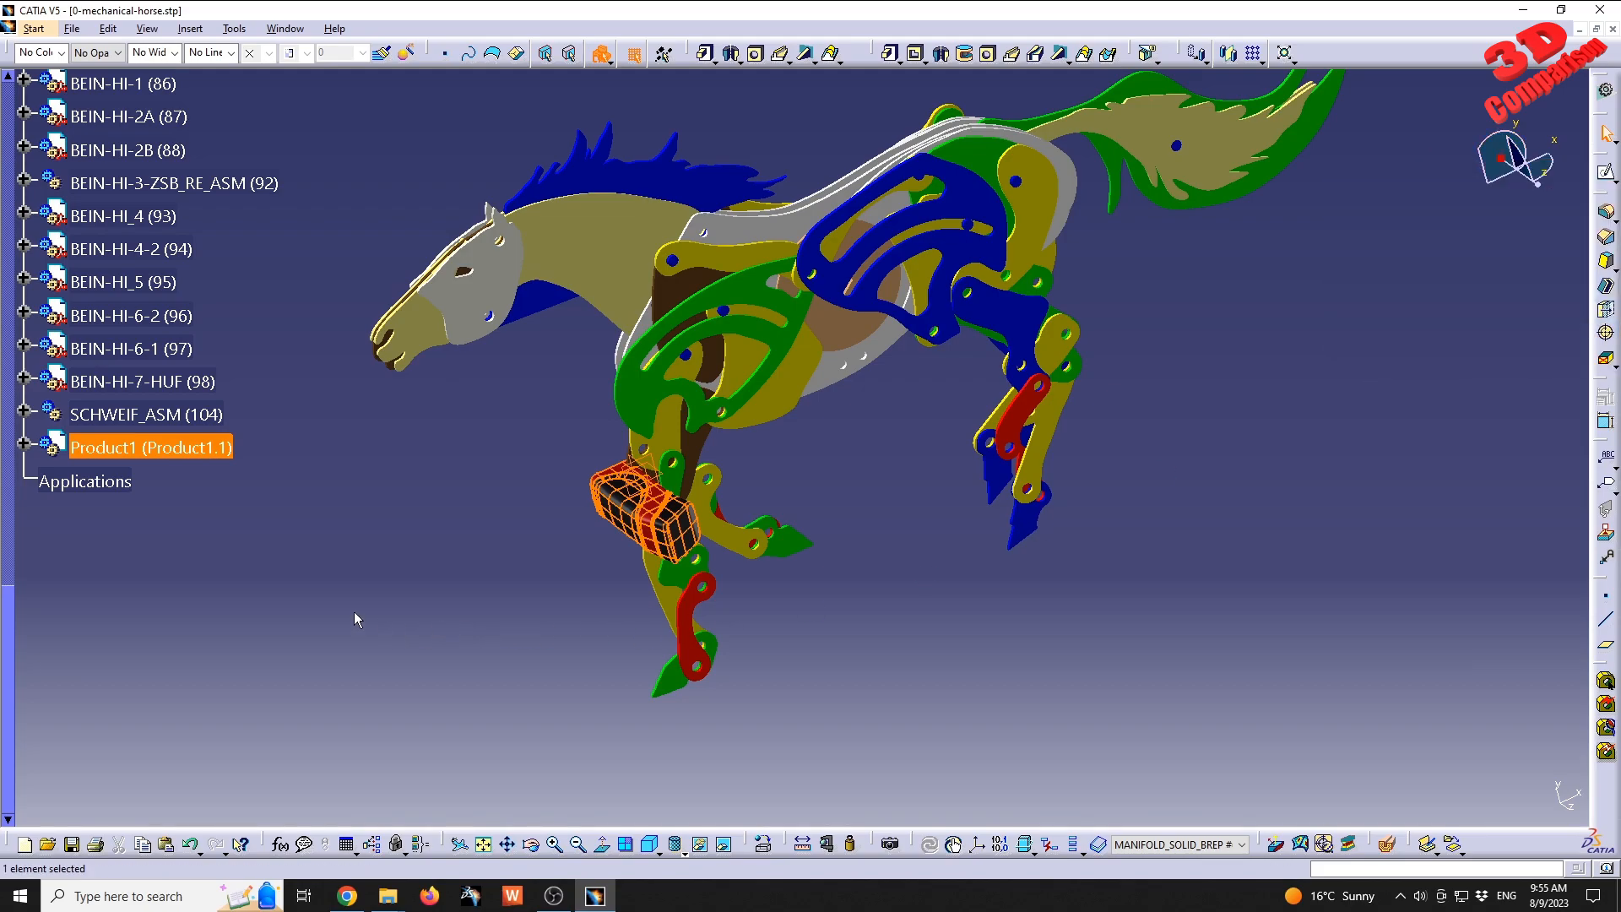
click(169, 449)
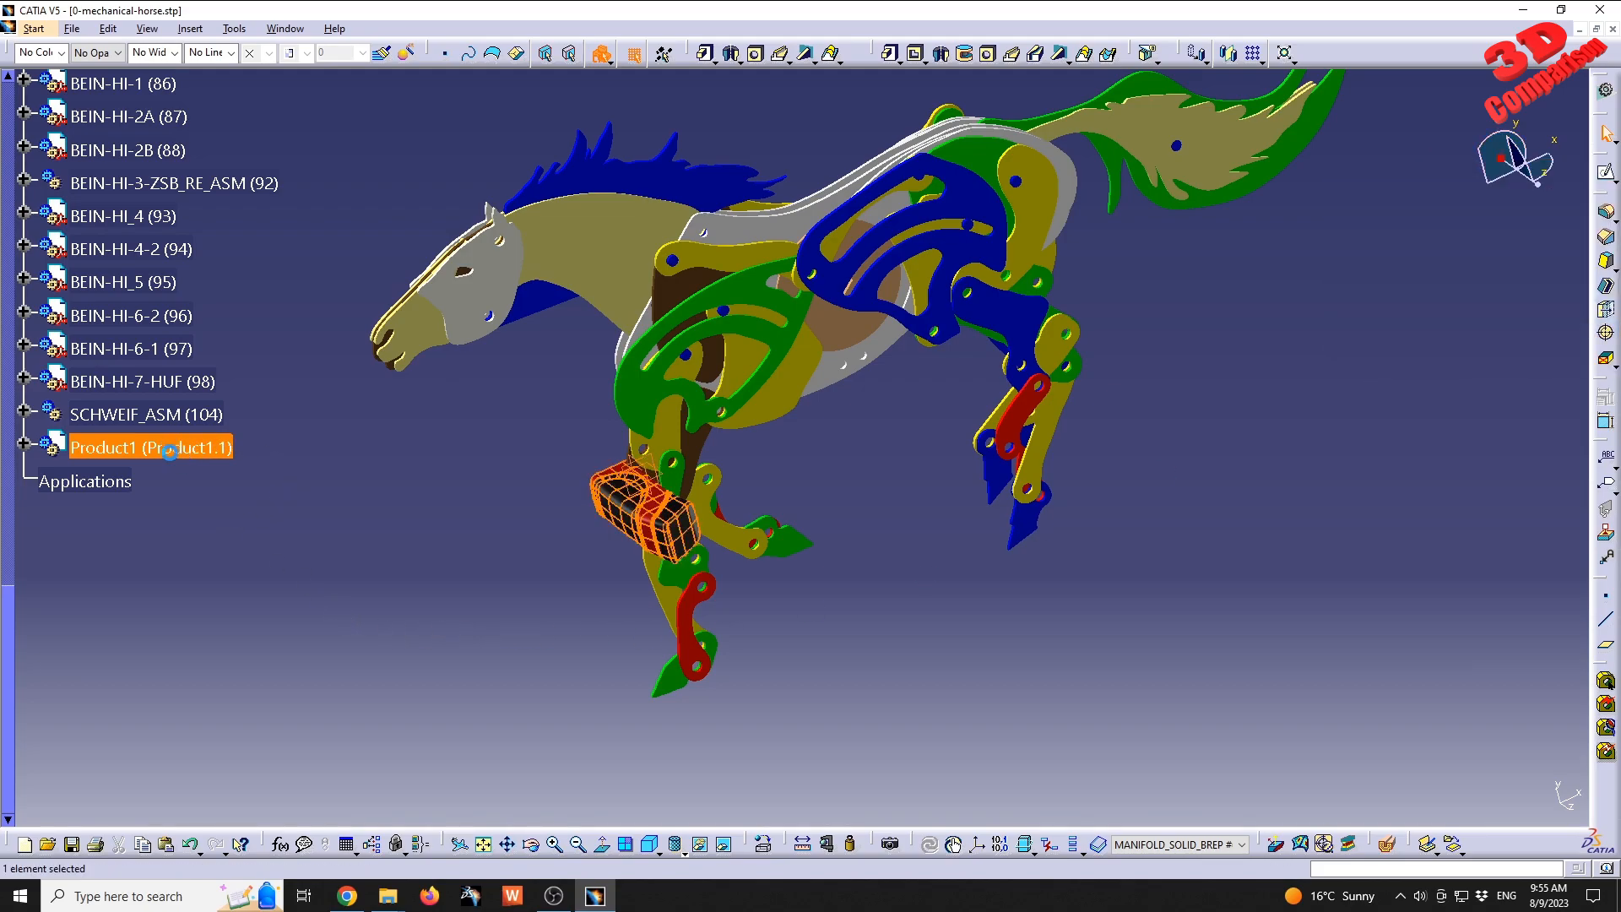
right_click(1510, 161)
click(1463, 331)
click(1304, 575)
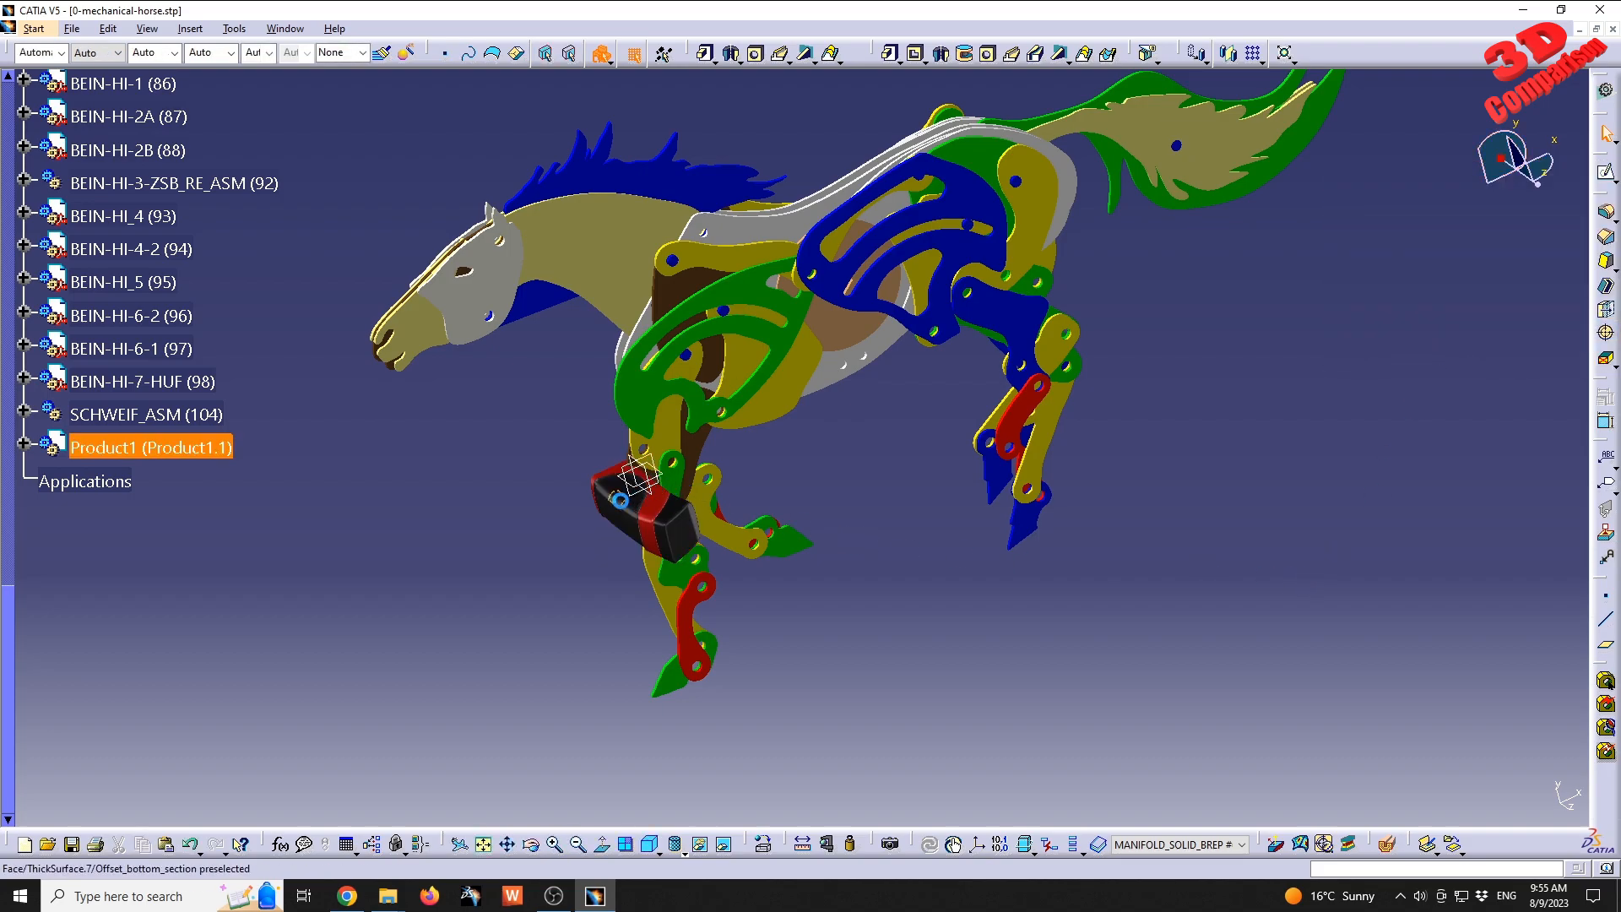
click(629, 496)
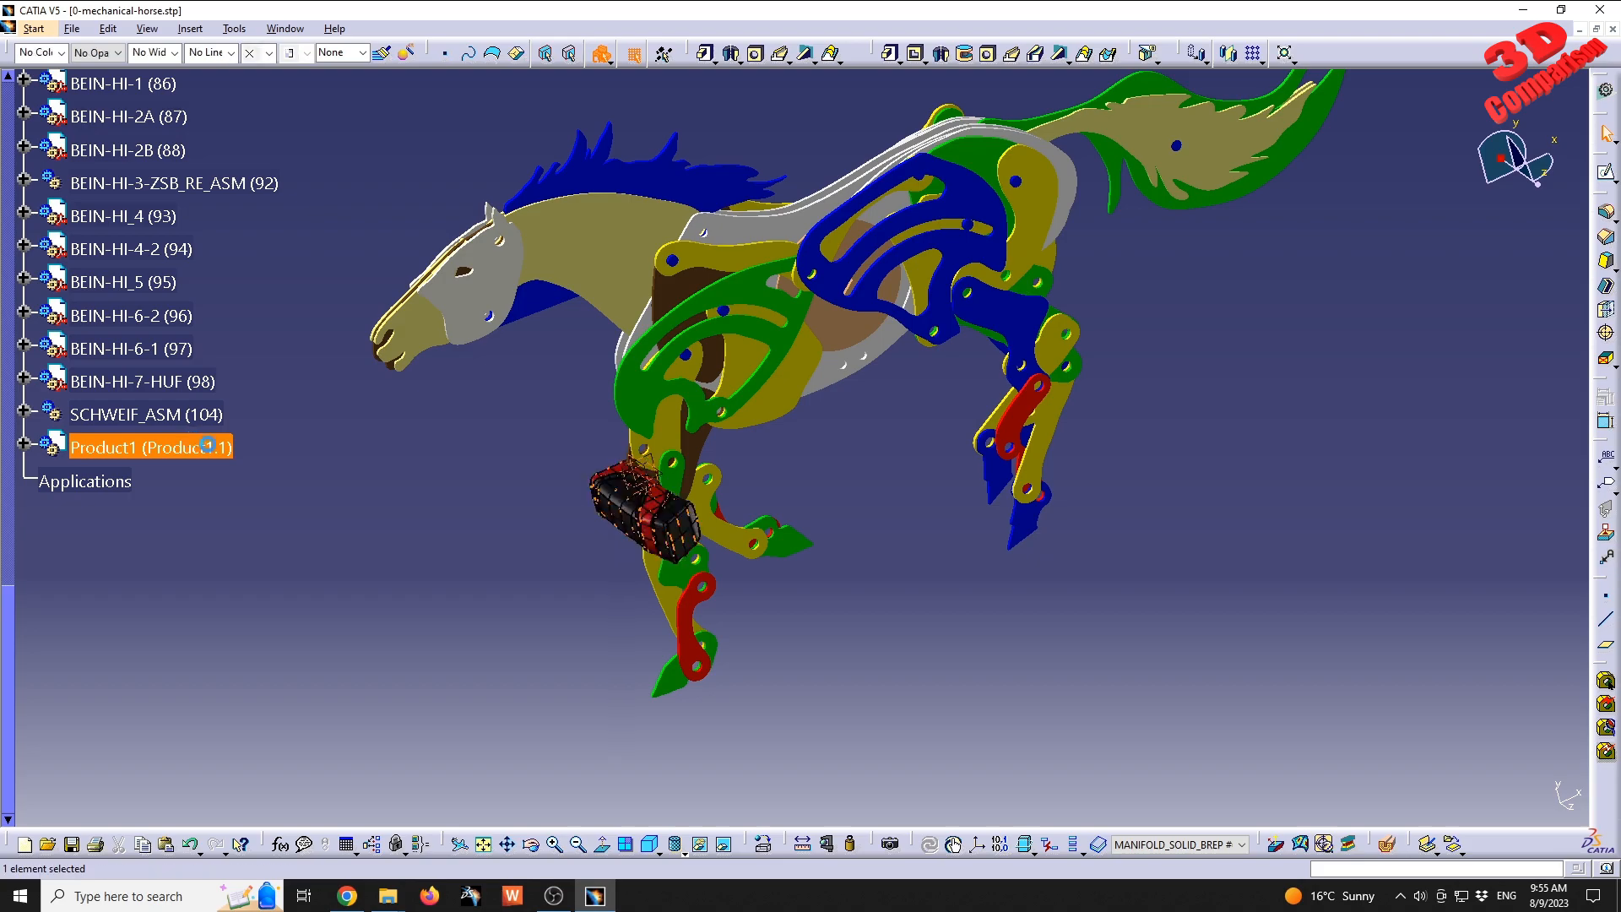
click(667, 503)
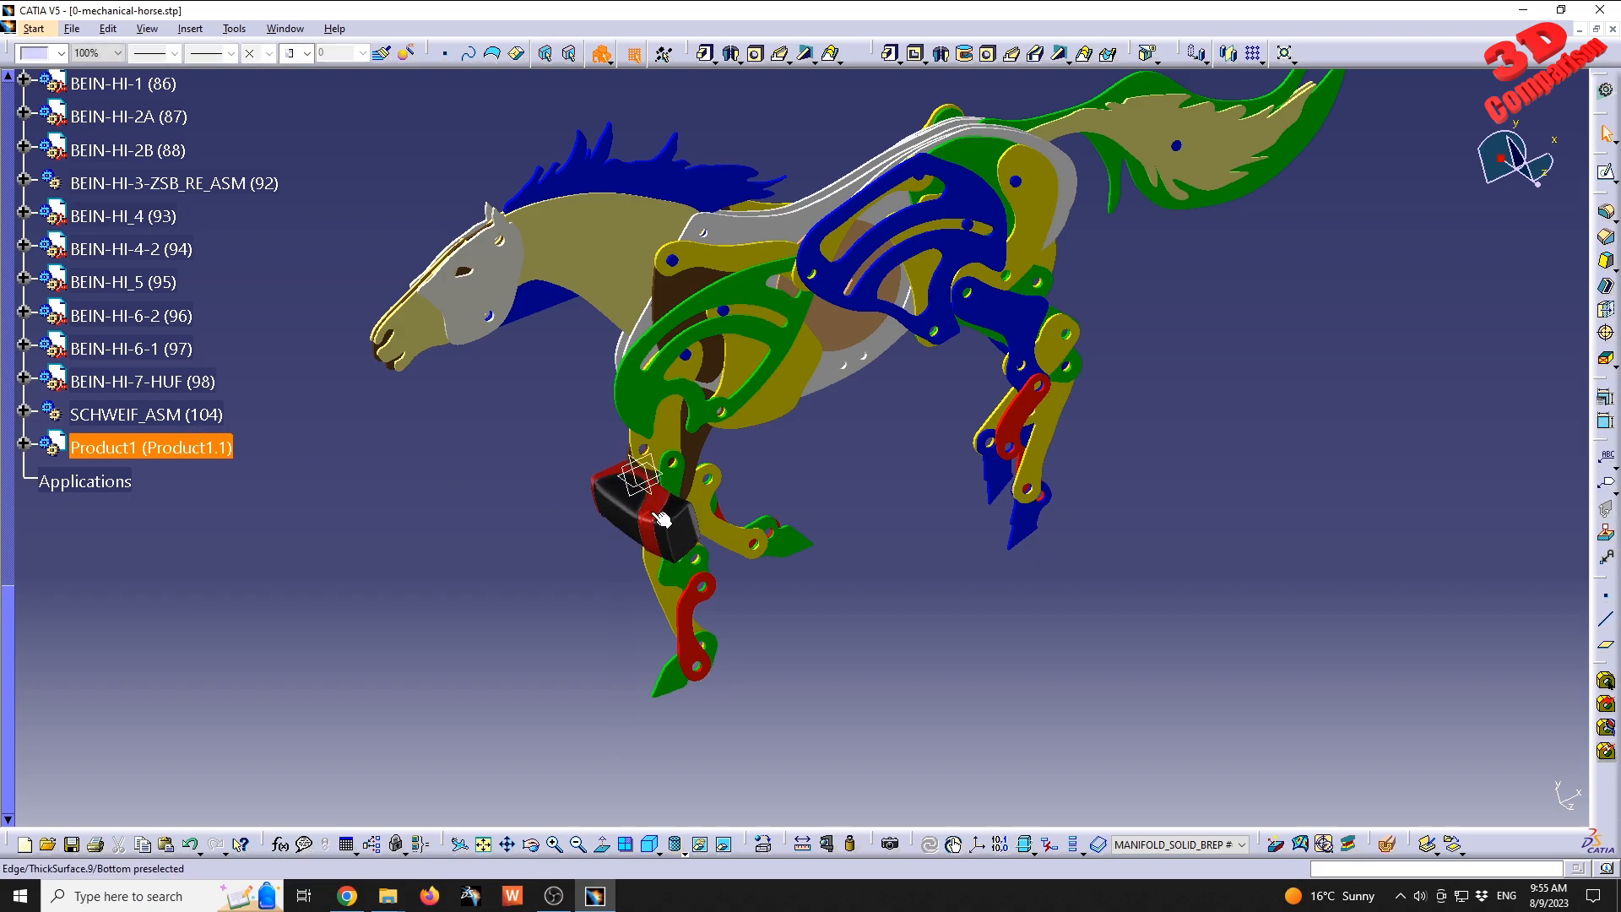
click(266, 469)
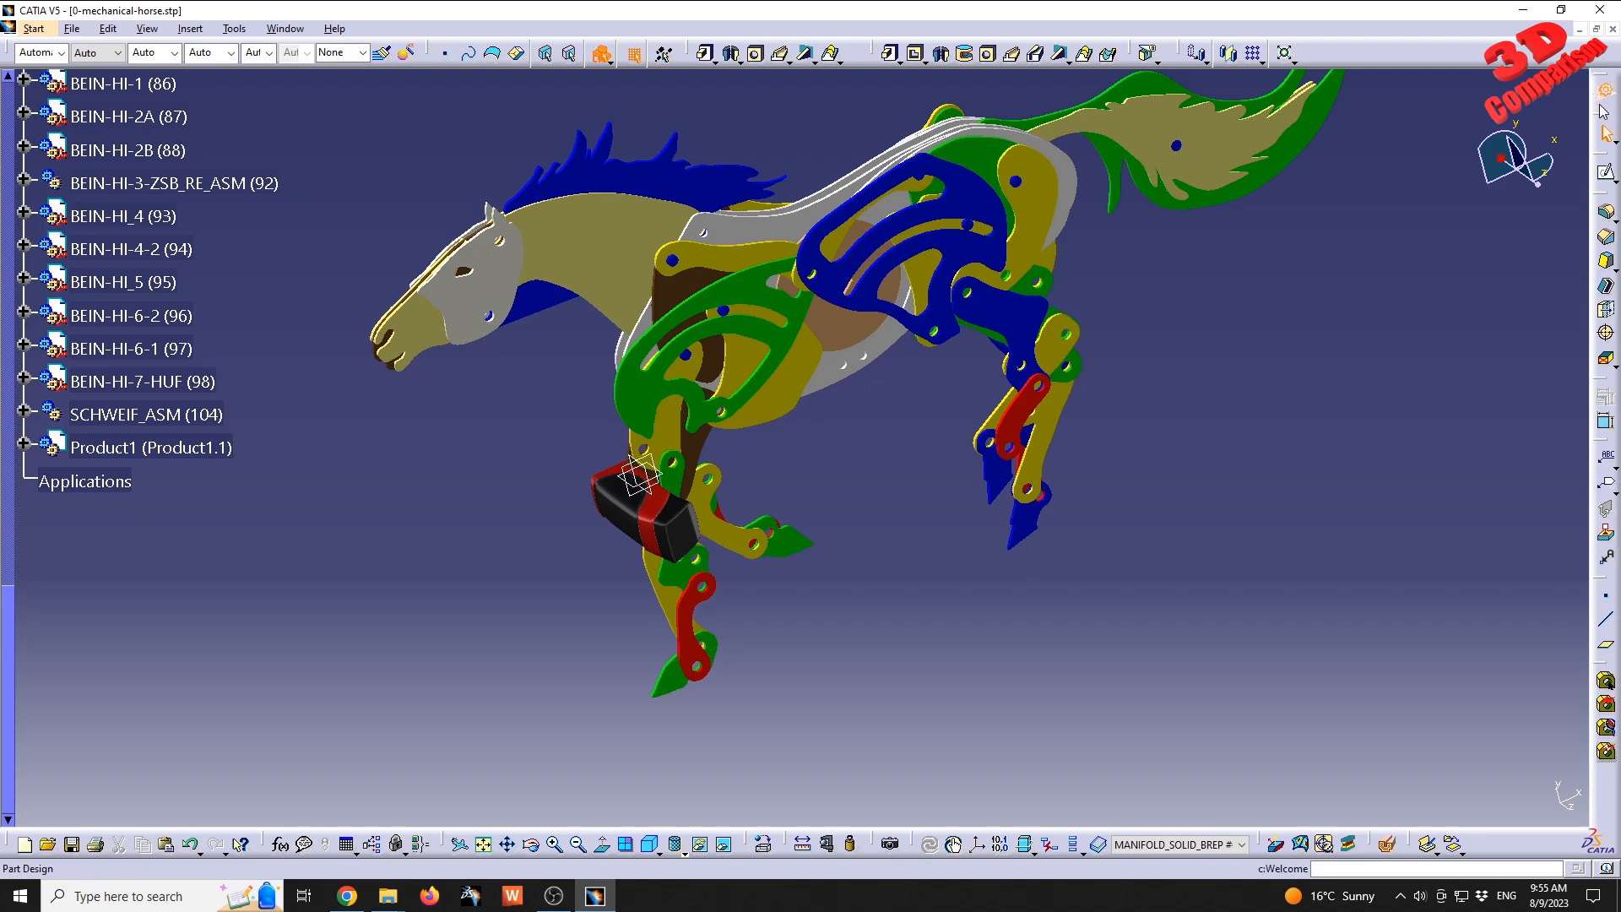
click(645, 507)
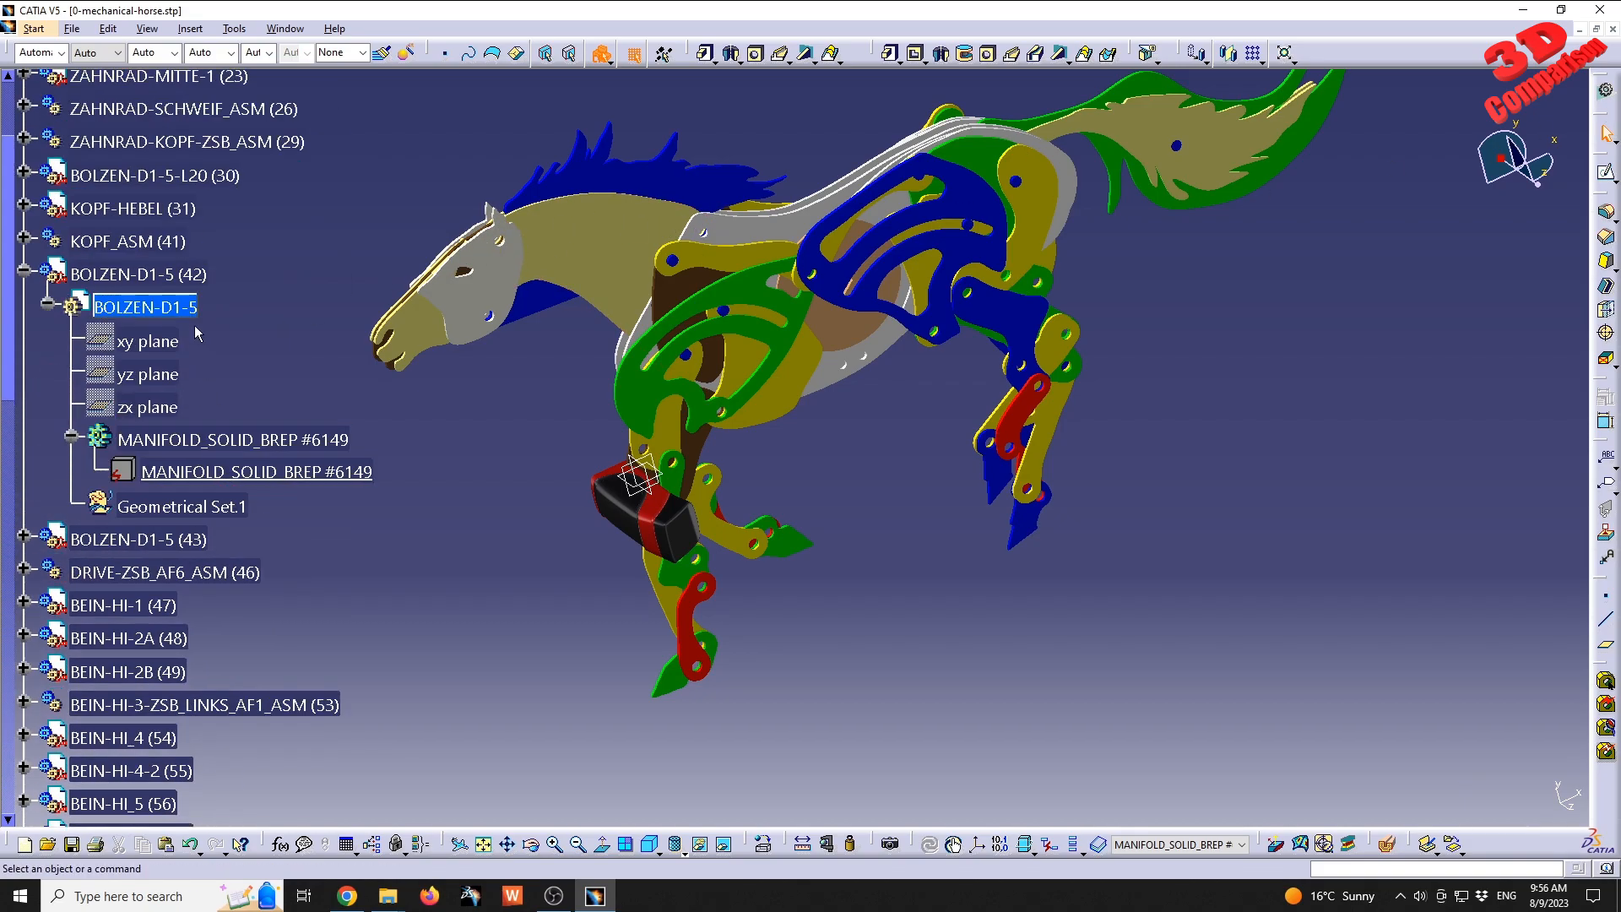
- Collapse the BOLZEN-D1-5 (42) branch and activate the root assembly 0-MECHANICAL-HORSE-ABONG-3_ASM
click(50, 302)
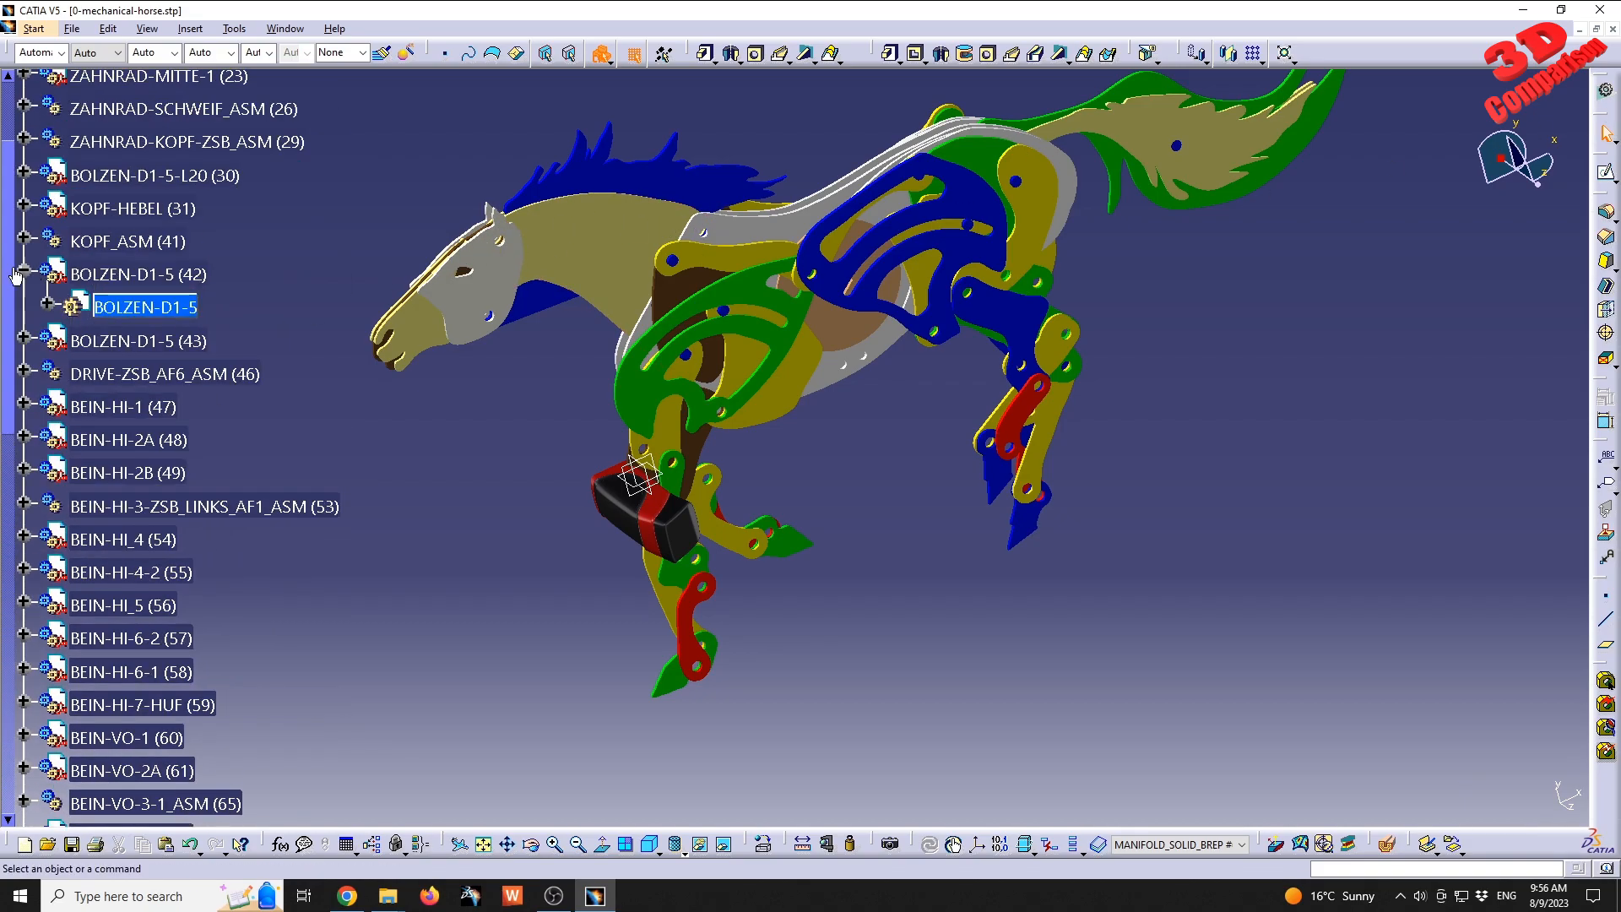
click(25, 271)
scroll(121, 275, up, 5)
double_click(169, 550)
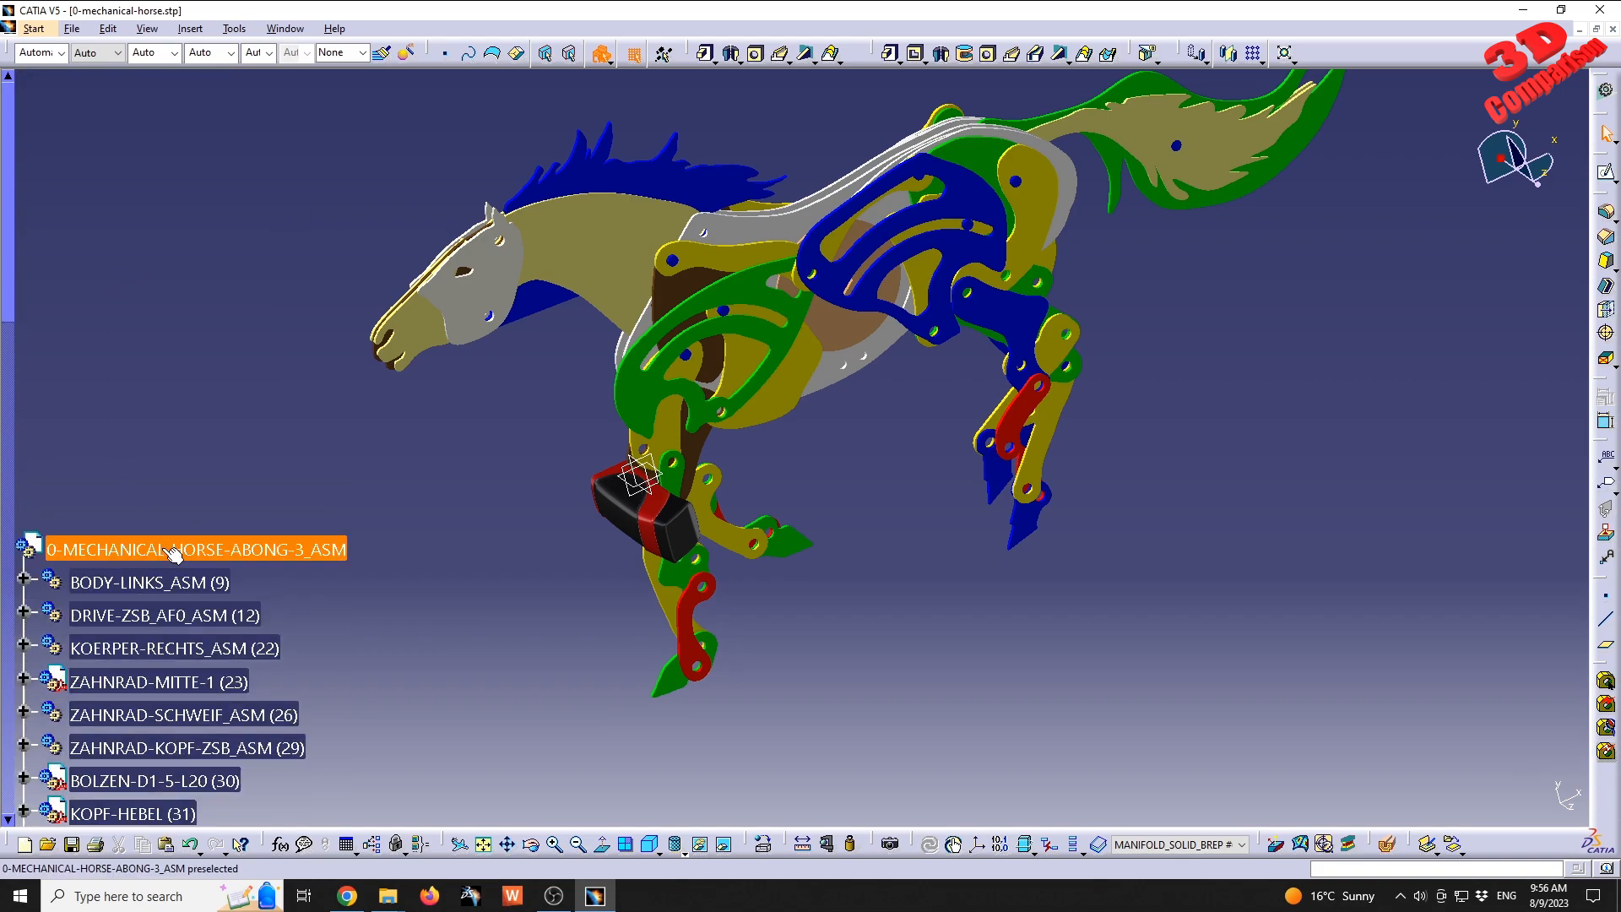
click(344, 570)
- Attach the compass to the inserted Product1 (Product1.1) by making it snap to the selected object
scroll(345, 571, down, 10)
scroll(345, 571, down, 4)
click(151, 670)
right_click(1501, 164)
click(1429, 322)
click(658, 517)
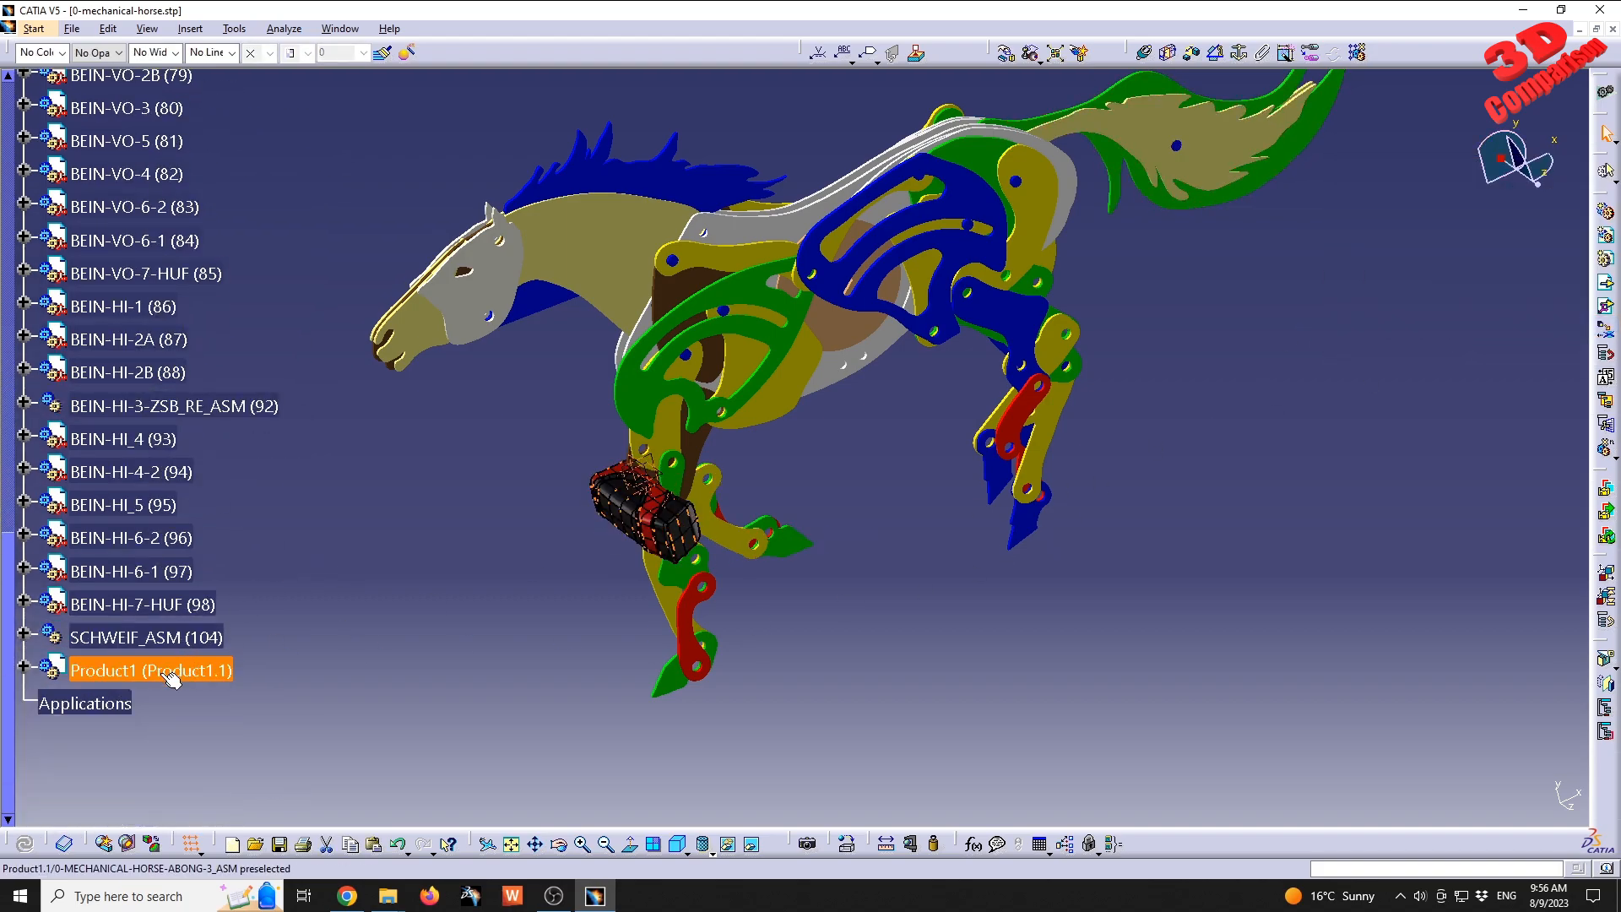
- Move the container clear of the horse's front leg and rotate it upright, releasing the compass from it
drag(685, 478, 480, 551)
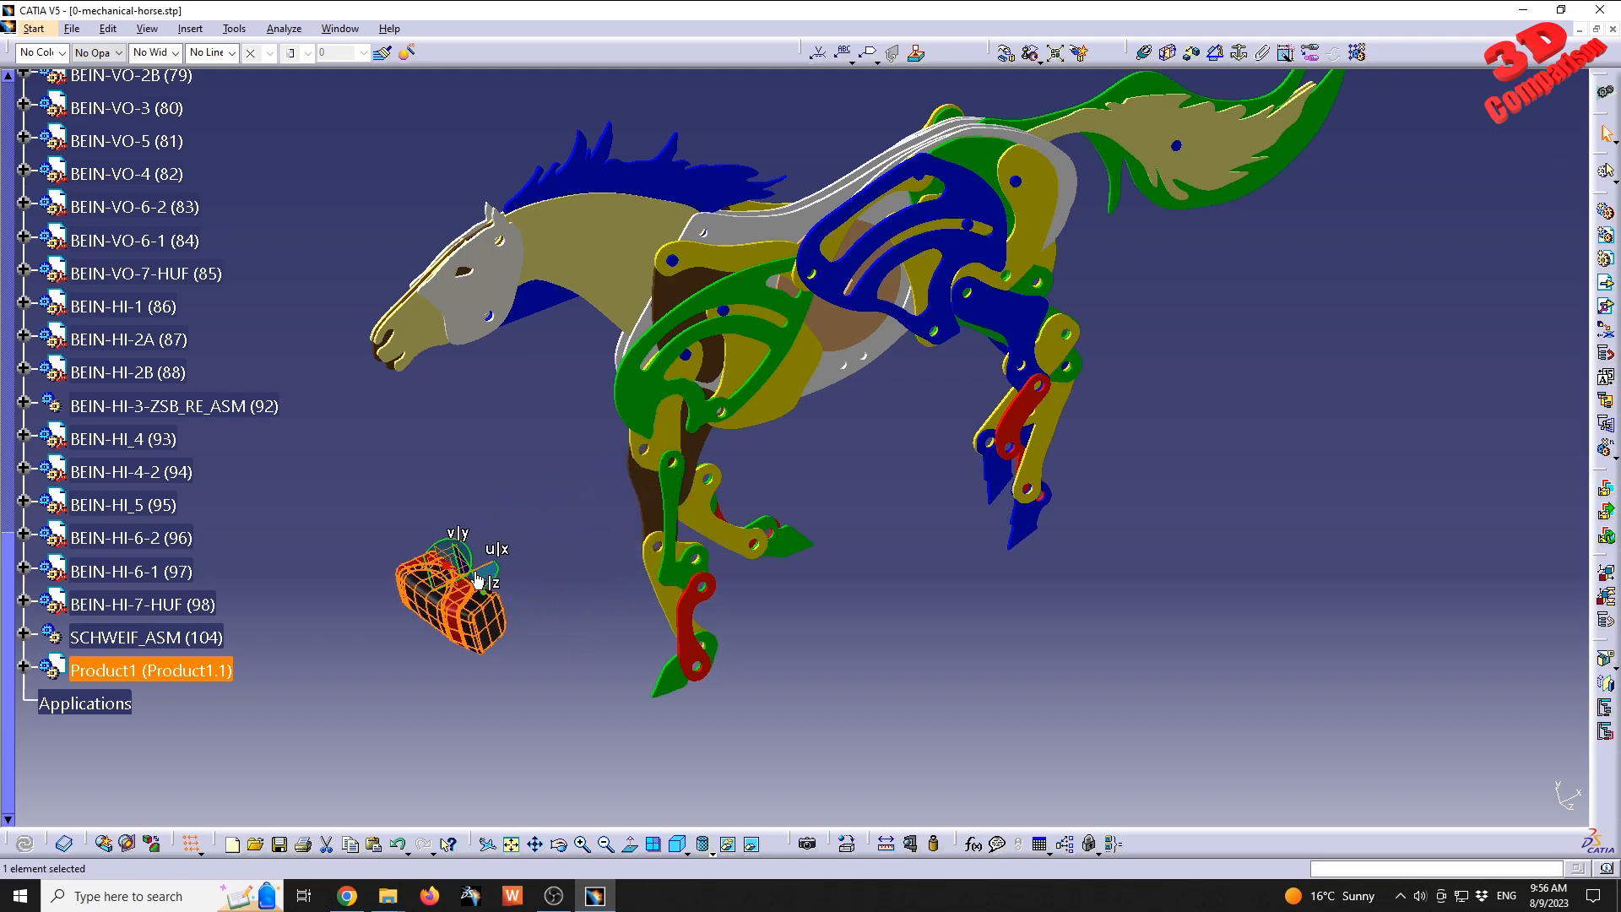
drag(479, 585, 389, 395)
click(549, 465)
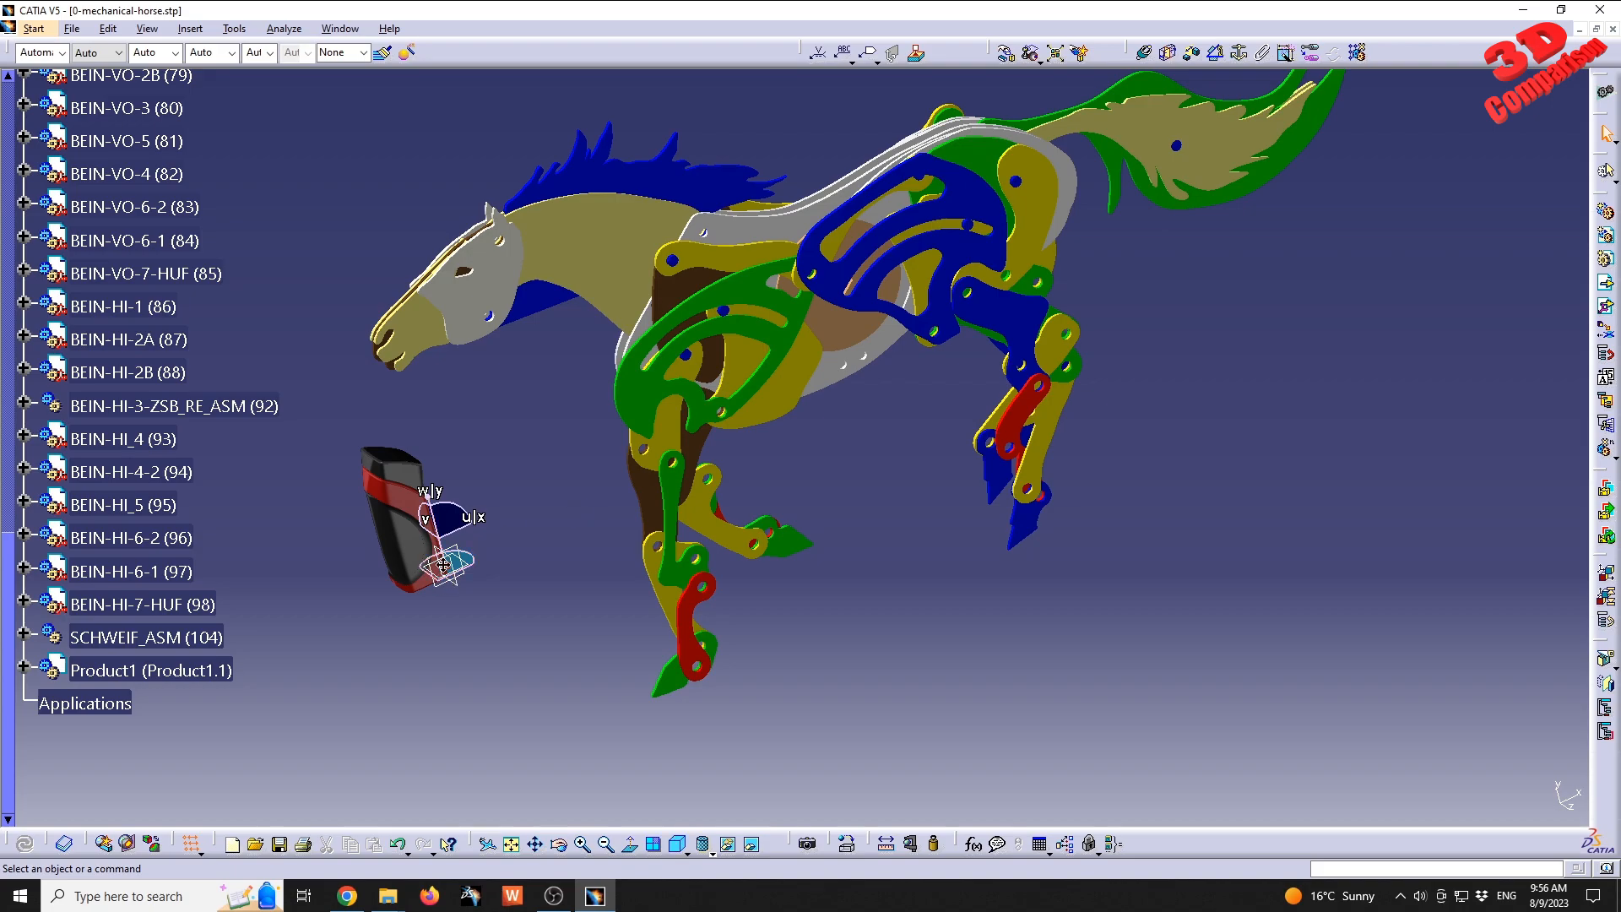
drag(443, 564, 1427, 297)
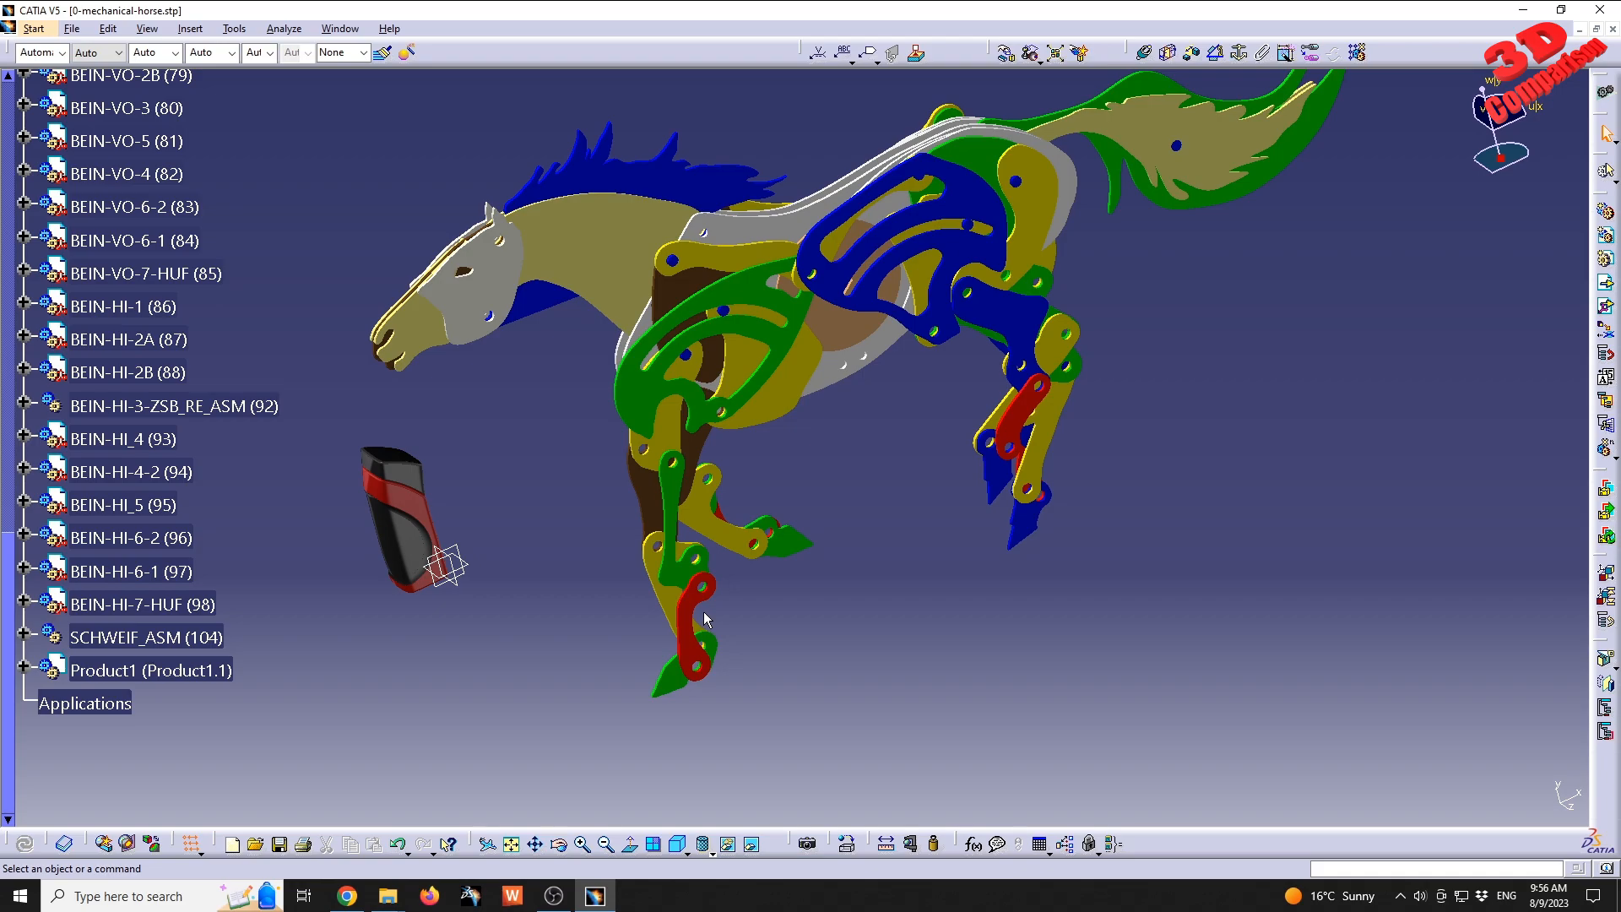
- Switch to File Explorer and open the parts folder inside 3D comparison
mouse_move(388, 896)
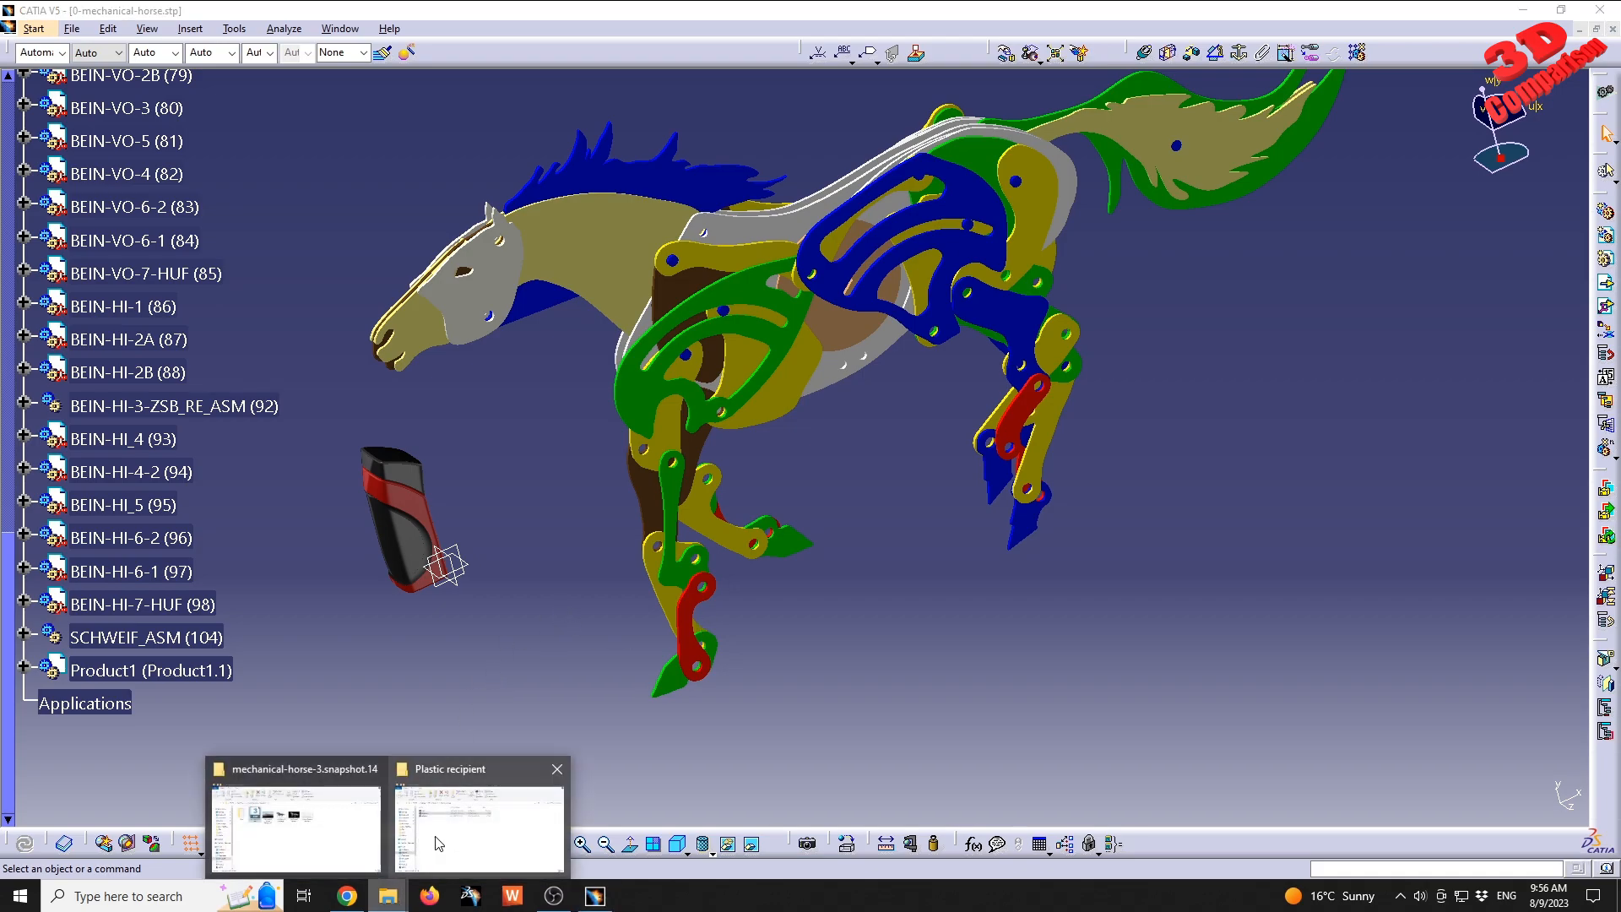
click(488, 824)
click(348, 326)
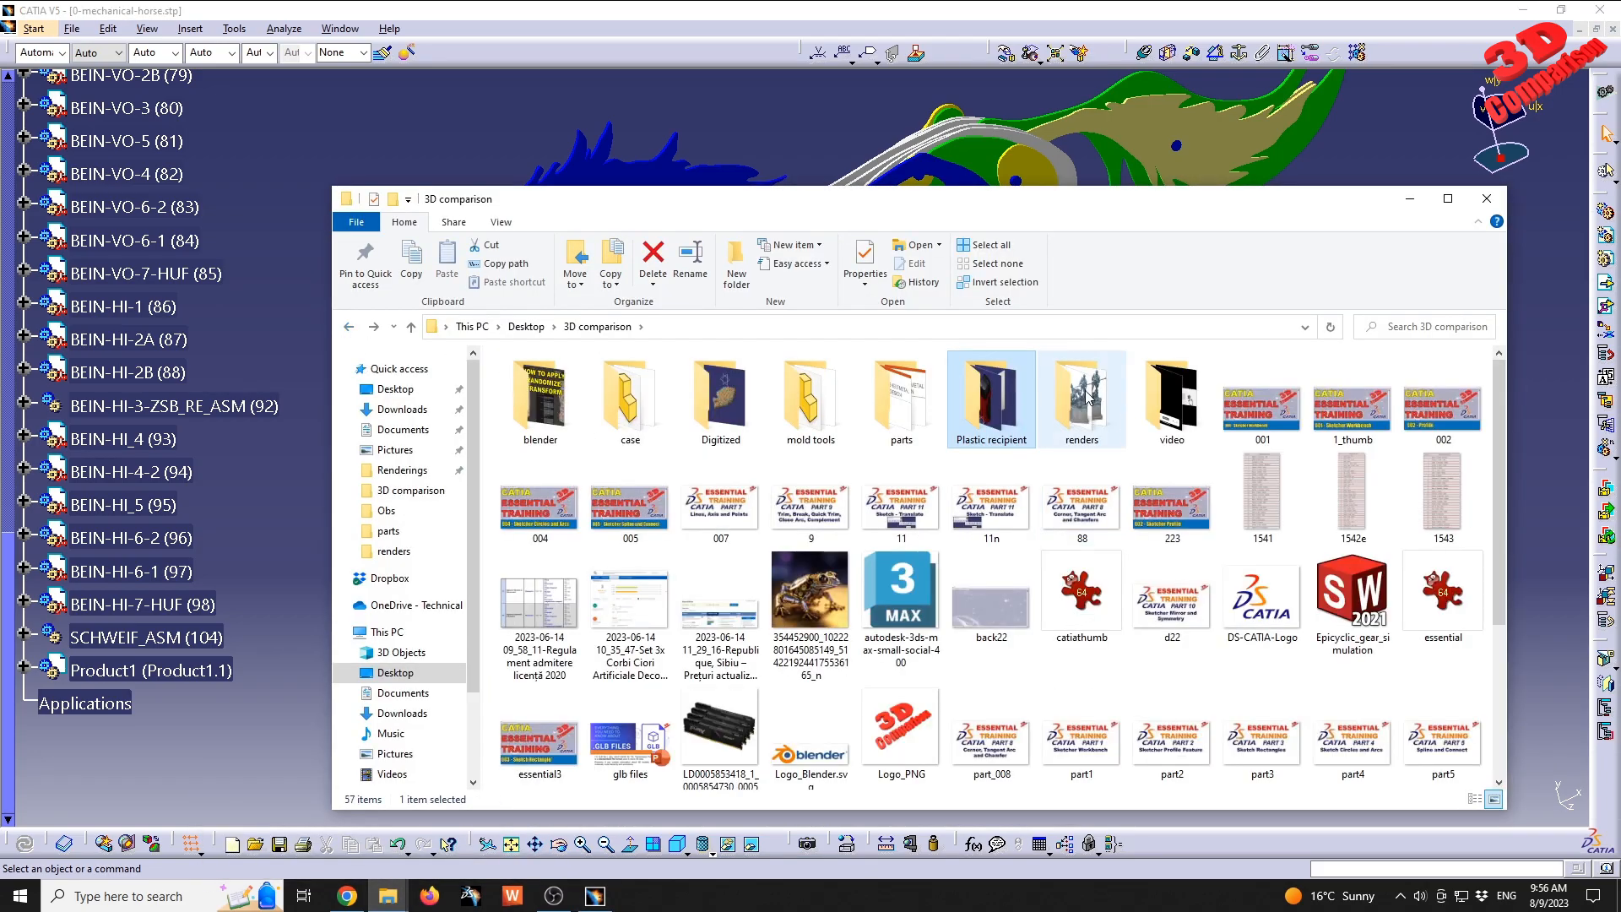
double_click(922, 403)
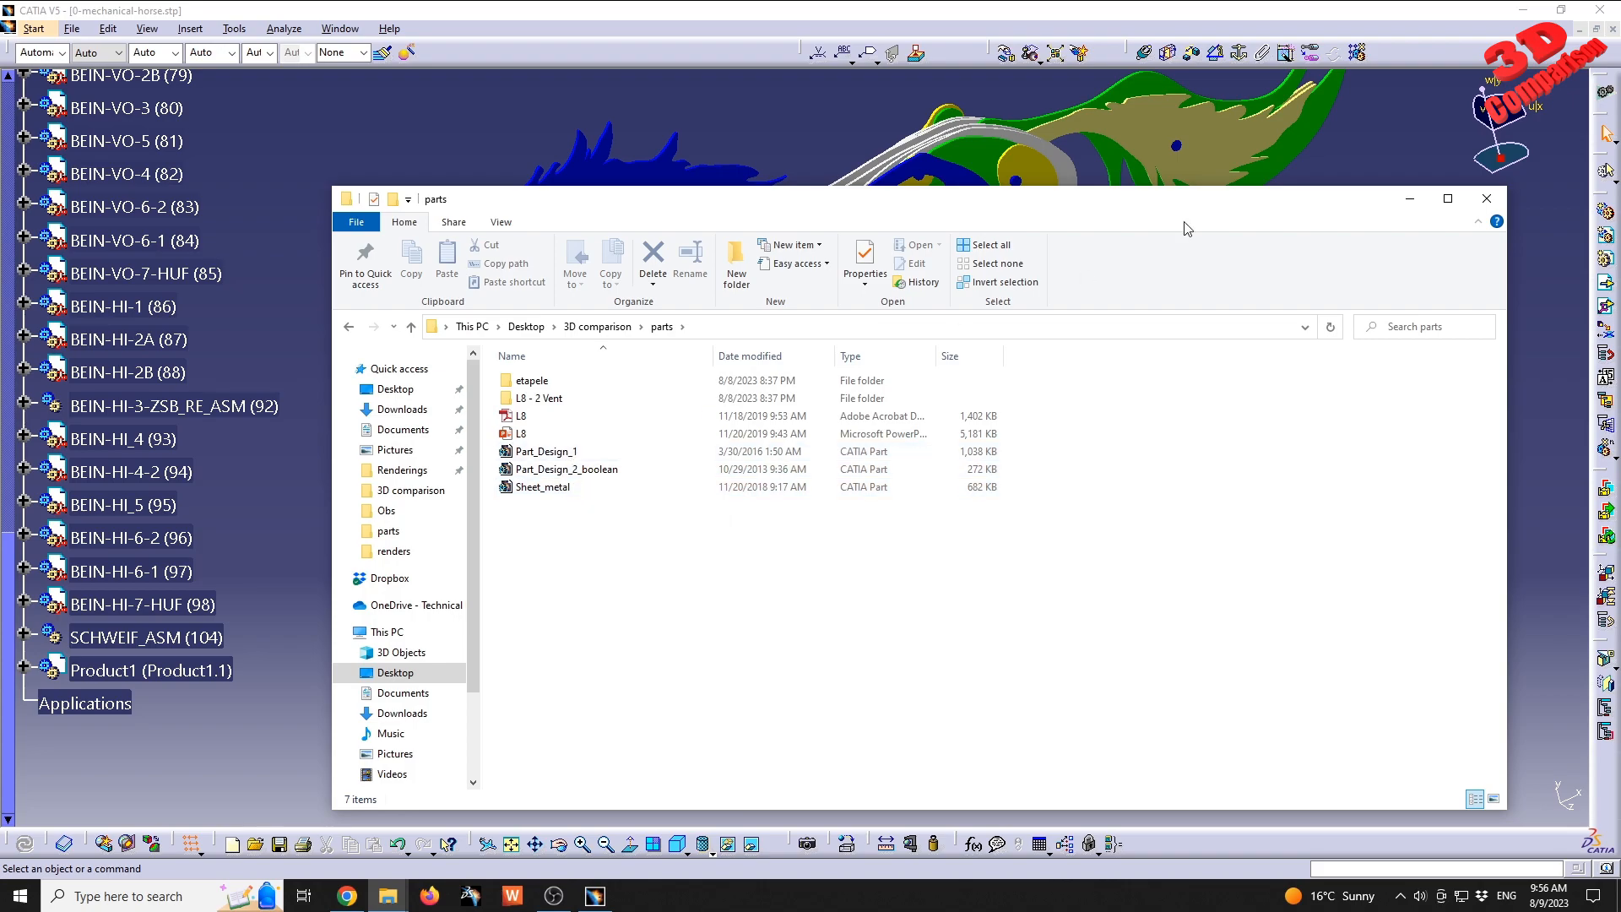
- With the mechanical horse window minimized, open Part_Design_1 from the parts folder in CATIA and minimize its window
click(1578, 30)
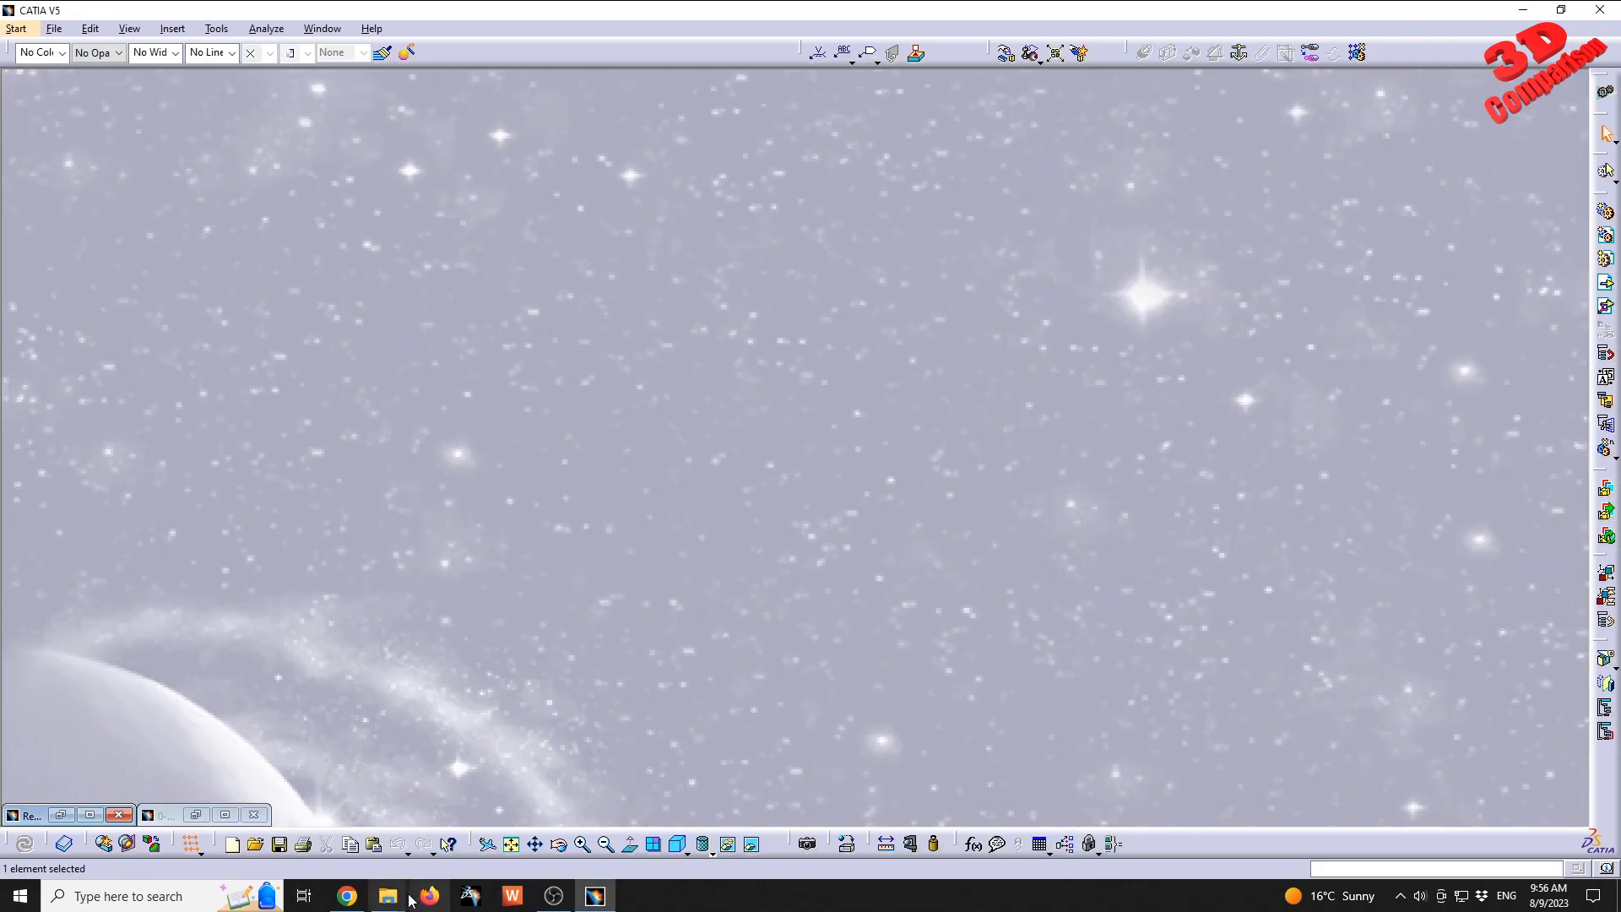
mouse_move(388, 895)
click(530, 835)
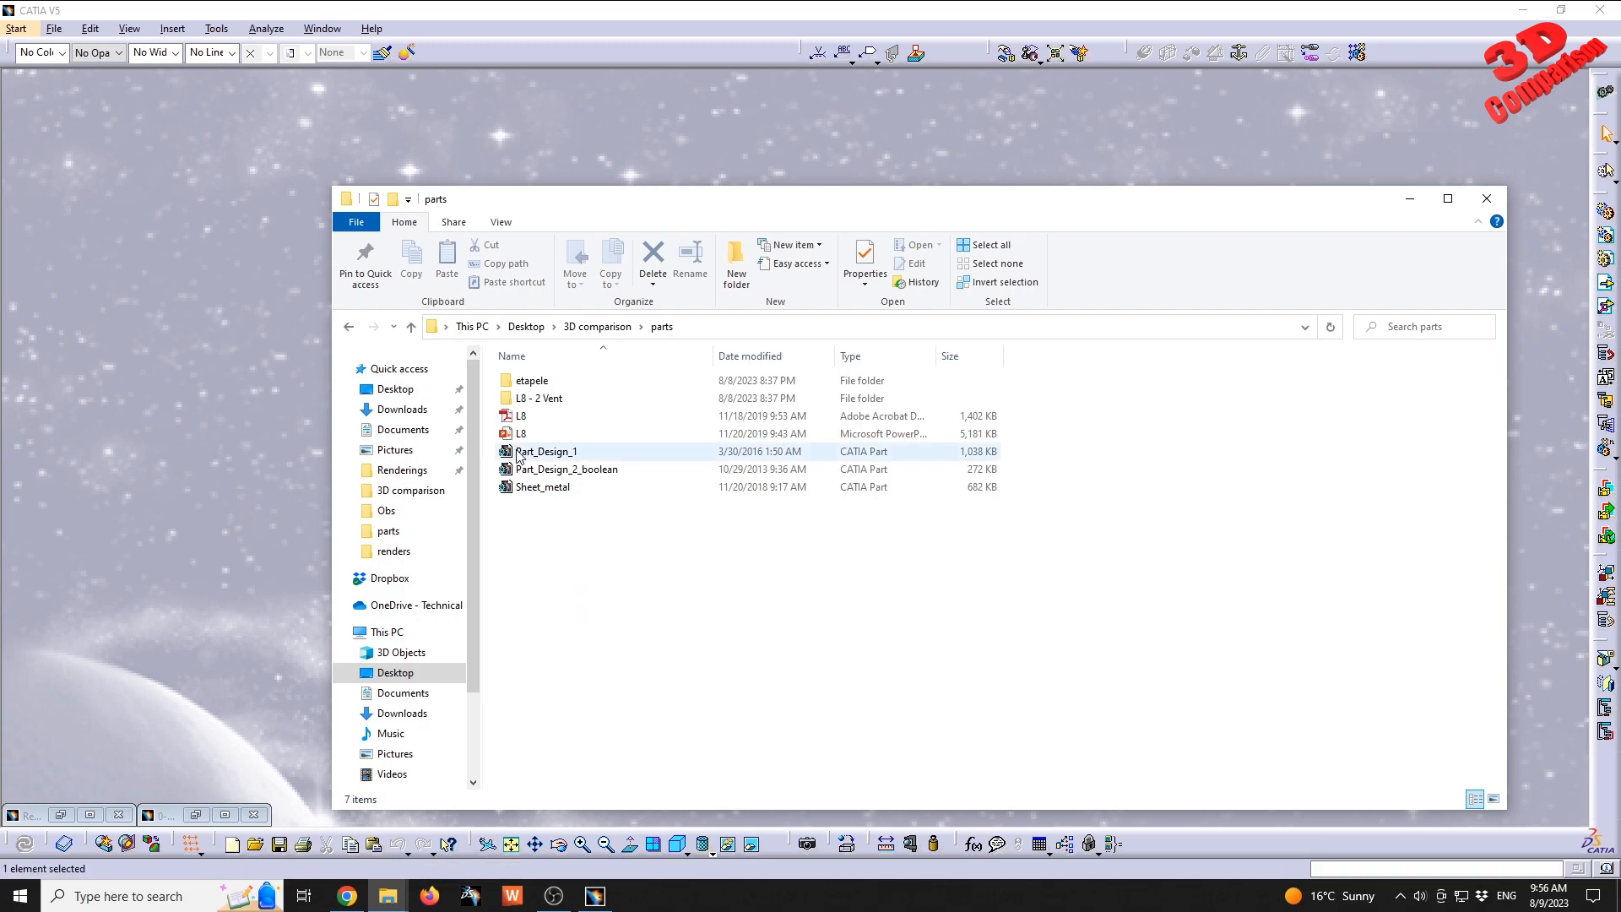
drag(565, 450, 204, 481)
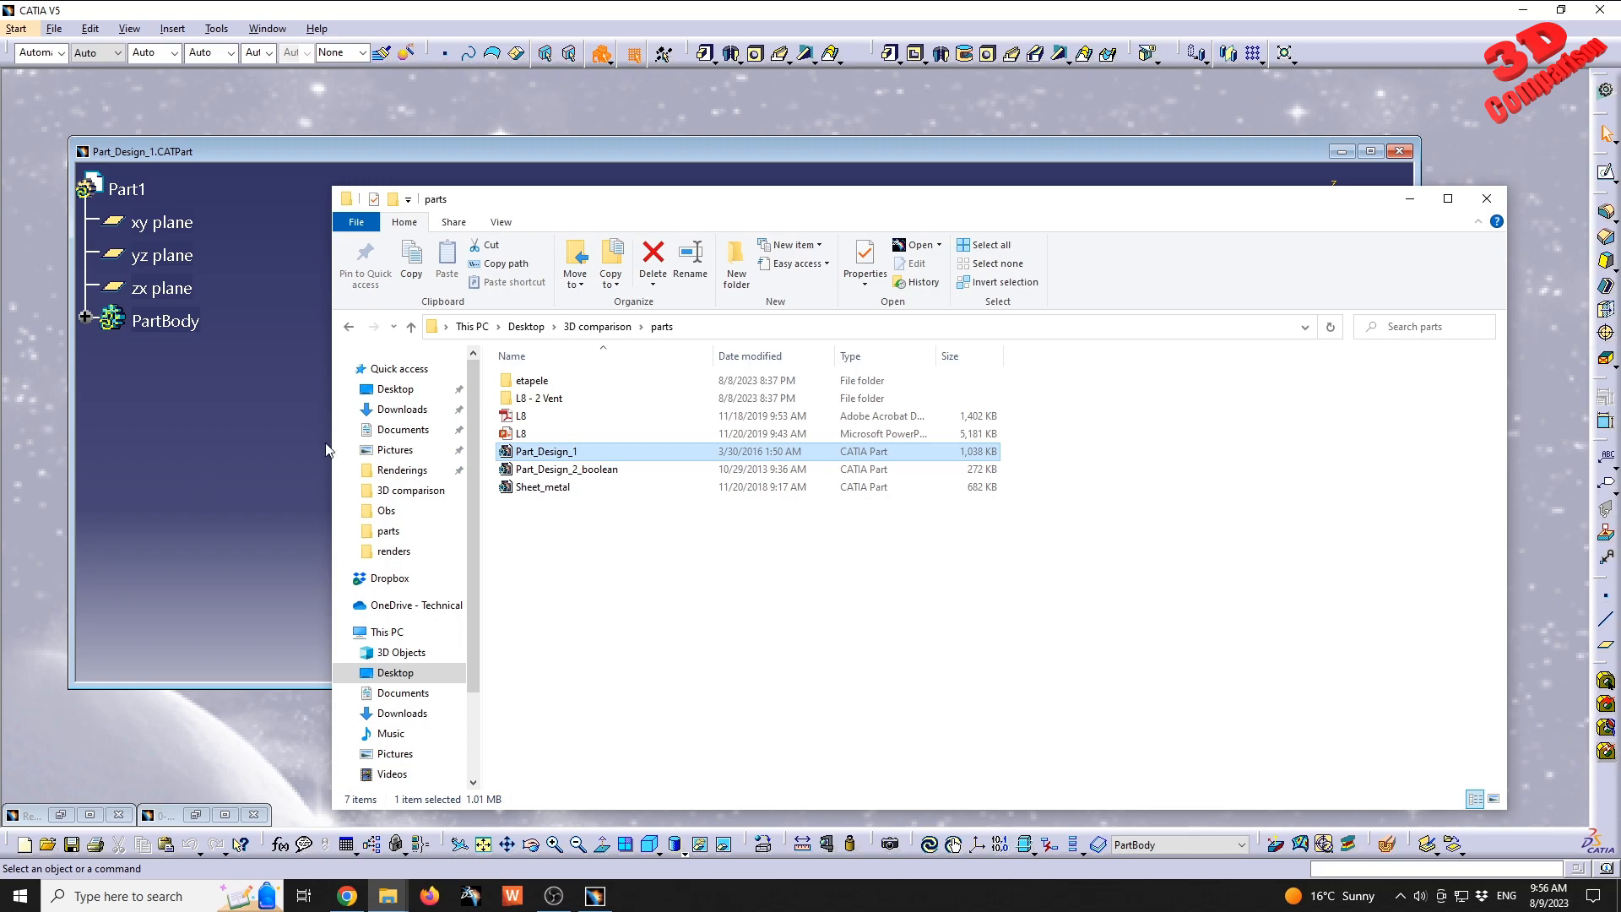
click(1345, 153)
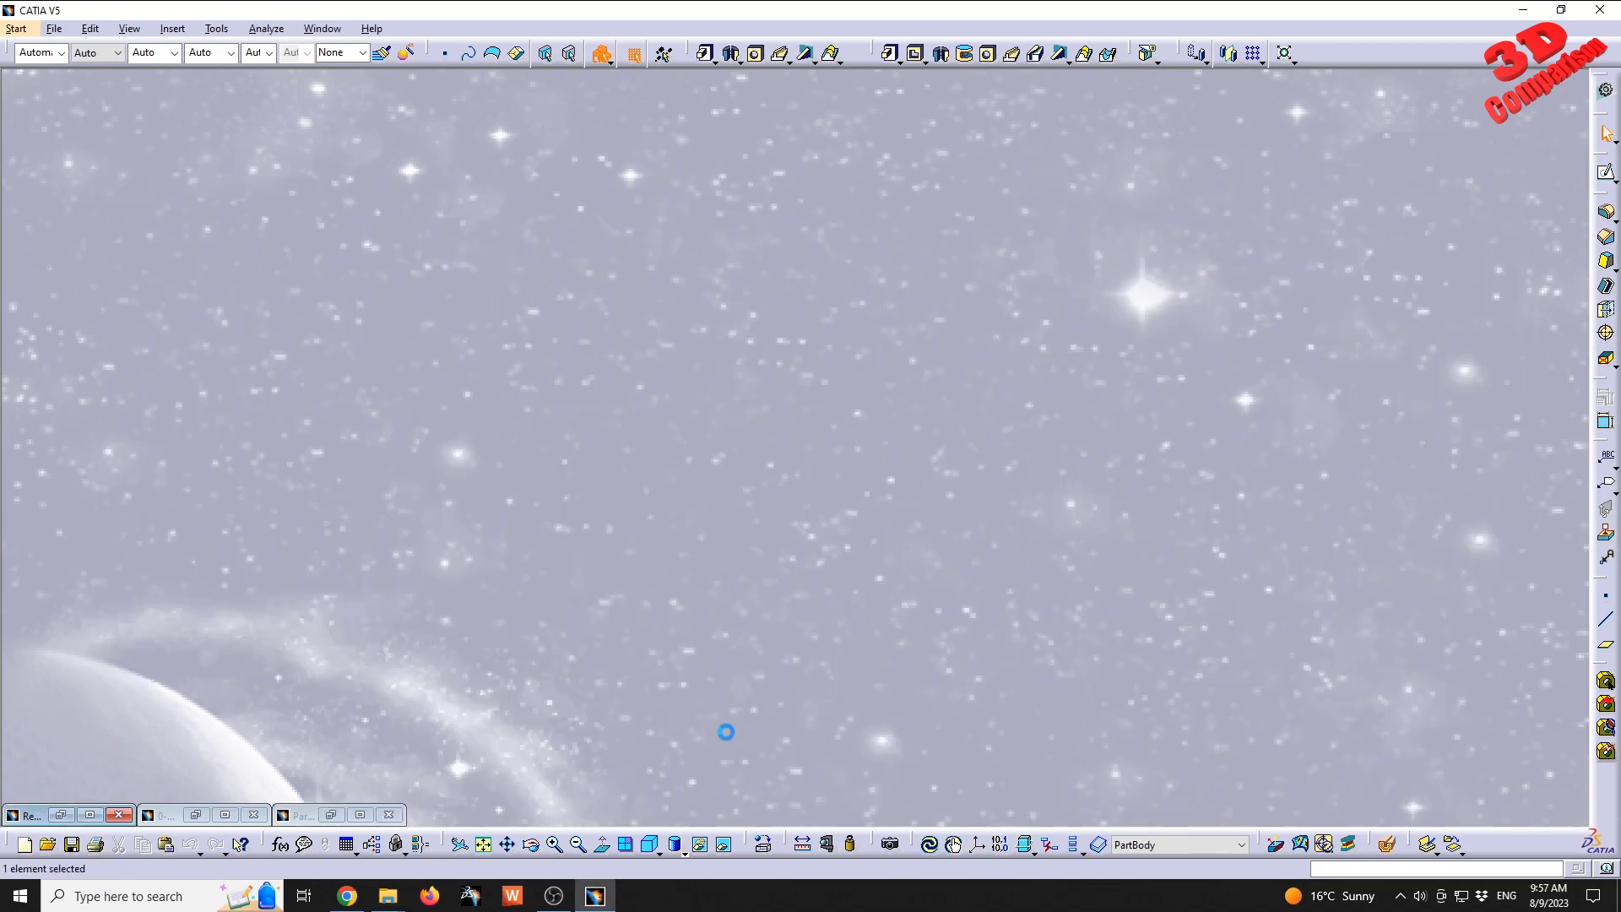
- Open Part_Design_2_boolean from the parts folder in CATIA and minimize its window
mouse_move(386, 895)
click(476, 810)
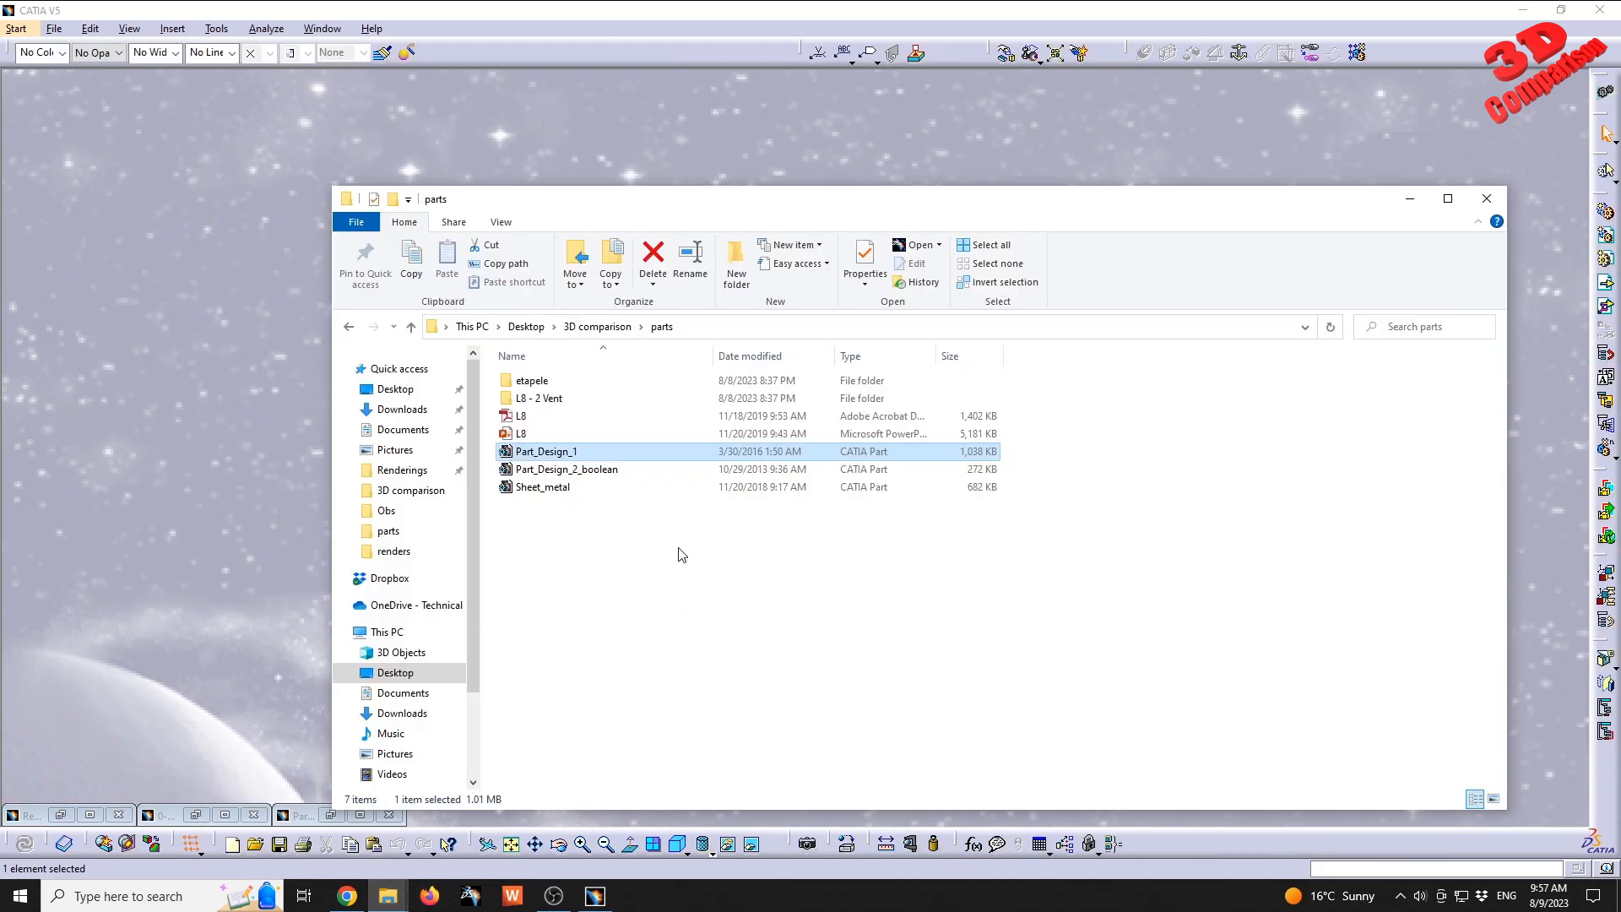
drag(564, 469, 233, 500)
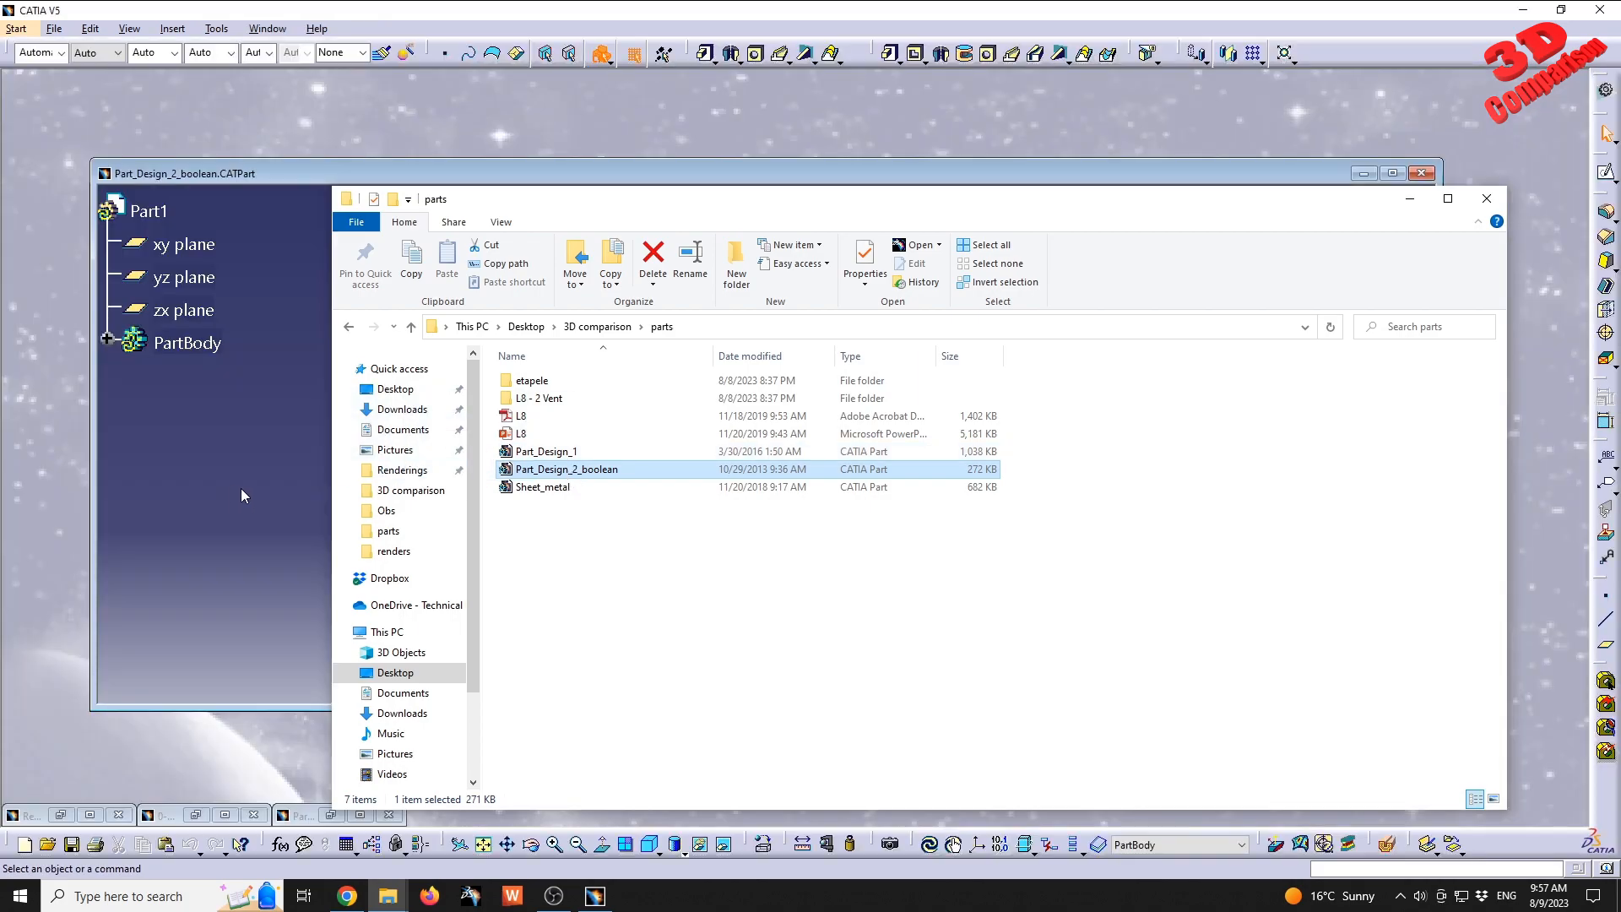
click(1364, 173)
click(1363, 173)
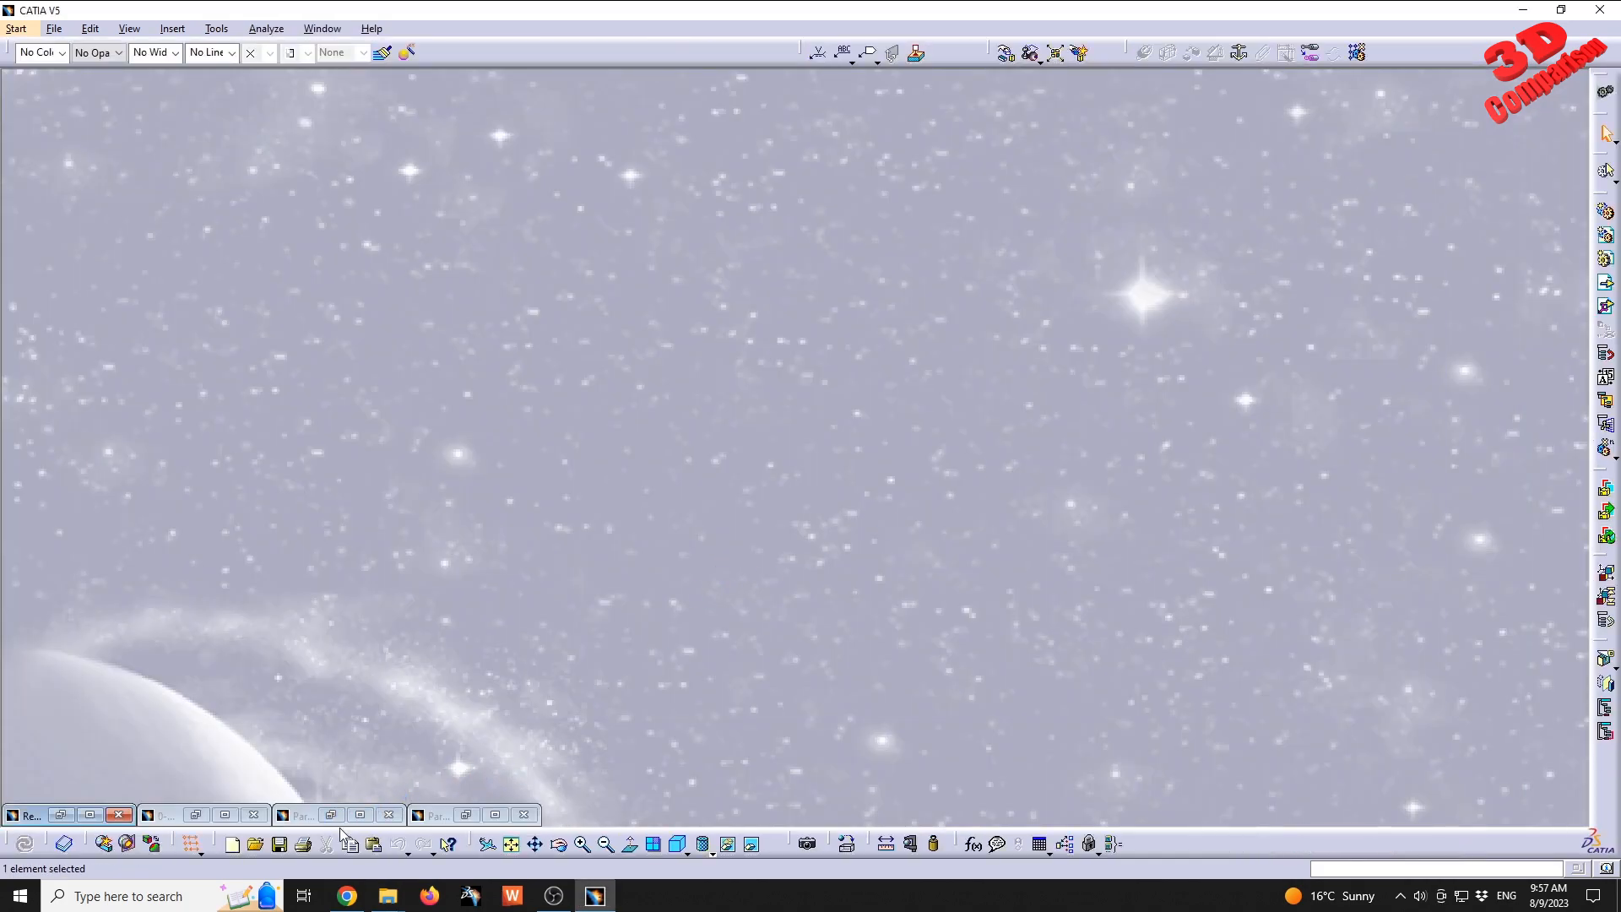
- Open Sheet_metal from the parts folder in CATIA and accept the sheet metal features warning
mouse_move(388, 895)
click(447, 756)
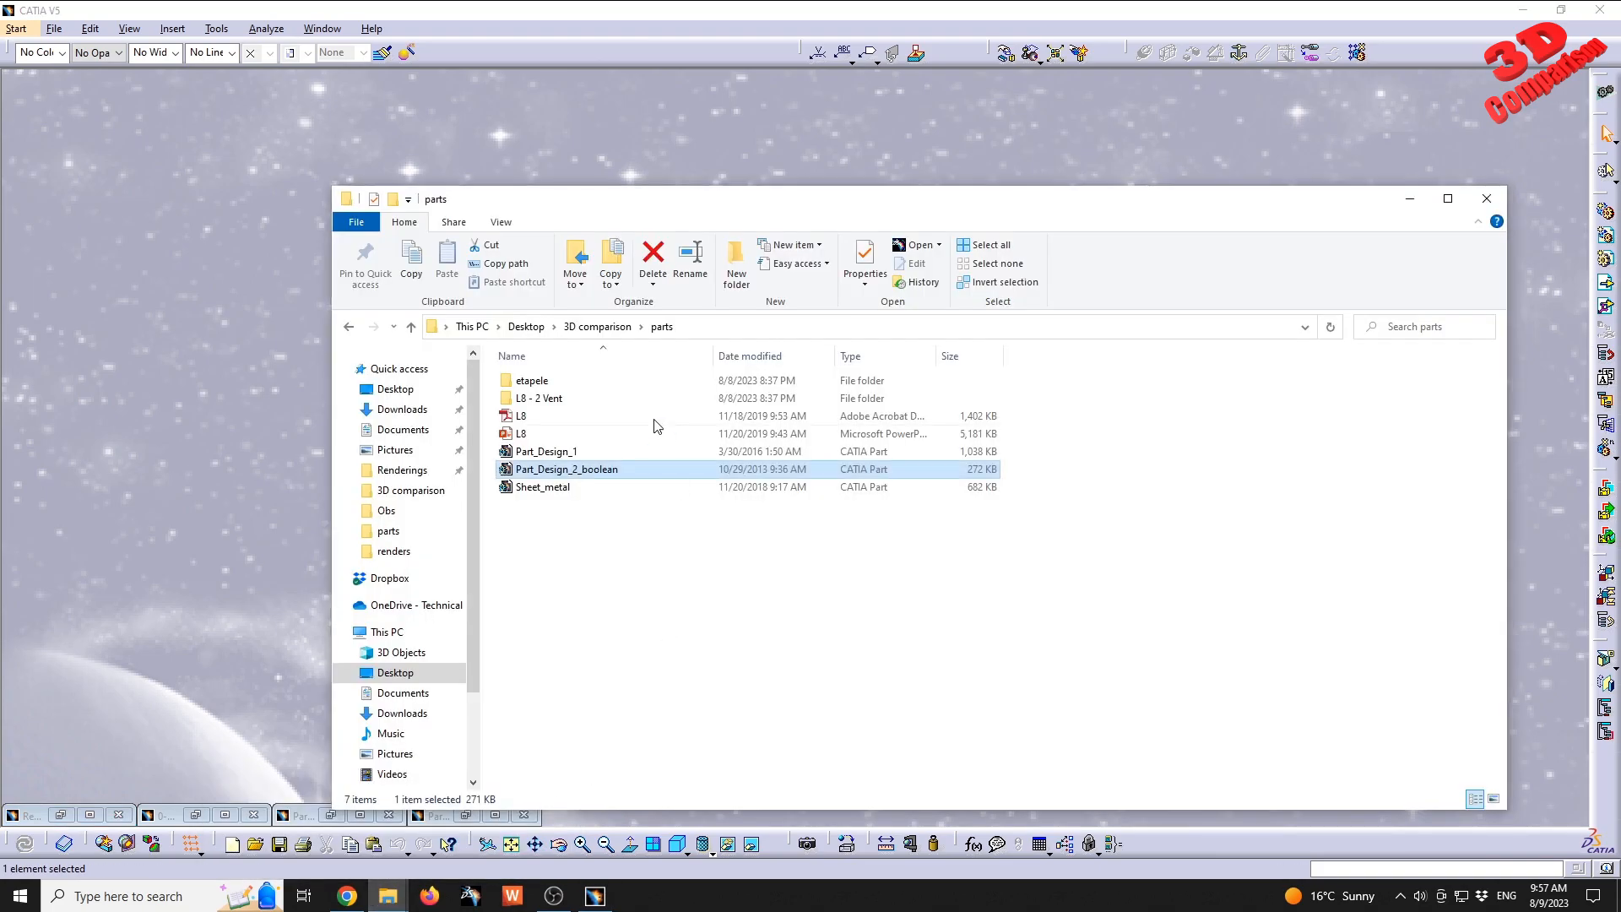
drag(557, 494, 626, 103)
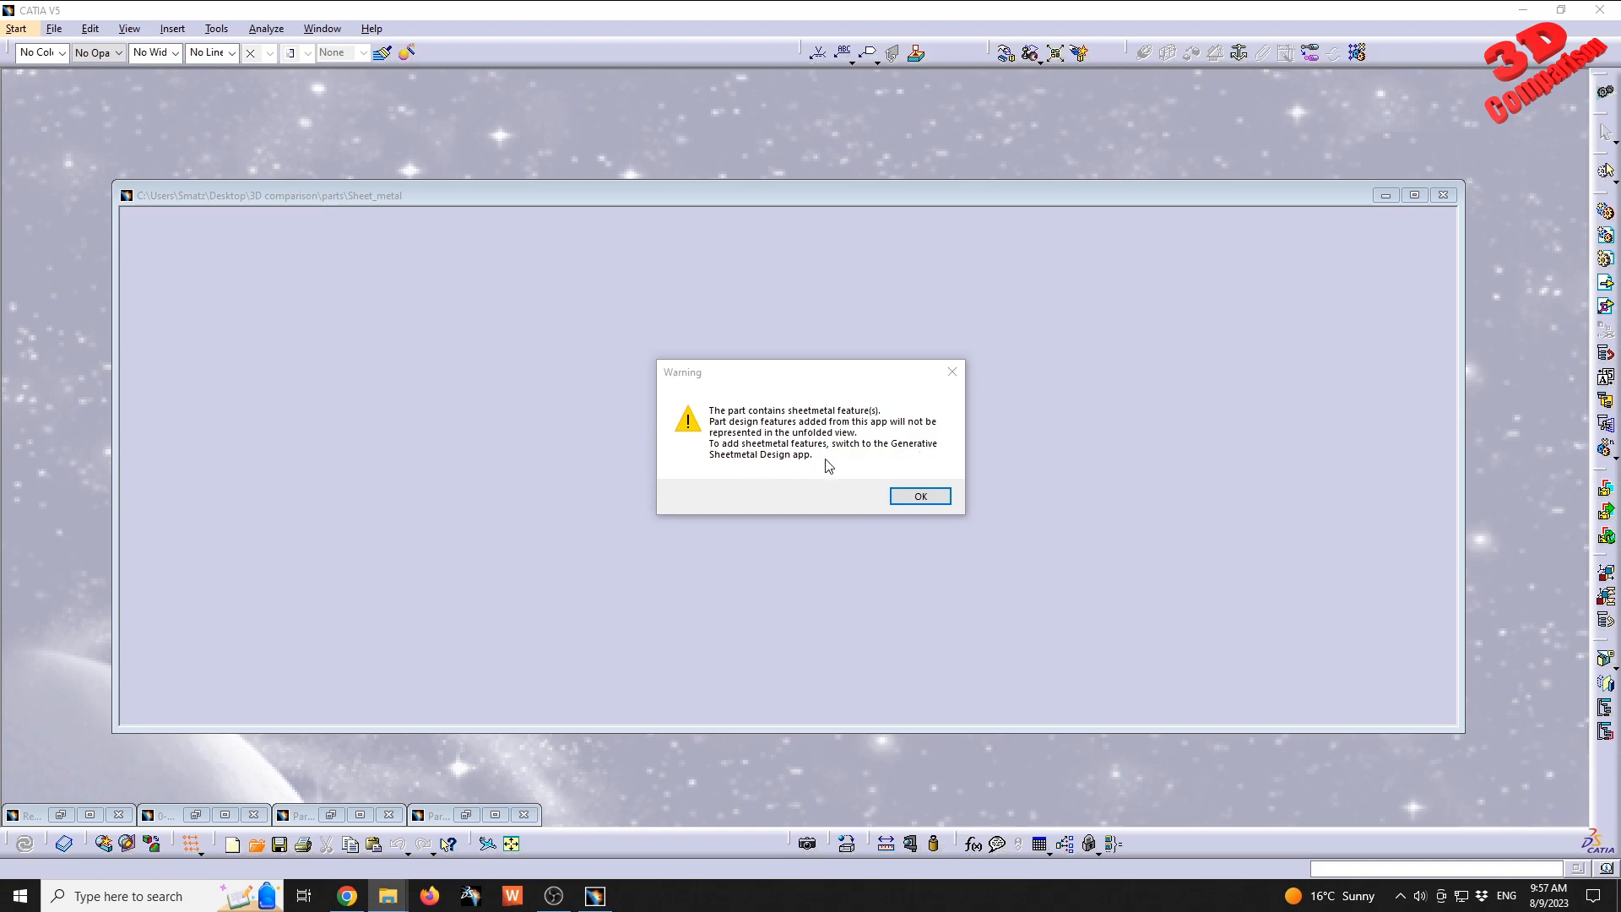
click(922, 496)
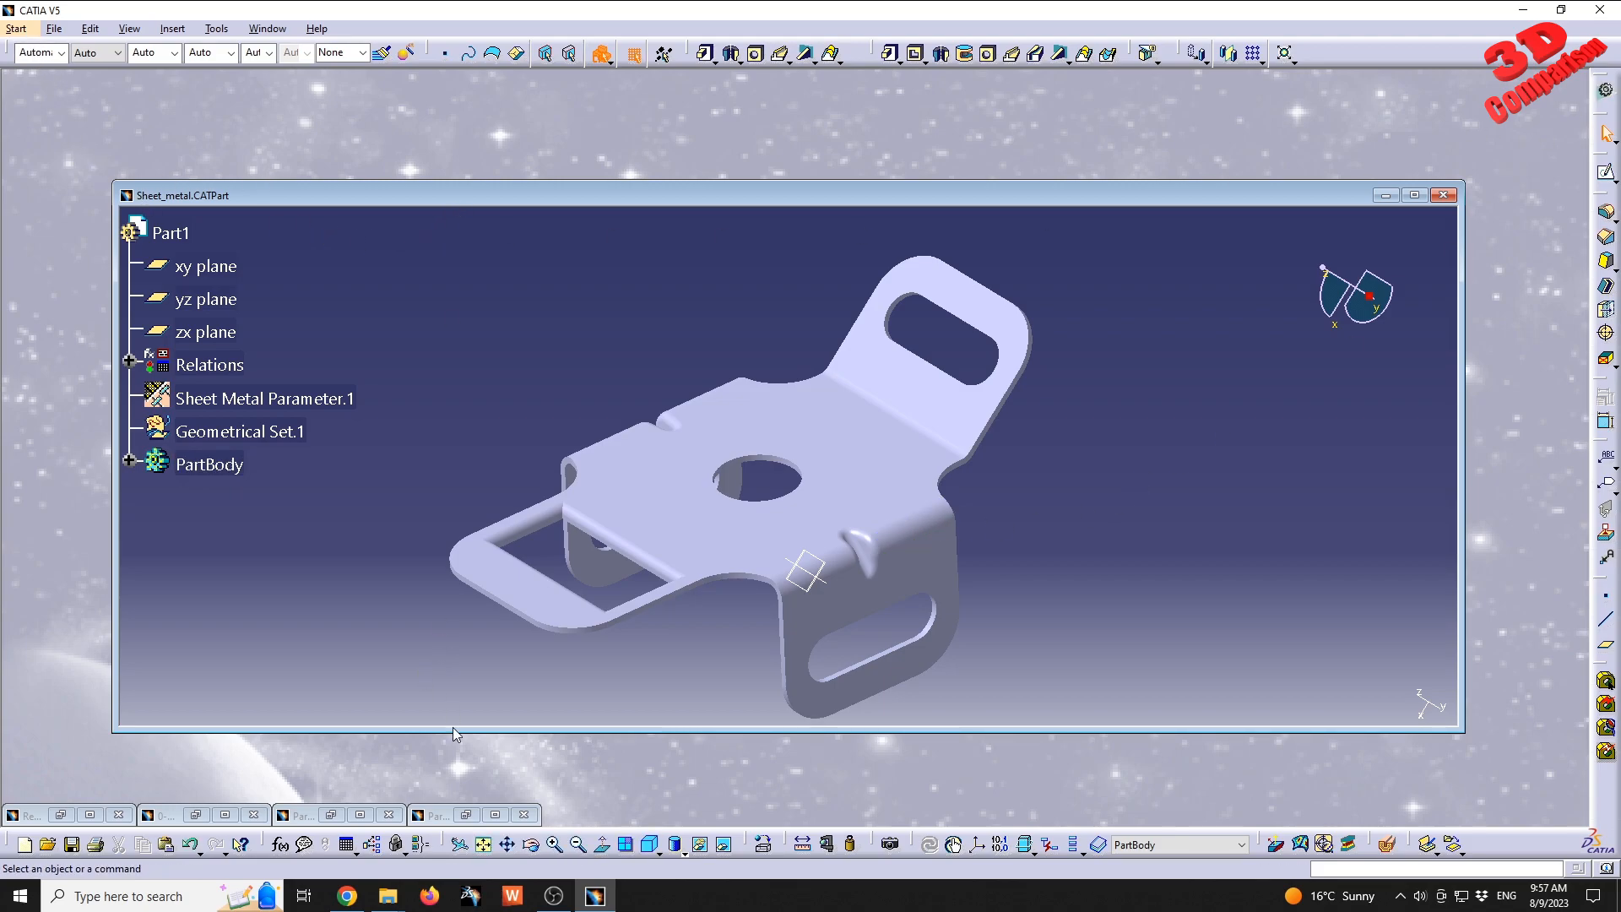
- Cascade the document windows and bring up the 0-mechanical-horse.stp window at full size
click(269, 30)
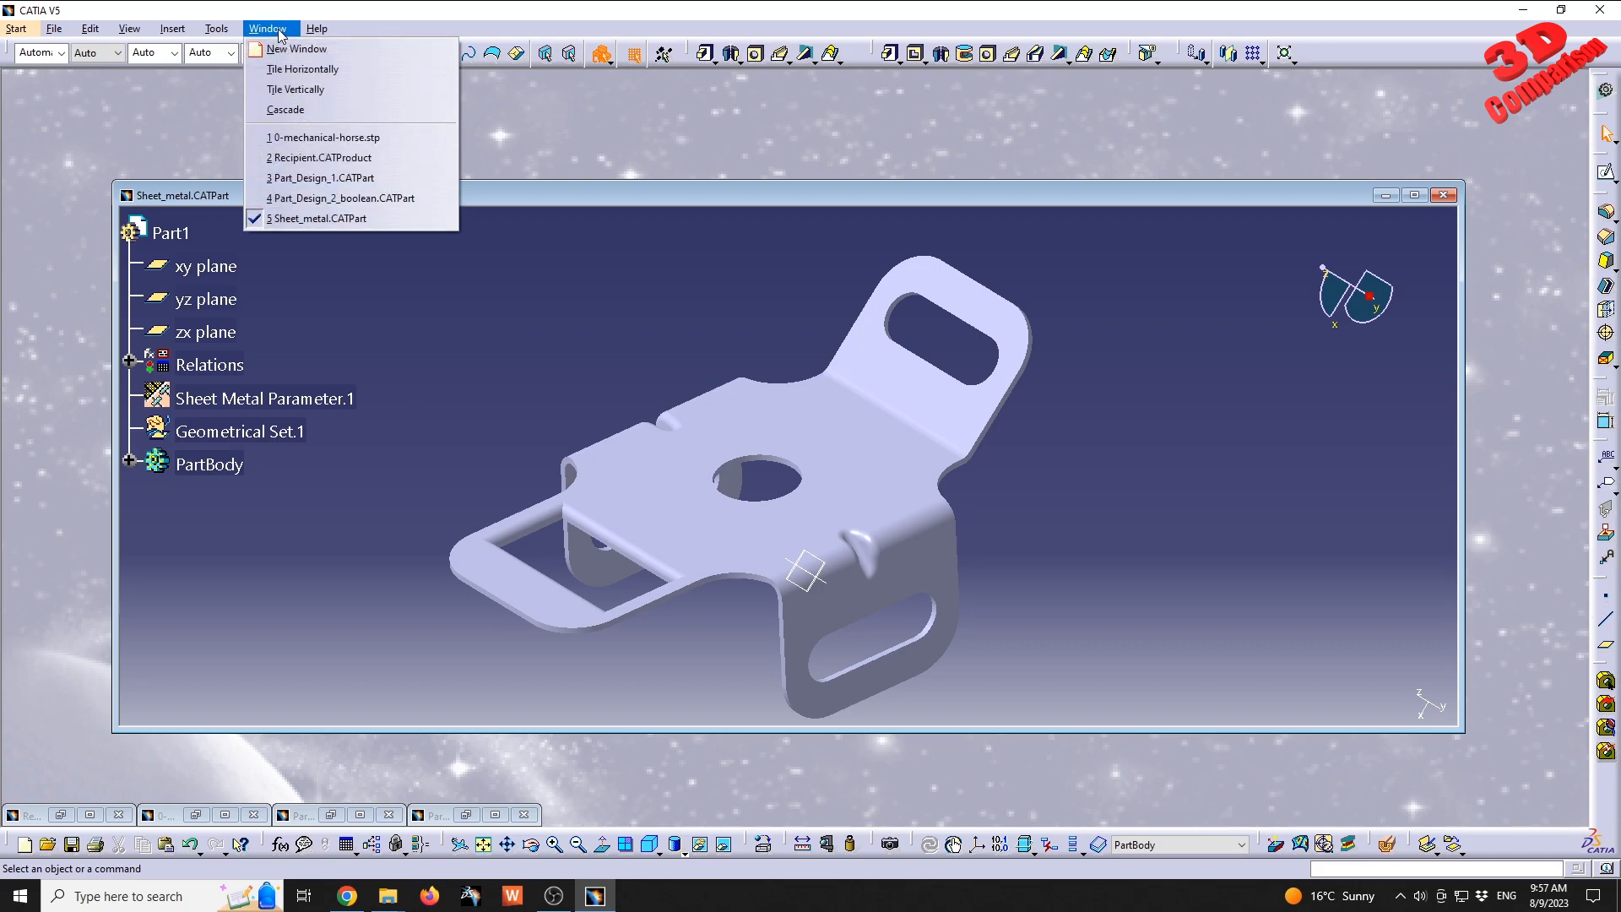
click(291, 111)
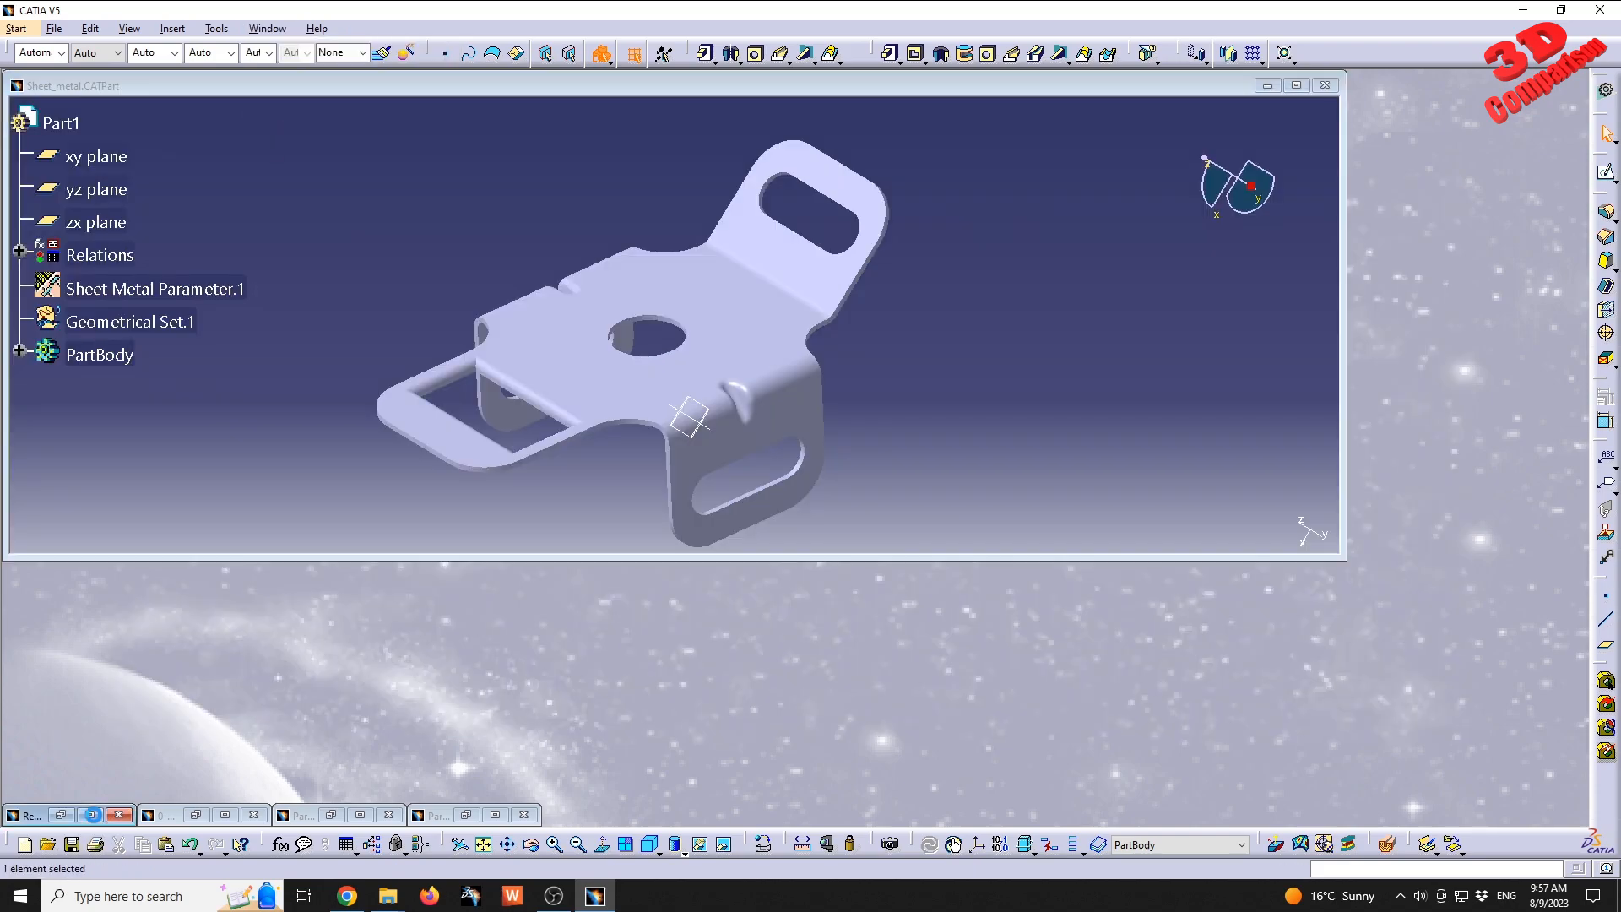
click(93, 815)
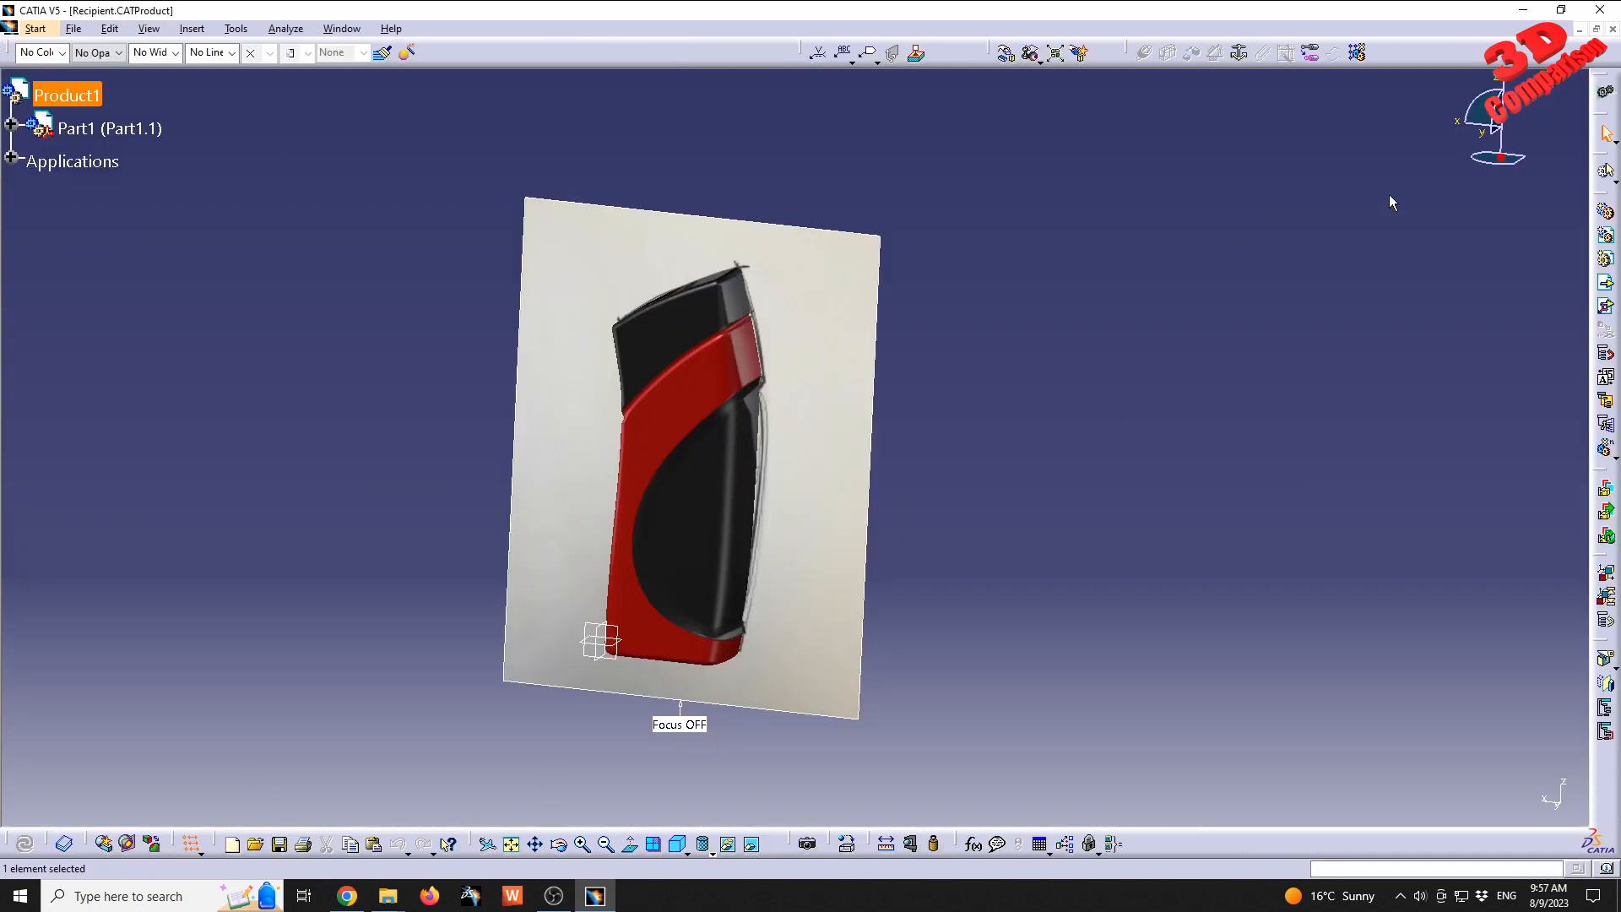
click(1580, 30)
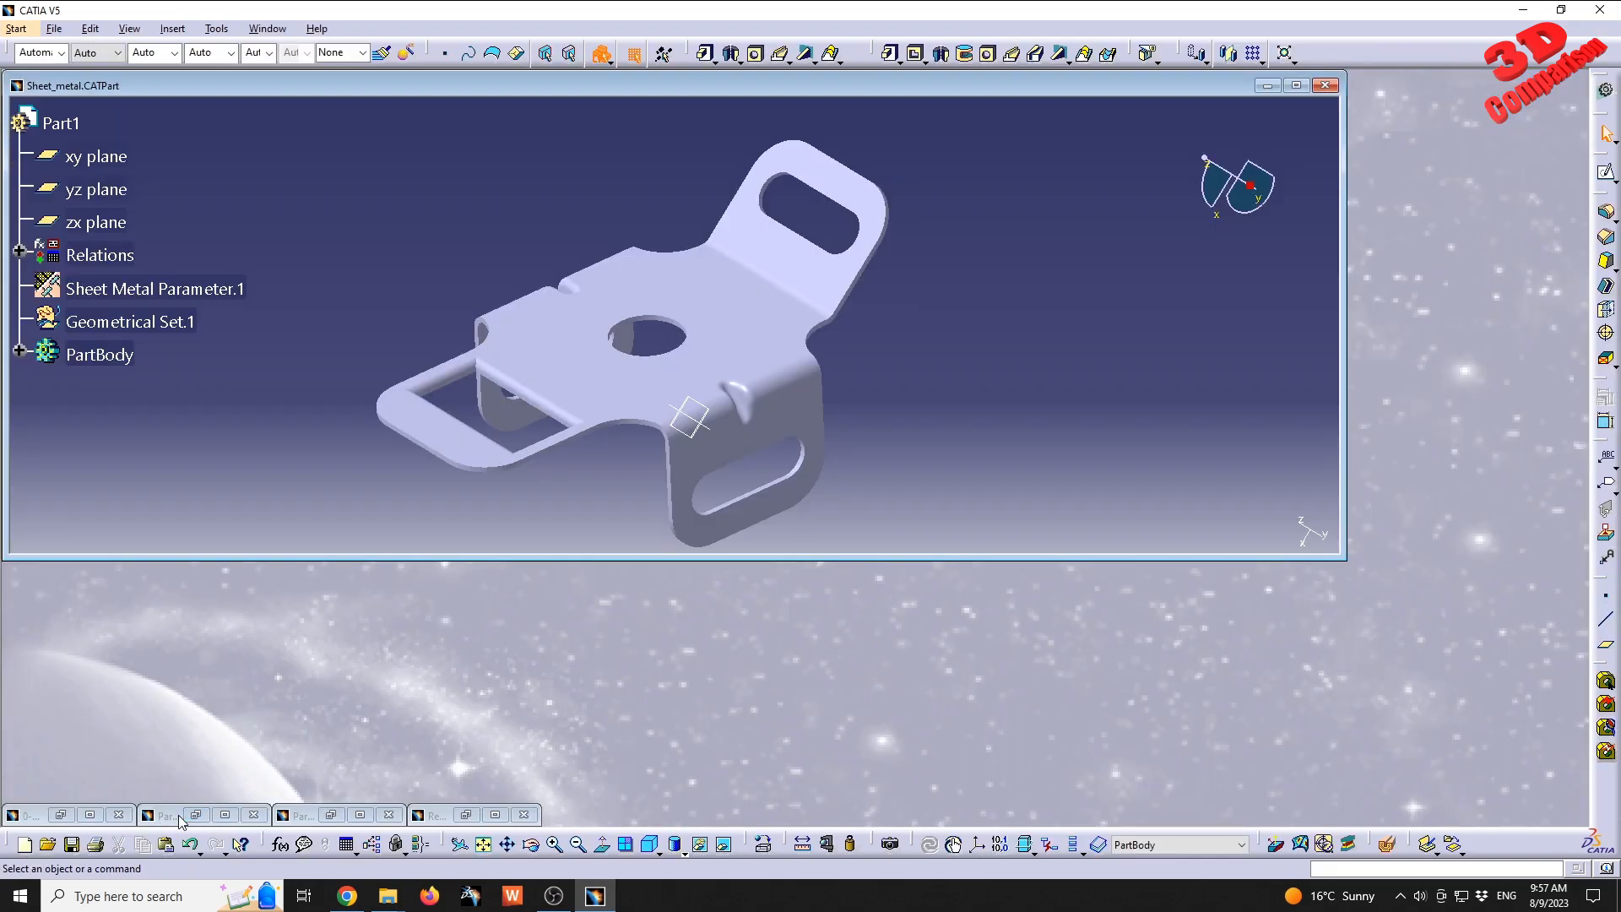
click(115, 815)
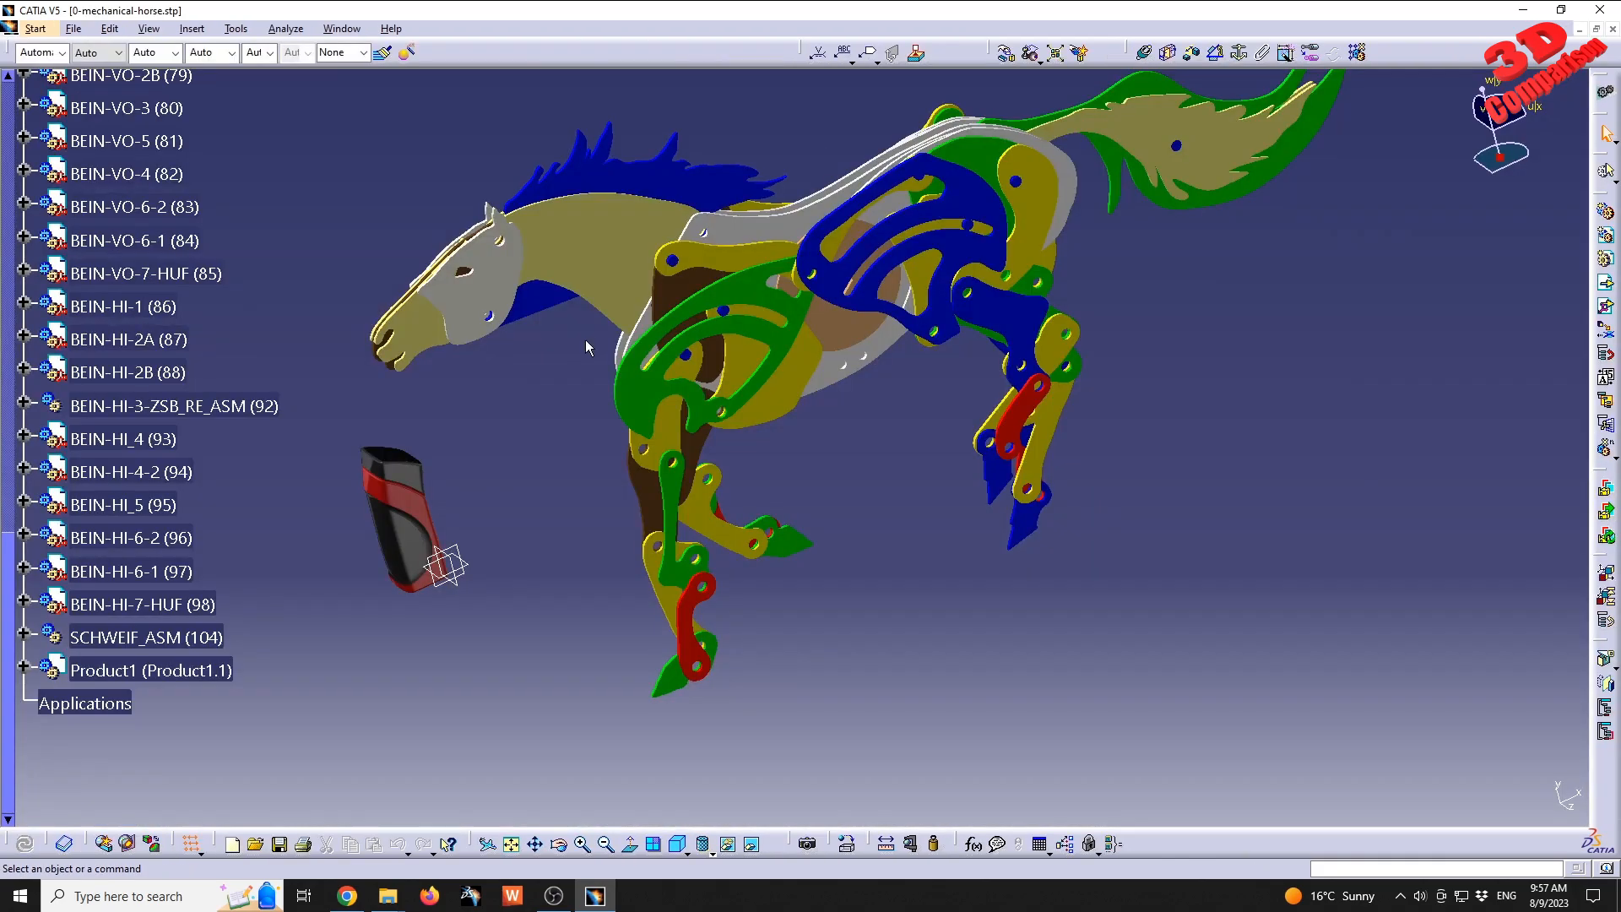
- Select the root assembly 0-MECHANICAL-HORSE-ABONG-3_ASM in the tree and review the commands for inserting components
scroll(230, 225, up, 15)
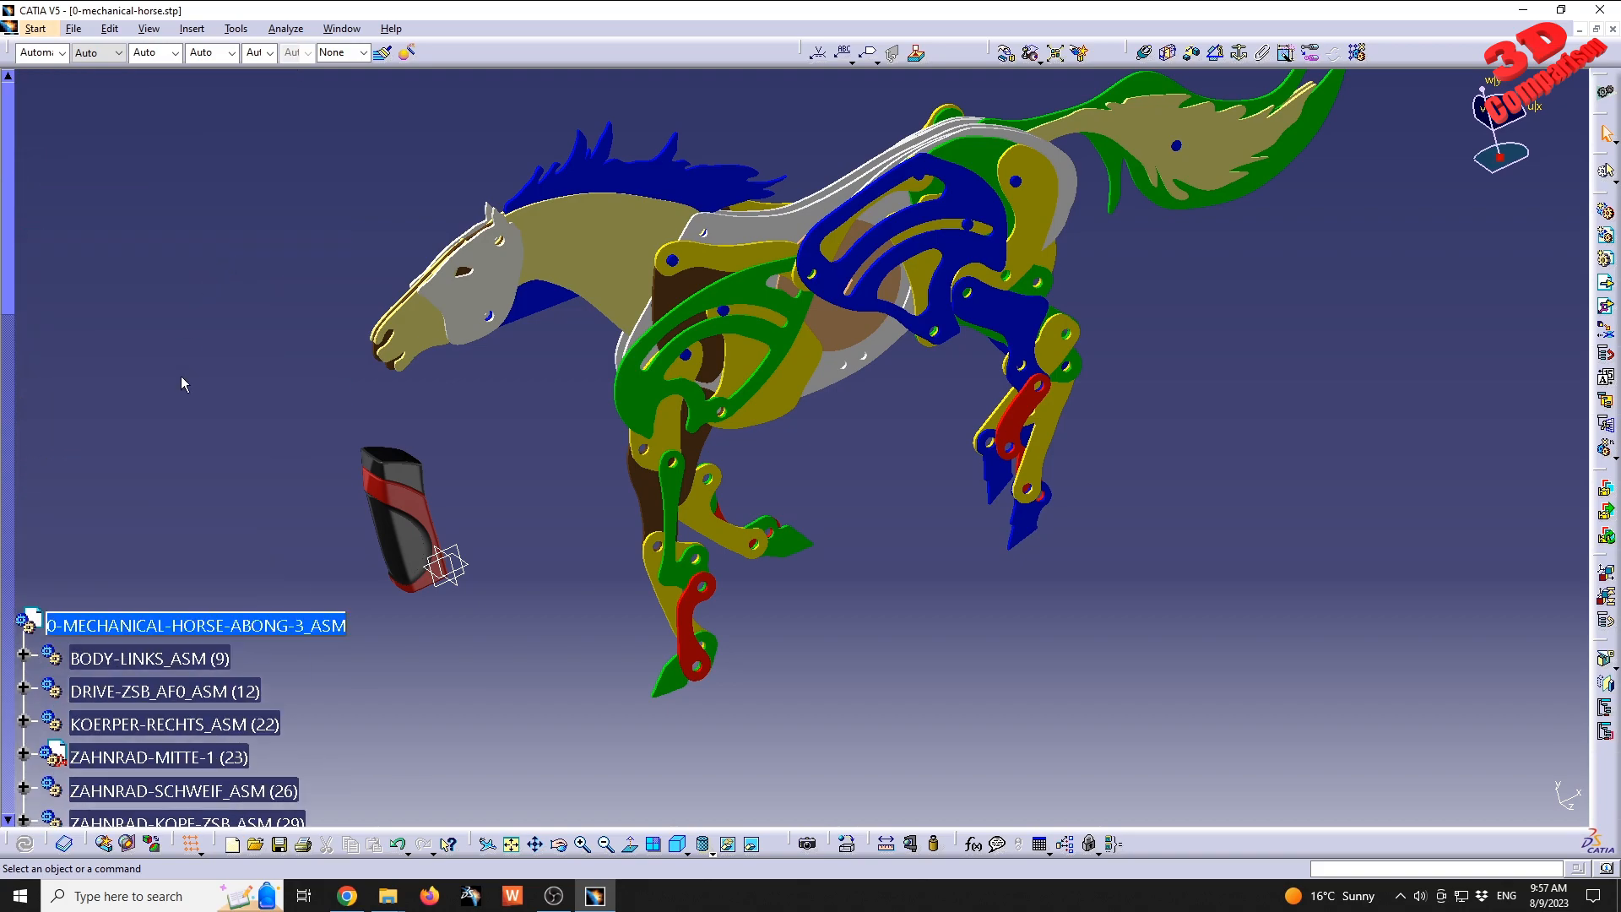
scroll(221, 629, down, 3)
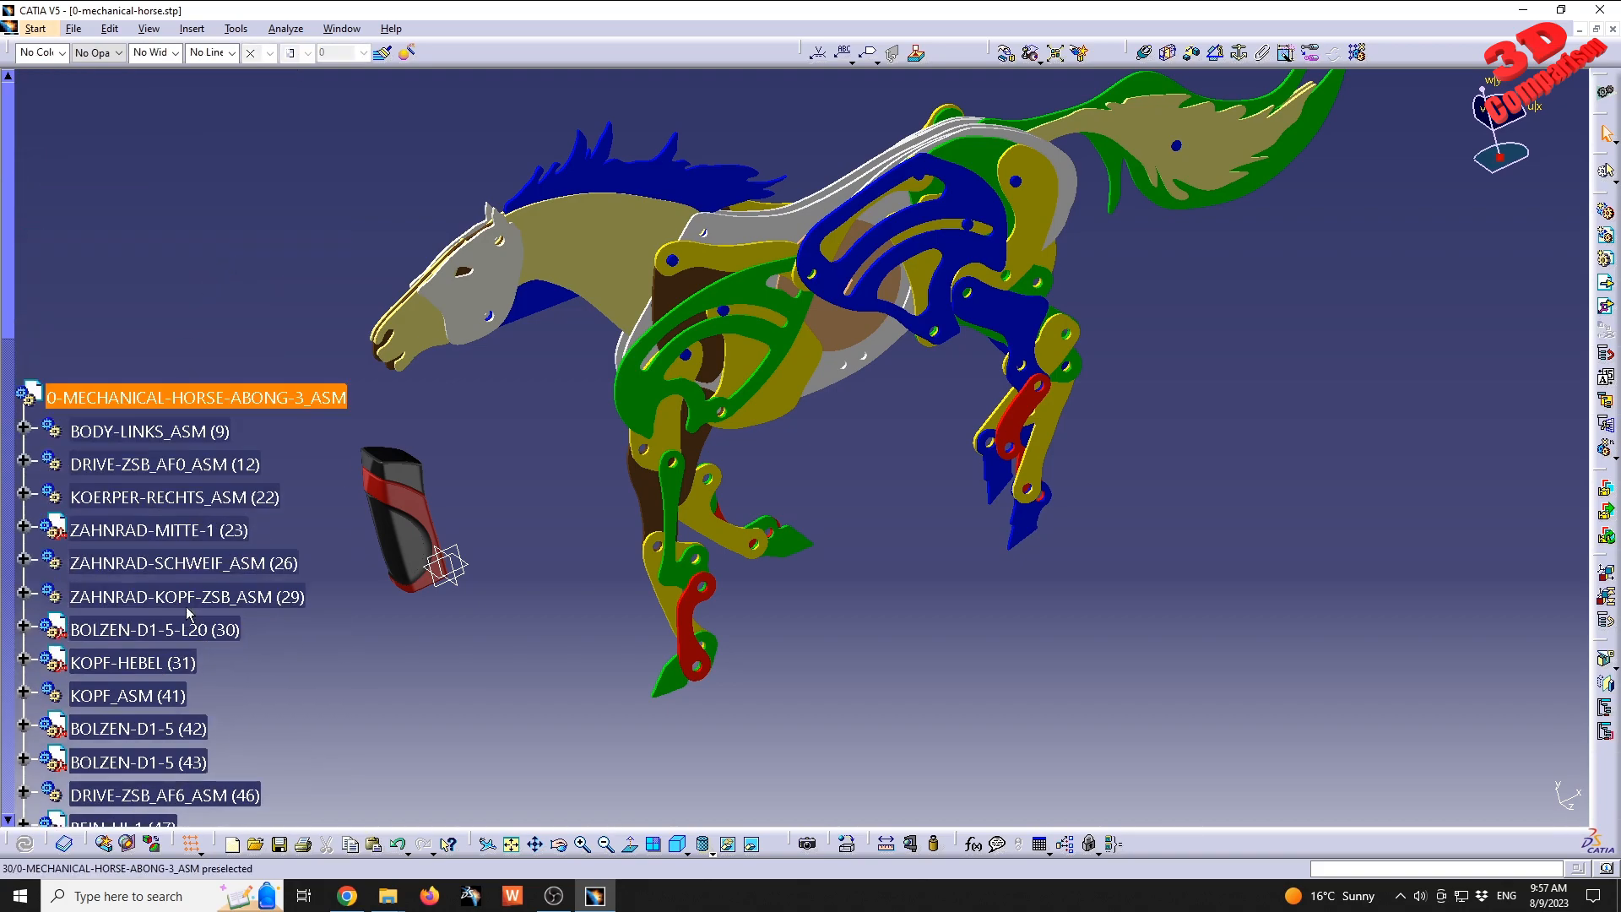
click(192, 29)
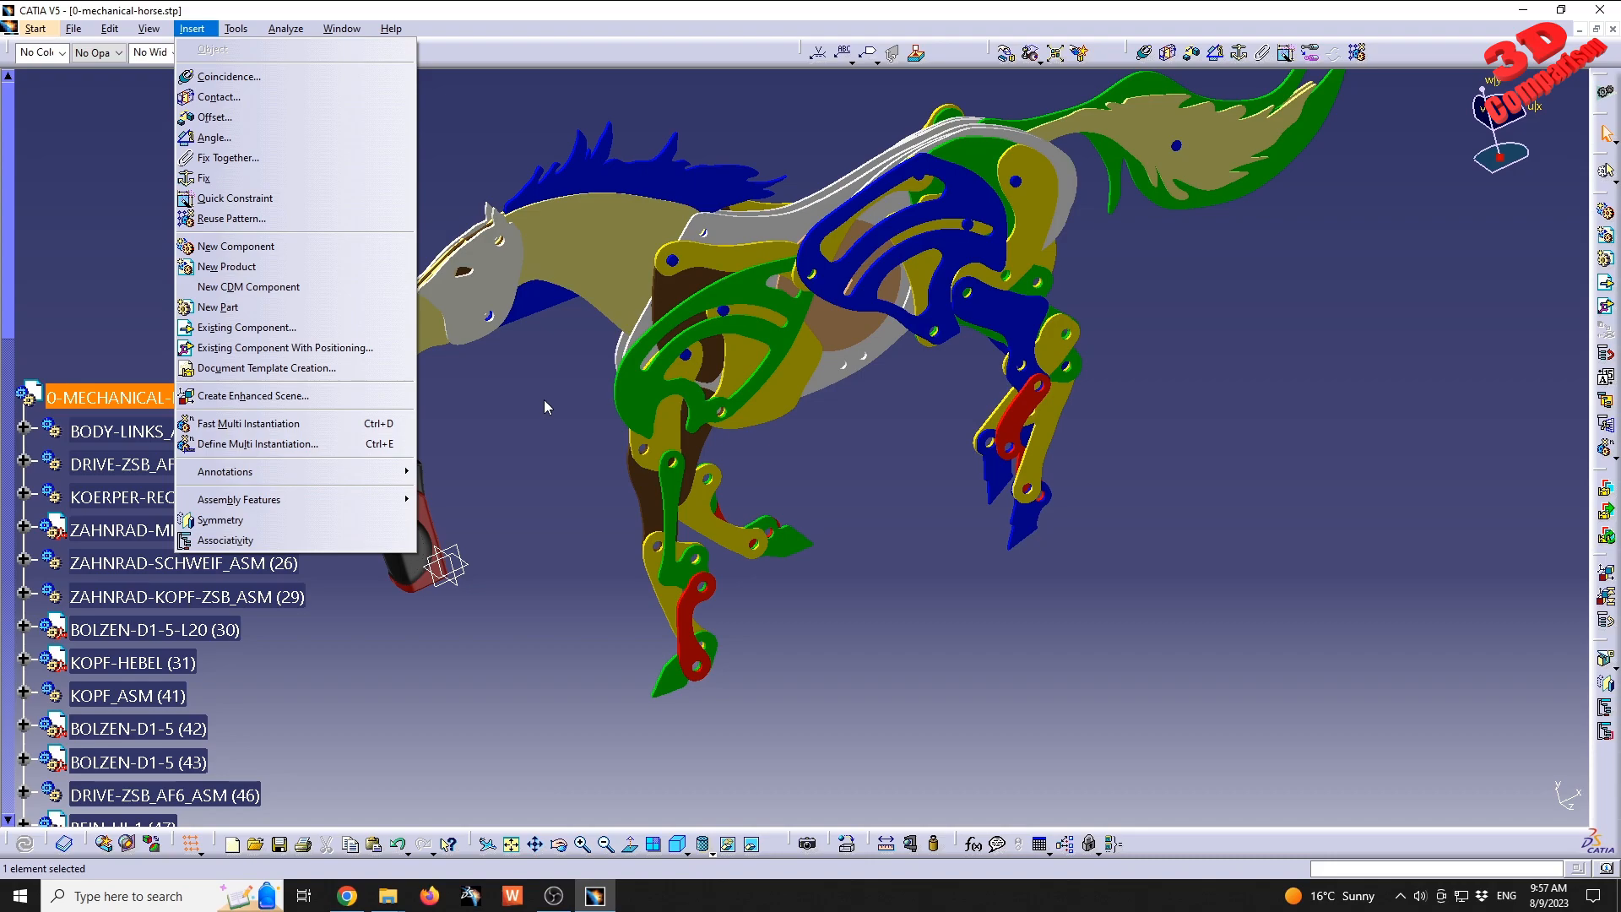
click(587, 469)
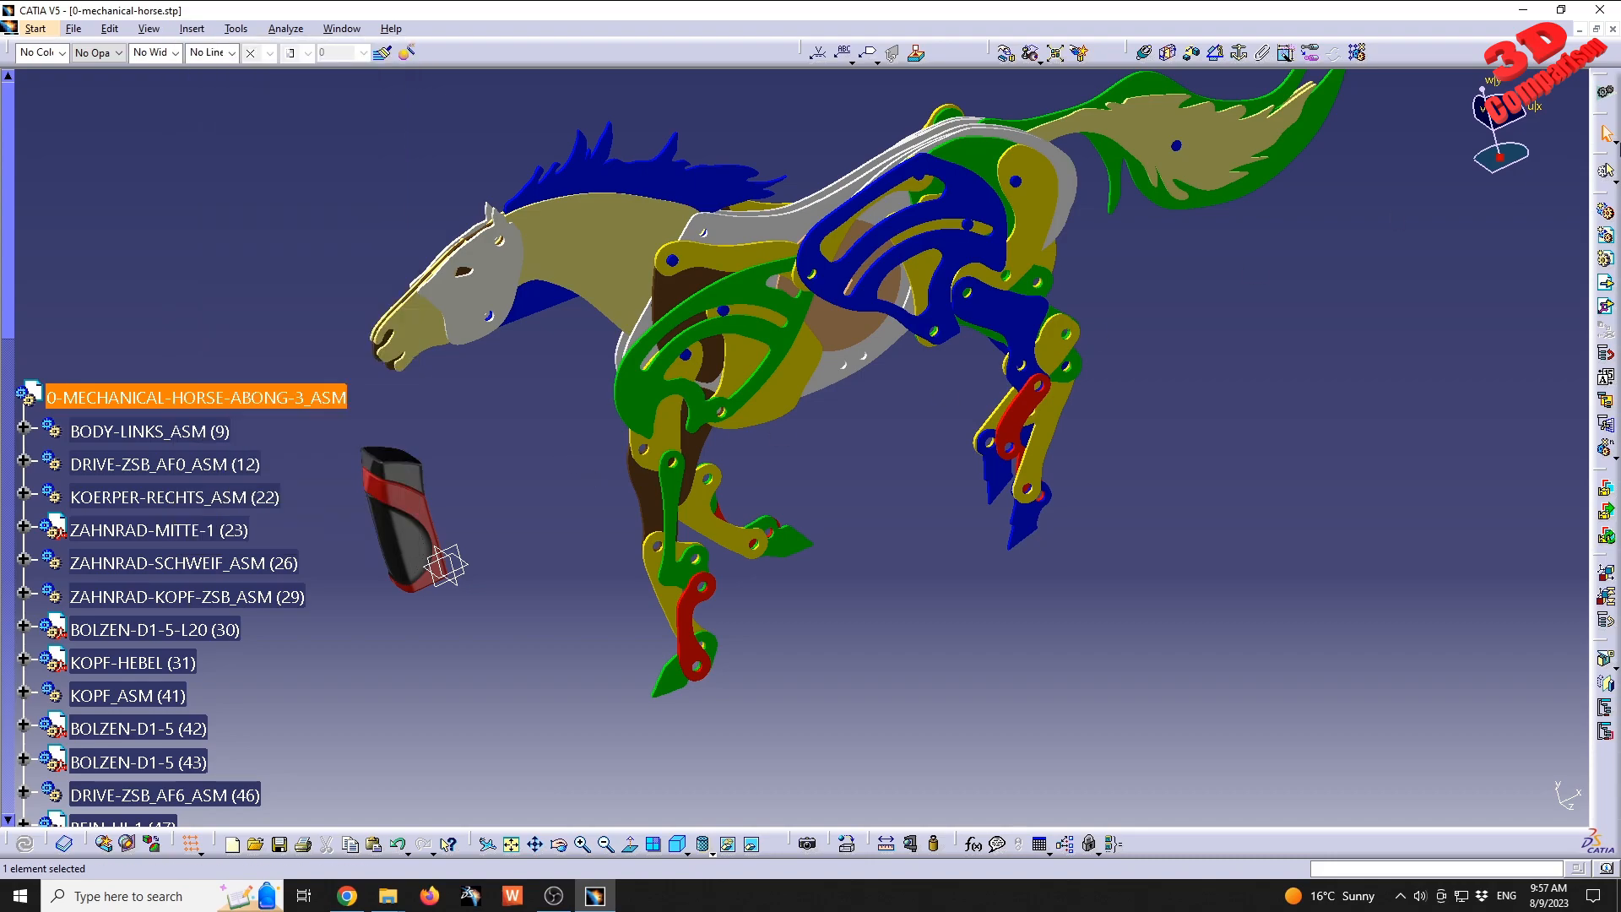
- Restore the horse window and arrange it beside the Sheet_metal.CATPart window so both specification trees are accessible
click(1596, 29)
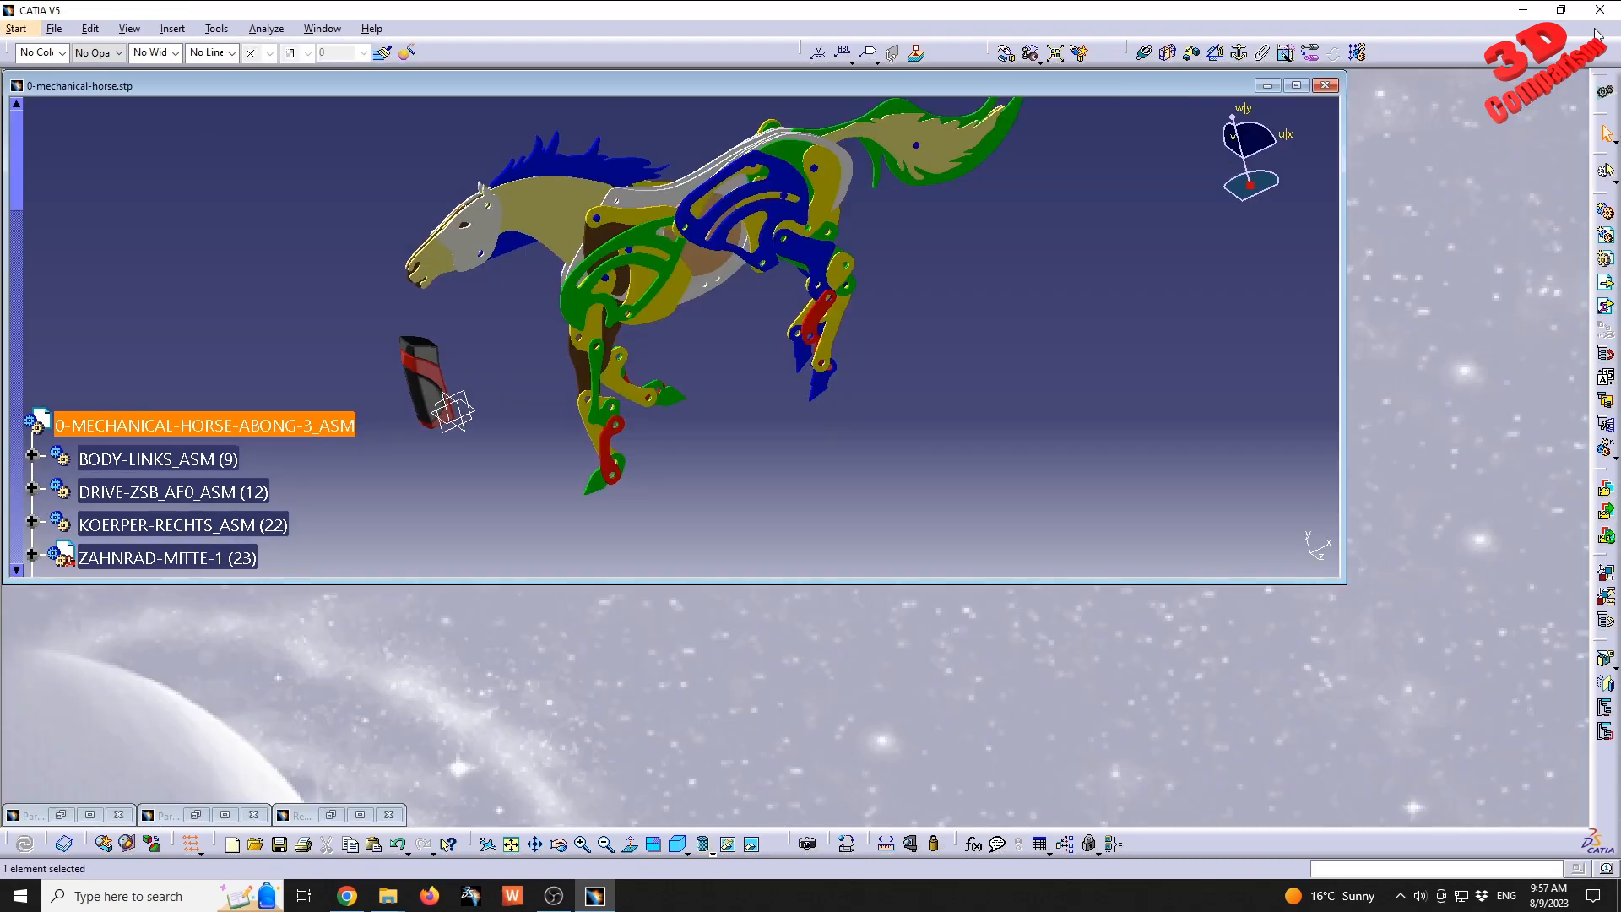
click(322, 29)
click(342, 110)
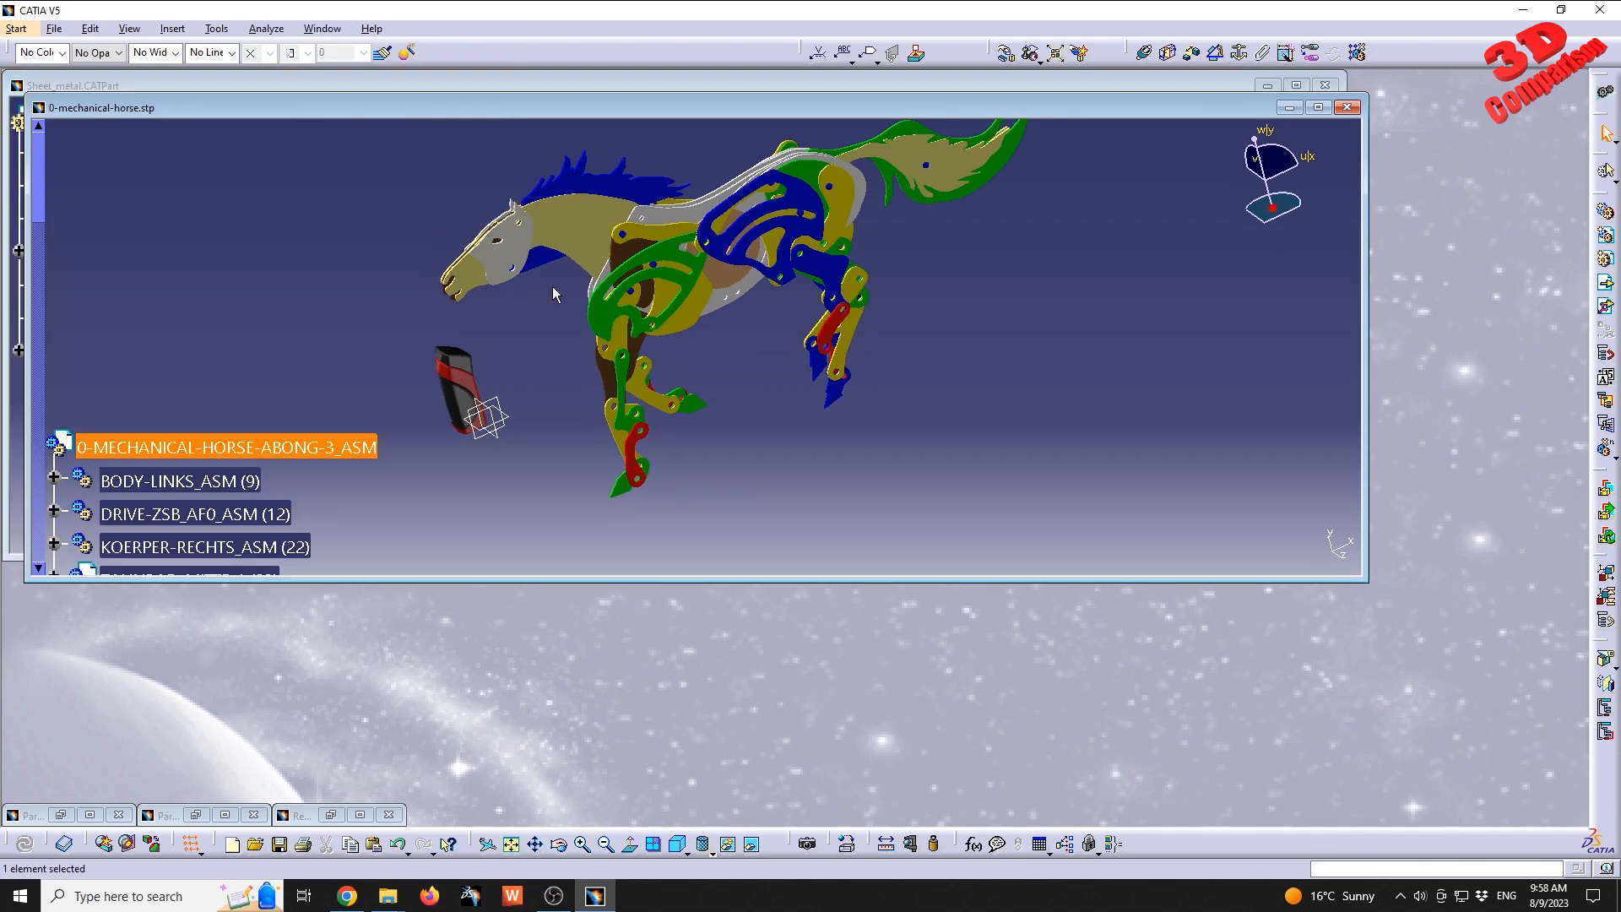
drag(311, 118, 399, 292)
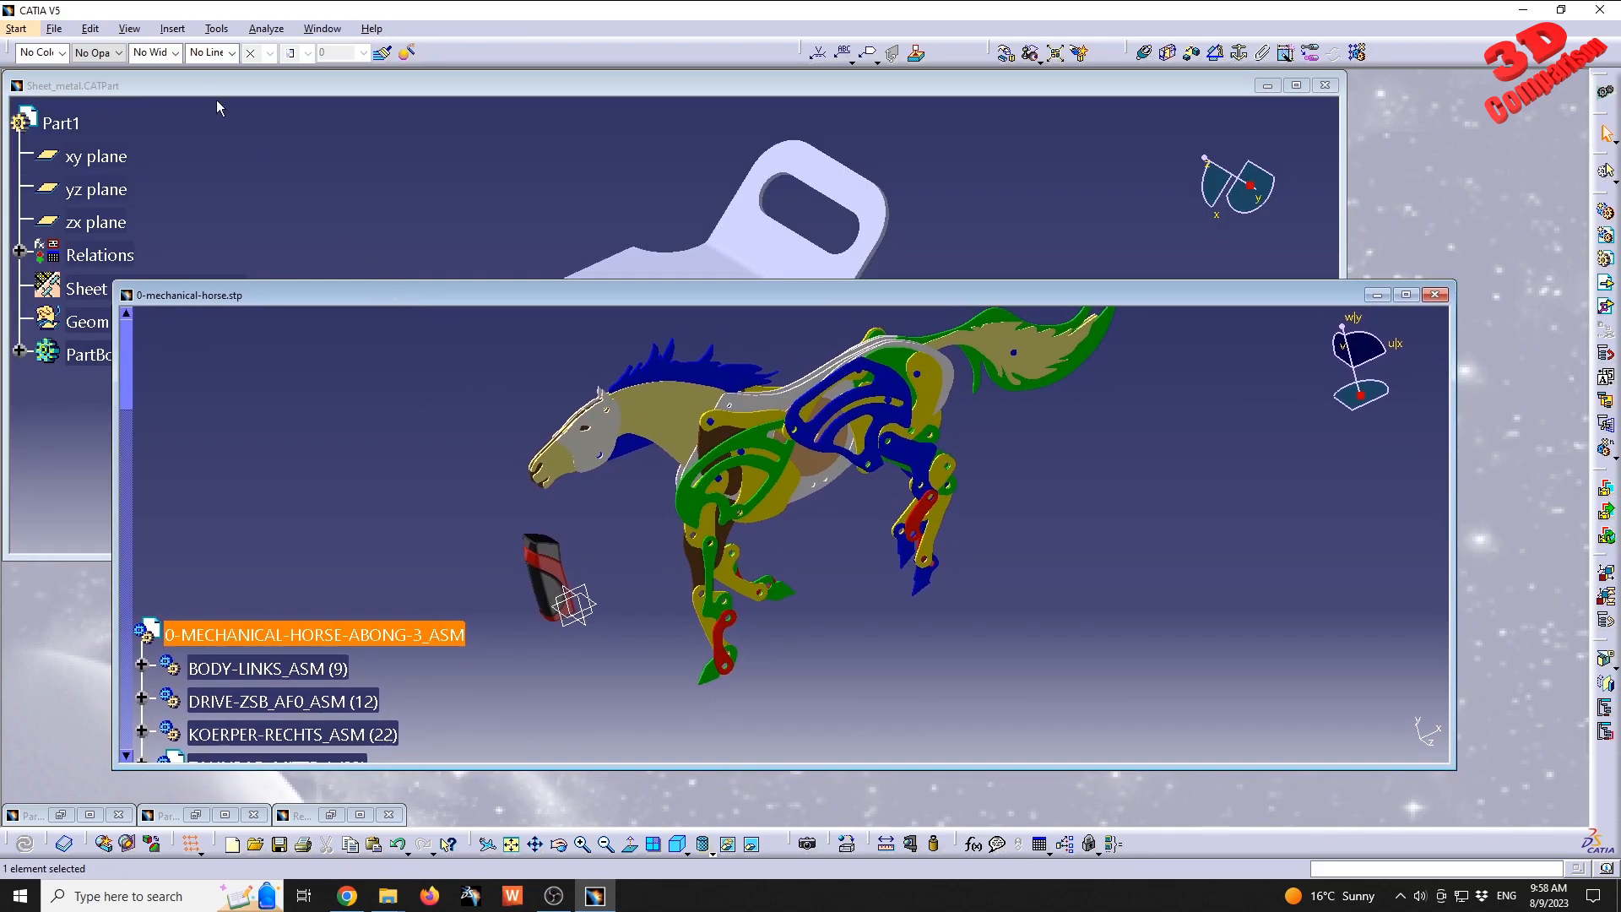
click(172, 86)
drag(162, 88, 760, 352)
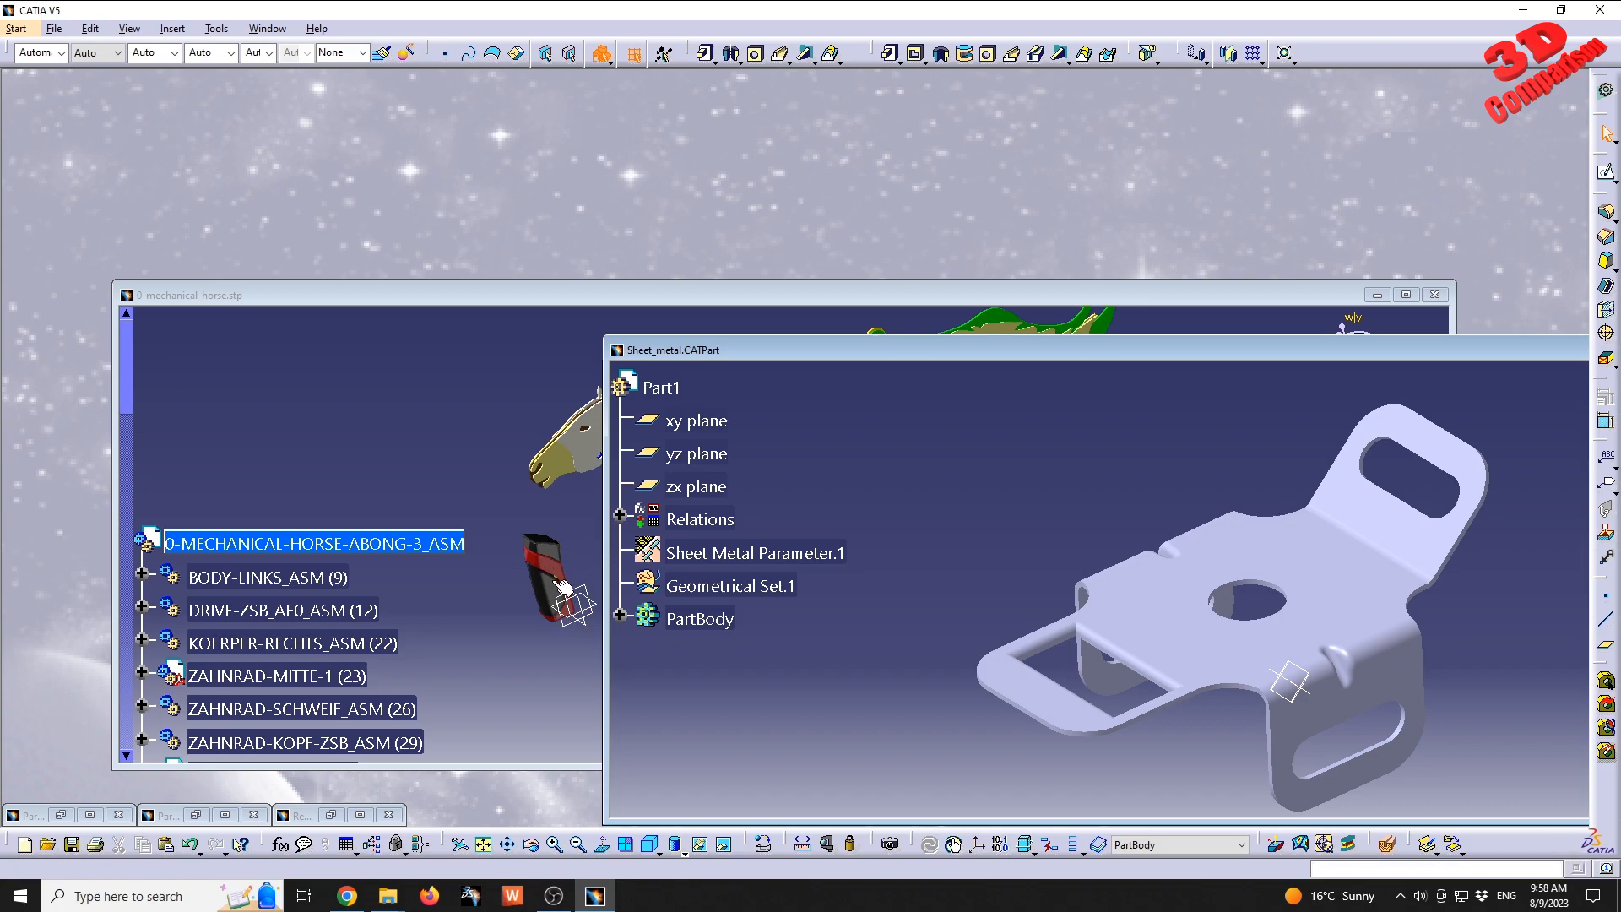
- Set the part number of Part1 in Sheet_metal.CATPart to Part2 through its properties
right_click(659, 392)
click(722, 462)
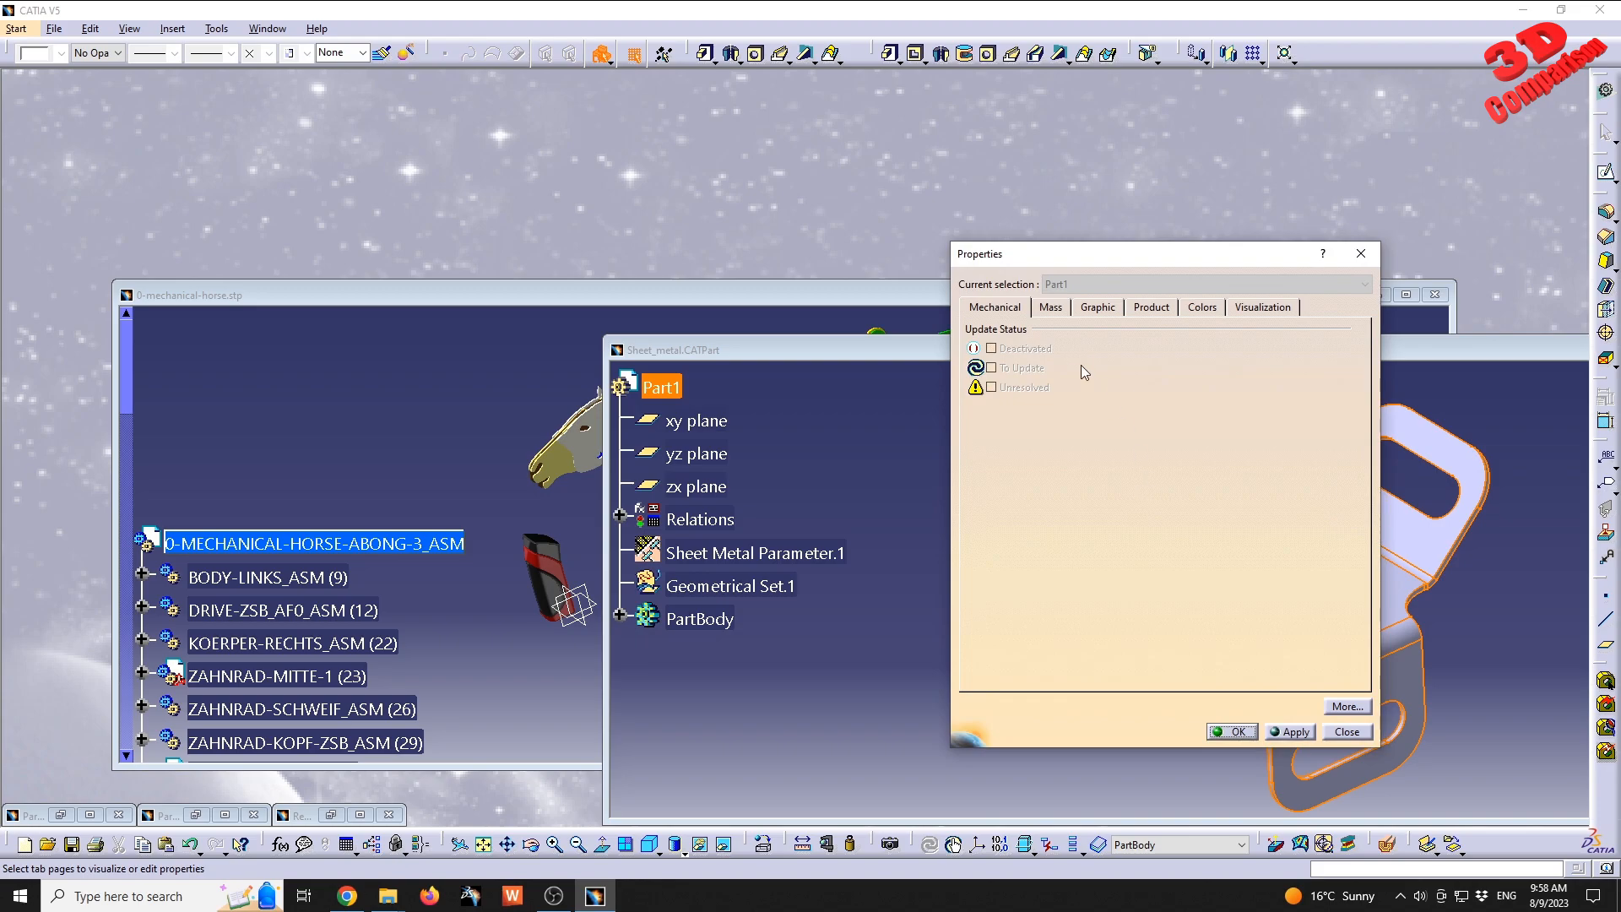
click(1065, 313)
click(925, 488)
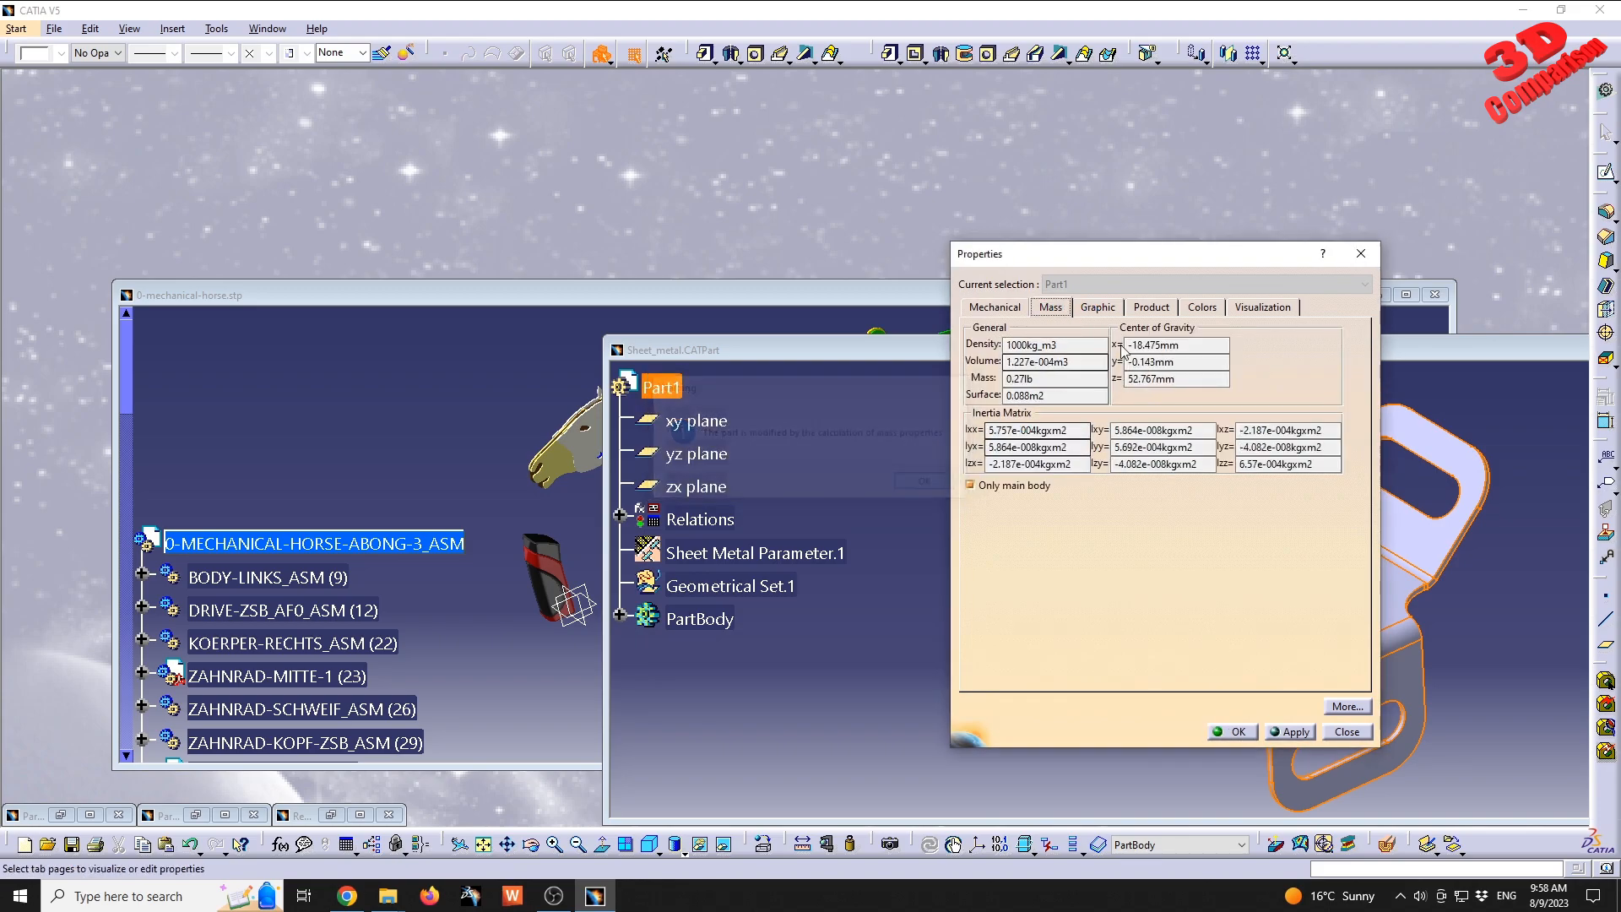
click(1159, 306)
click(1073, 436)
key(BackSpace)
text(2)
click(1234, 731)
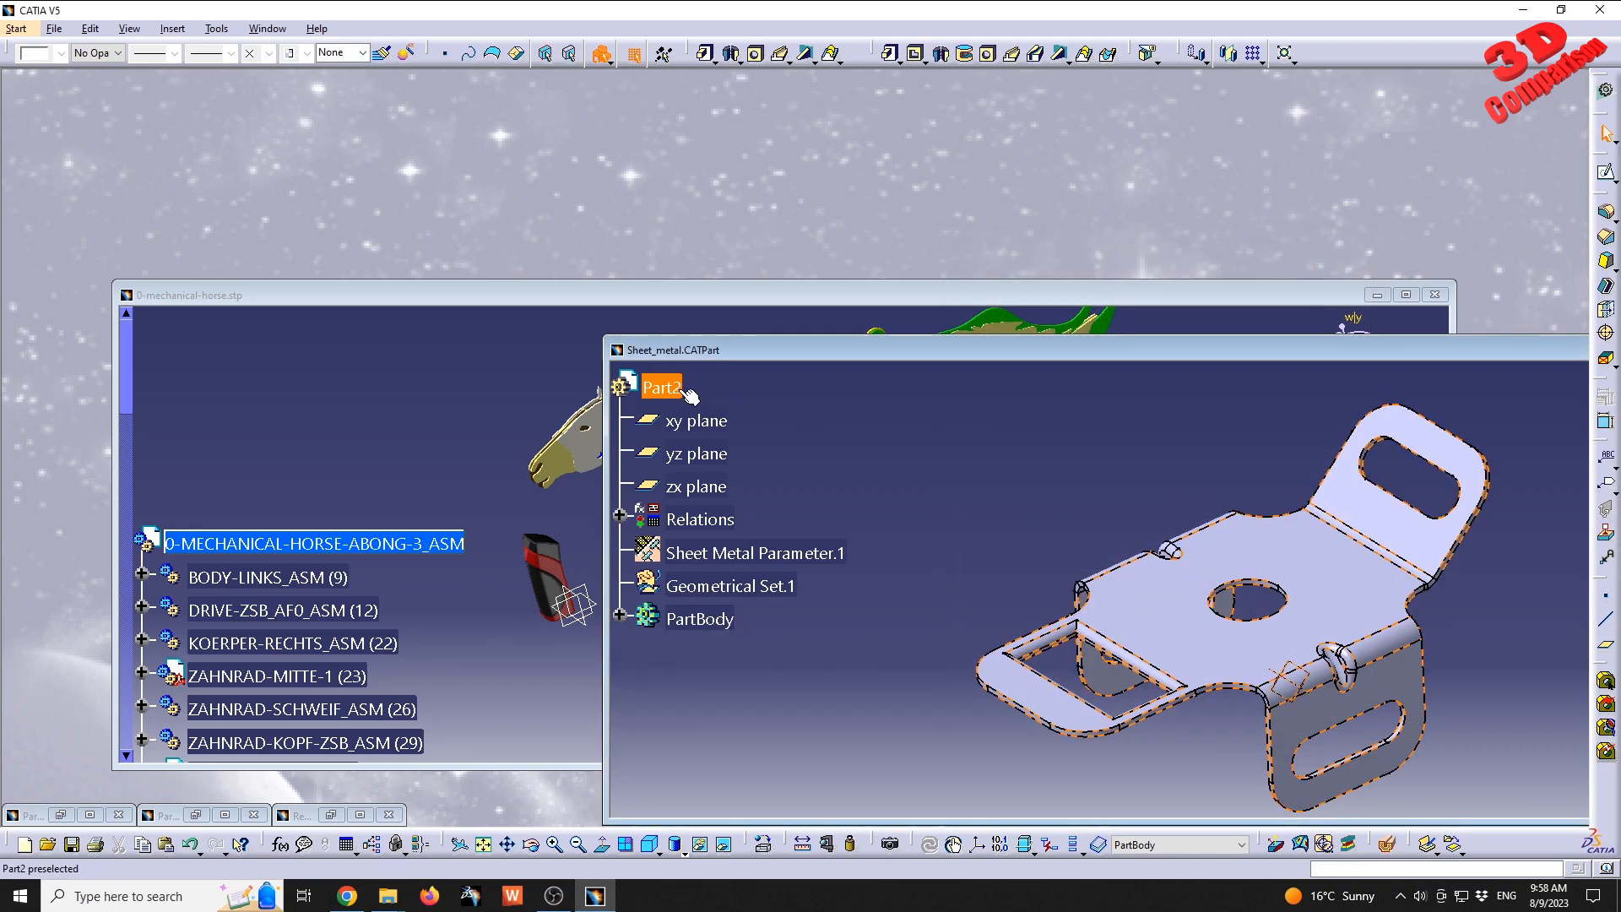
- Copy Part2 from Sheet_metal.CATPart into the root assembly 0-MECHANICAL-HORSE-ABONG-3_ASM and return to the Sheet_metal window
click(336, 544)
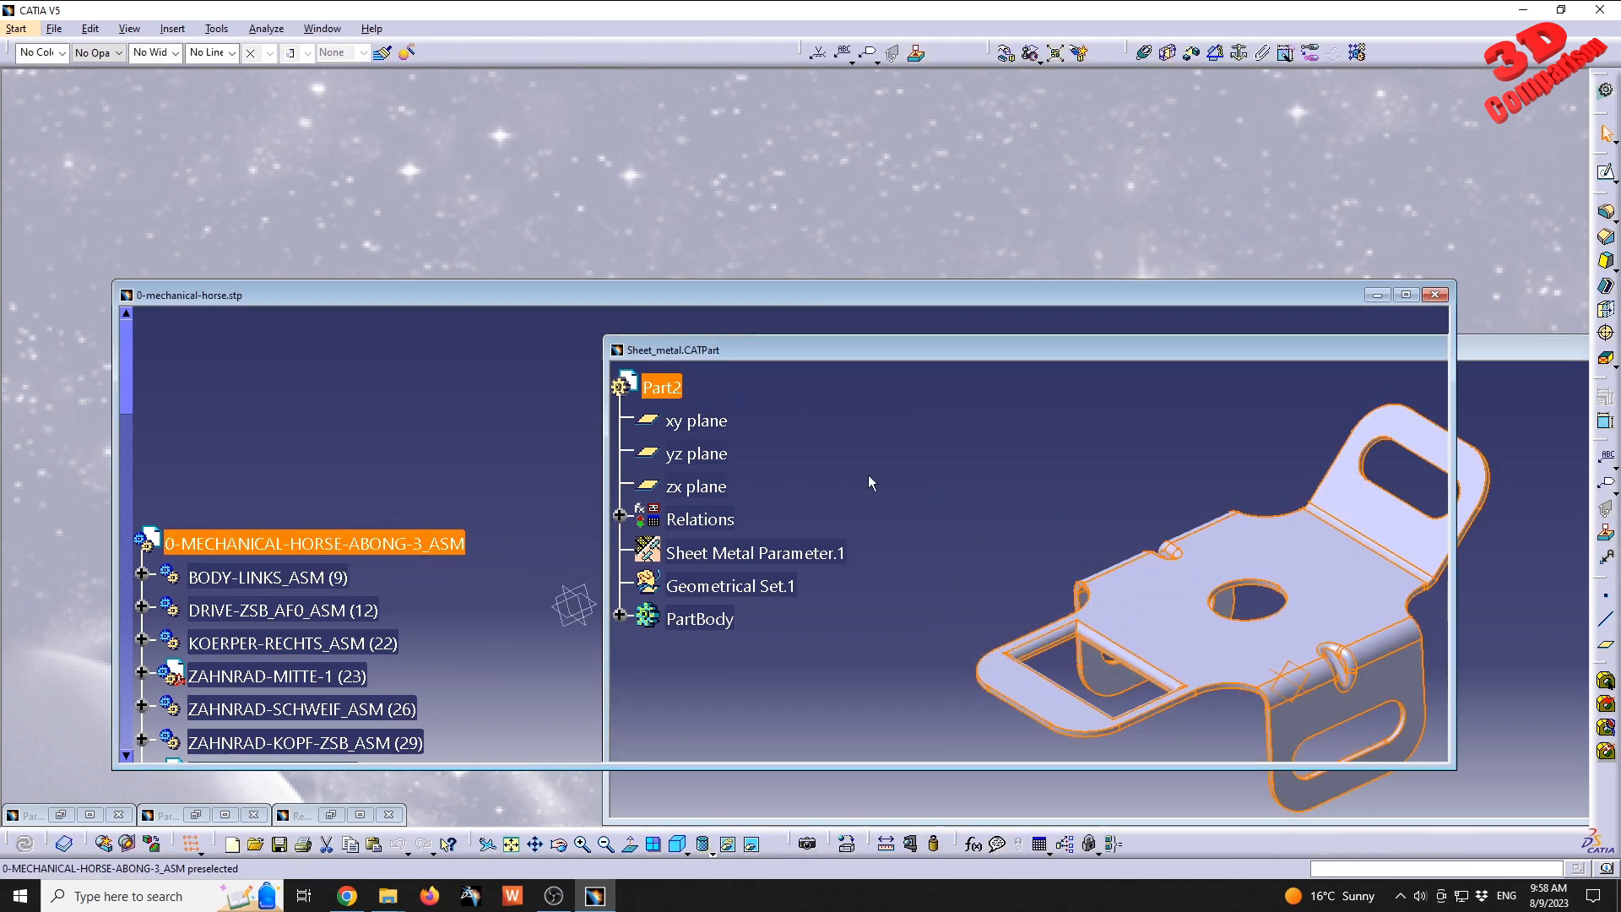
click(1577, 463)
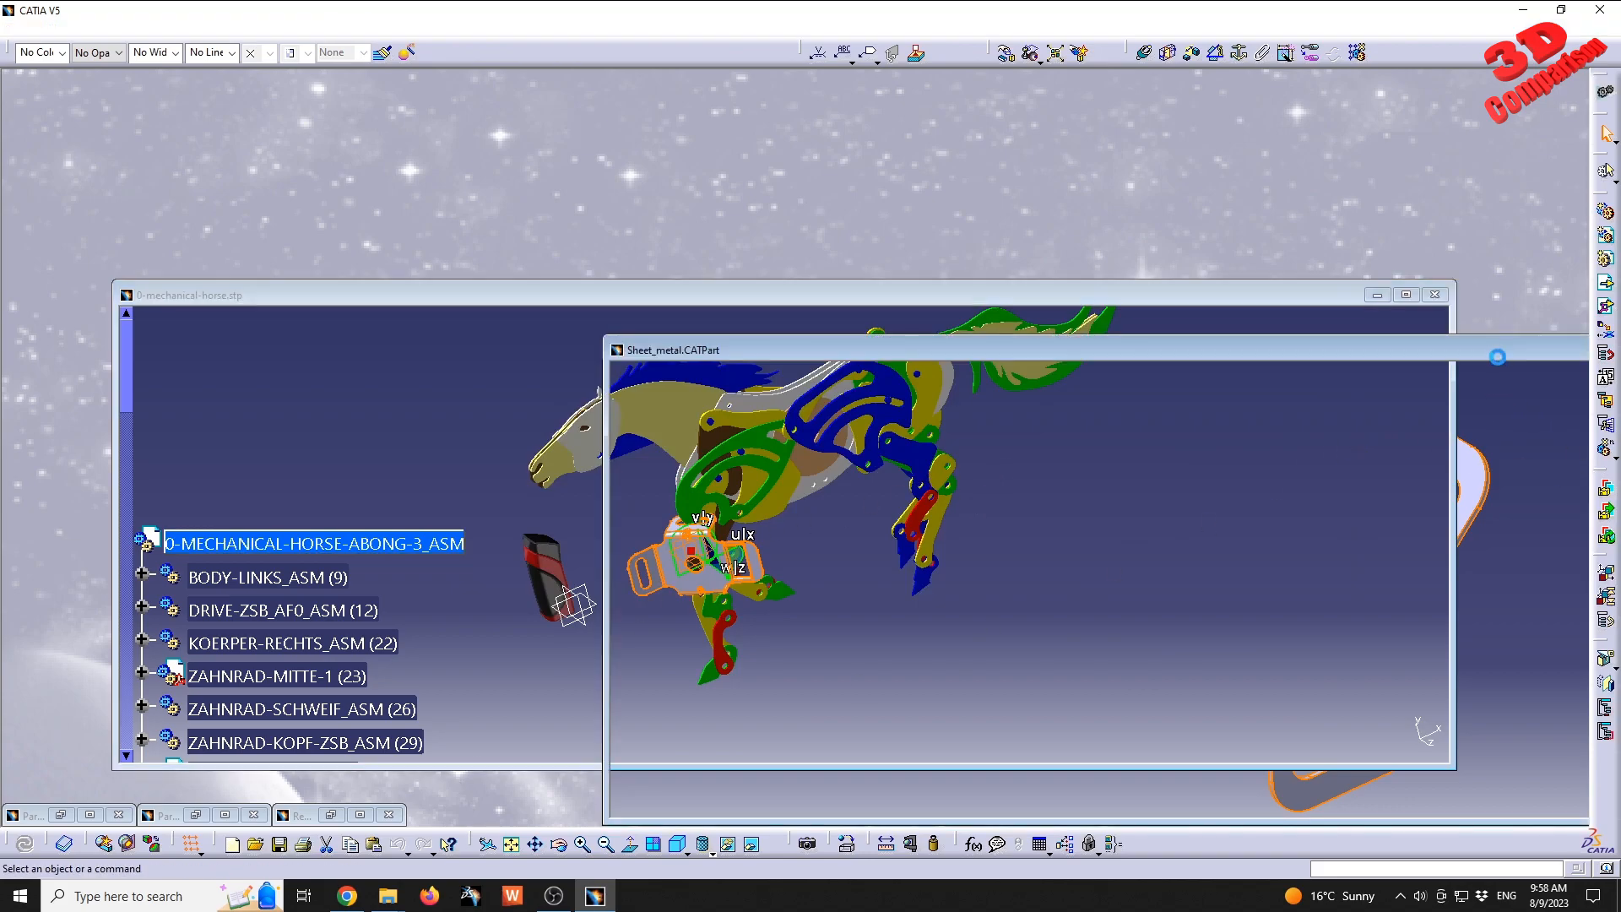
- Set the part number of Part1 in Part_Design_2_boolean.CATPart to Part3 through its properties
click(224, 815)
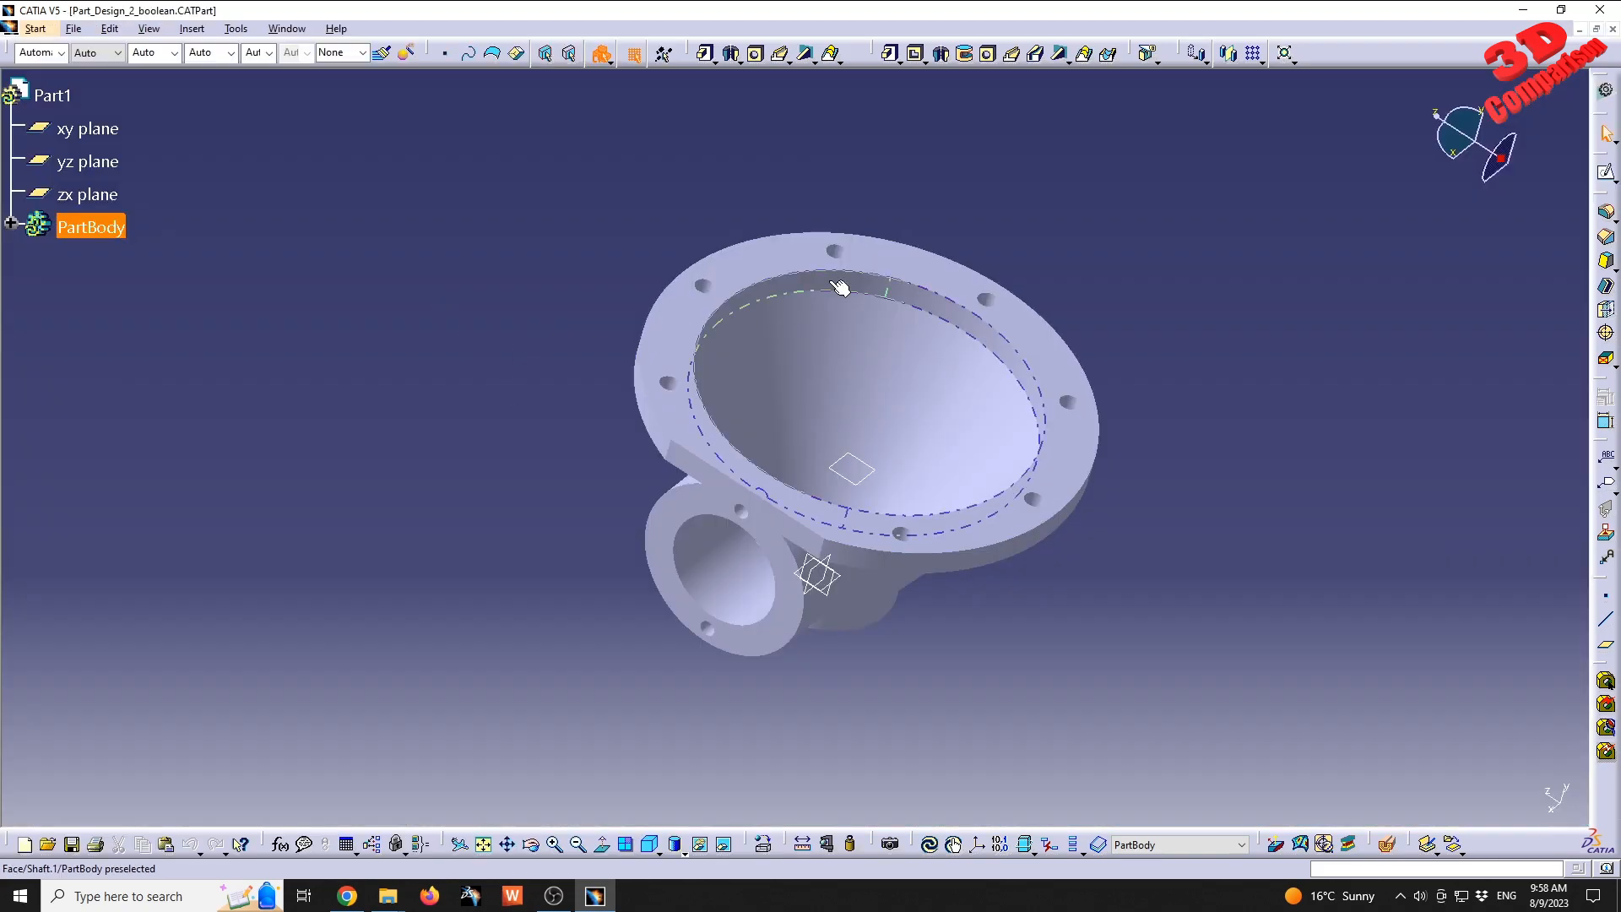
click(1595, 29)
right_click(151, 211)
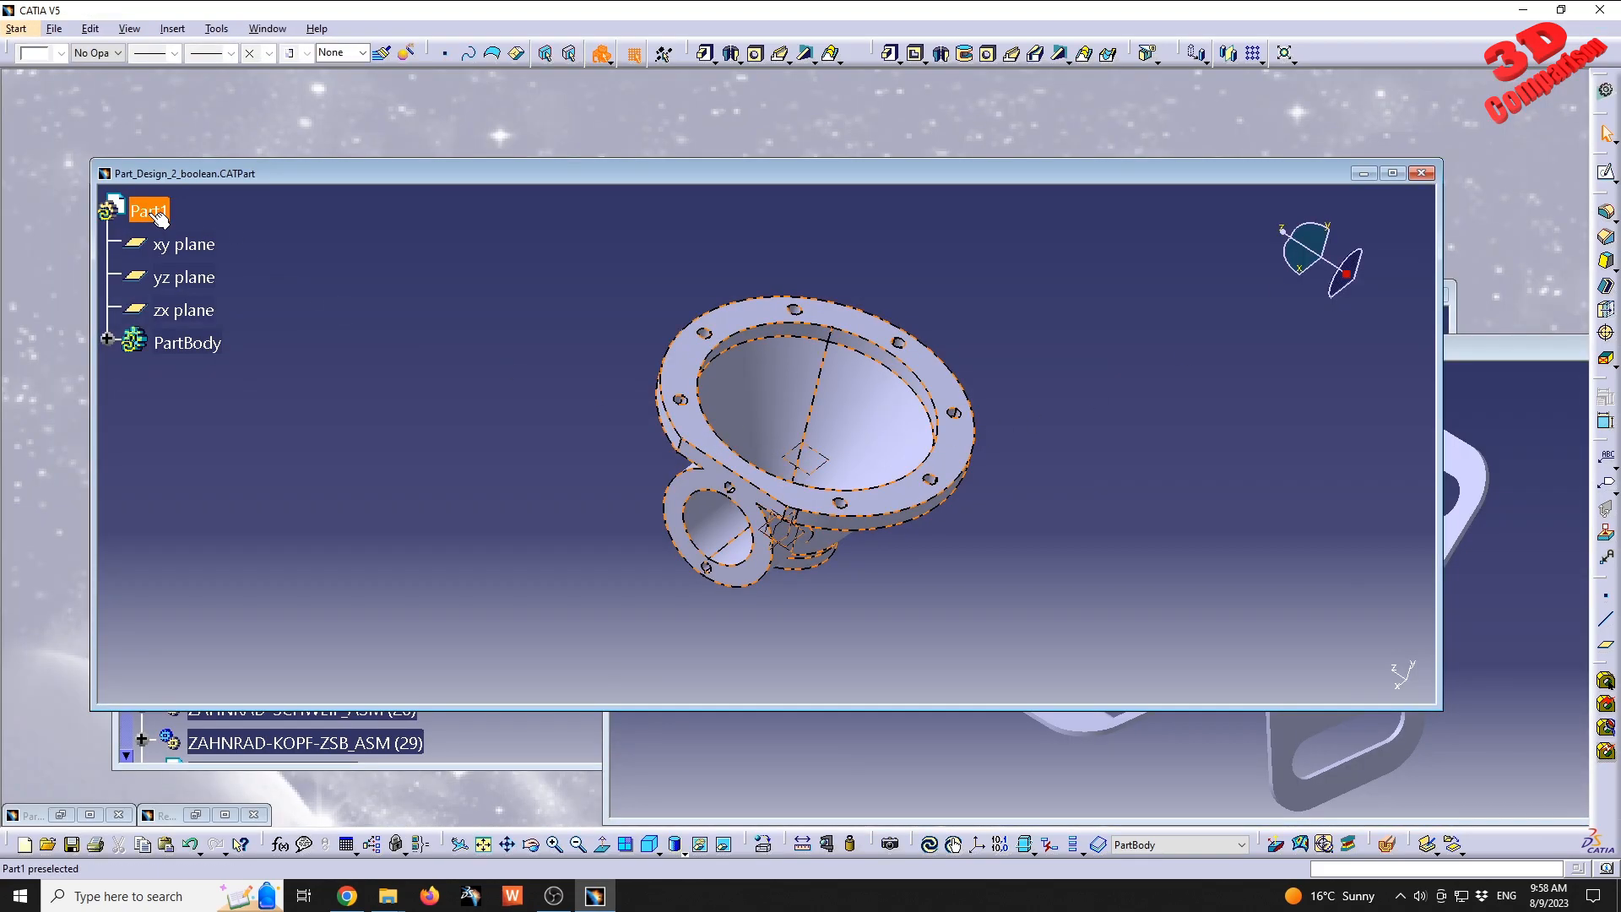
click(254, 282)
key(End)
key(BackSpace)
text(3)
click(1292, 732)
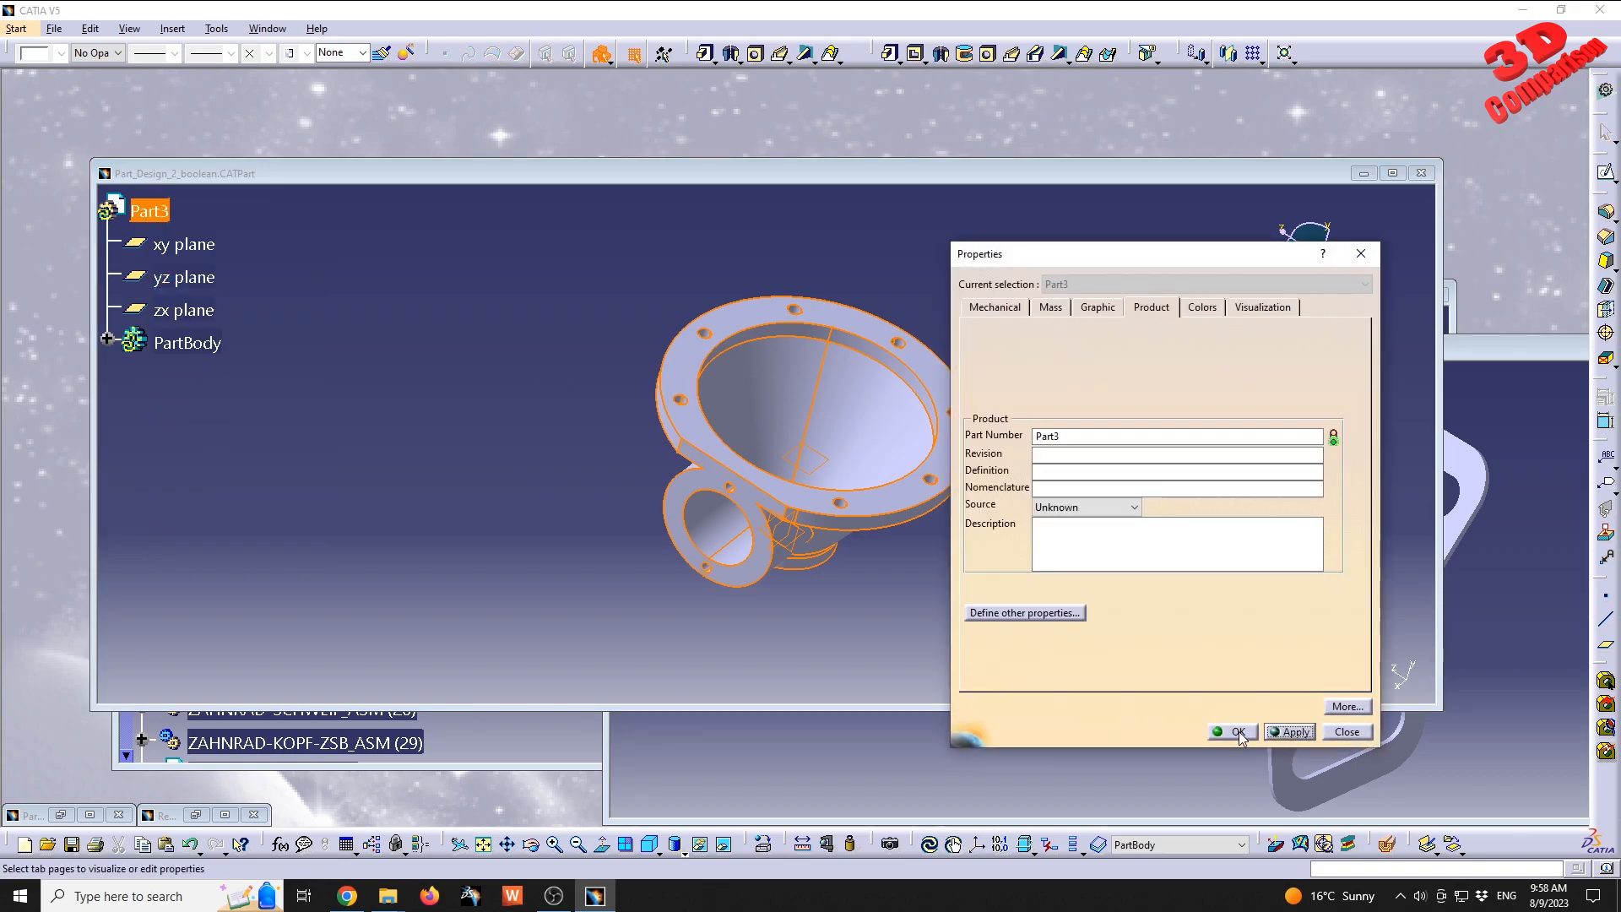
click(1236, 732)
- Minimize the Part_Design_2_boolean.CATPart and Sheet_metal.CATPart windows and bring up Part_Design_1.CATPart
click(1364, 173)
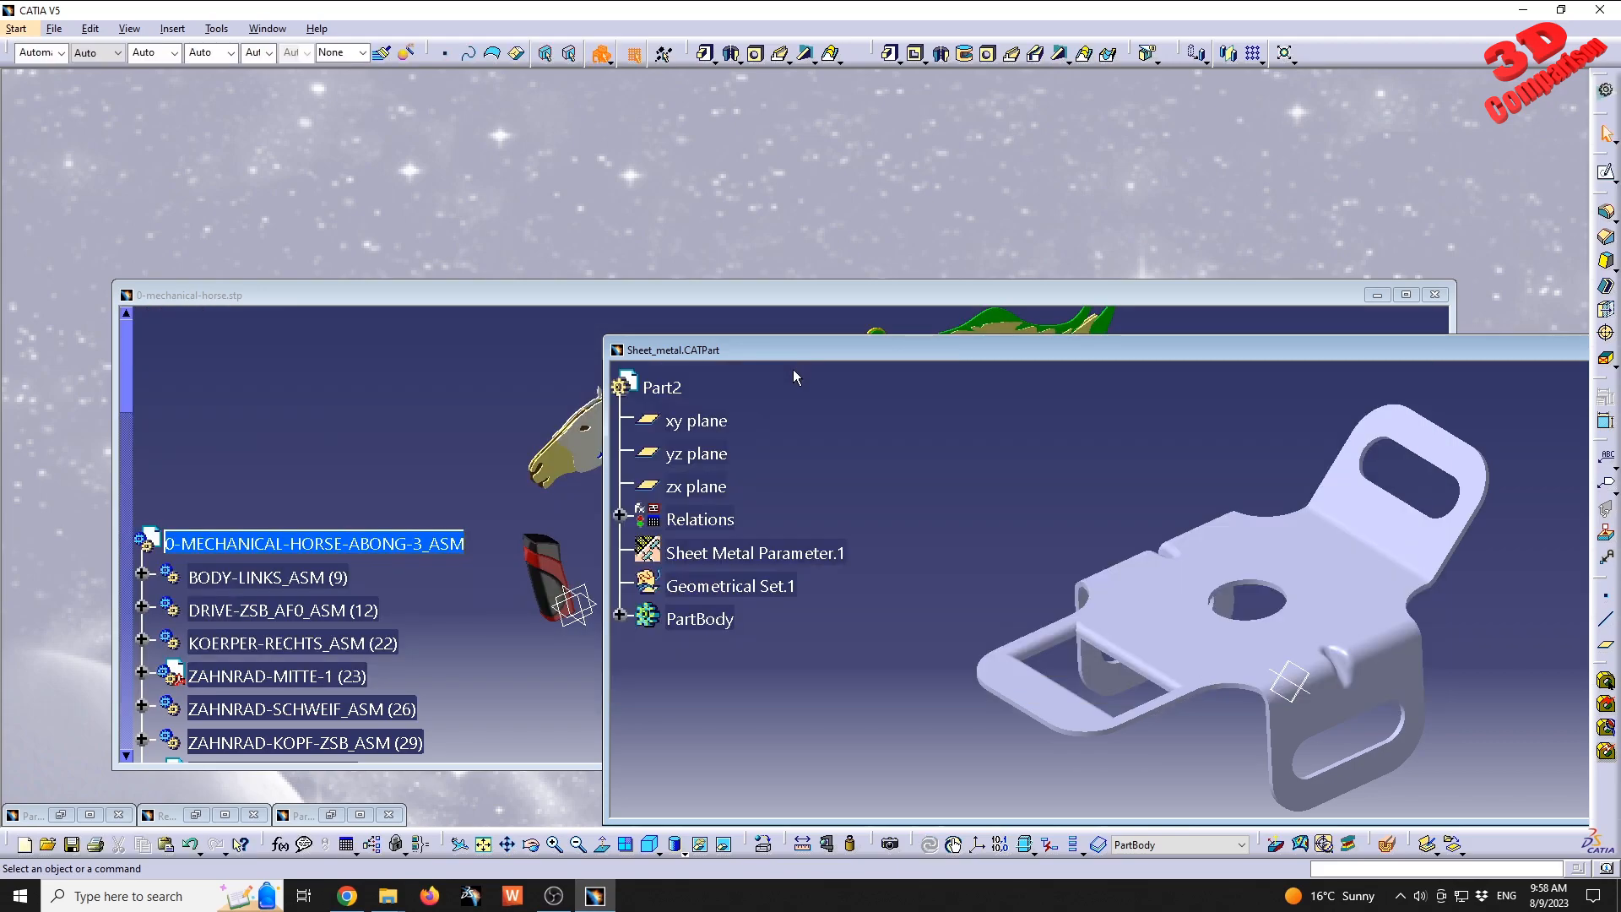
drag(1474, 358, 1110, 334)
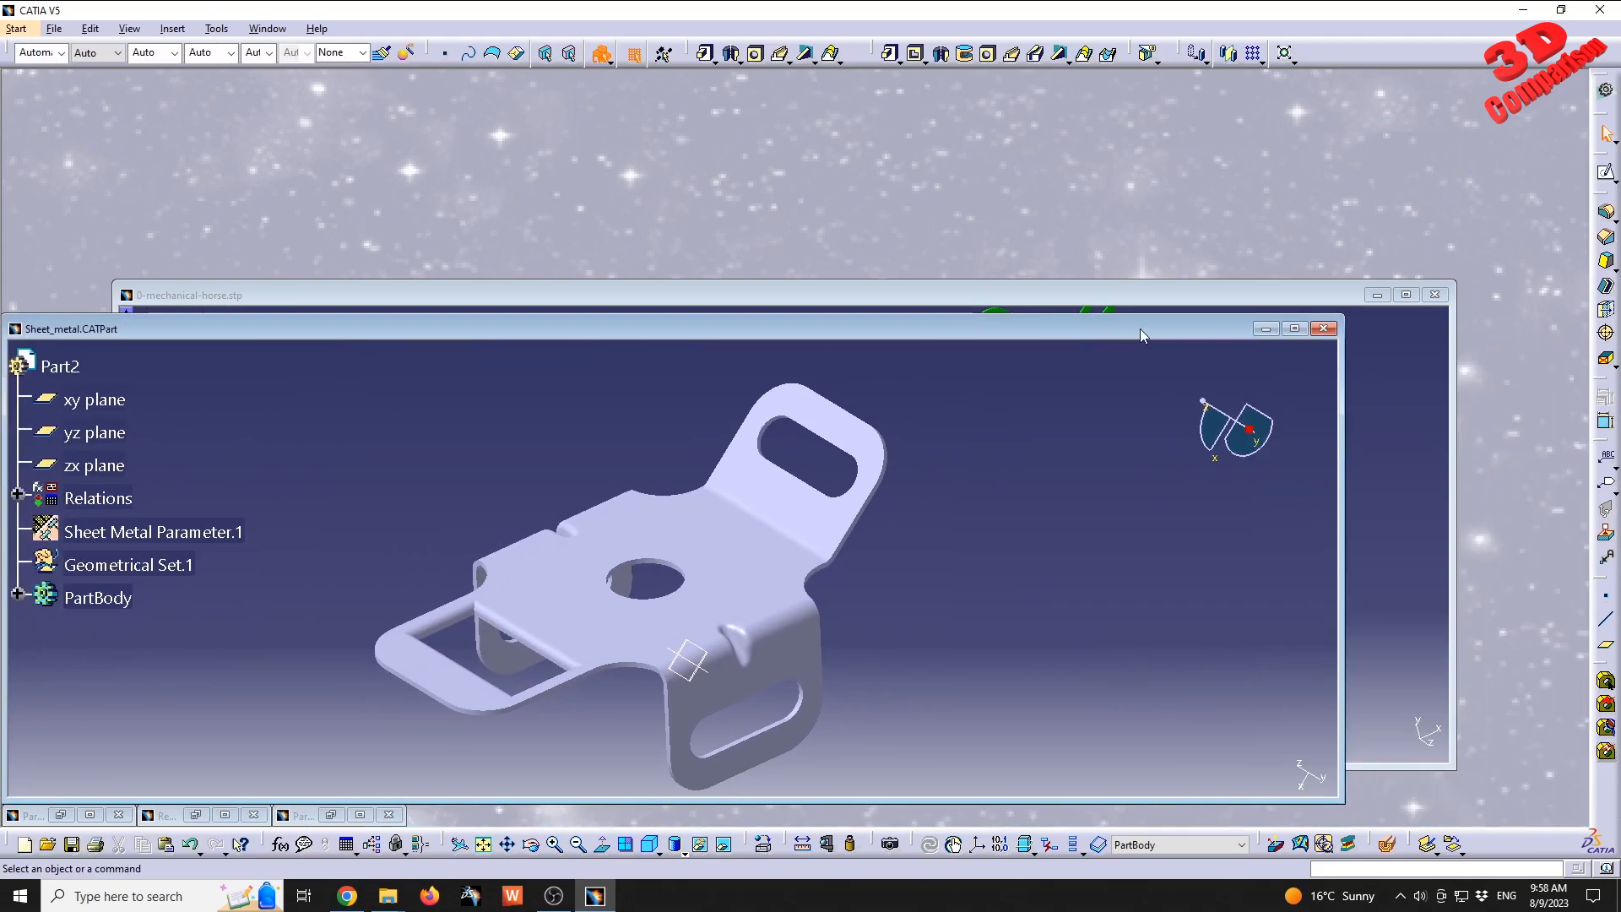
click(1265, 329)
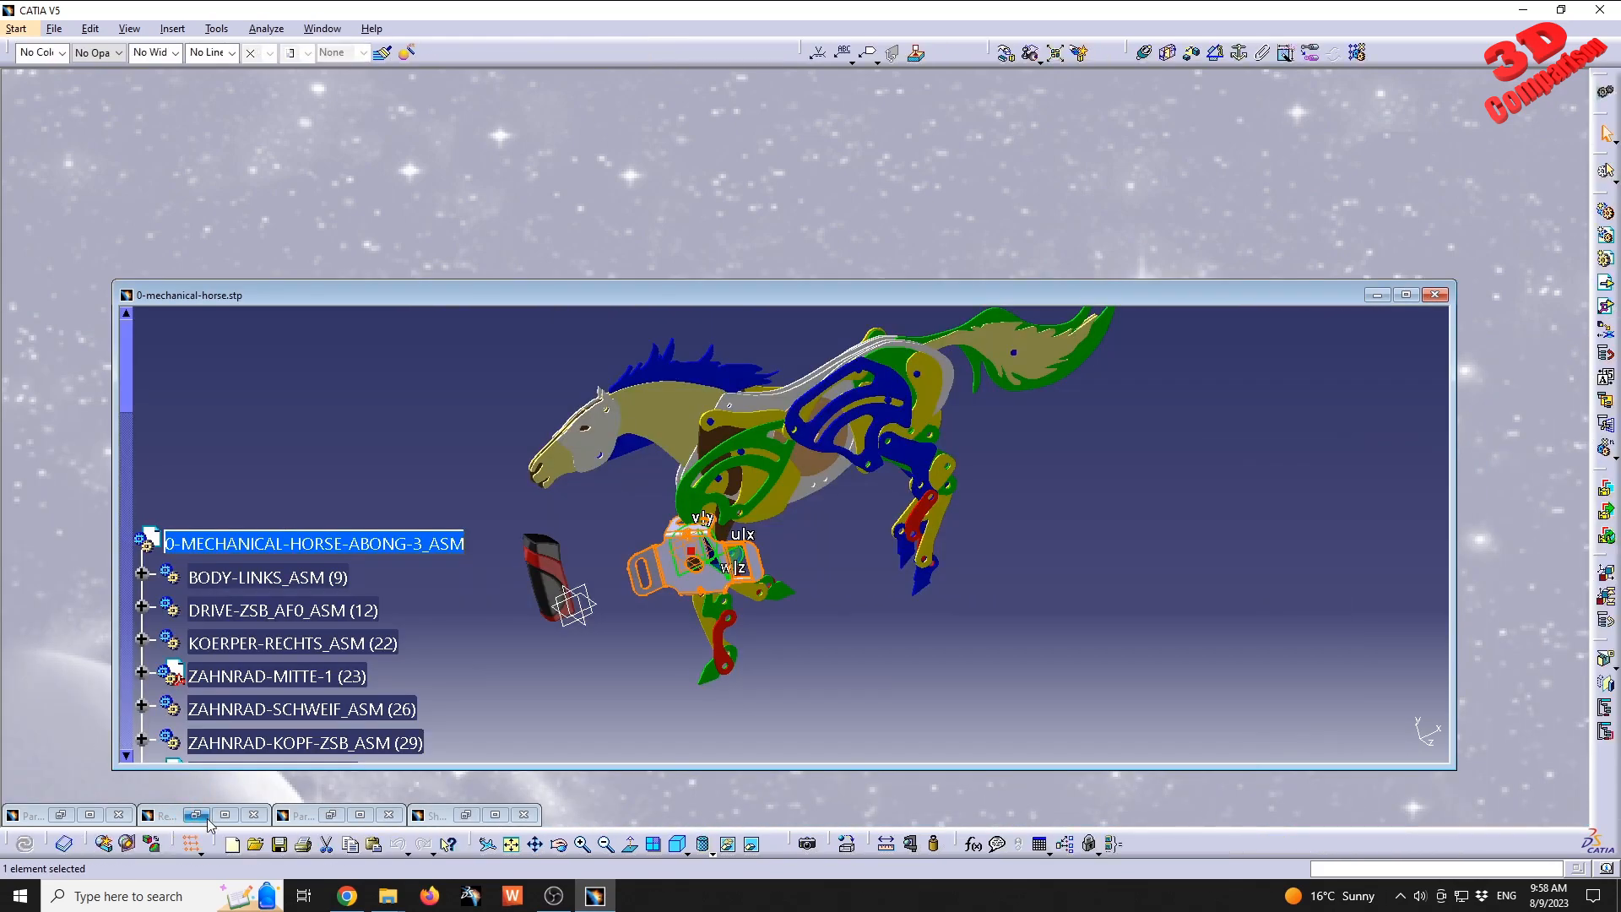
click(71, 816)
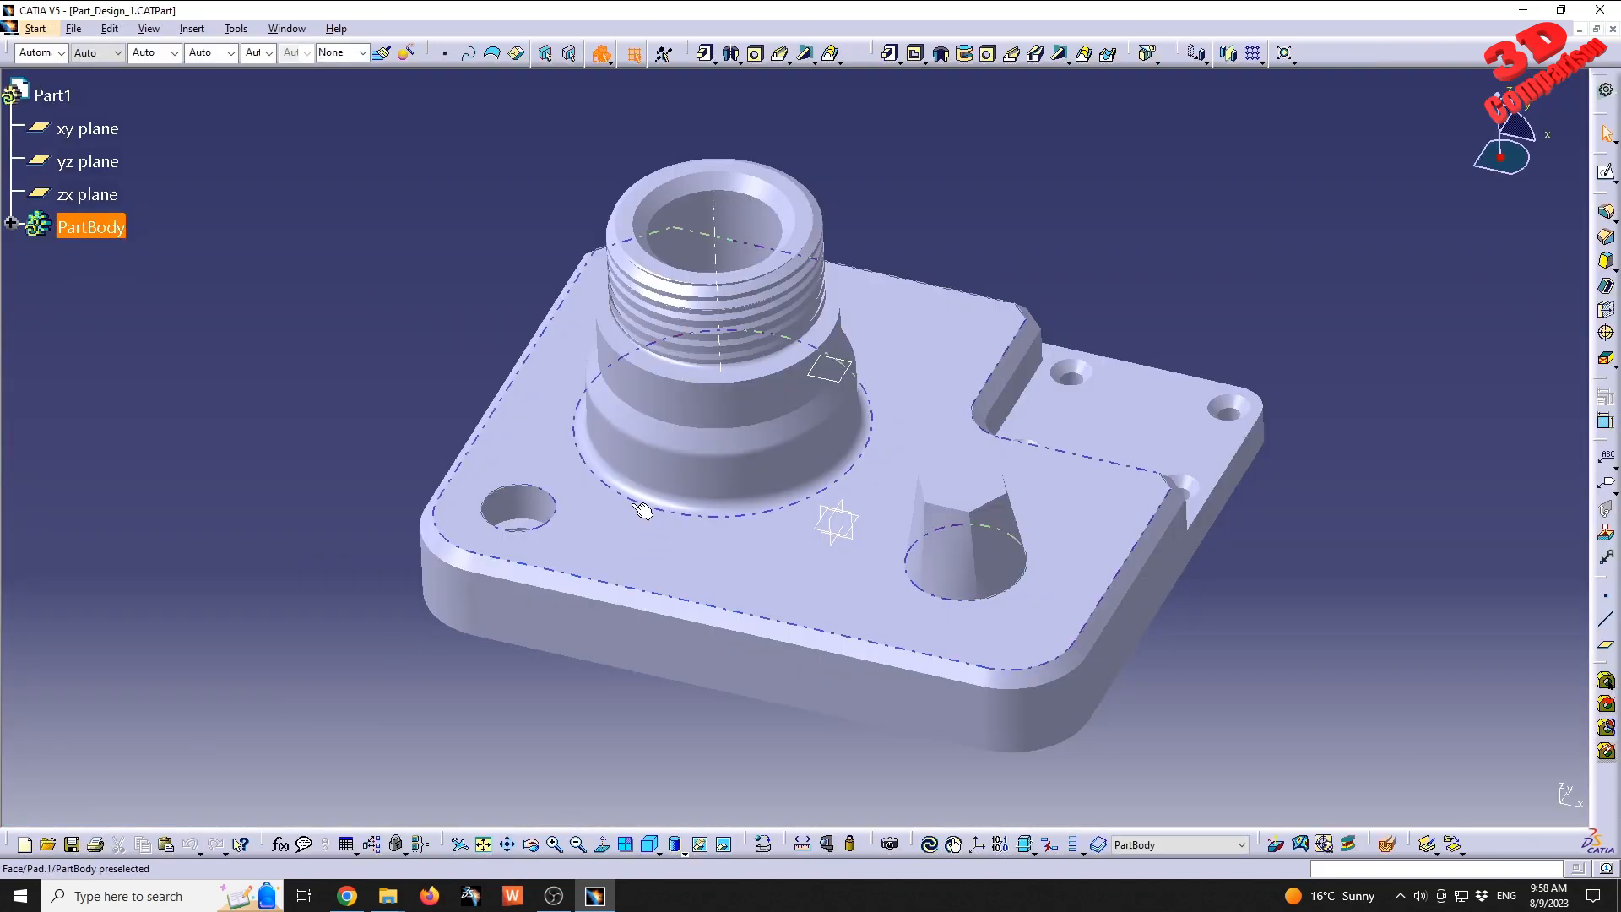
- Set the part number of Part1 in Part_Design_1.CATPart to Part3 through its properties
right_click(51, 94)
click(124, 167)
click(1081, 436)
key(BackSpace)
text(3)
click(1290, 732)
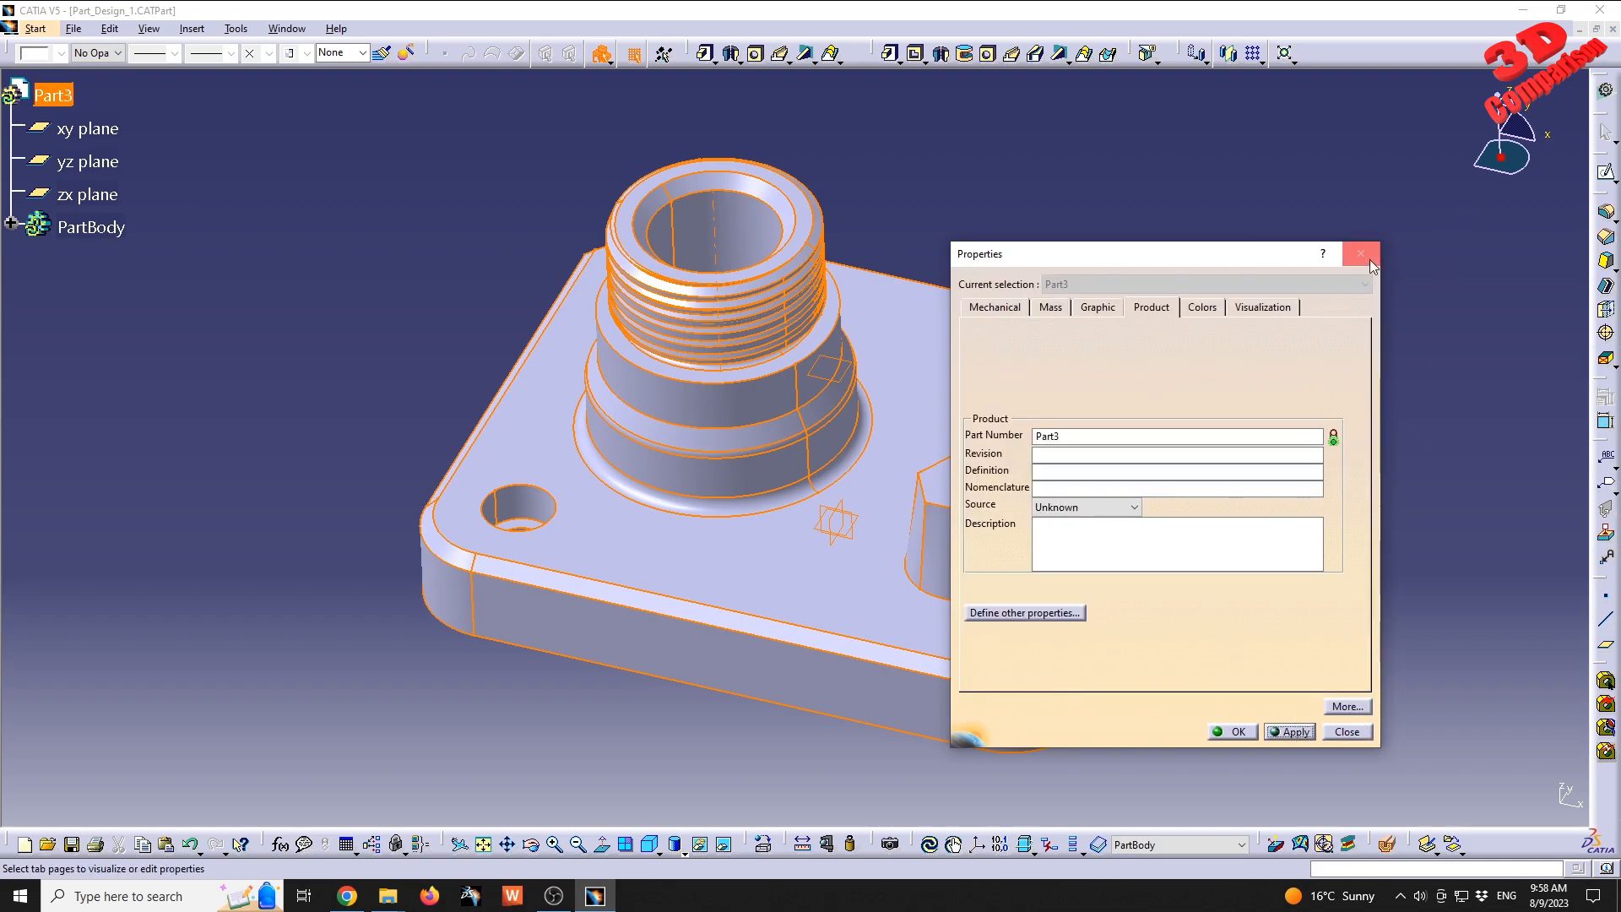
click(1235, 733)
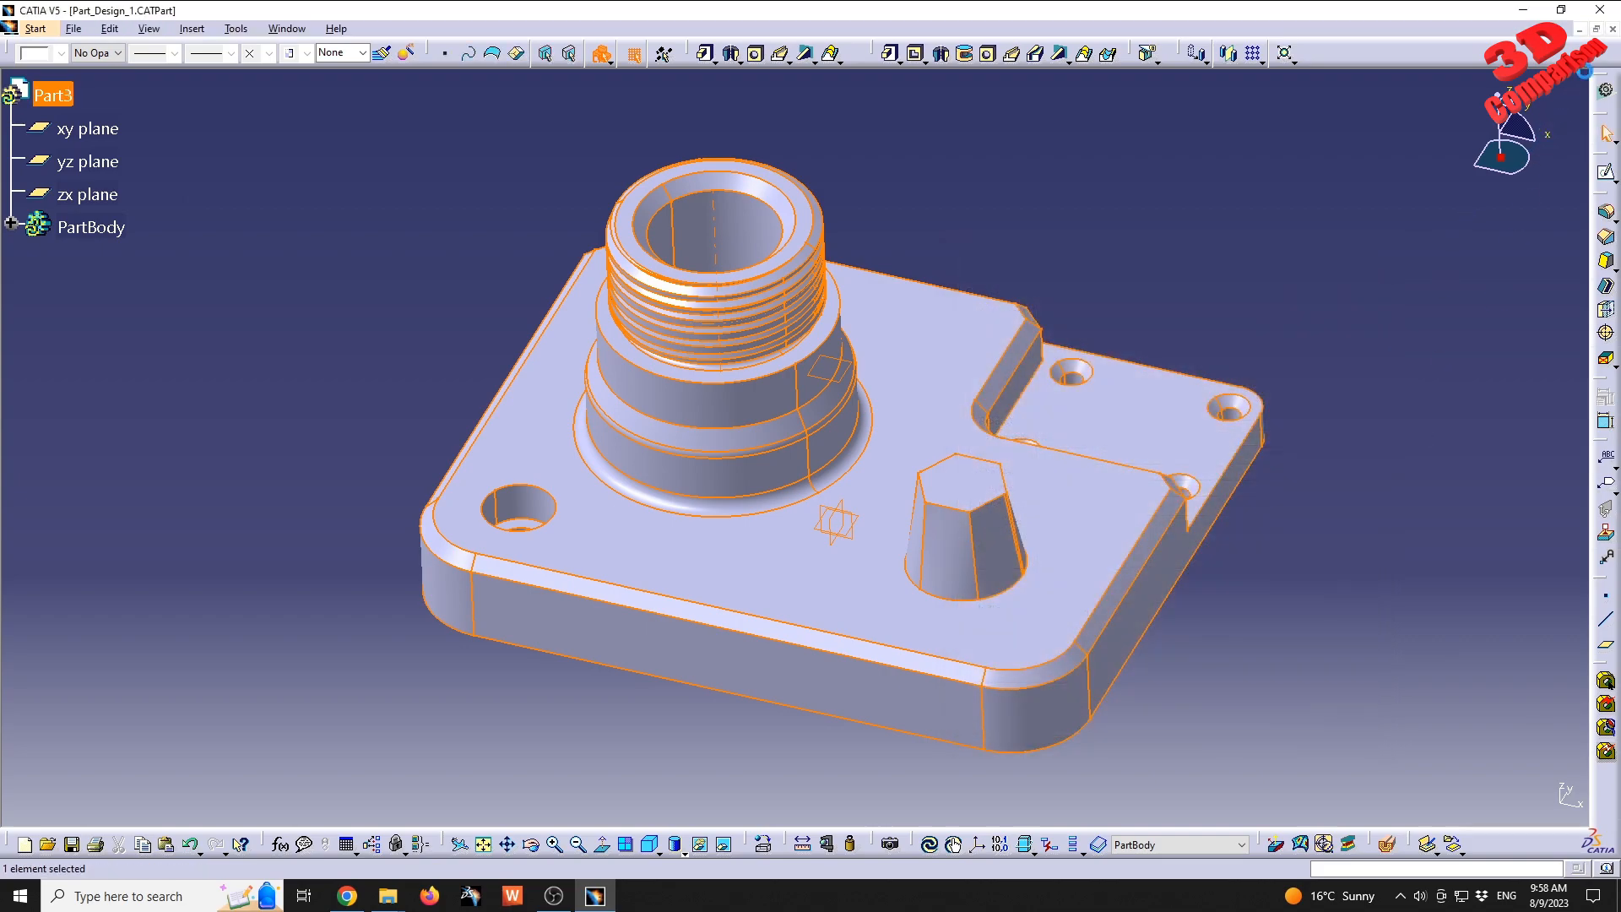
- Arrange Part_Design_1.CATPart beside the horse window and copy its Part3 into the root assembly 0-MECHANICAL-HORSE-ABONG-3_ASM
click(1596, 30)
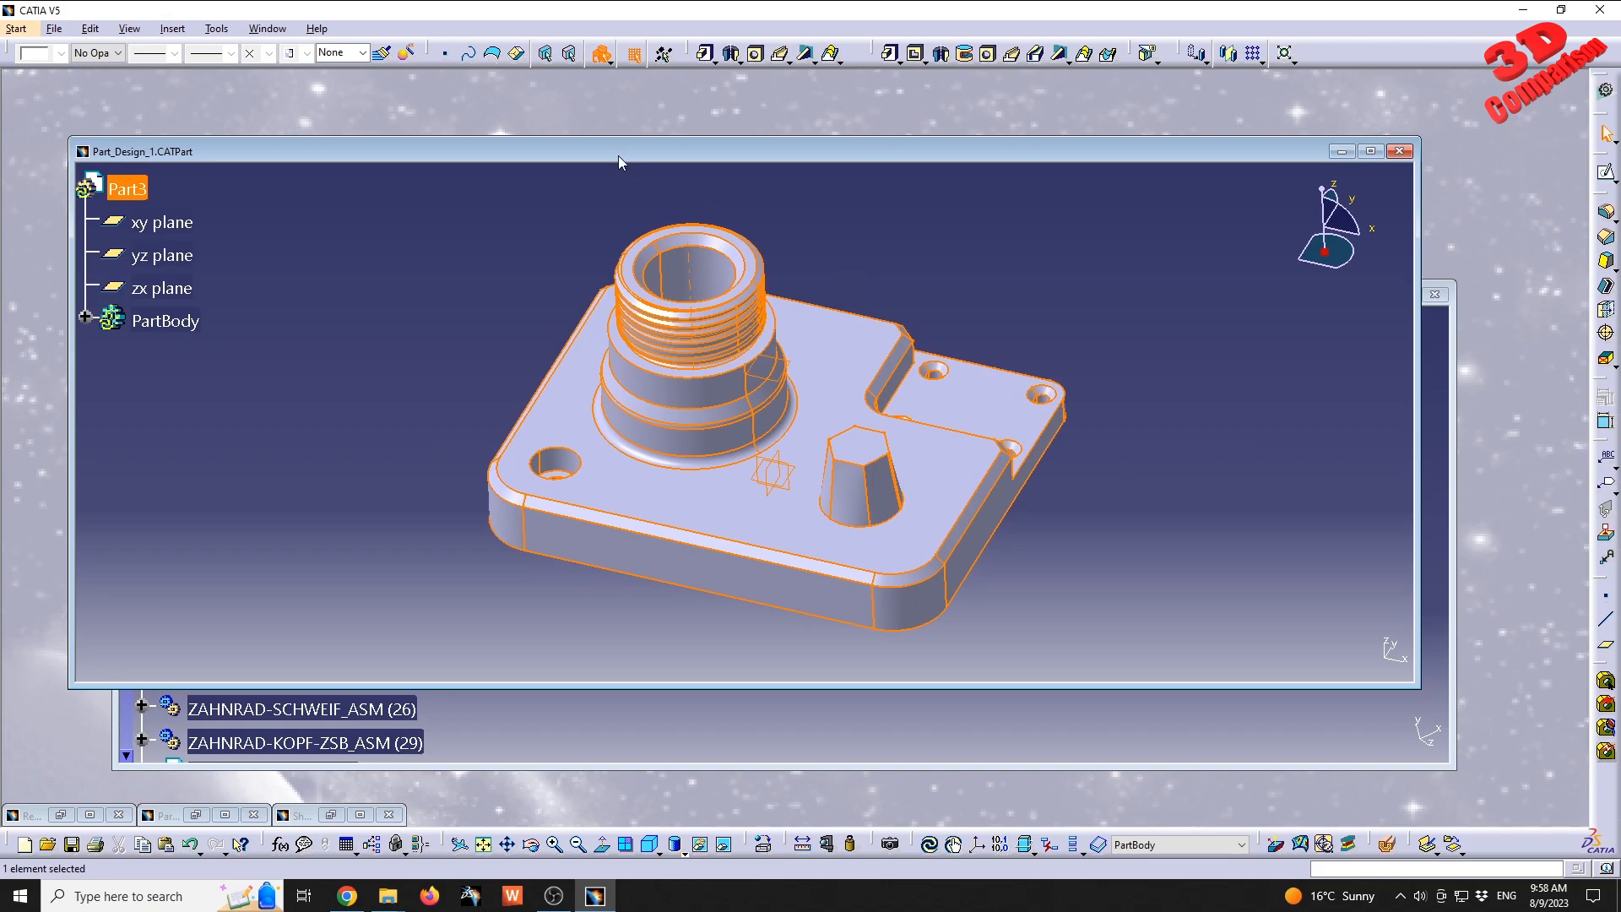
drag(618, 156, 1189, 246)
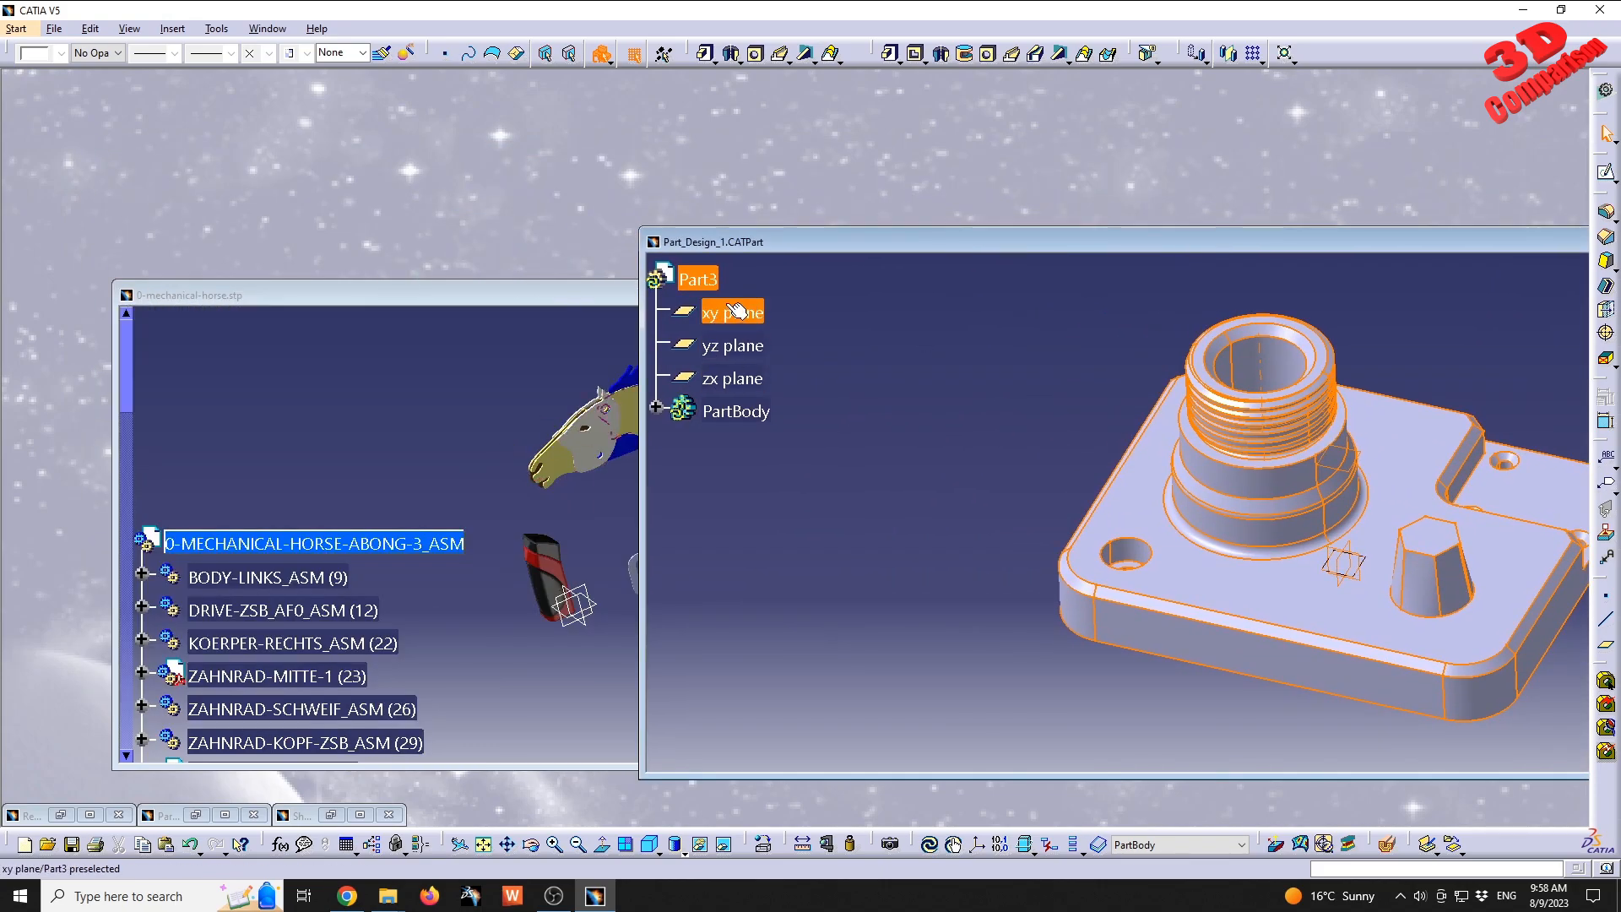
click(342, 547)
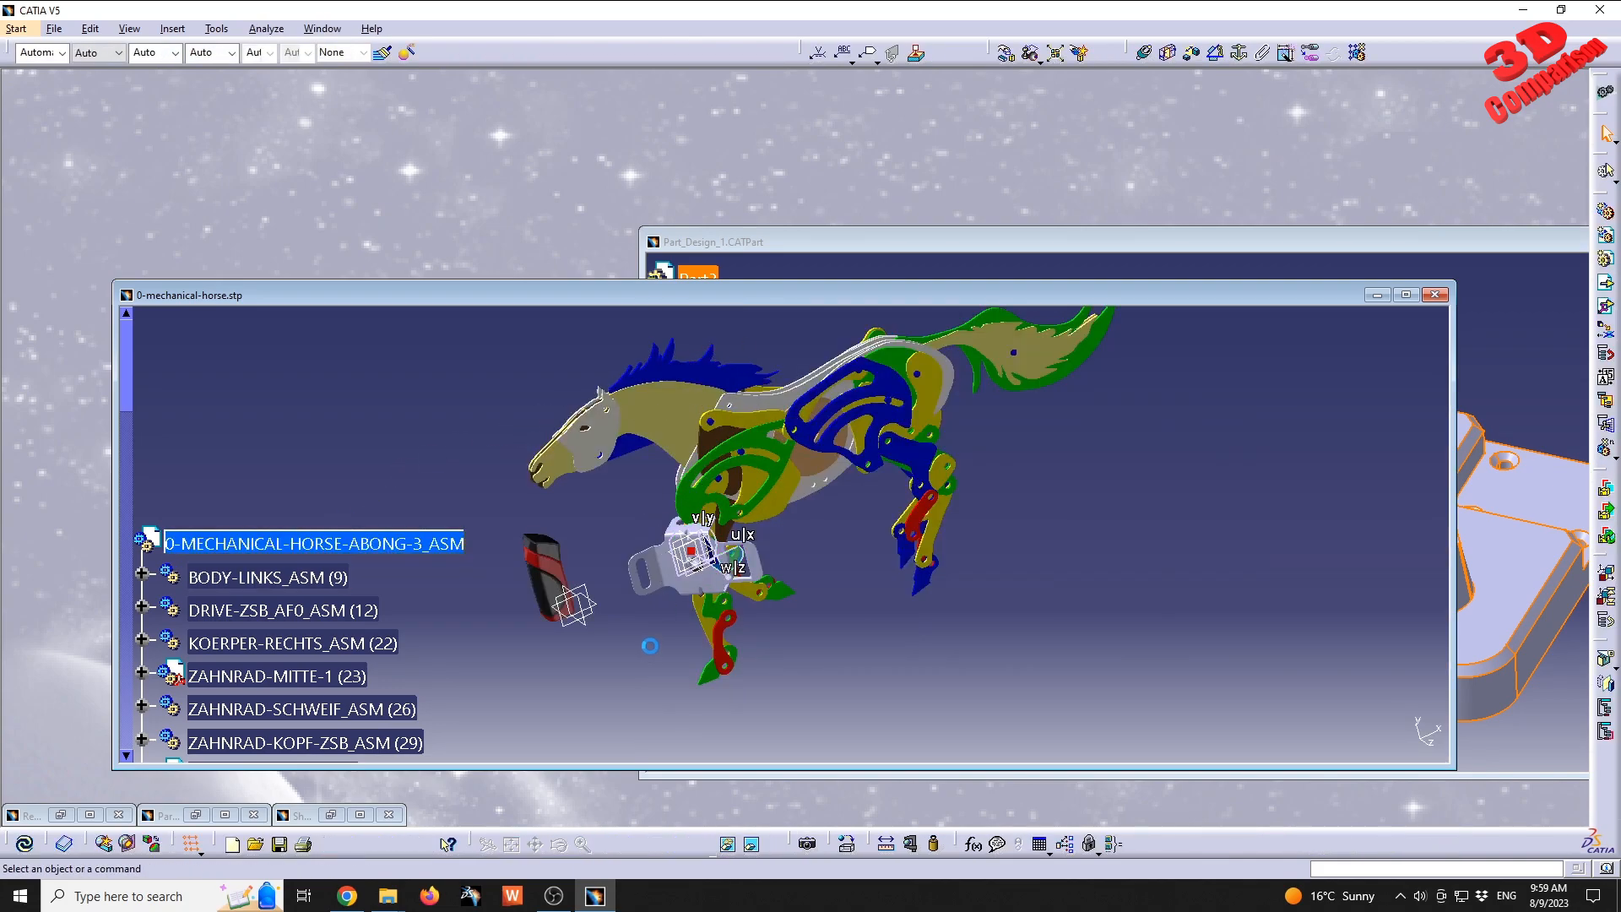
- Maximize the horse window and move the sheet metal part and the threaded plate part clear of the horse's front legs
double_click(665, 295)
middle_drag(608, 498, 629, 510)
click(724, 549)
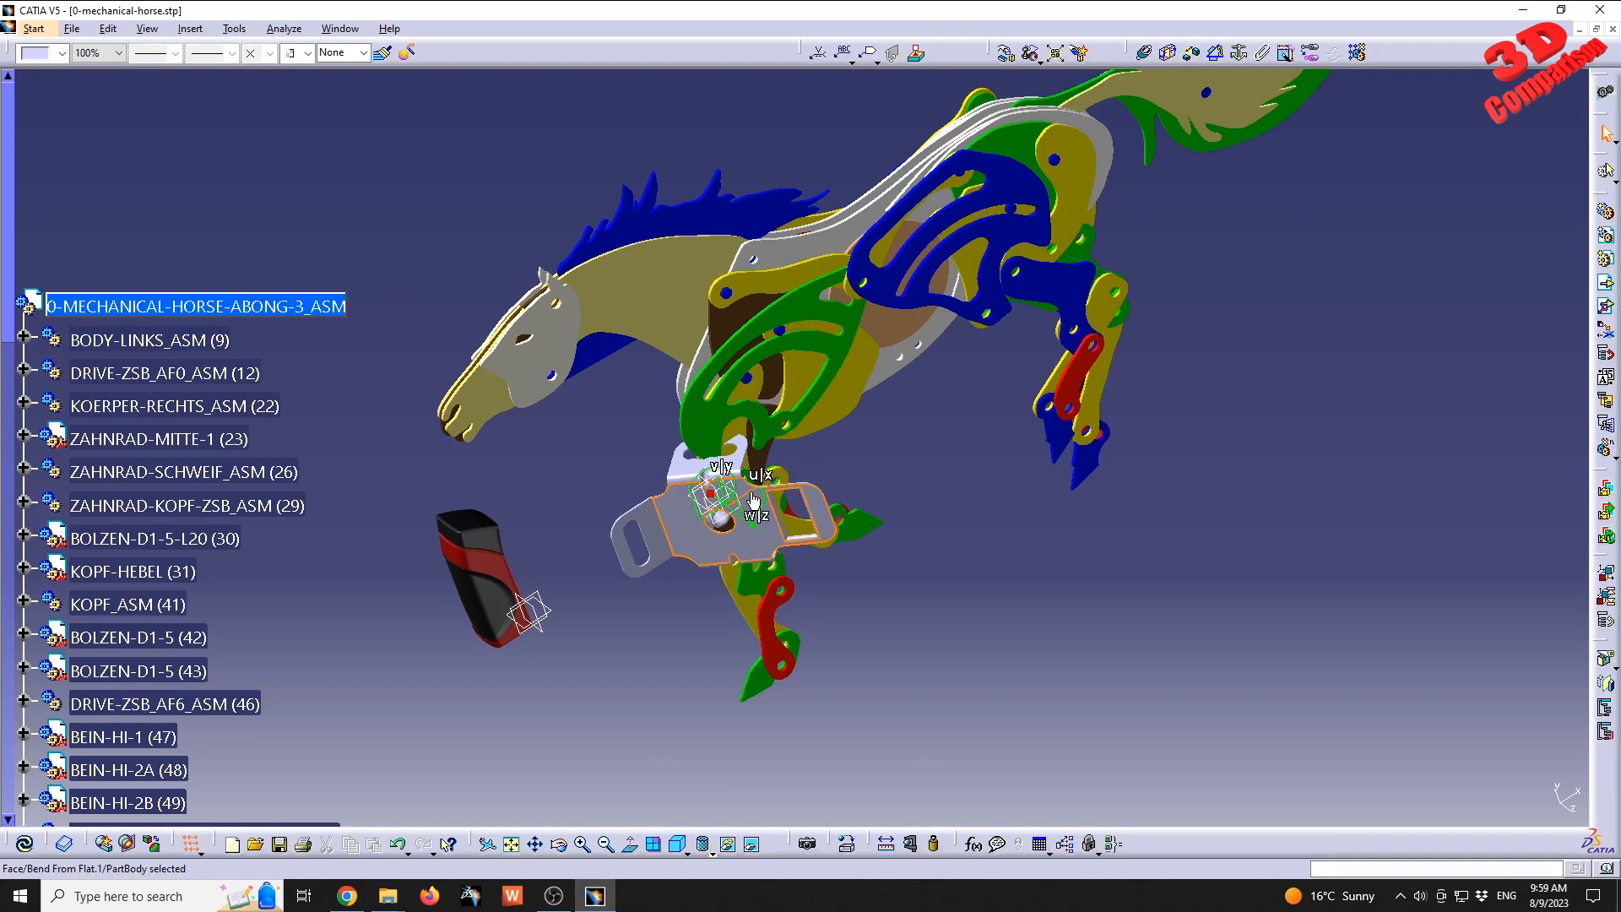
drag(746, 499, 412, 718)
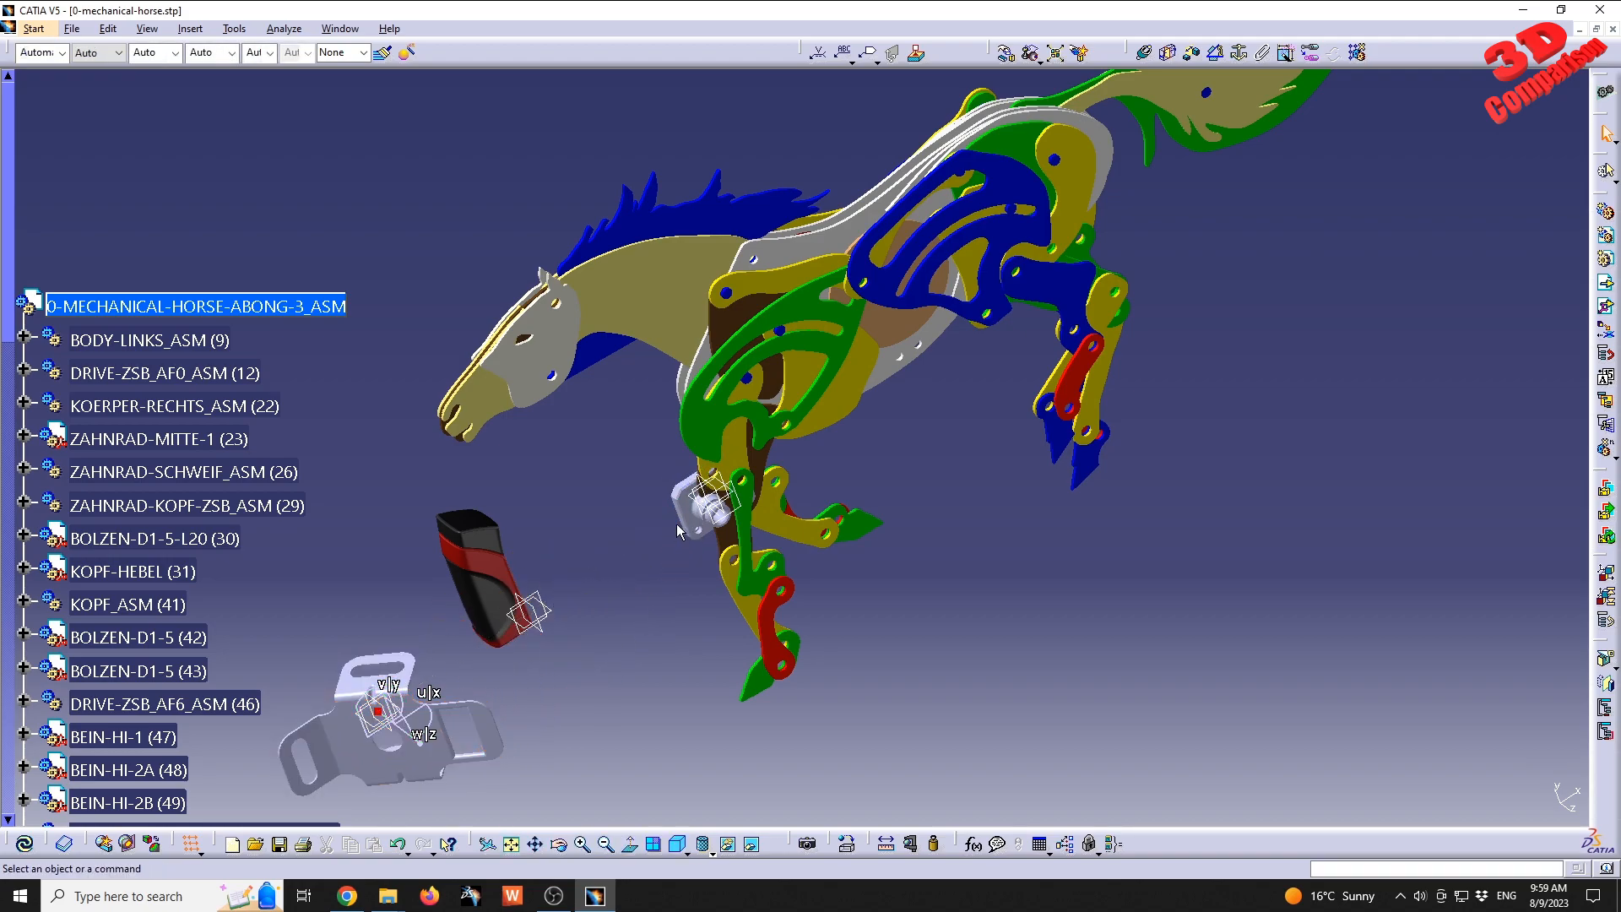
drag(692, 524, 916, 654)
click(1027, 569)
middle_drag(642, 605, 699, 536)
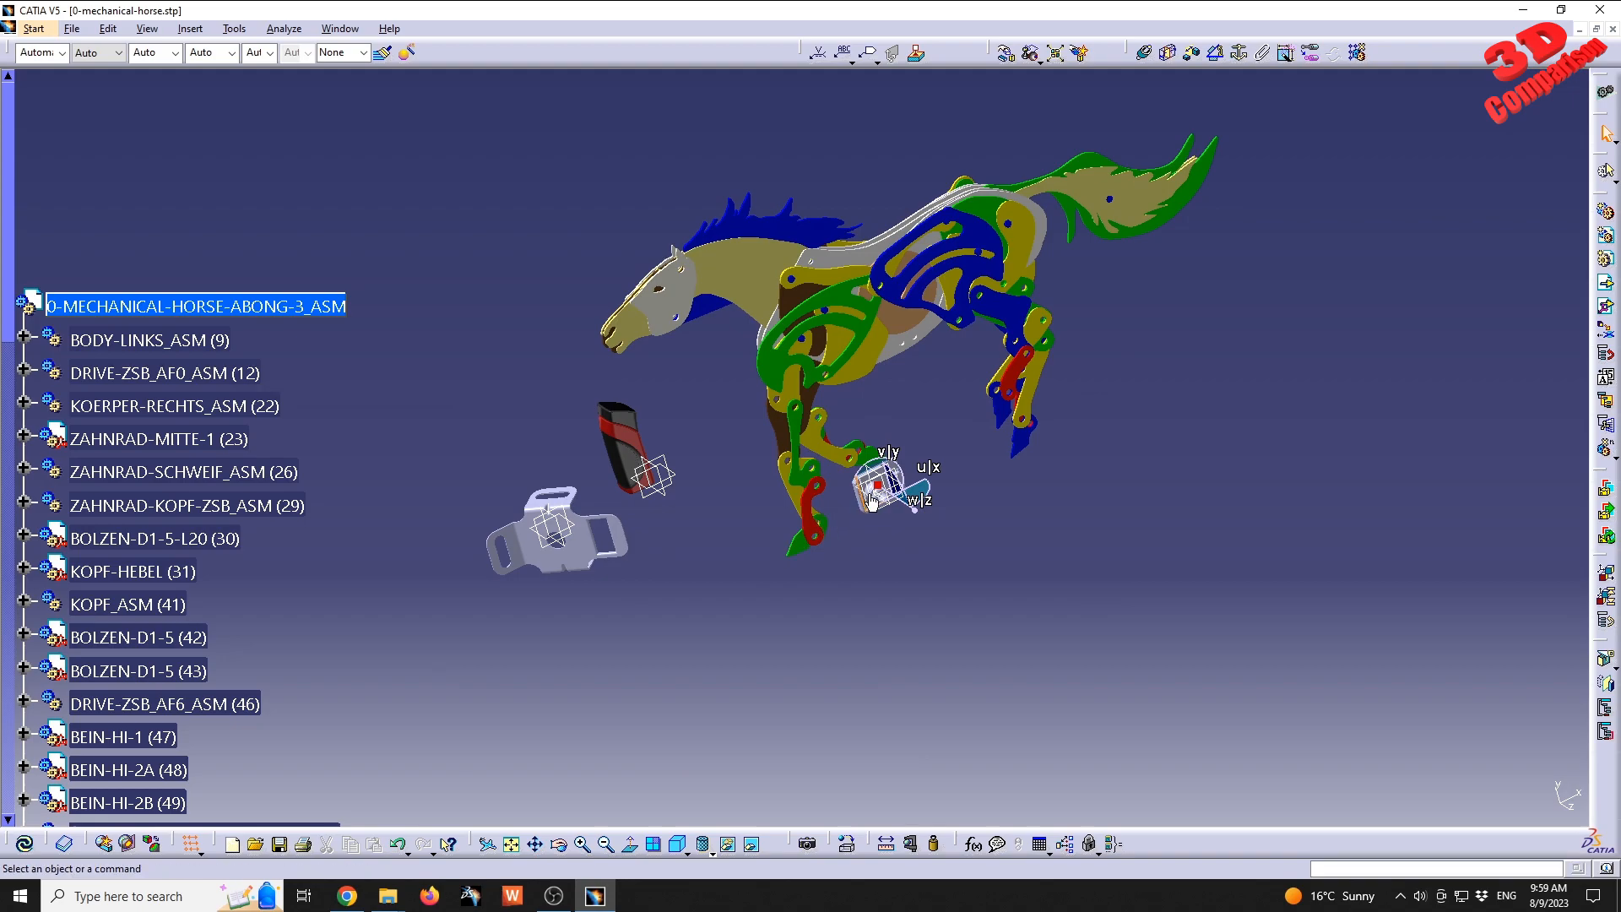
- Bring up Part_Design_2_boolean.CATPart and arrange it with the horse window so both specification trees are accessible
click(342, 29)
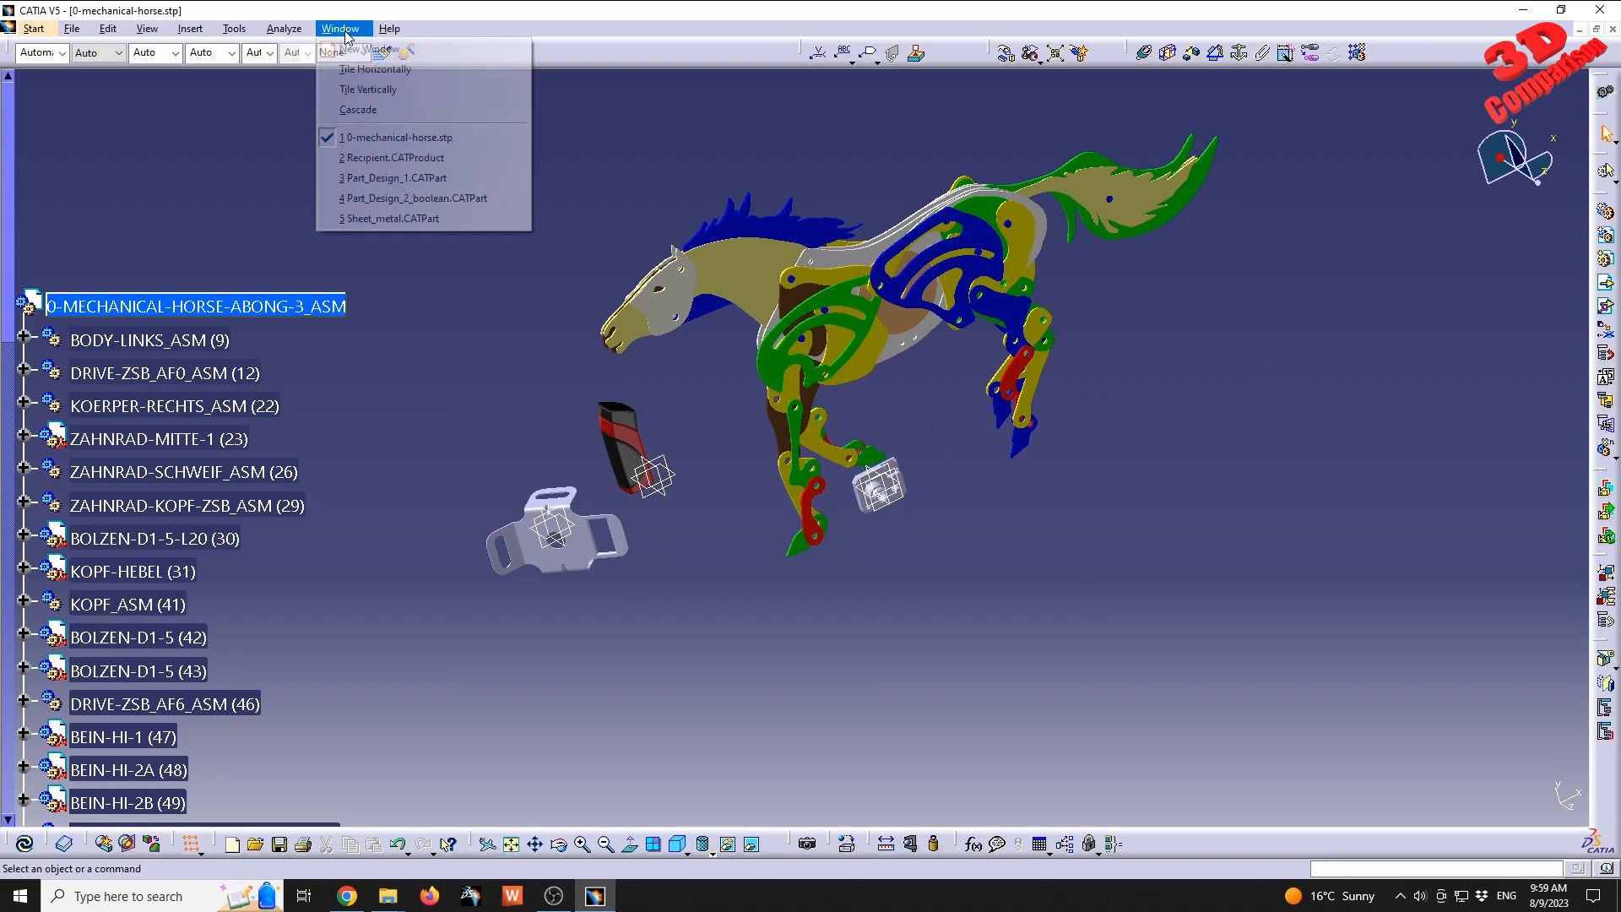
click(416, 197)
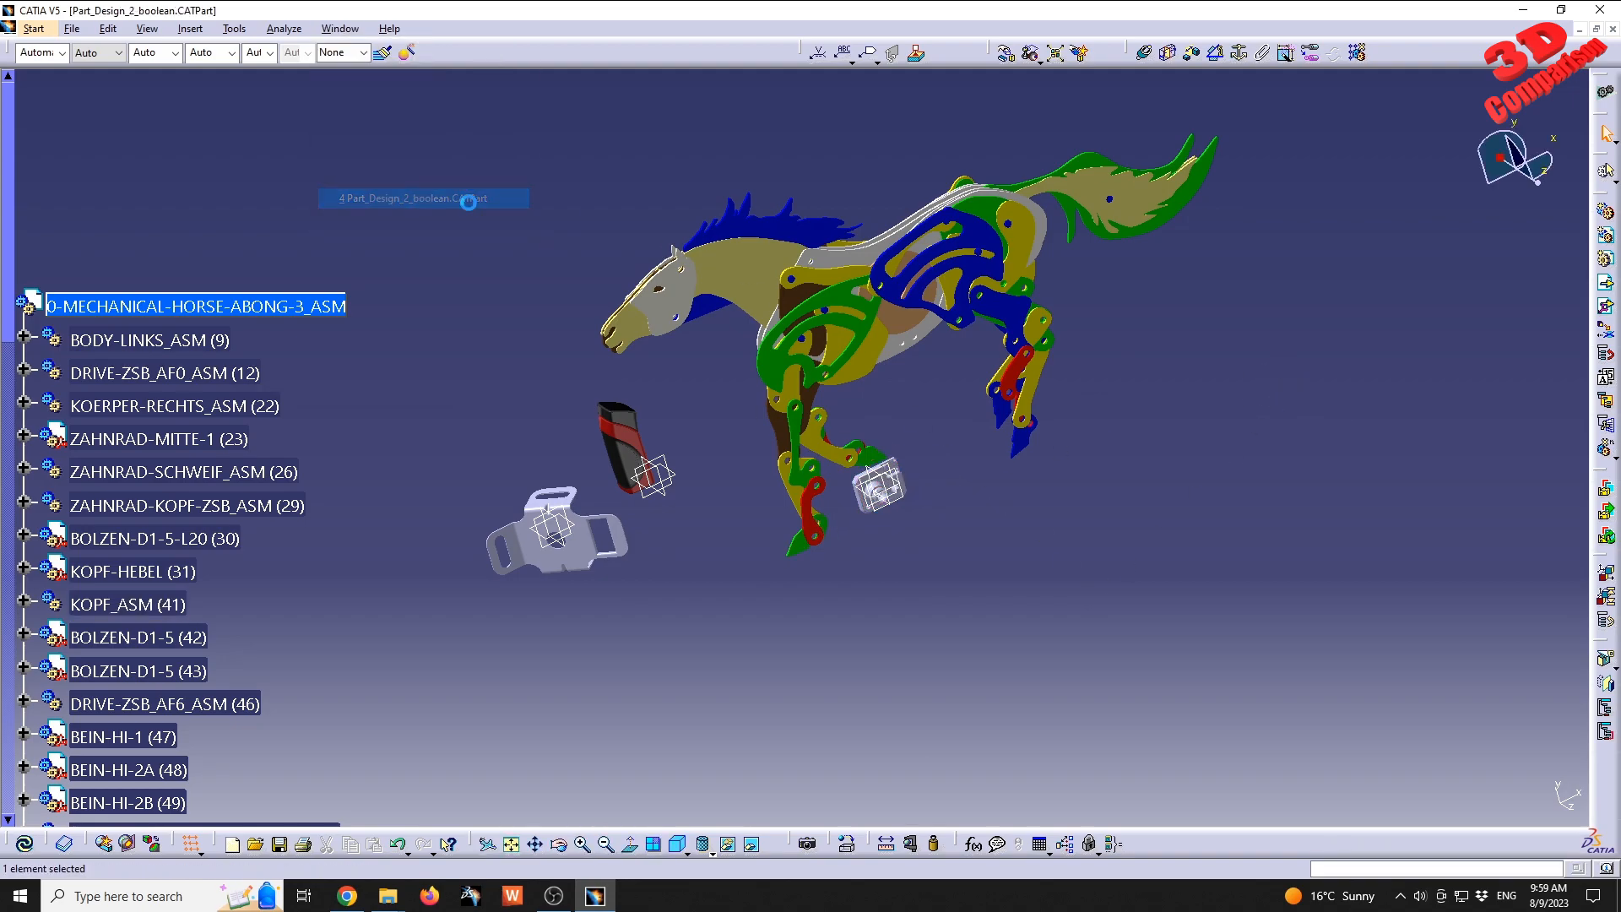
click(1596, 29)
drag(707, 178, 1051, 286)
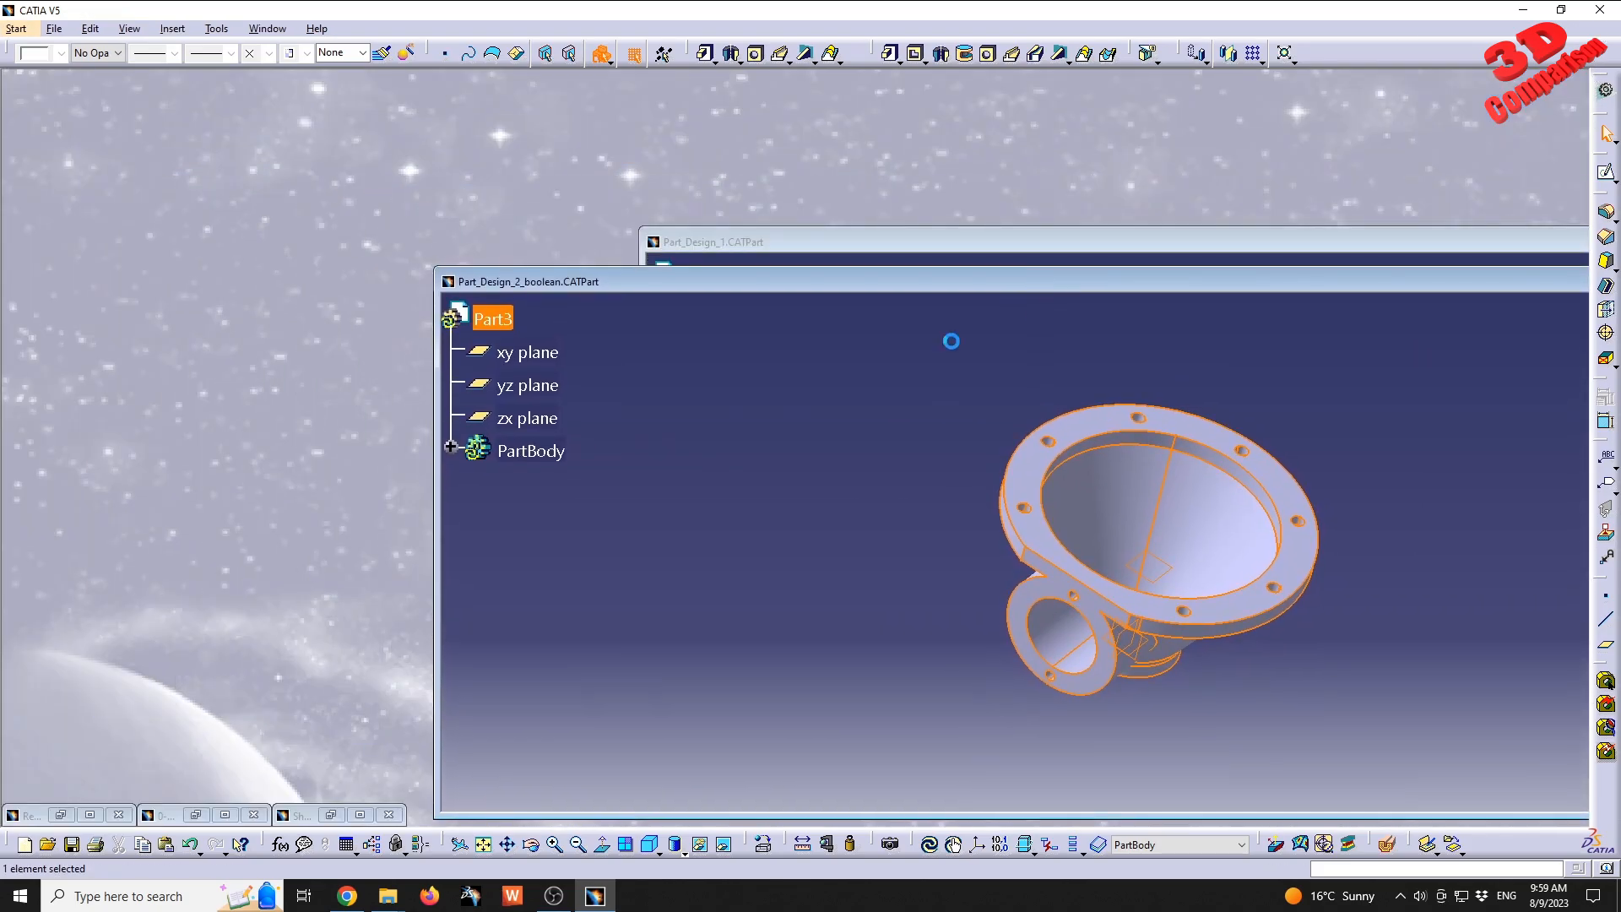
click(225, 815)
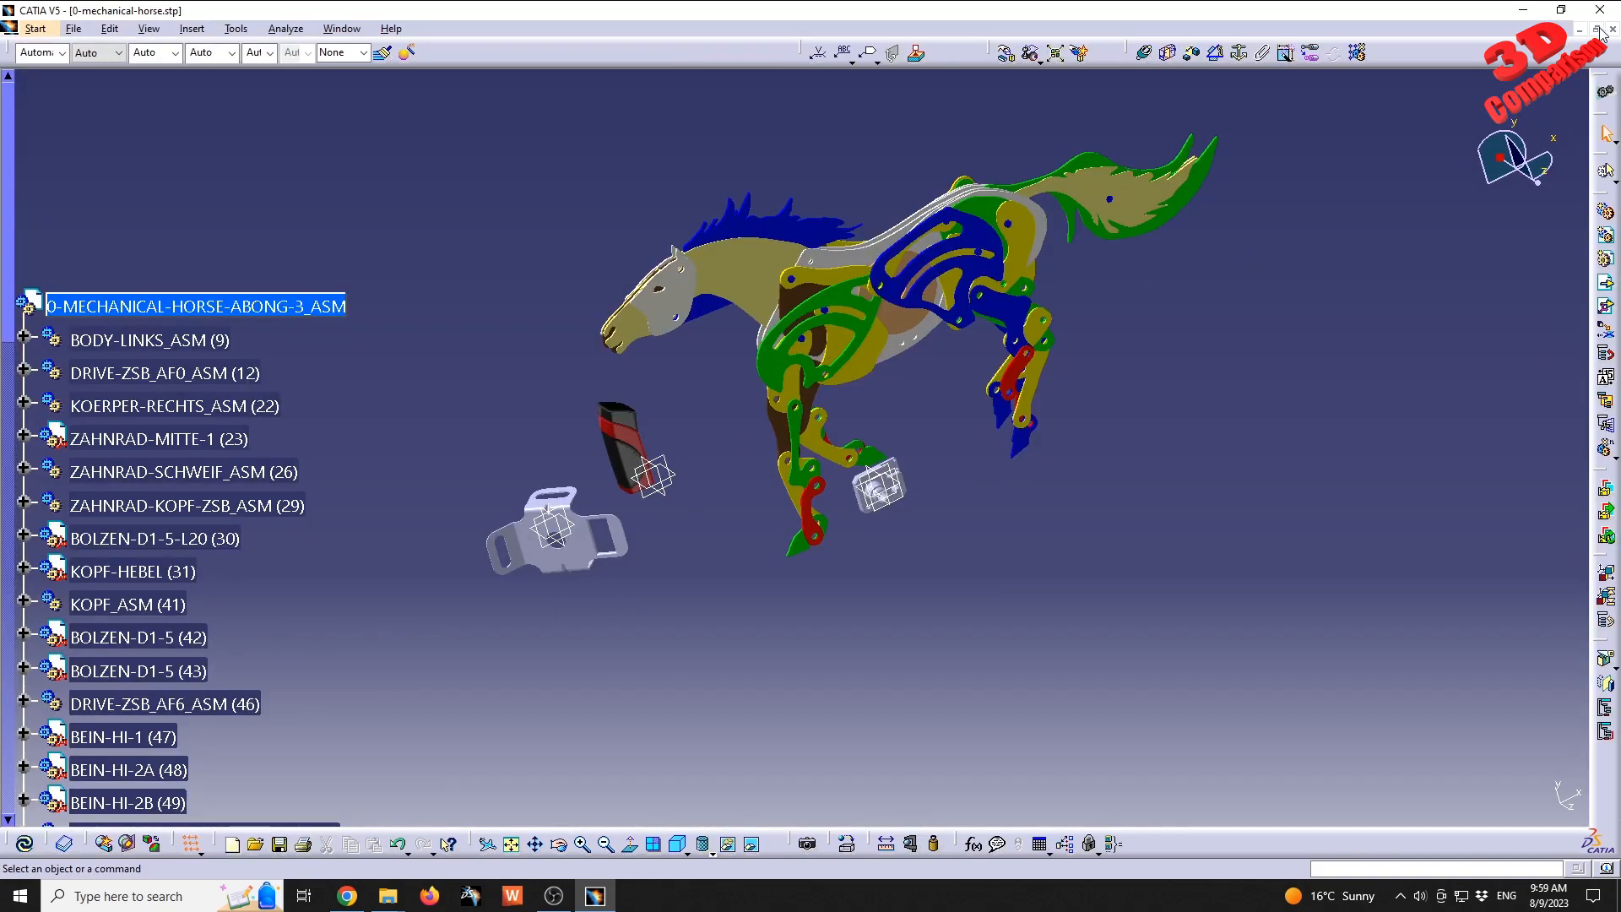
click(1598, 30)
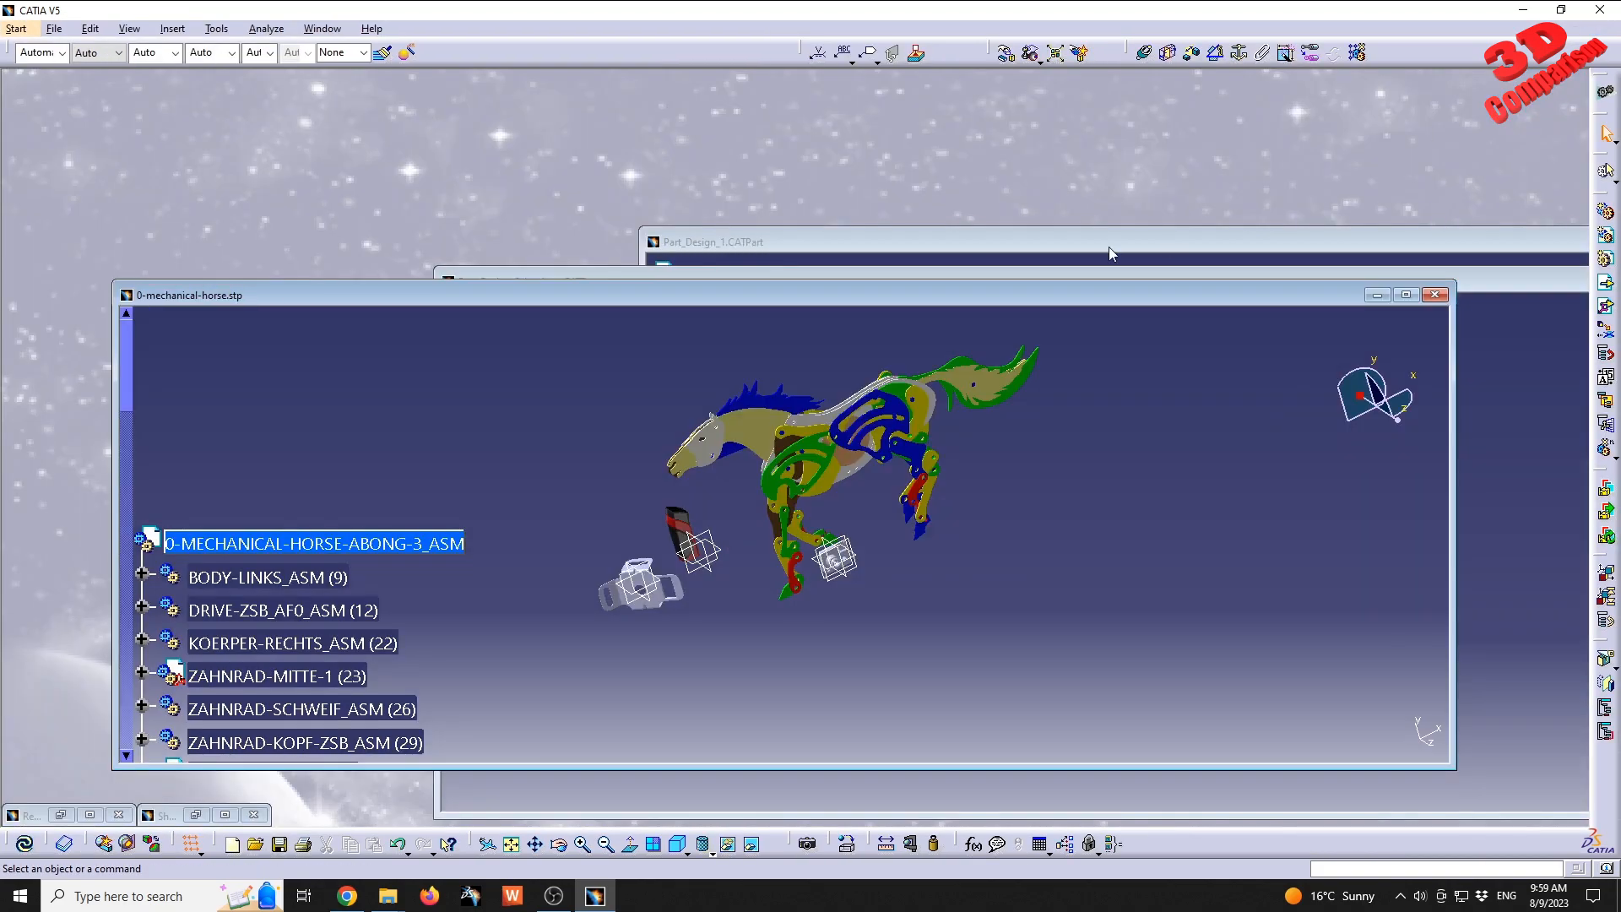
drag(750, 304, 686, 441)
- Try to copy Part3 from Part_Design_2_boolean.CATPart into the root assembly 0-MECHANICAL-HORSE-ABONG-3_ASM
click(605, 276)
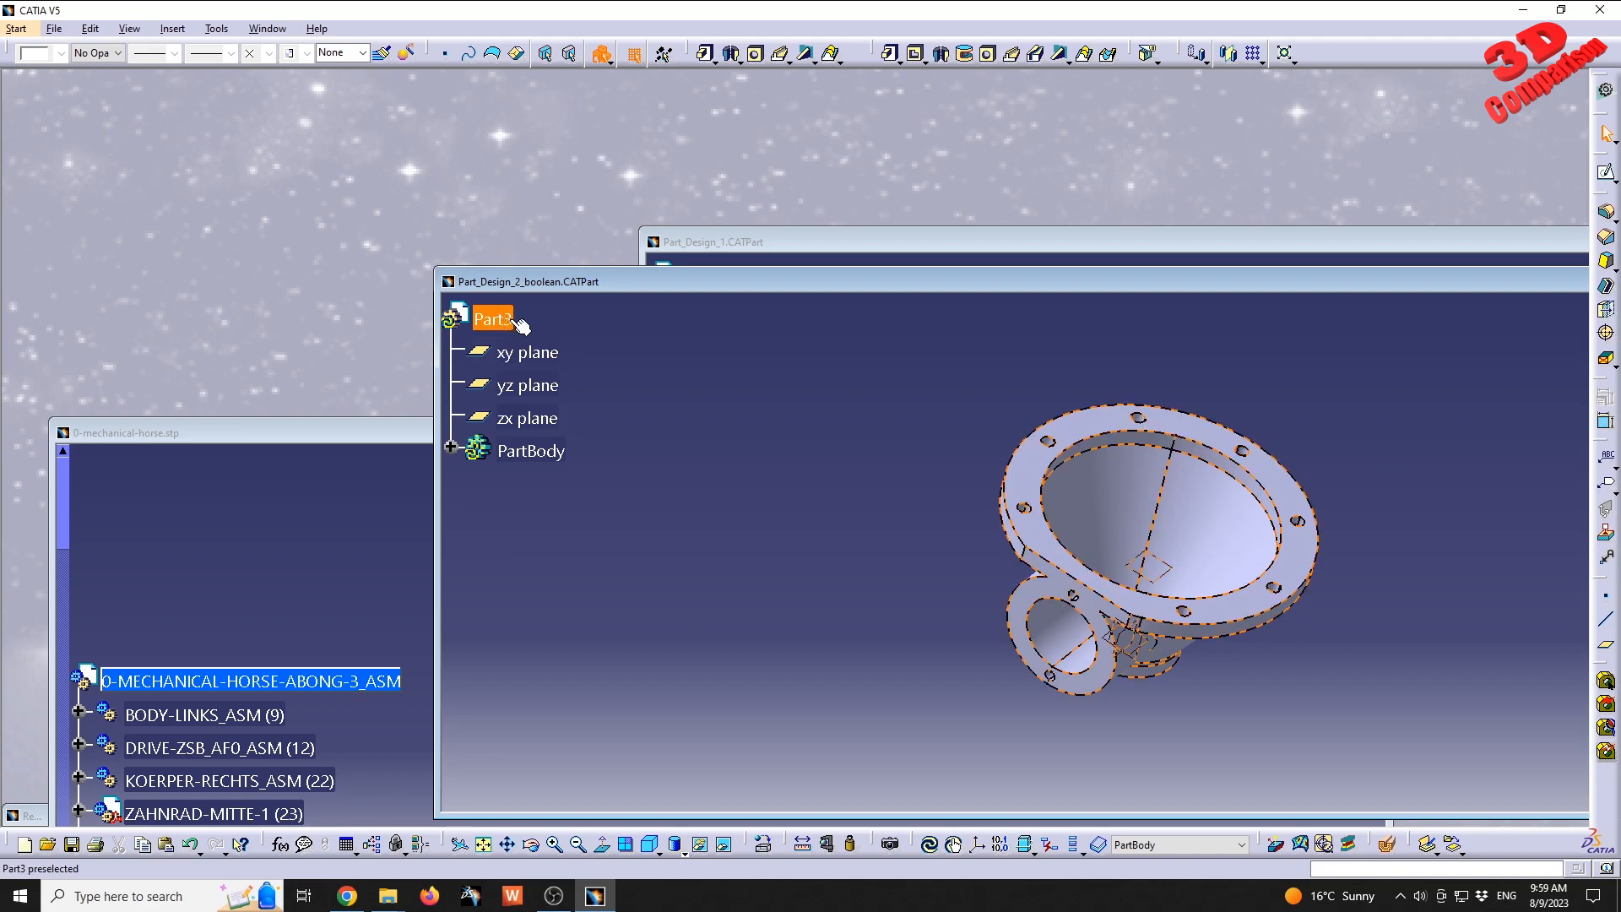
click(236, 680)
click(929, 481)
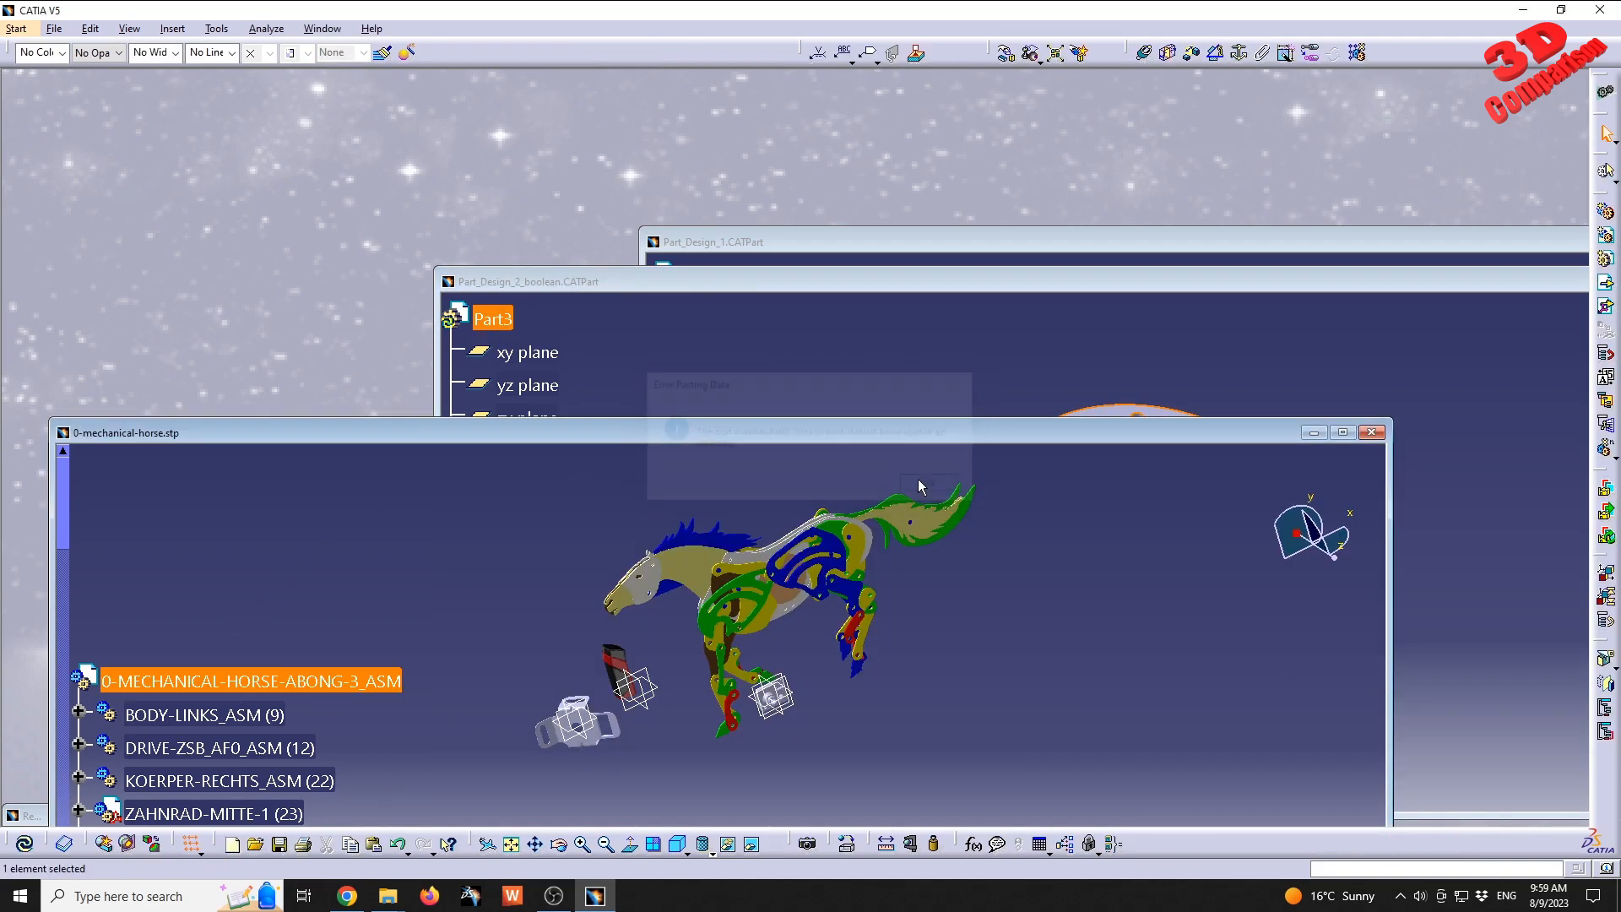
- Change the part number in Part_Design_2_boolean.CATPart to Part4 through its properties
click(573, 290)
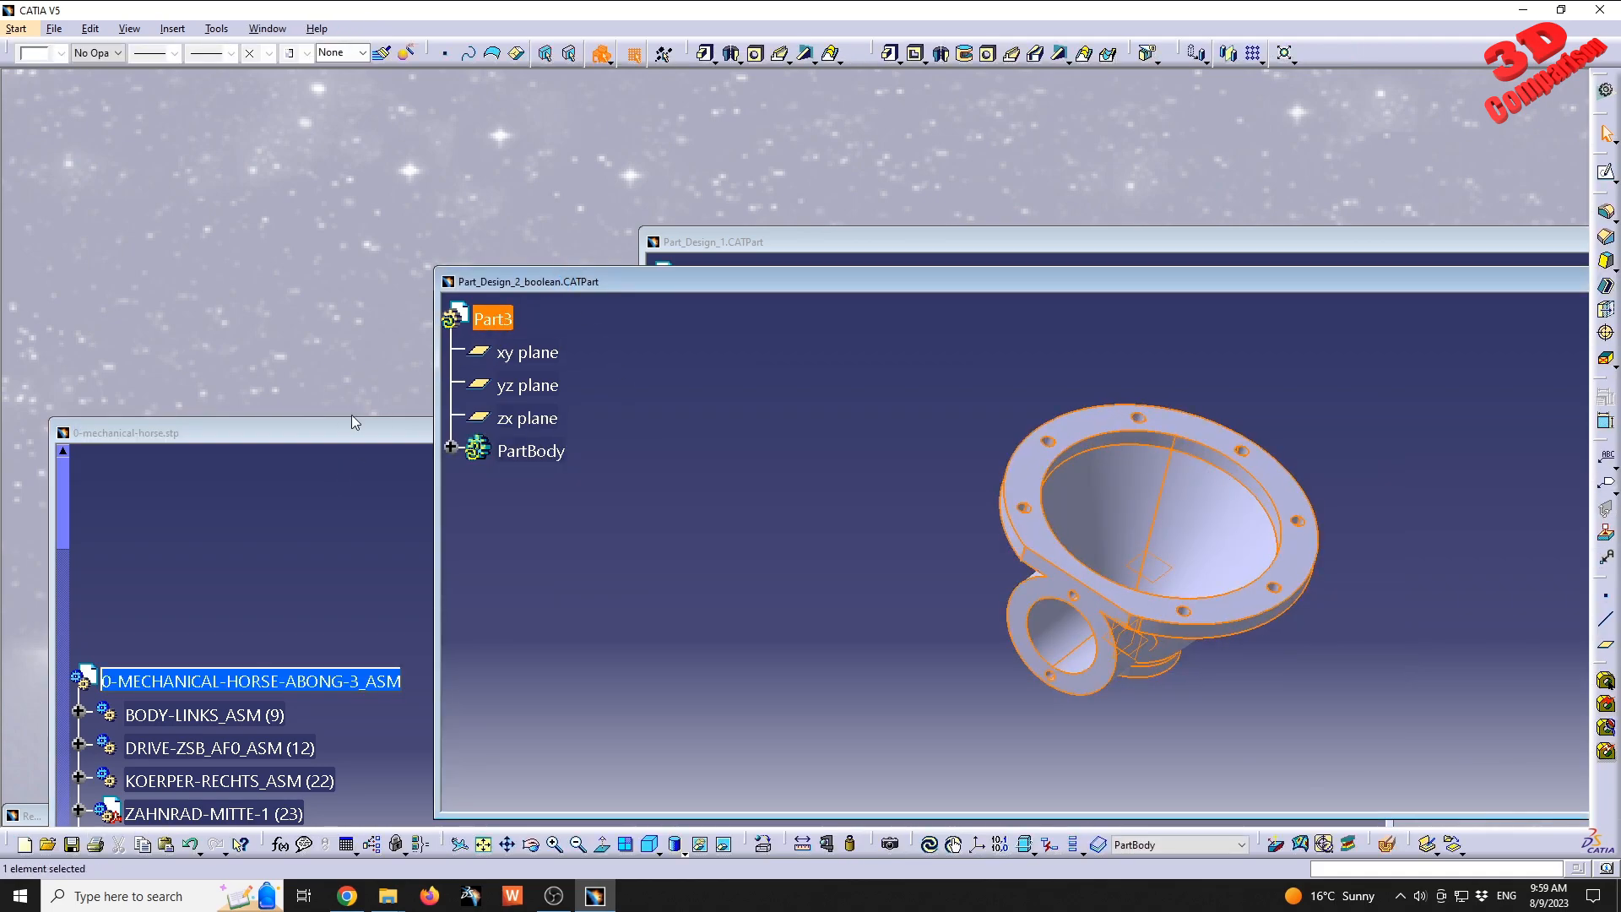
right_click(495, 320)
click(544, 397)
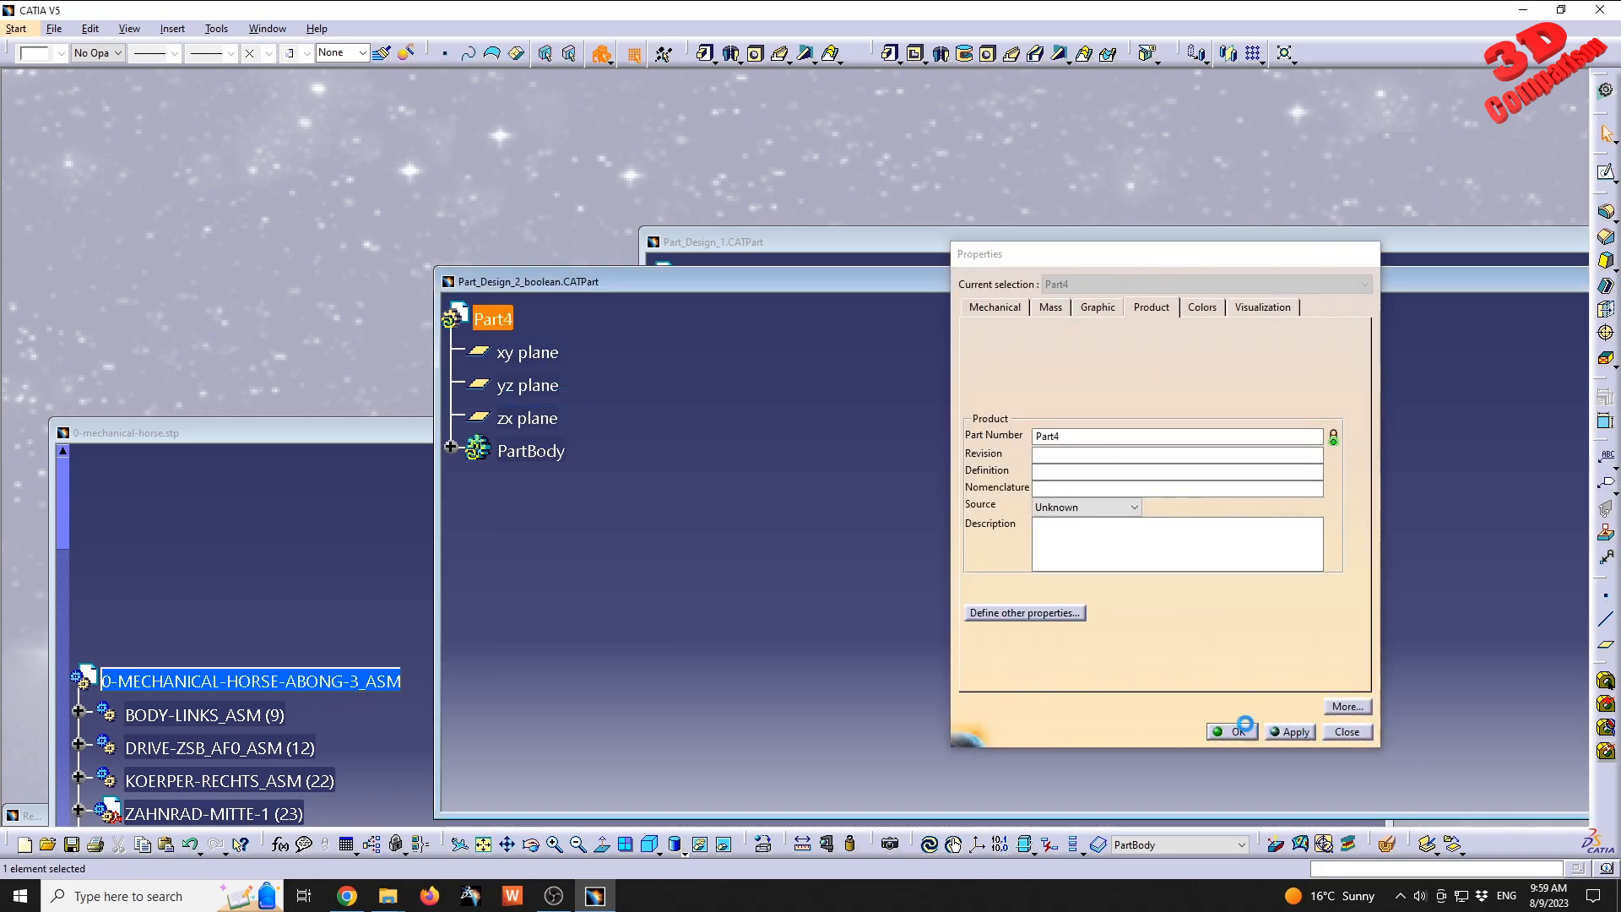
click(1232, 731)
- Copy Part4 from Part_Design_2_boolean.CATPart into the root assembly 0-MECHANICAL-HORSE-ABONG-3_ASM
click(297, 427)
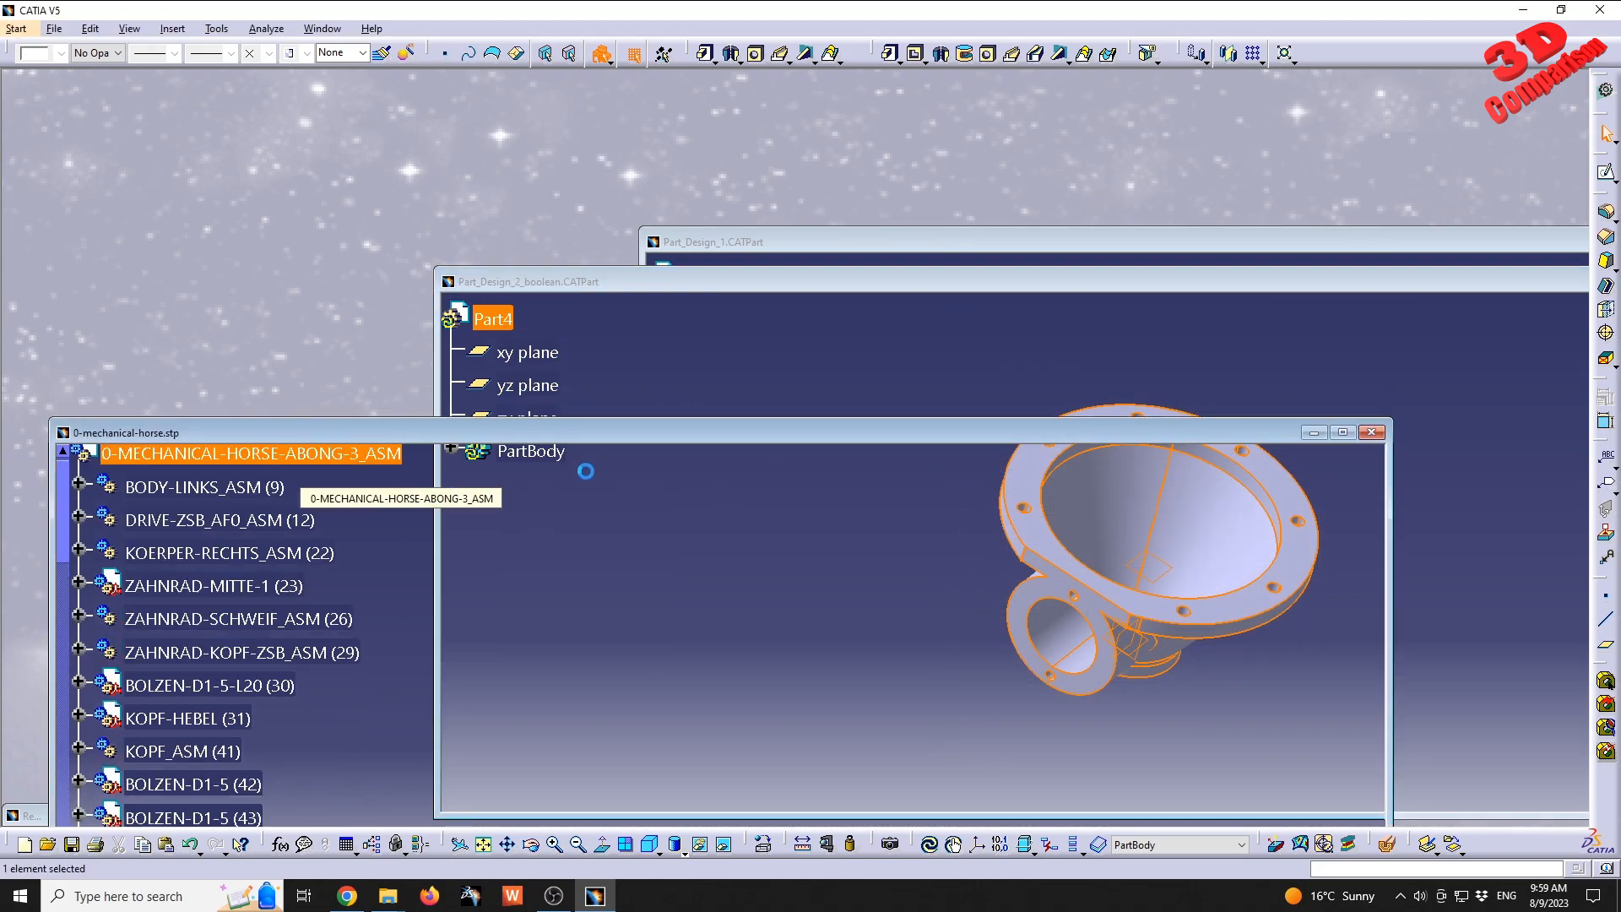
click(832, 353)
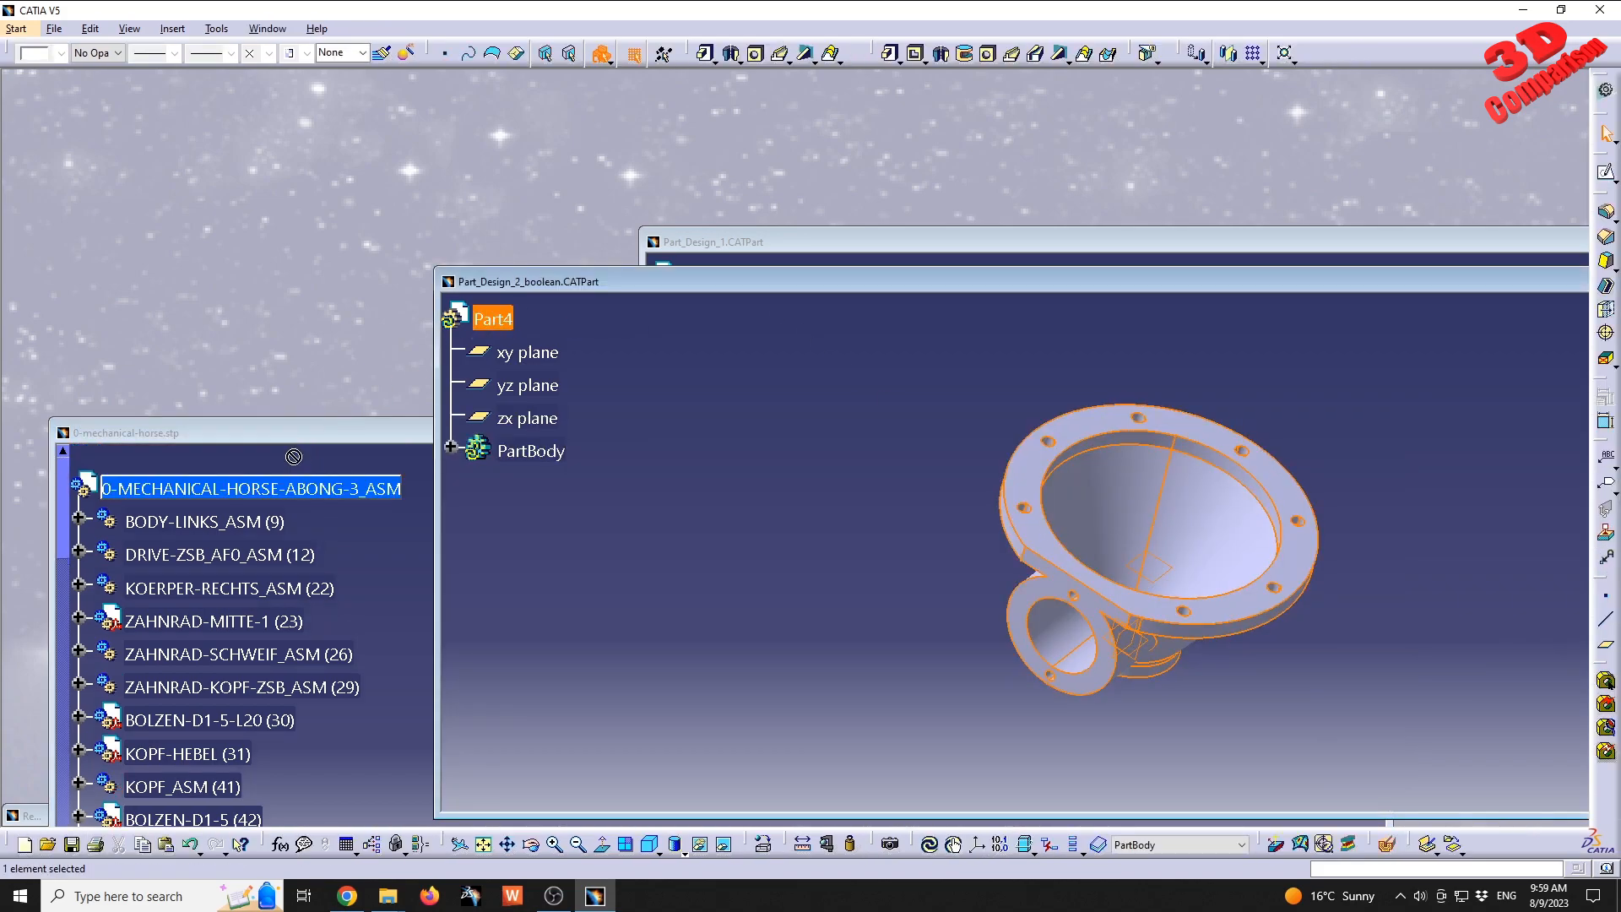
click(336, 493)
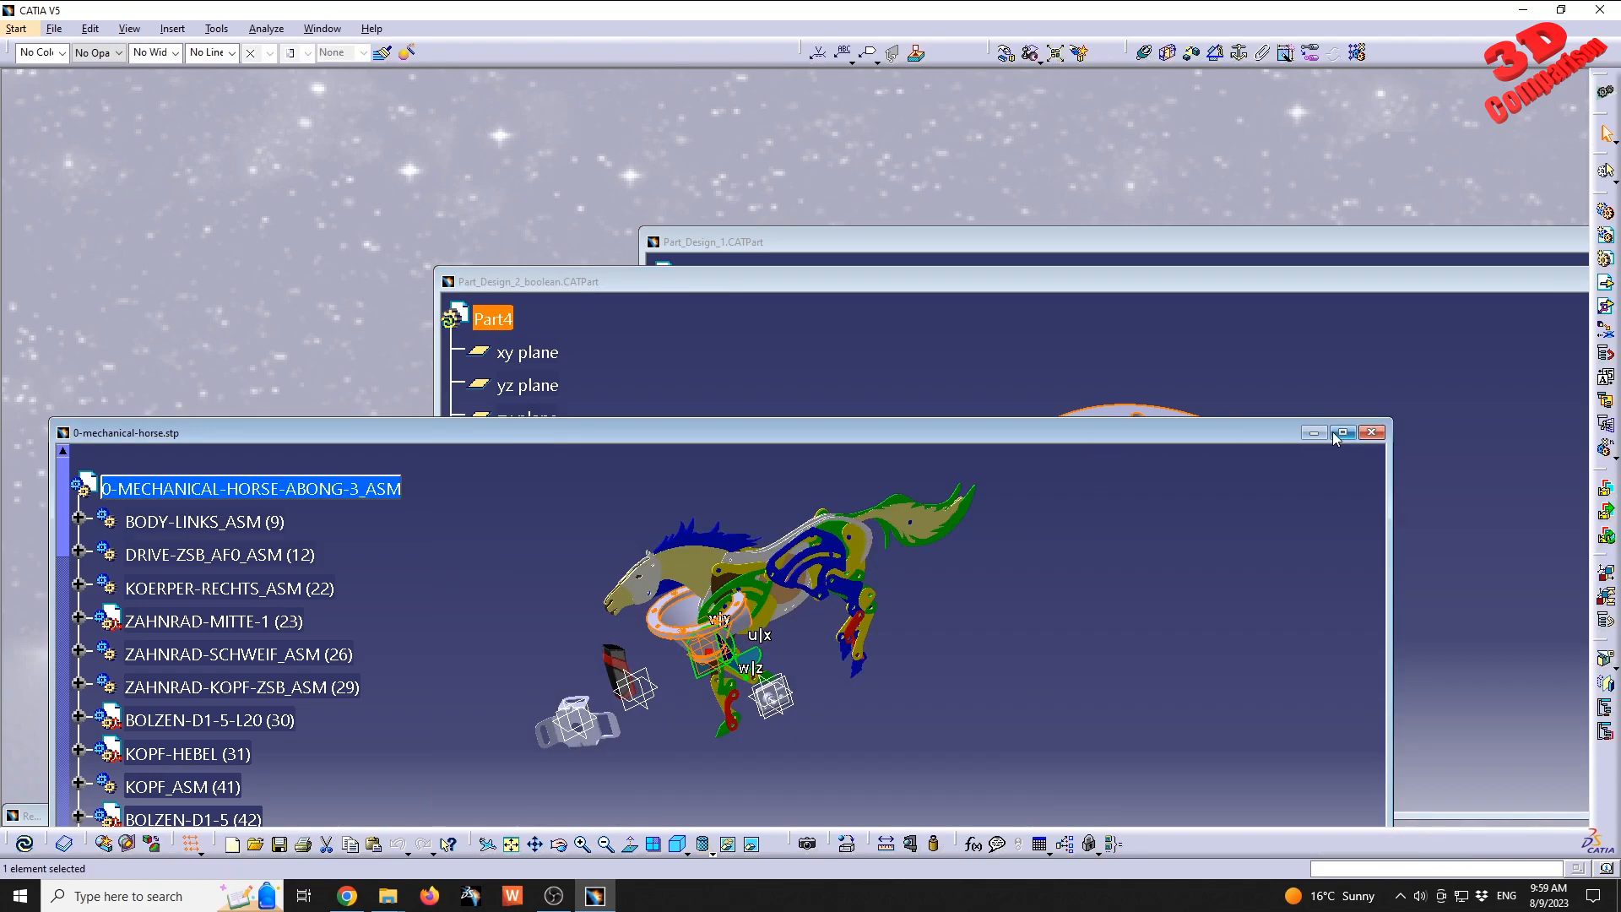
- Maximize the horse window and apply a compass option at the newly inserted funnel-shaped part
click(1343, 433)
middle_drag(804, 562, 675, 588)
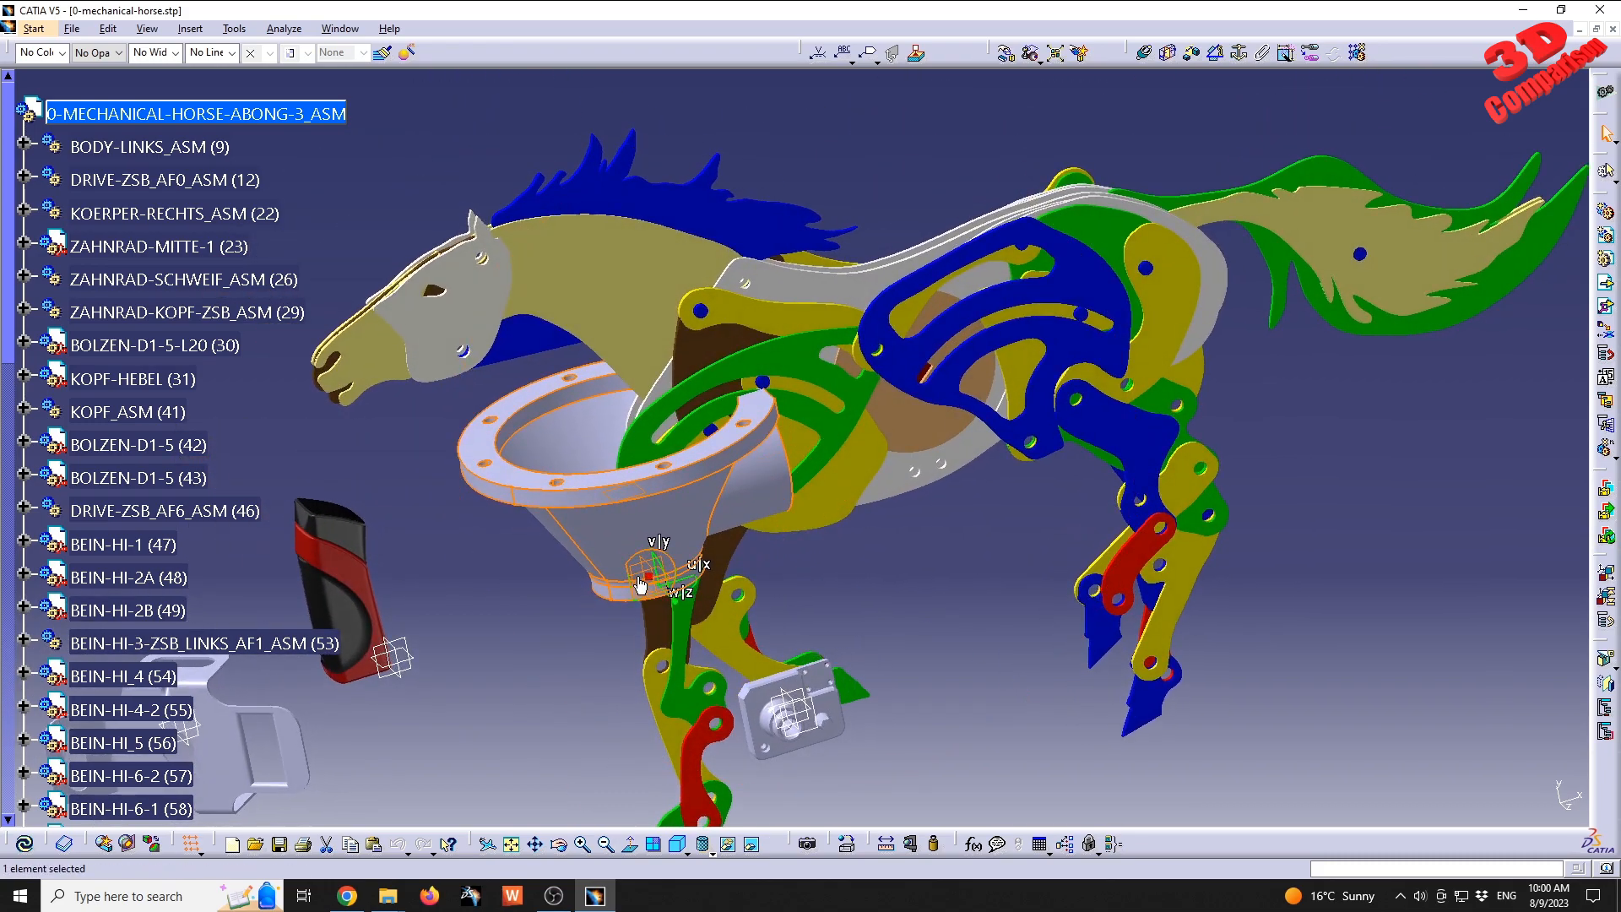
right_click(649, 582)
click(718, 748)
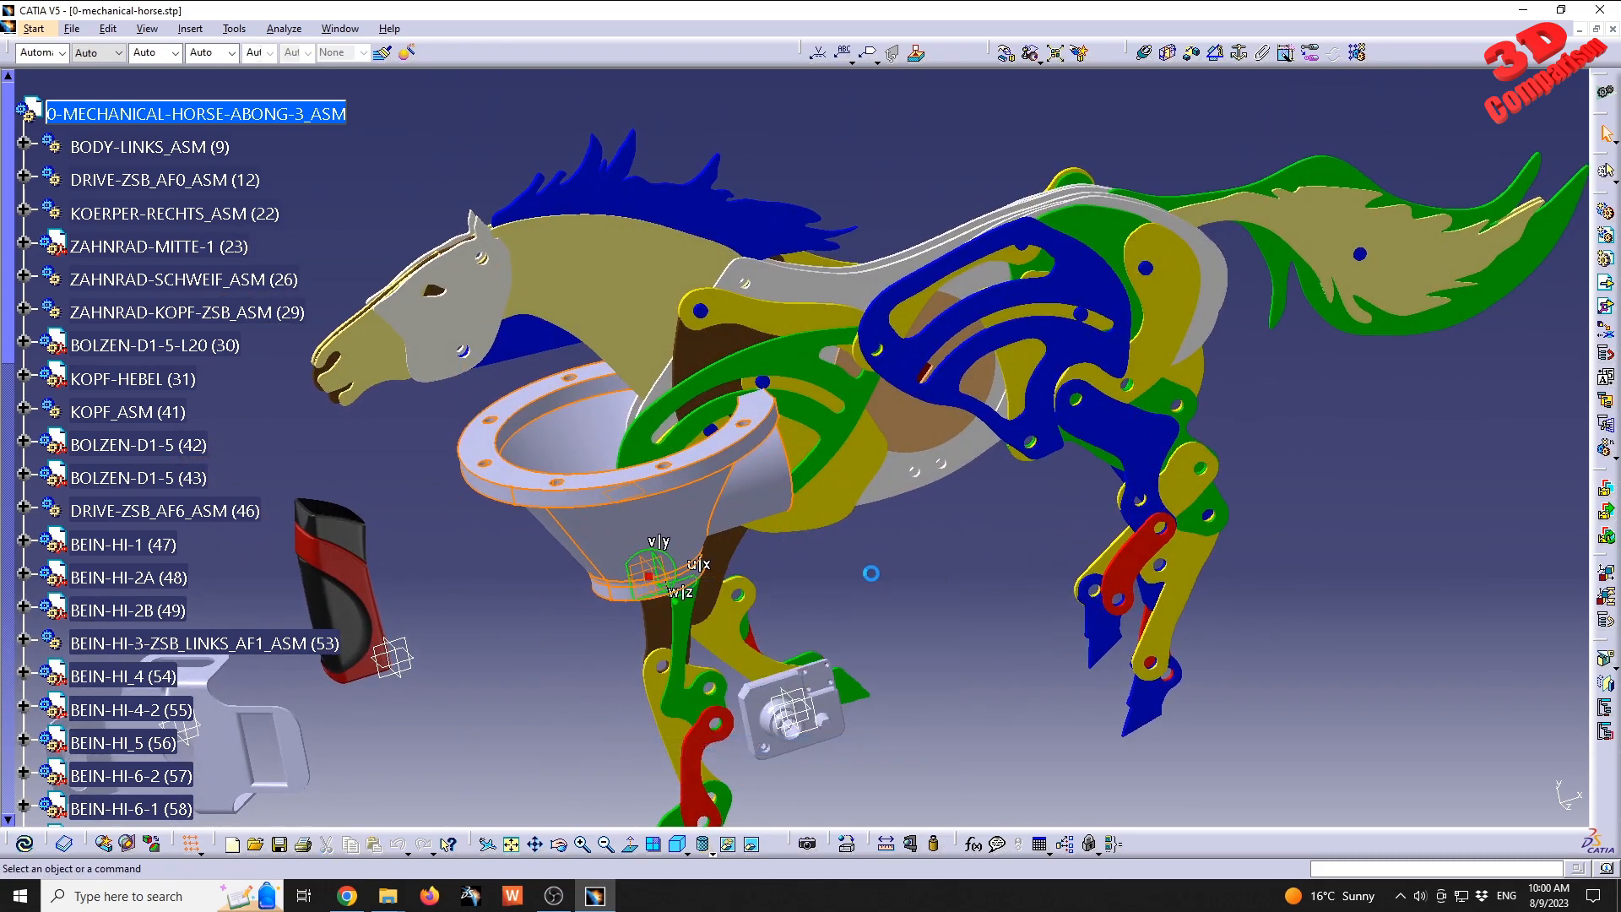
middle_drag(669, 393, 722, 482)
middle_drag(655, 534, 675, 498)
- Search everywhere in the assembly for Part Design elements of type Shaft and select all of them
click(336, 118)
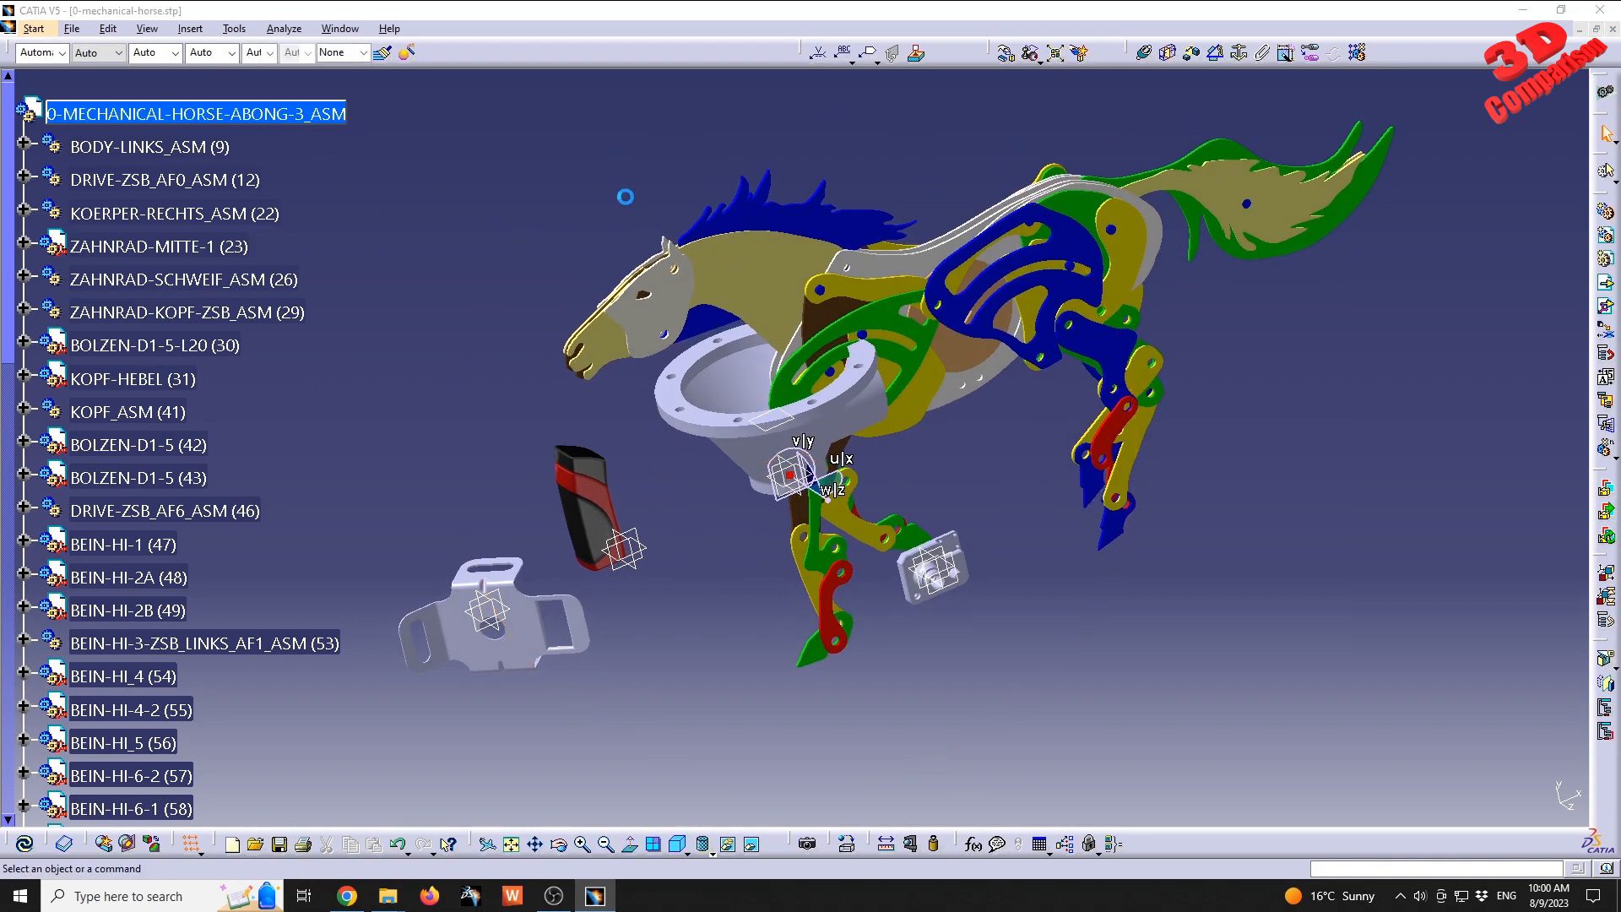
key(ctrl+f)
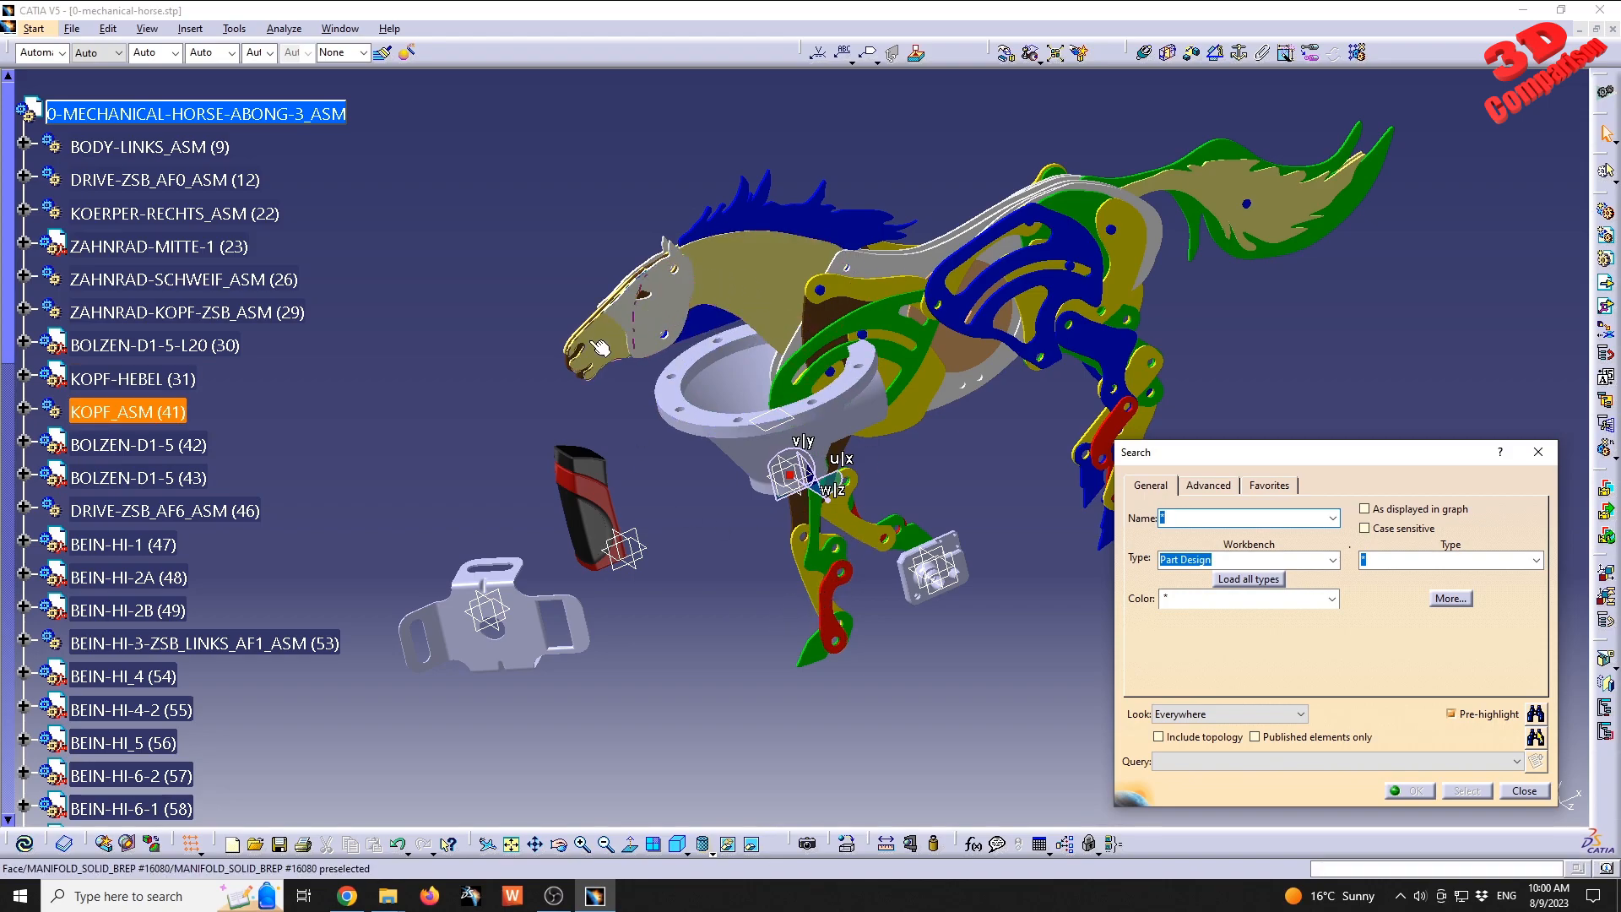
click(205, 115)
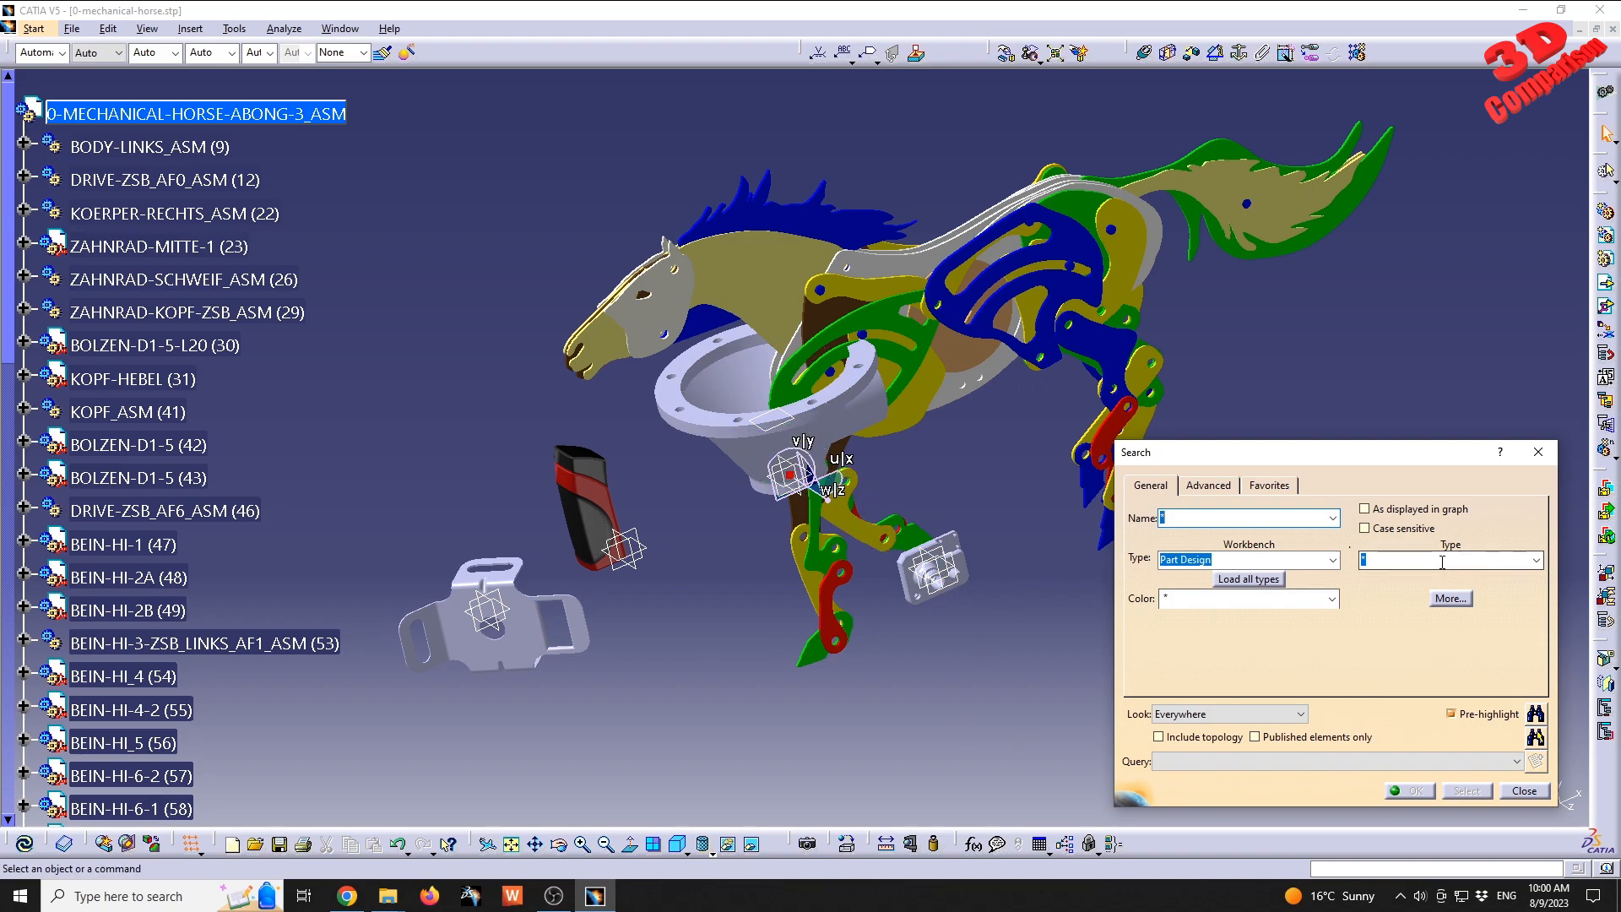
click(1536, 560)
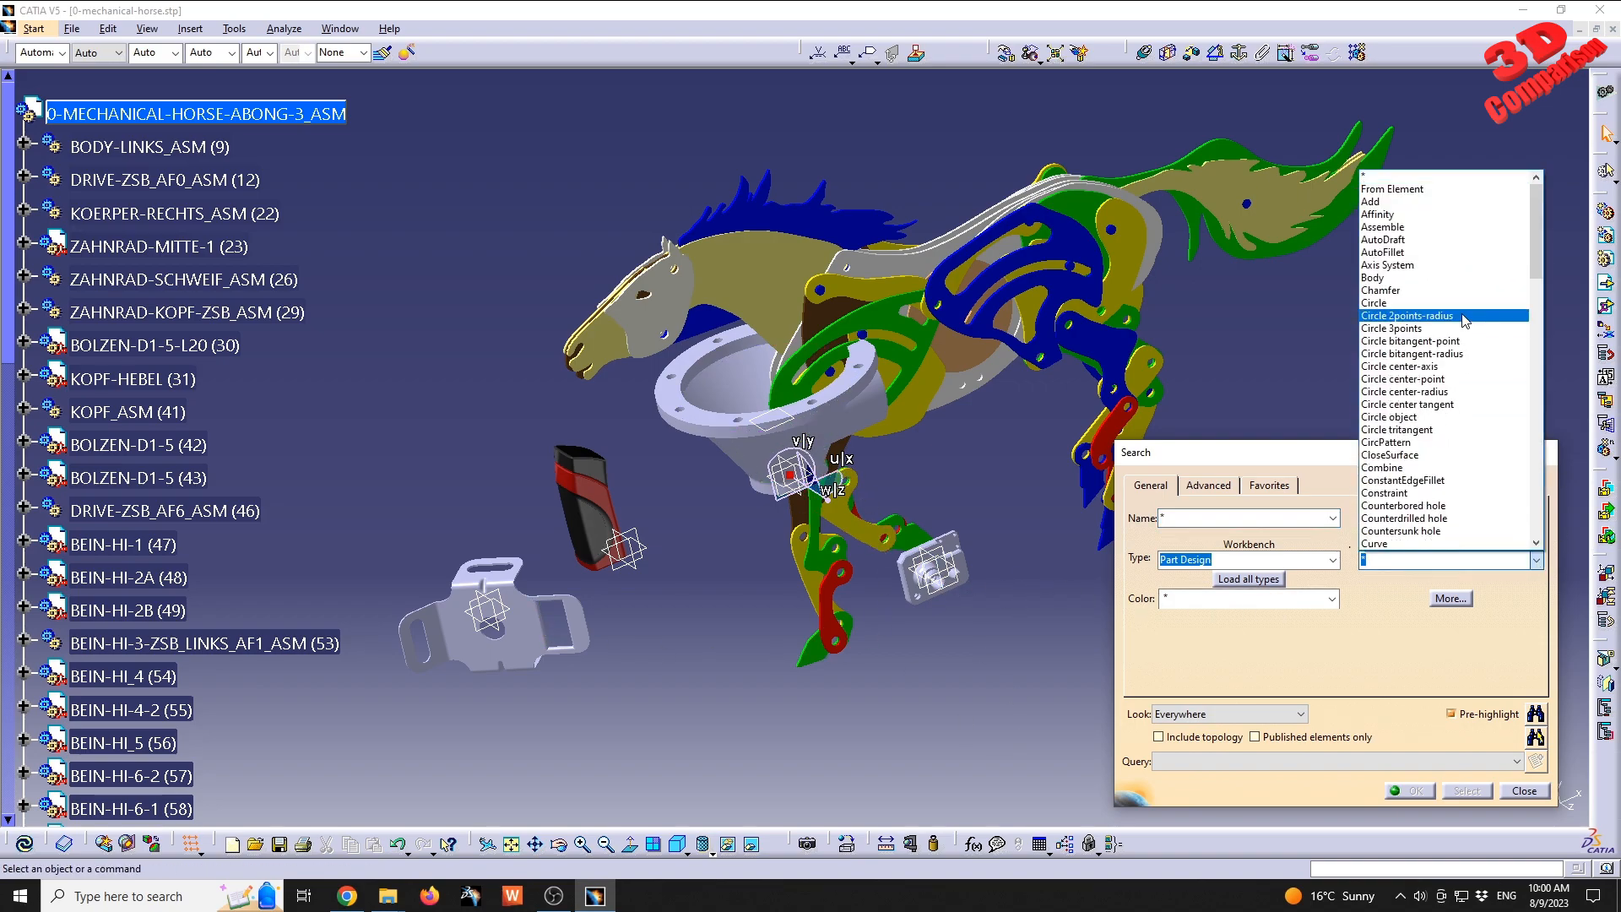
scroll(1450, 456, down, 2)
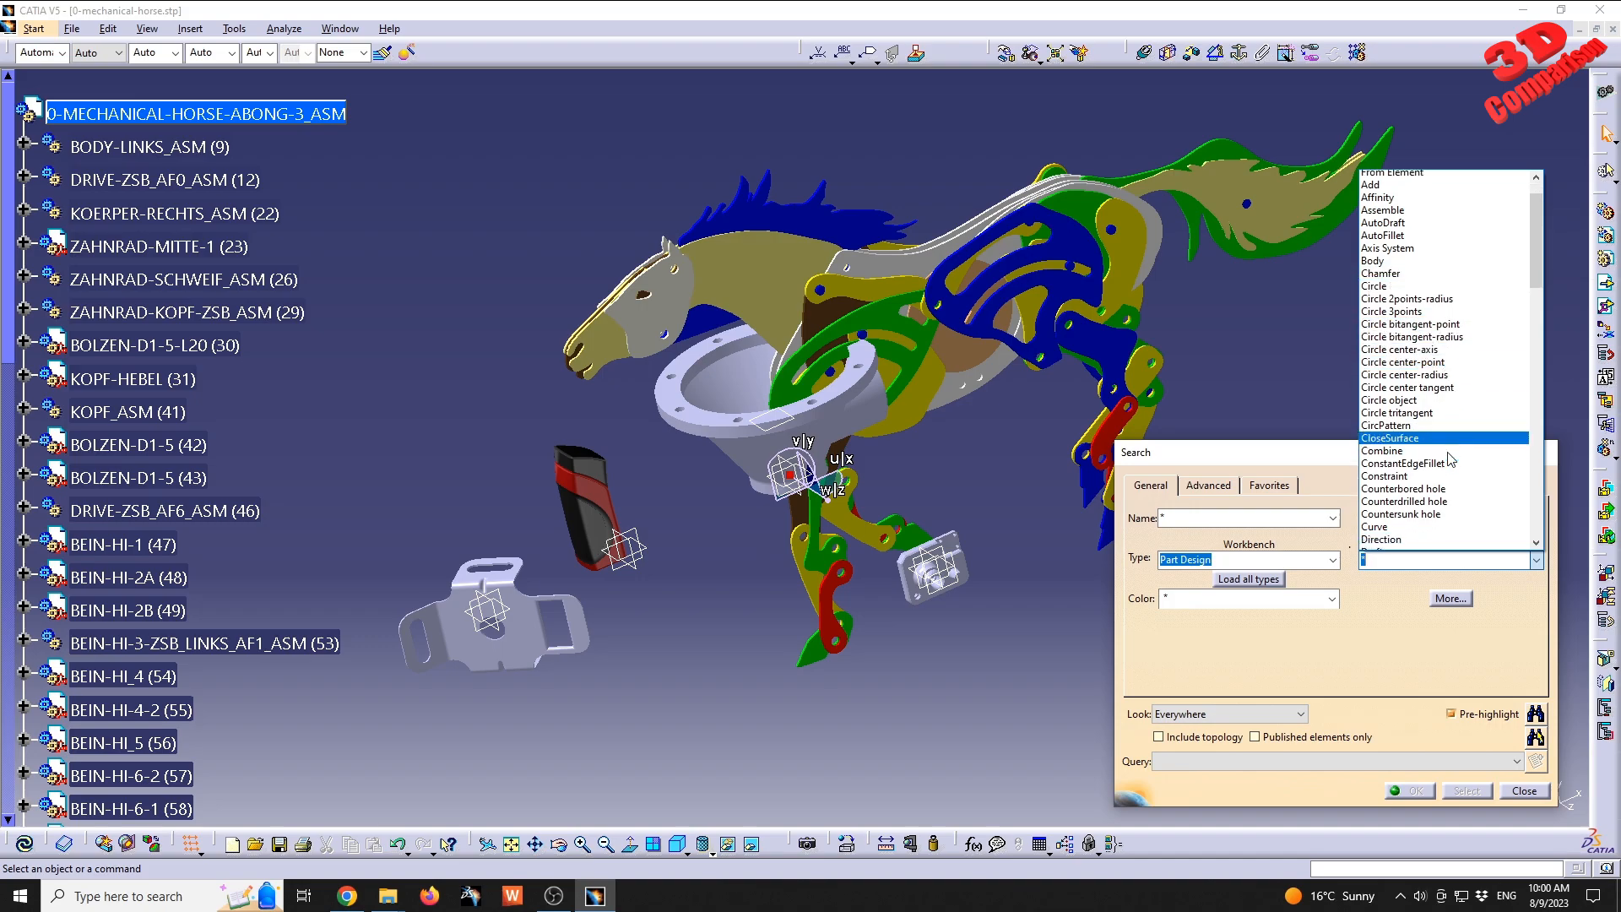
scroll(1450, 459, down, 5)
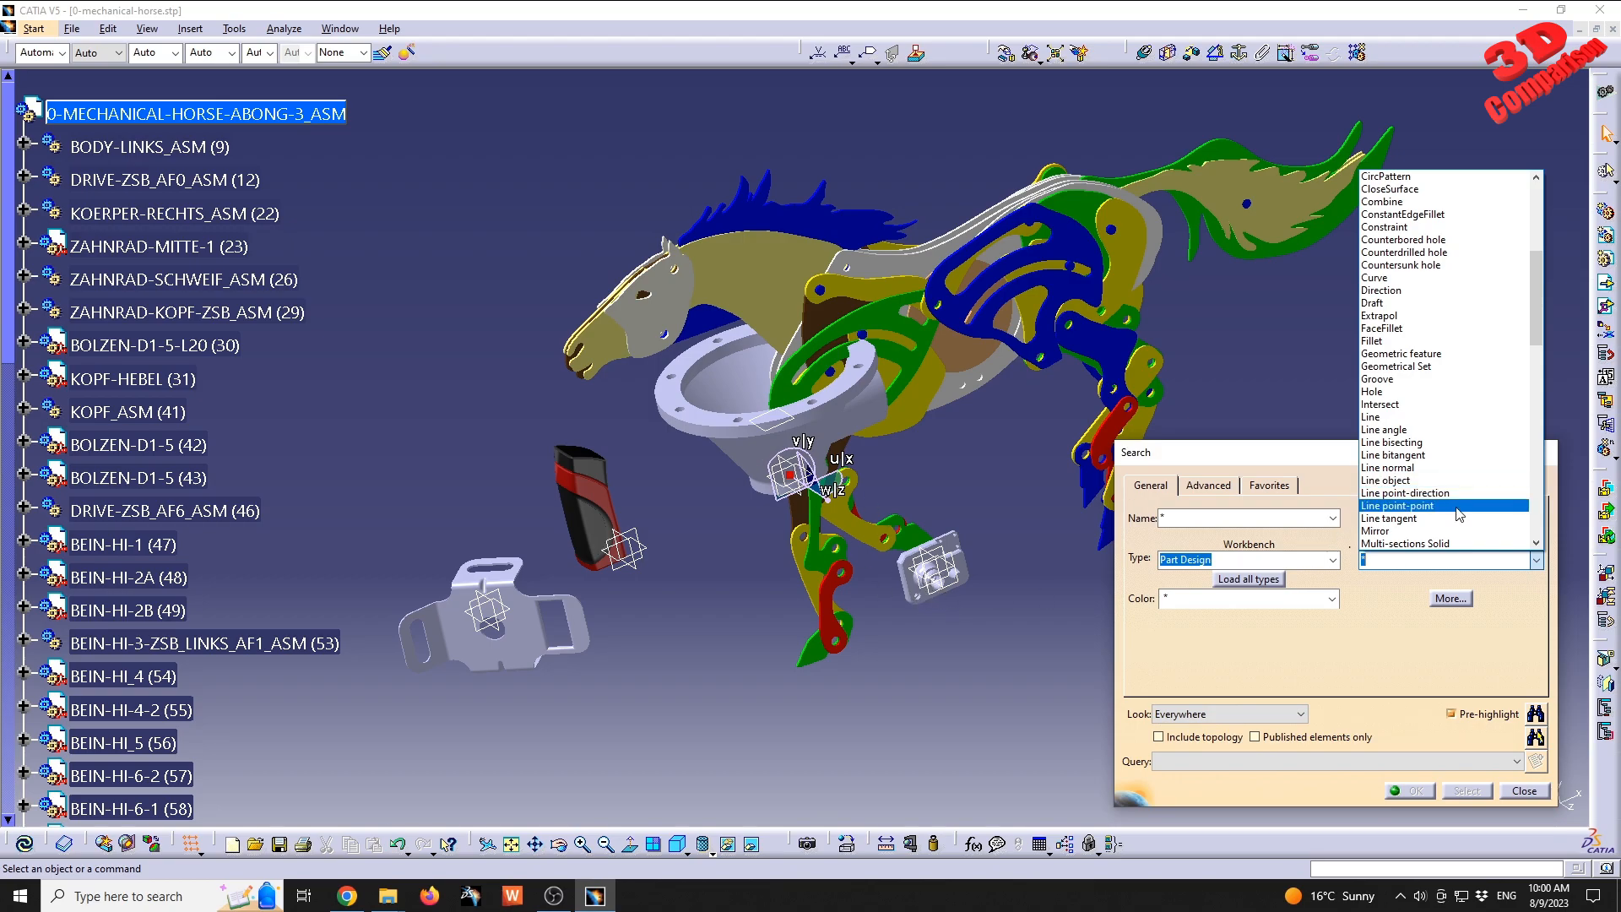
drag(1538, 338, 1539, 462)
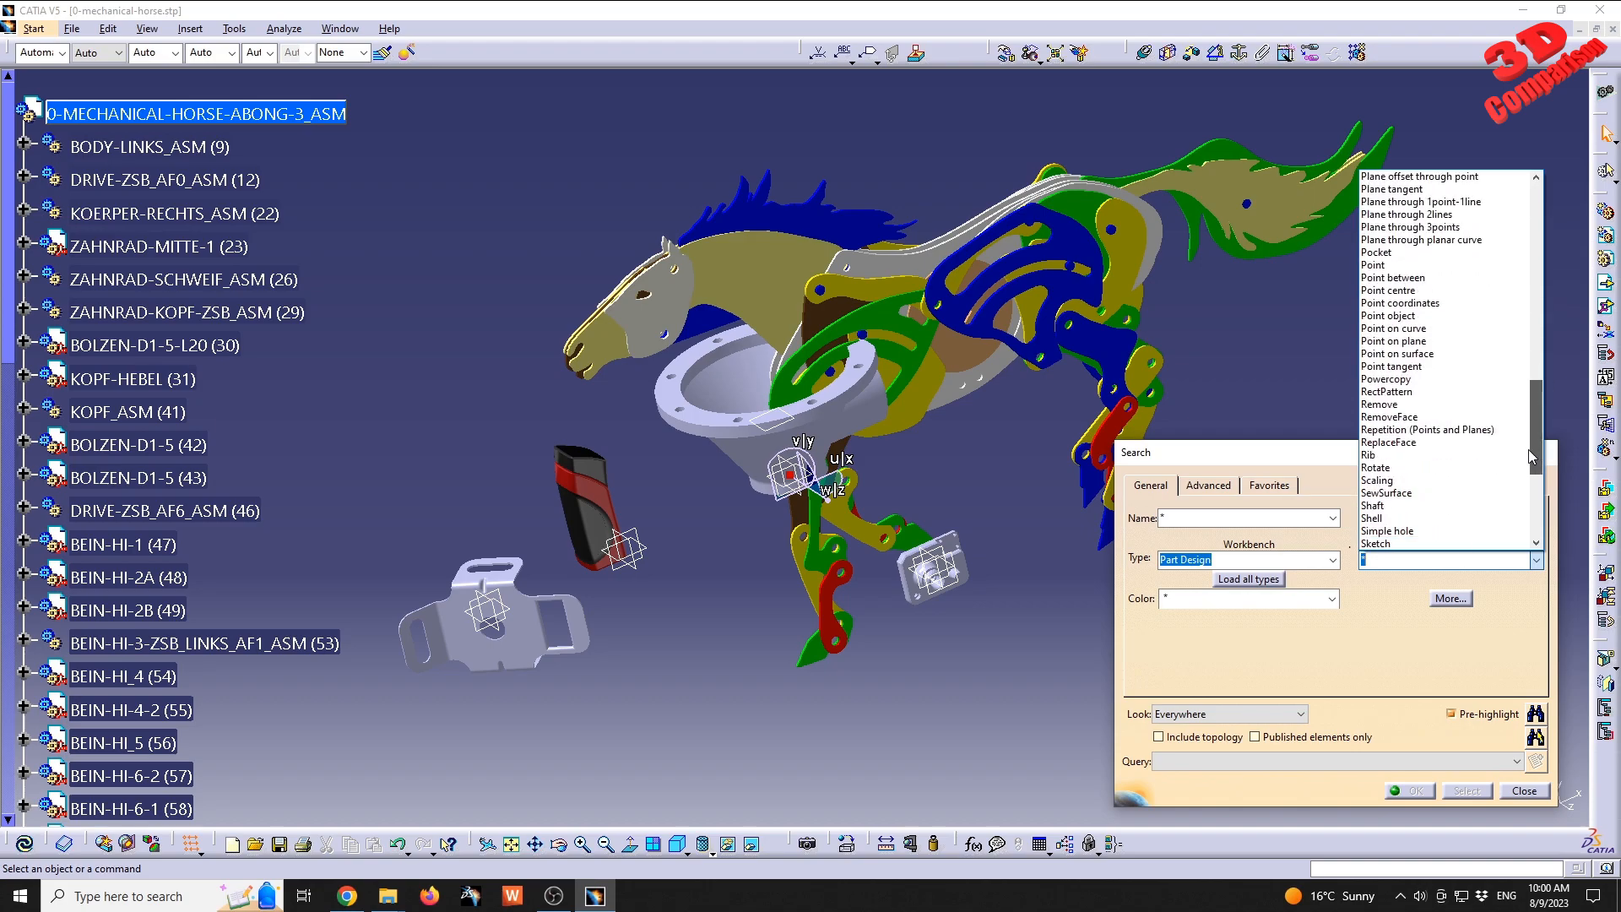
click(1382, 509)
middle_drag(946, 621, 869, 422)
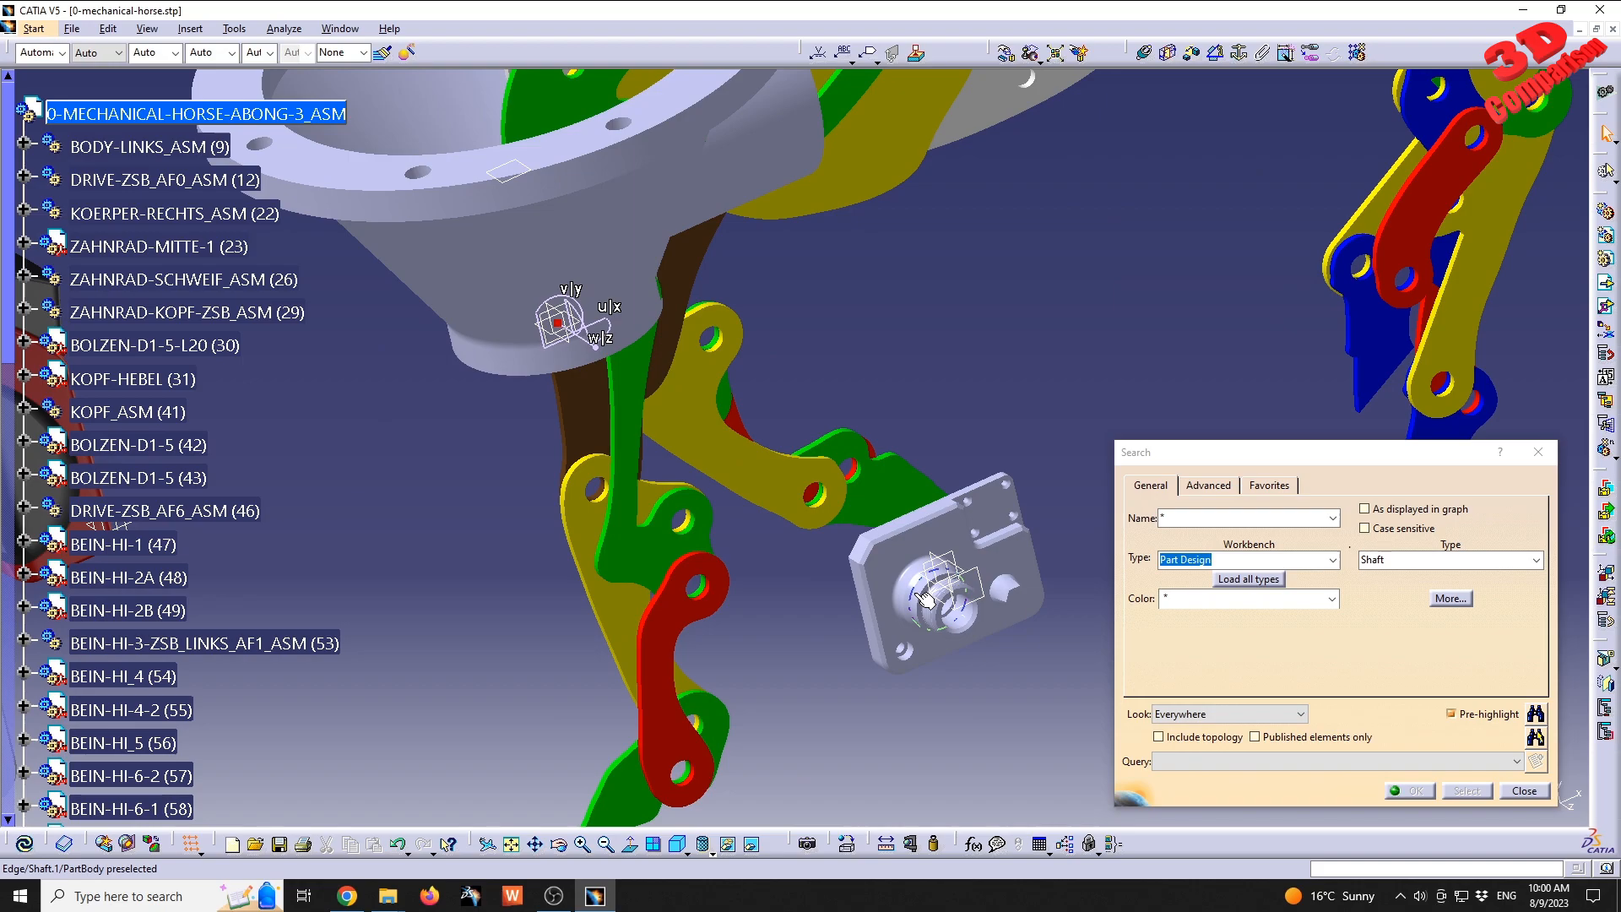
click(1535, 738)
middle_drag(904, 243, 1024, 535)
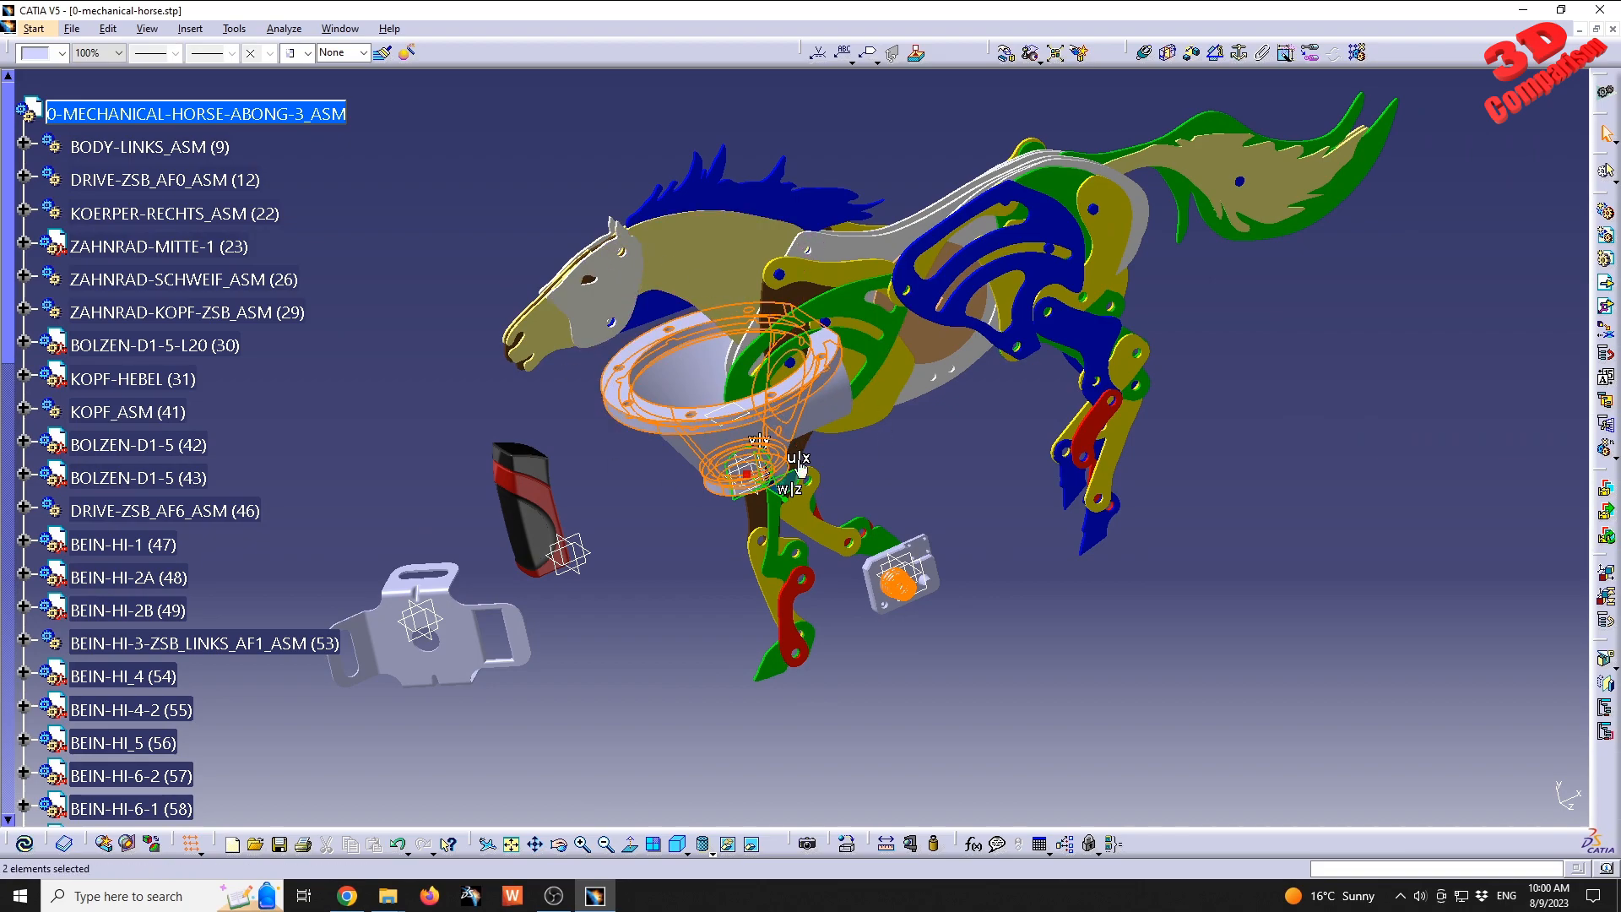
- Locate the found shaft under Part3 by expanding the part down to the features of its PartBody
scroll(493, 433, down, 7)
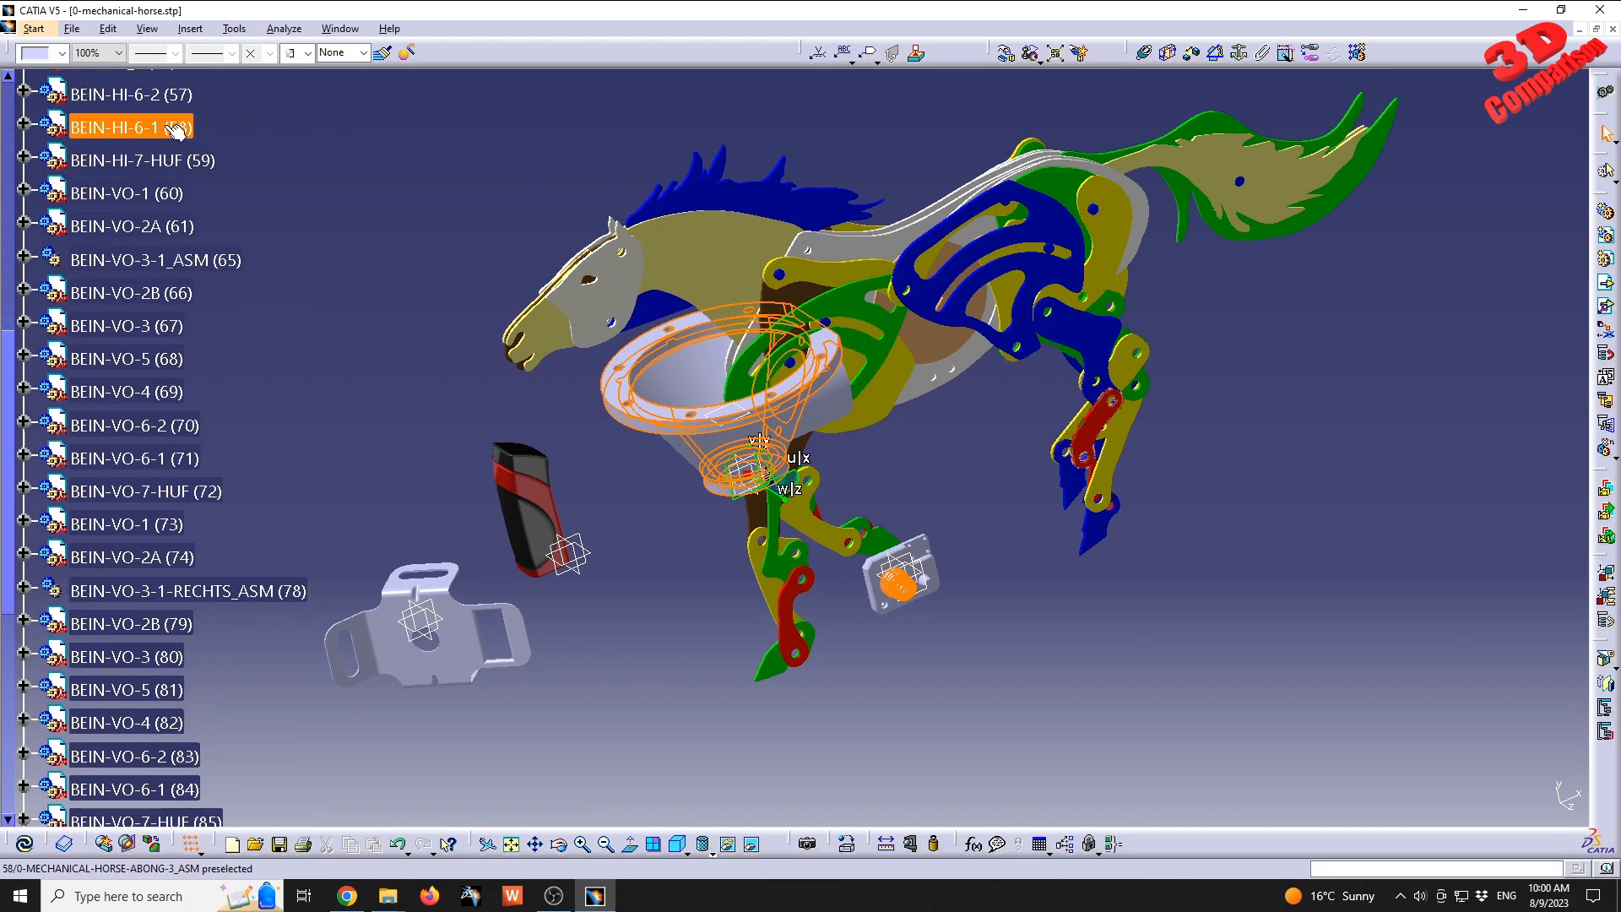
scroll(278, 226, up, 4)
scroll(278, 227, up, 1)
scroll(211, 380, down, 12)
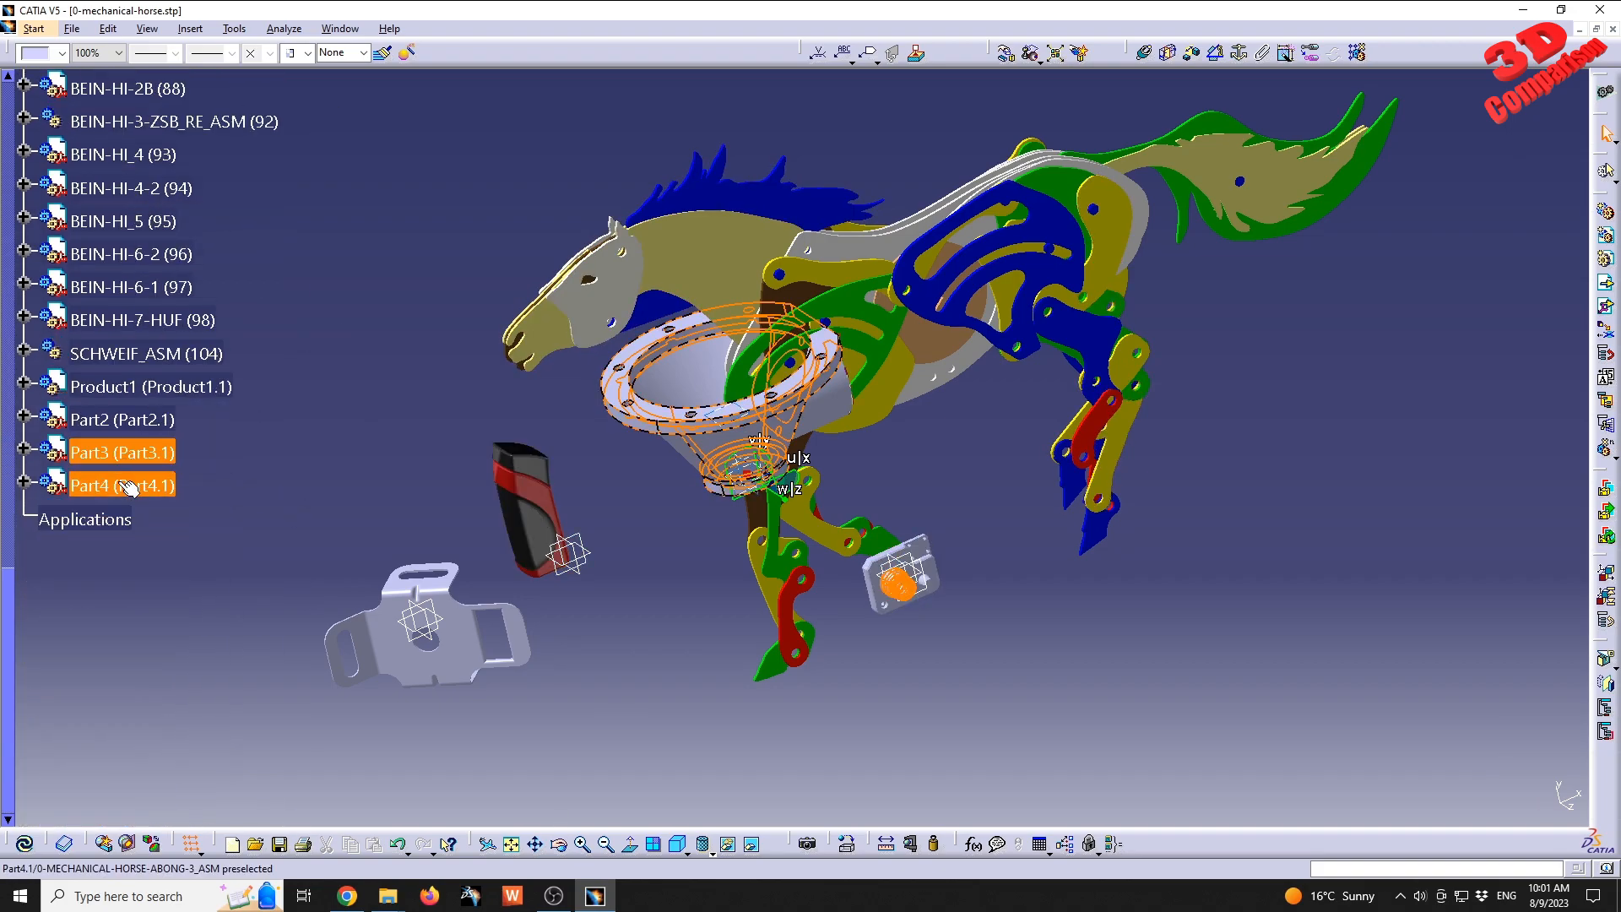
click(23, 448)
click(22, 519)
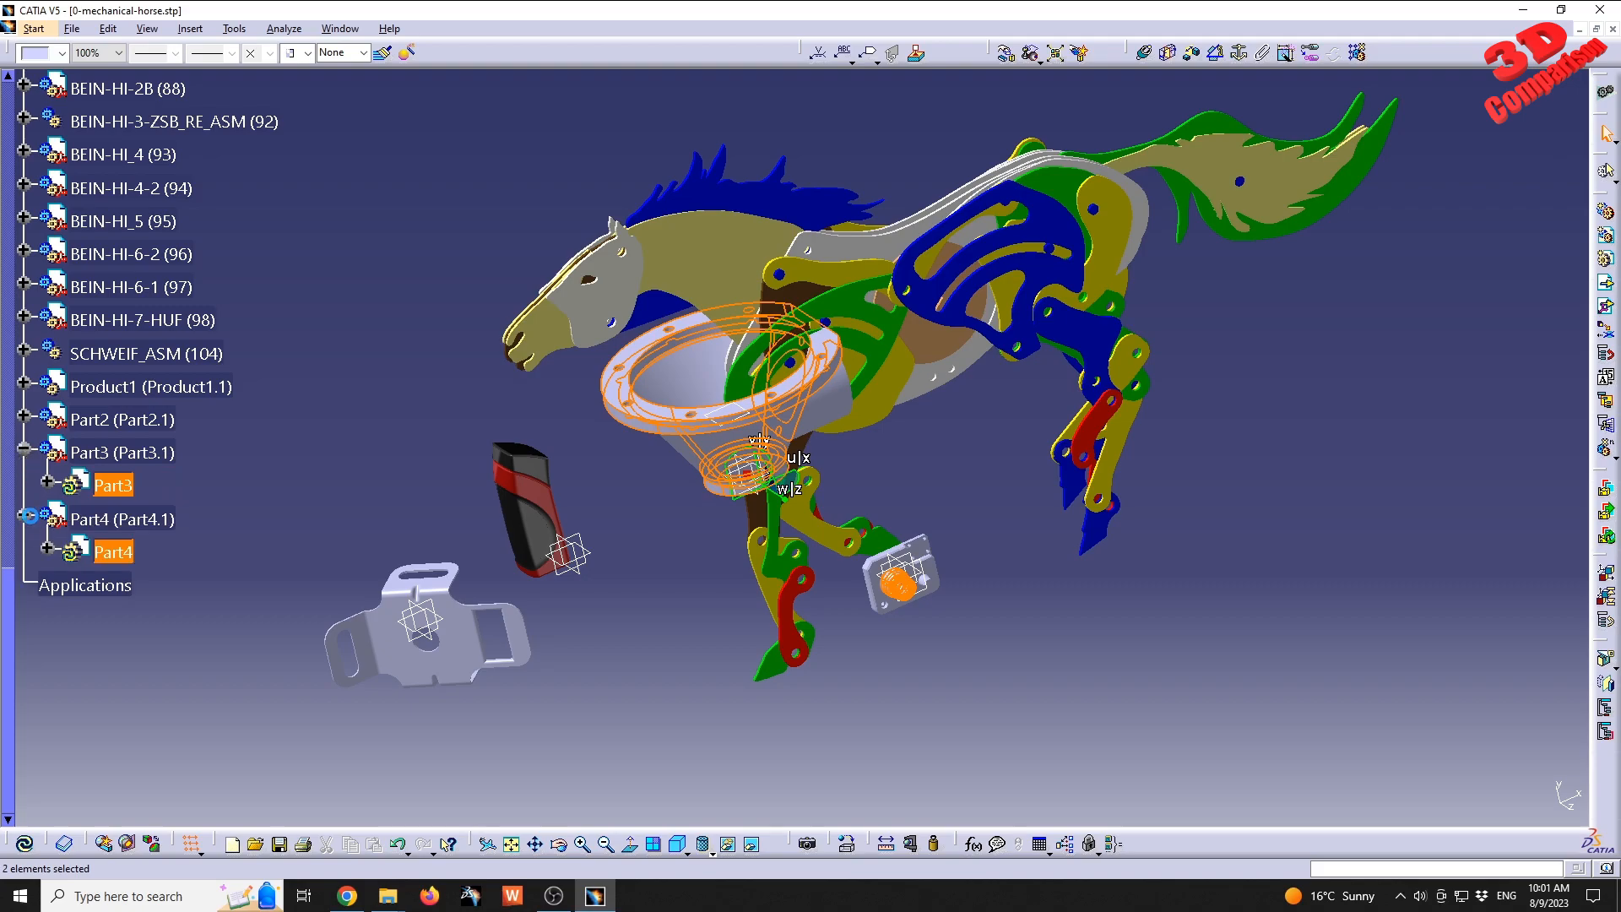
click(47, 484)
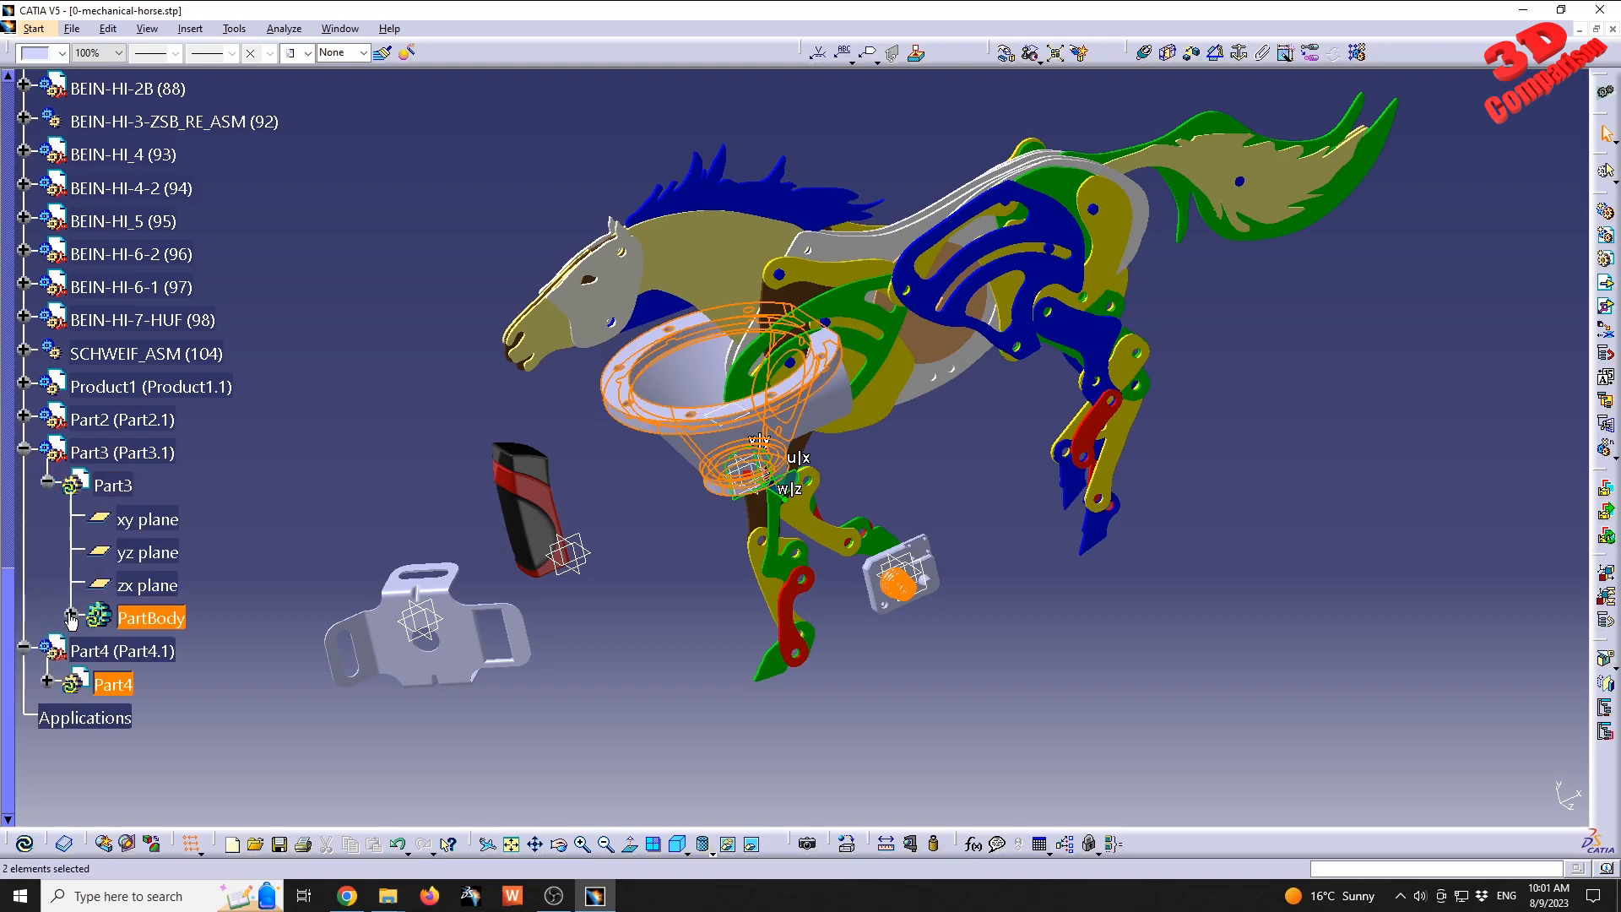
click(70, 616)
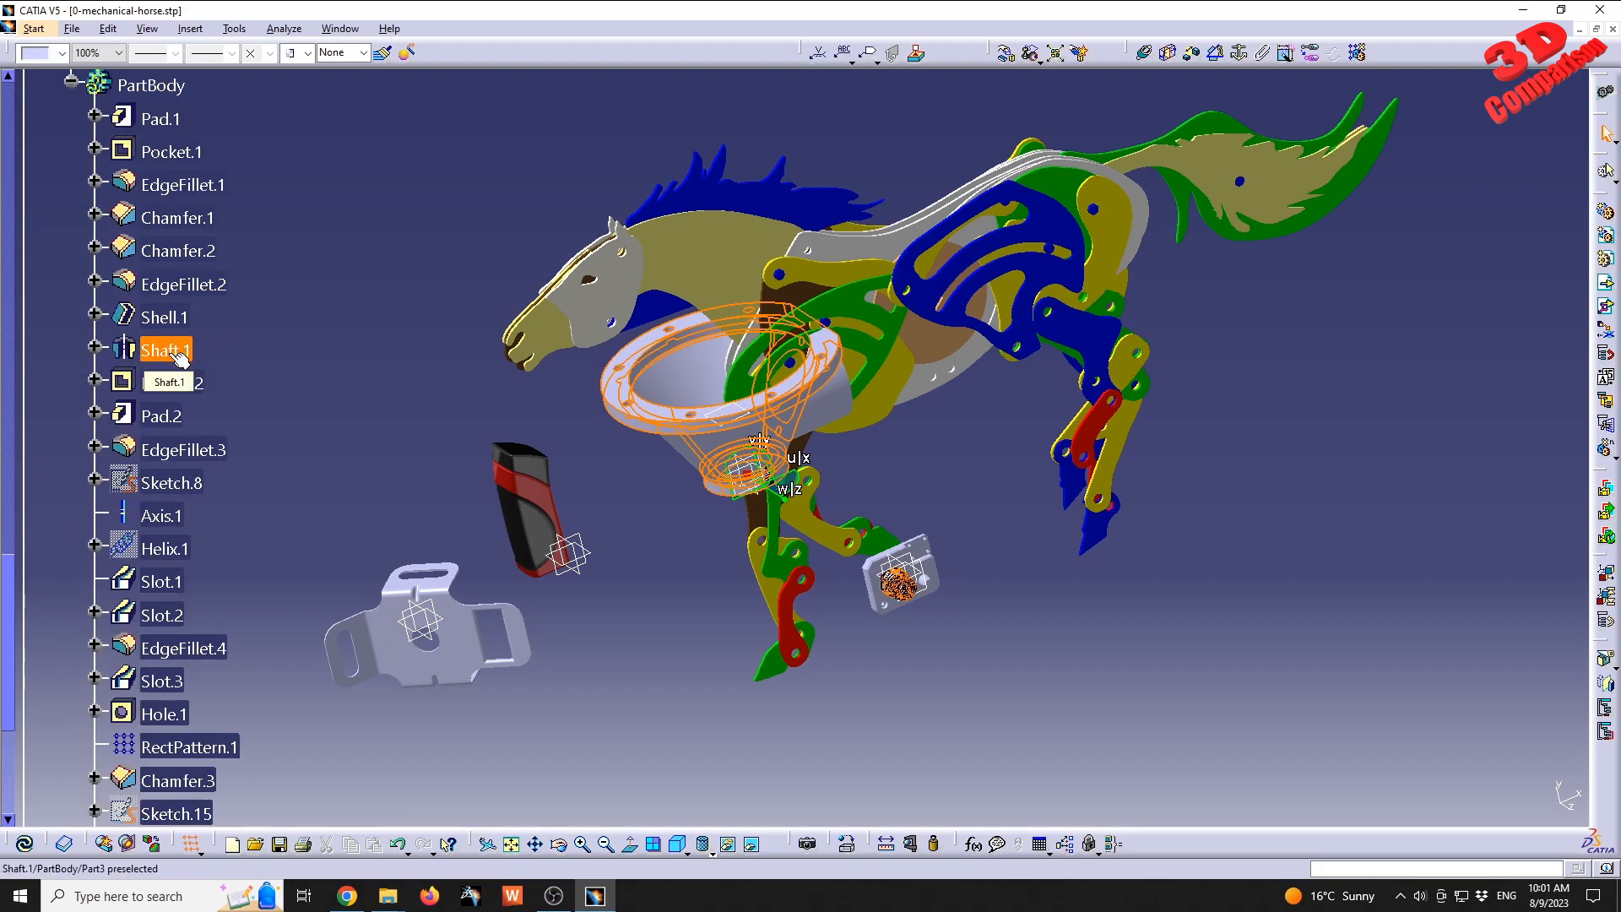
scroll(179, 359, up, 3)
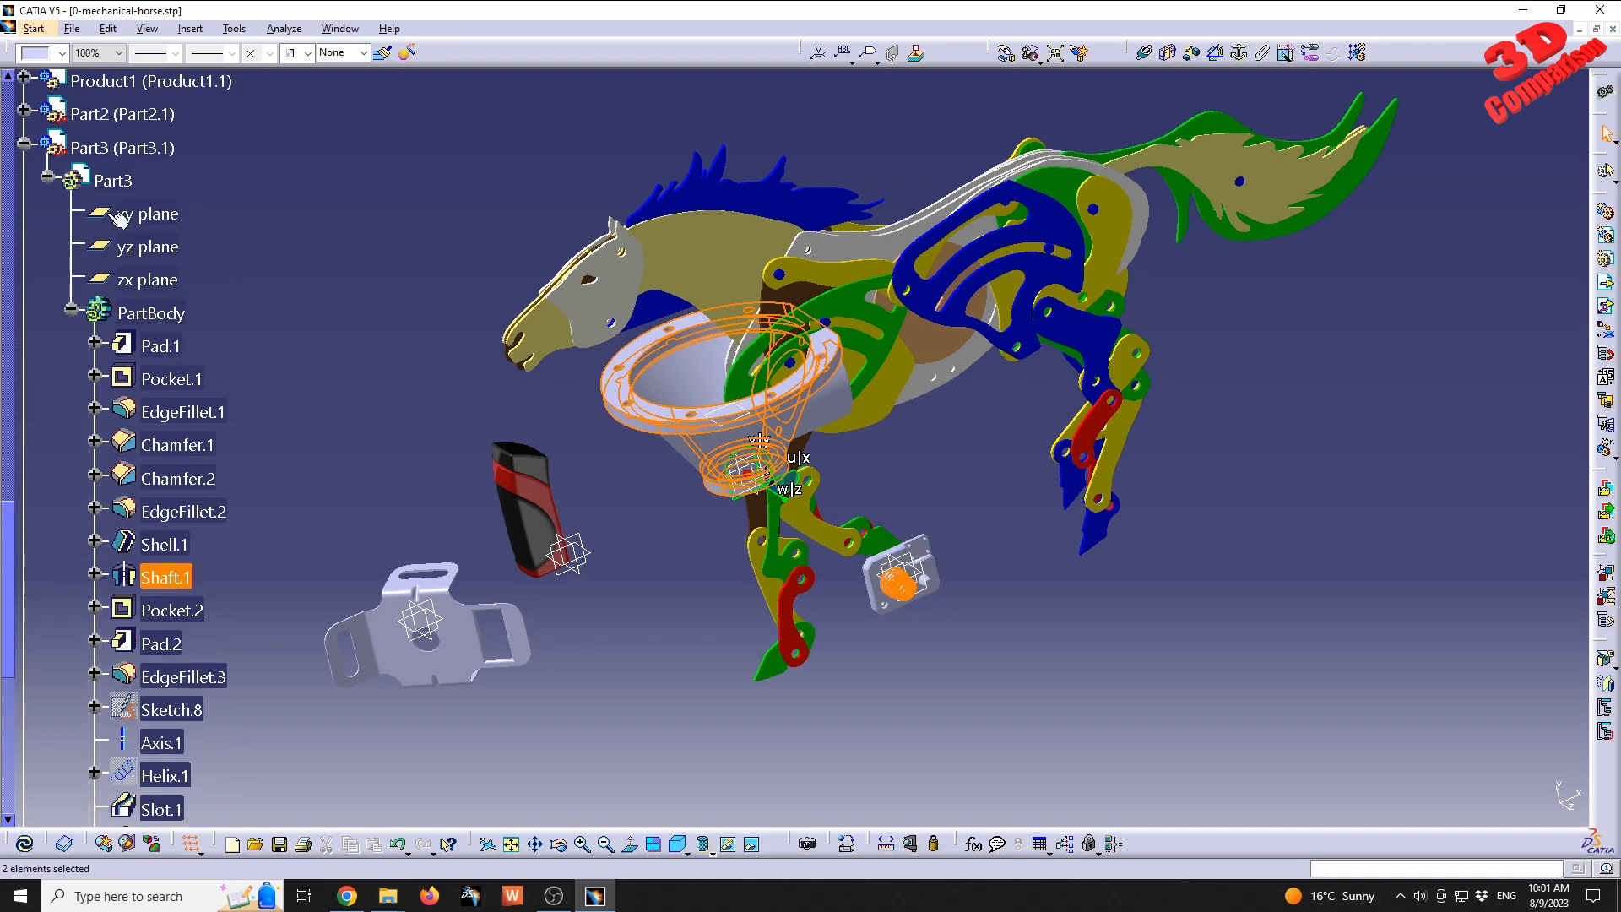
- Locate the found shaft under Part4 by expanding its PartBody, and clear the selection
scroll(127, 456, down, 10)
click(48, 463)
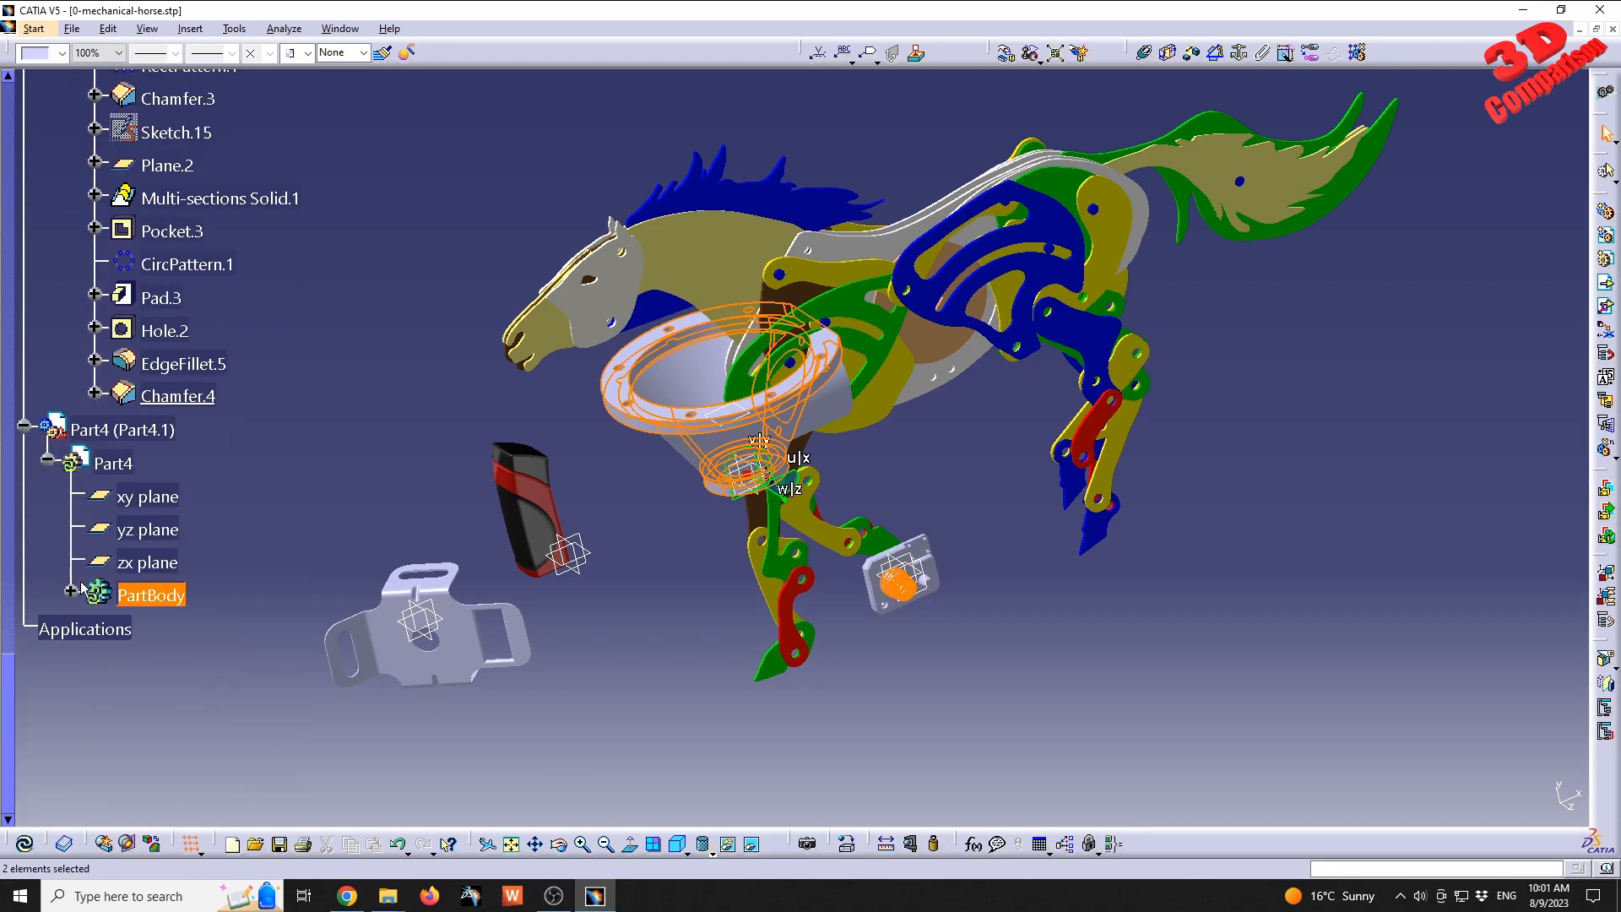
click(71, 593)
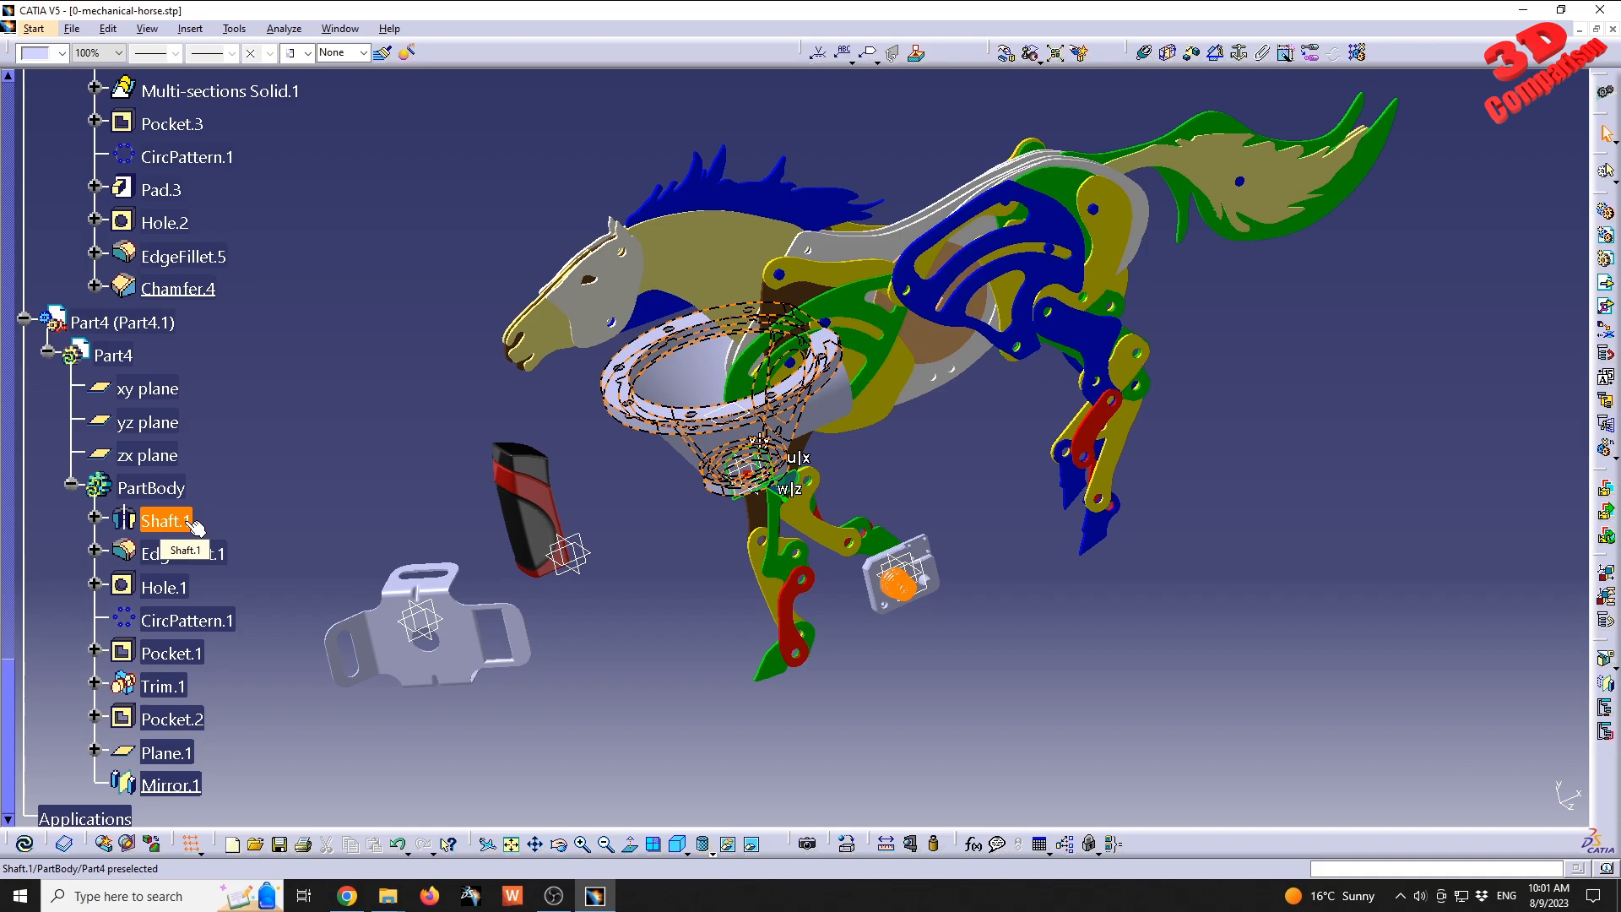
click(970, 451)
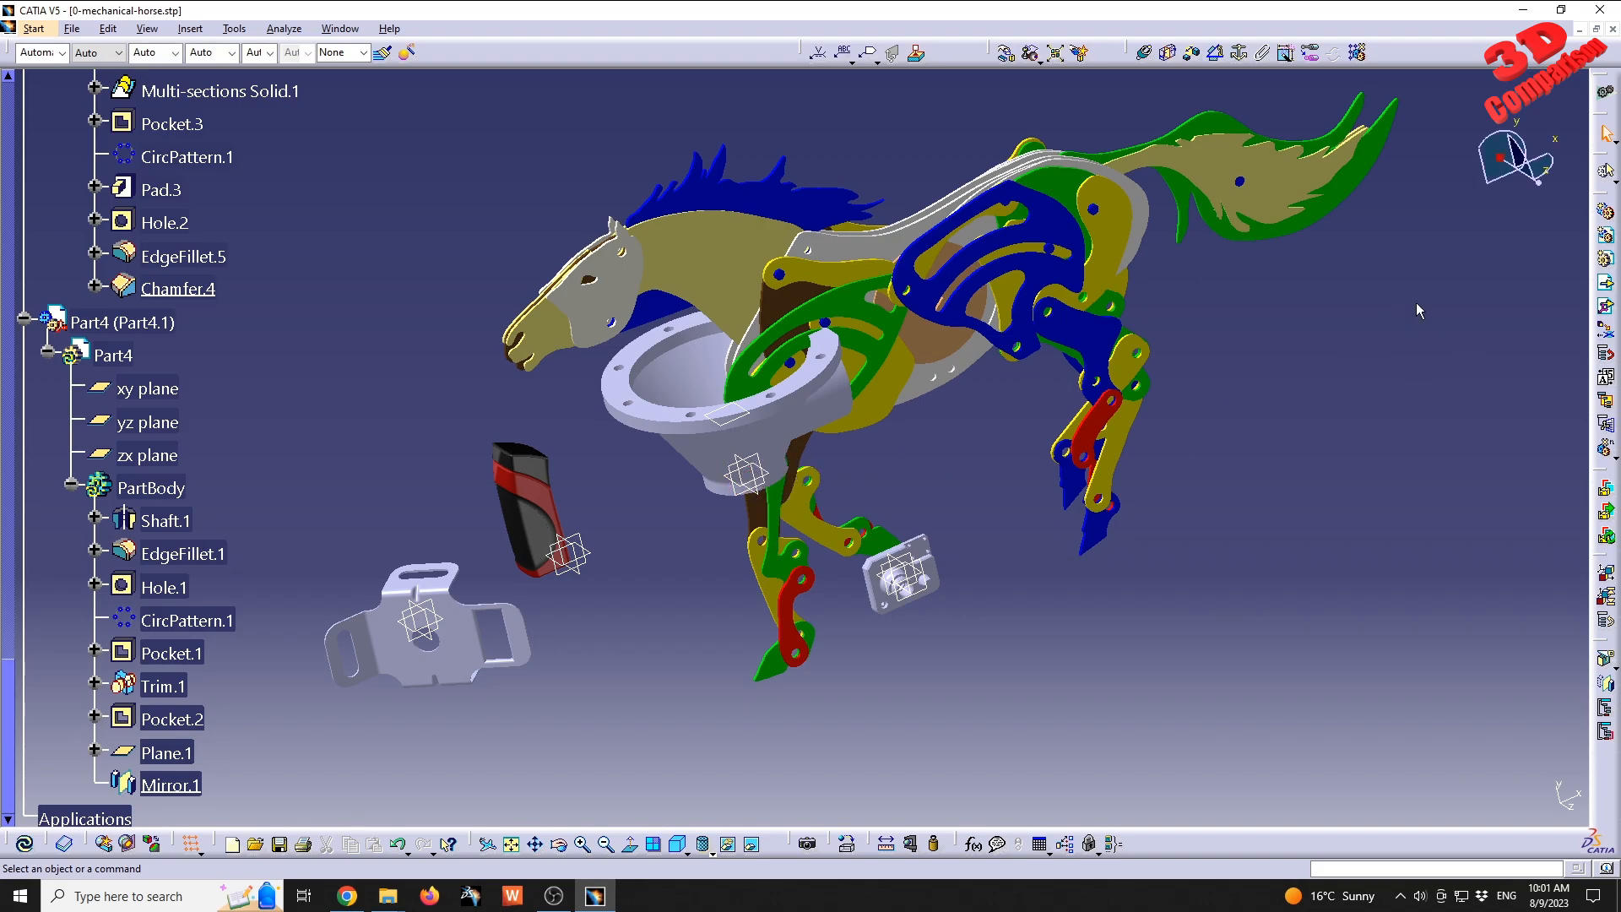
middle_drag(971, 423, 1018, 439)
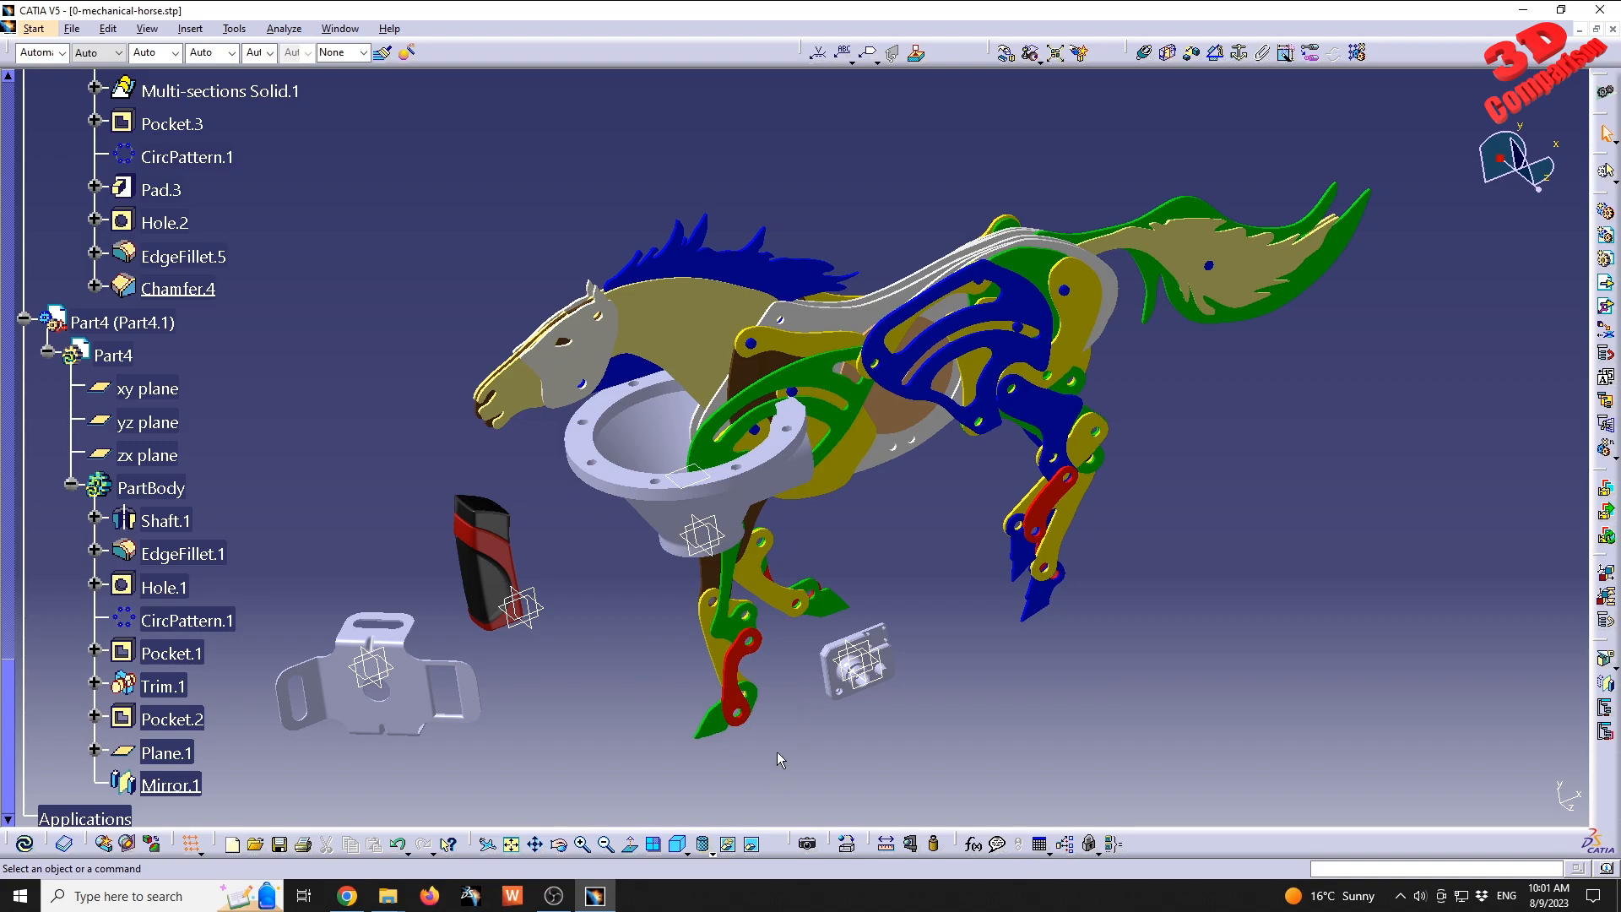
- Select all elements in the hidden space of the assembly and transfer them to the visible space
click(751, 844)
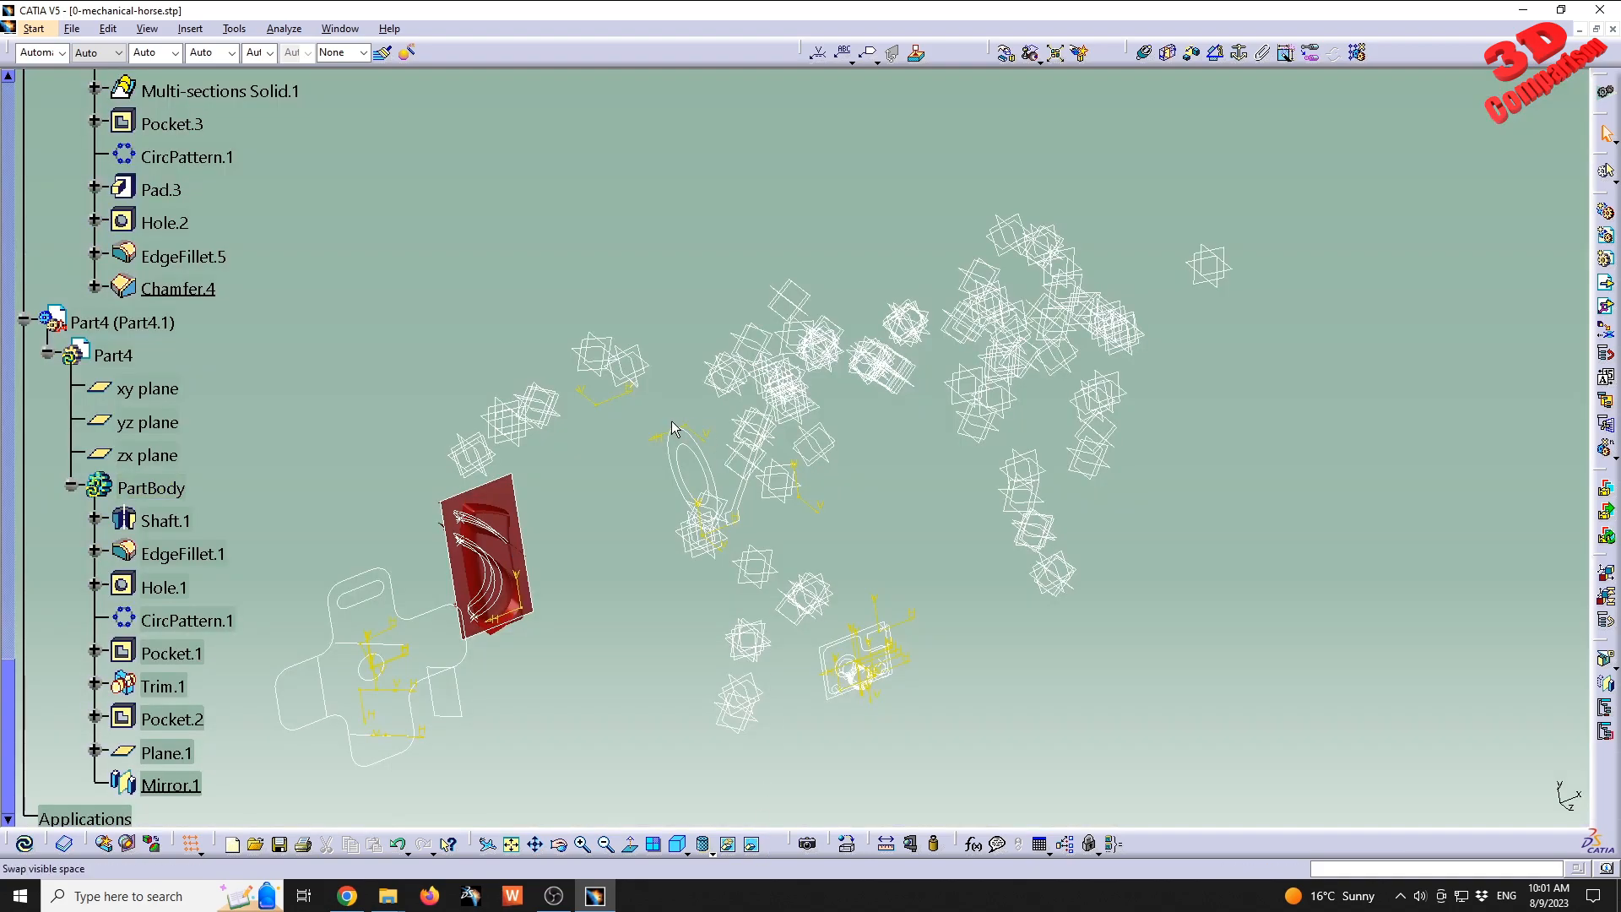
middle_drag(637, 398, 409, 263)
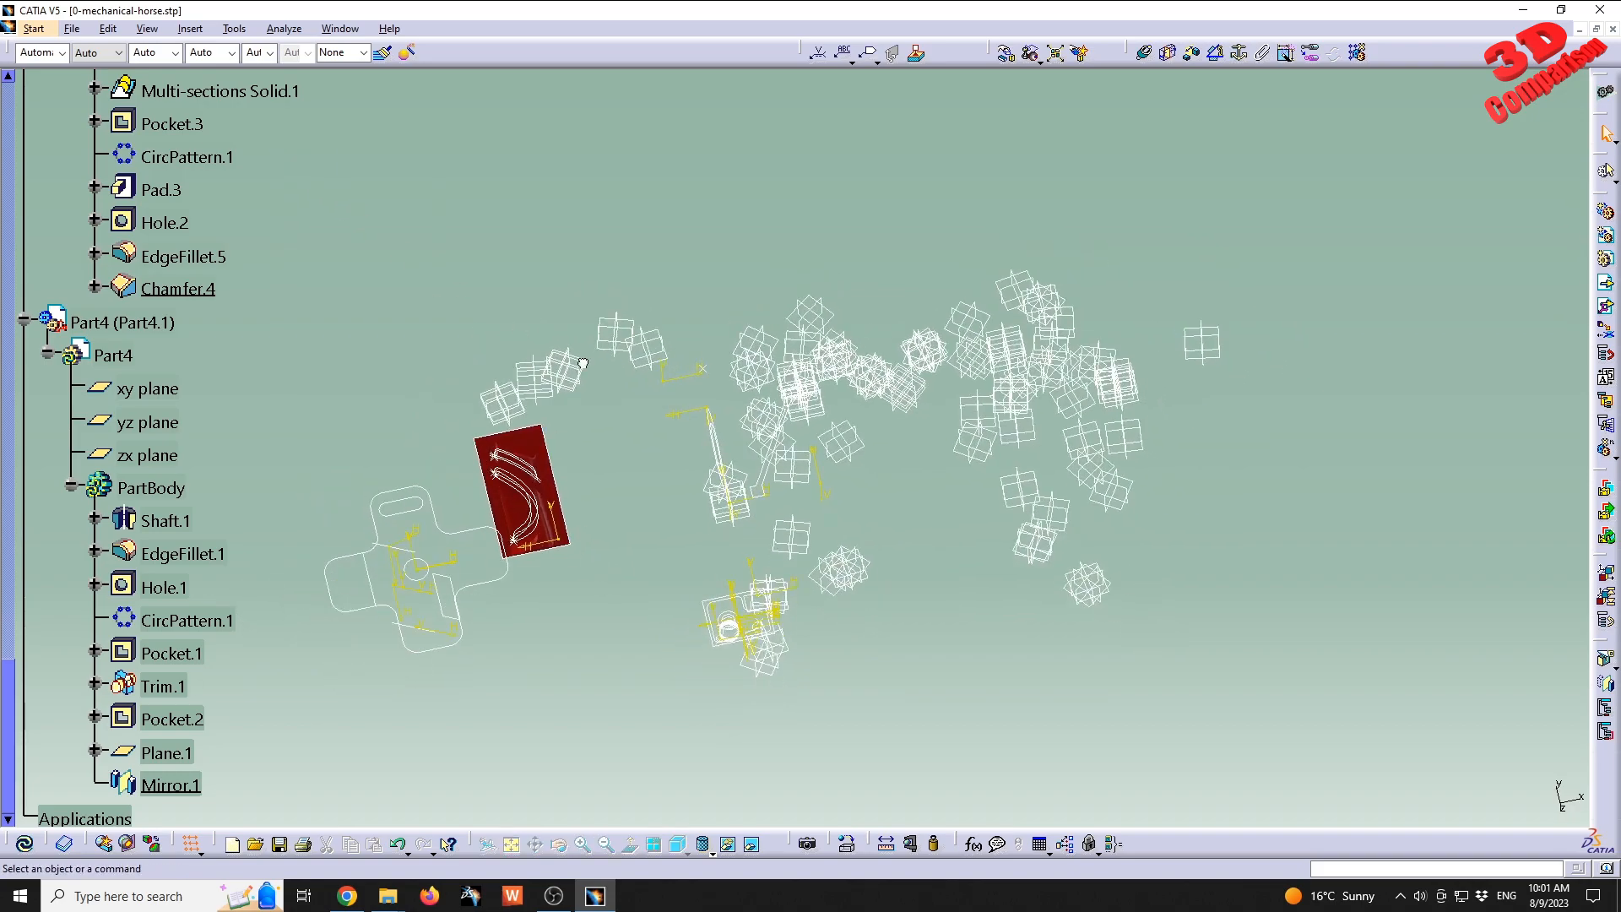
key(ctrl+a)
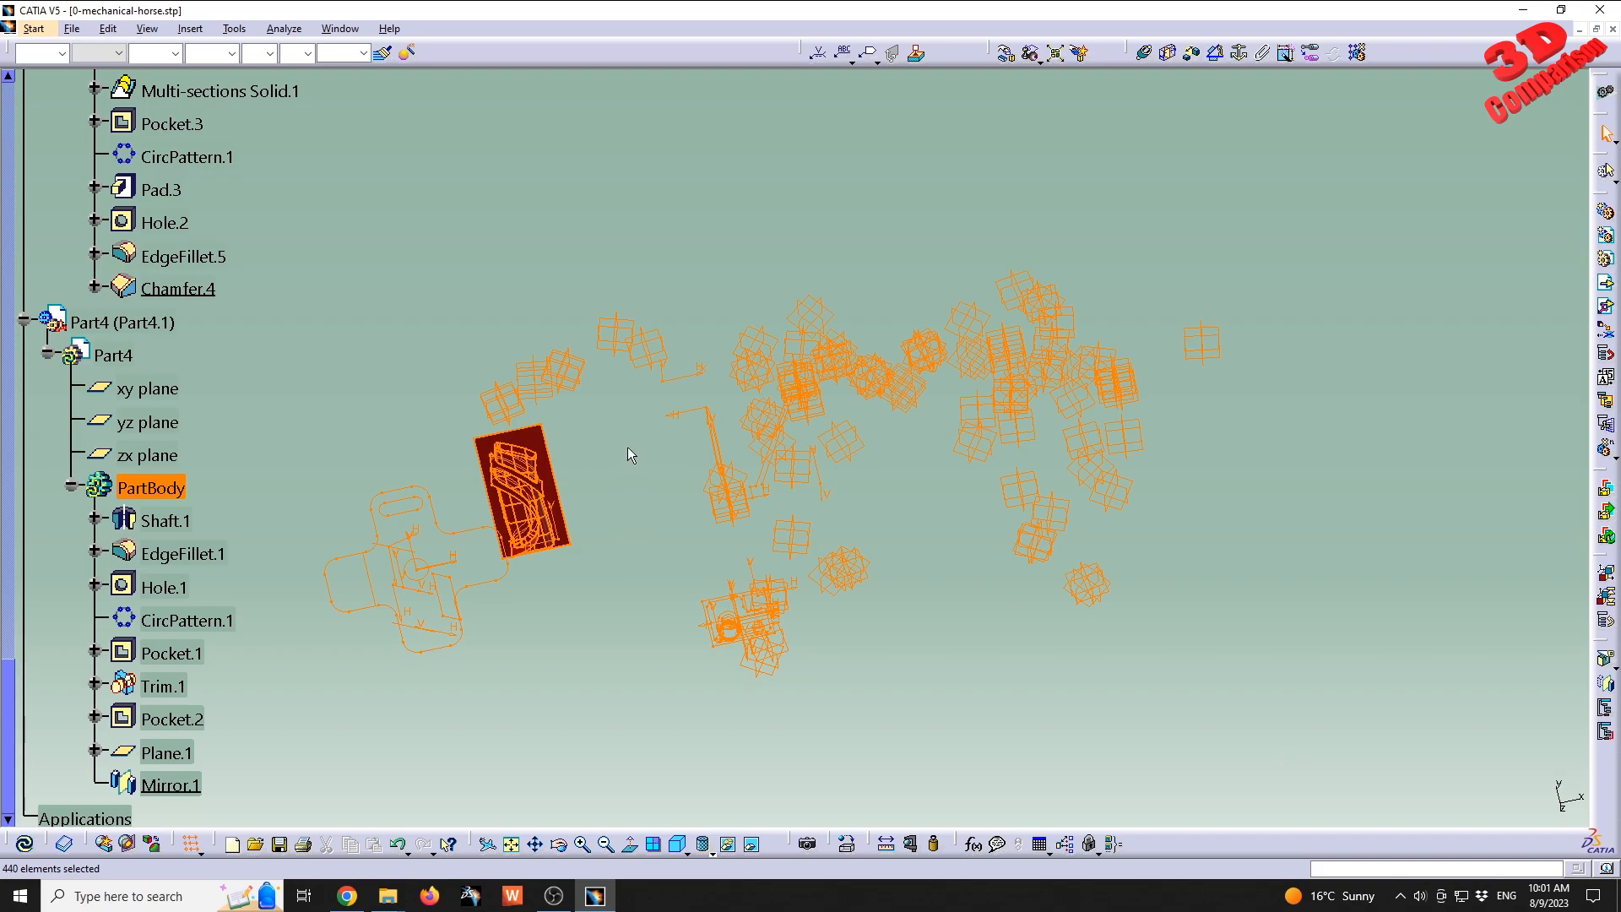
right_click(576, 359)
click(631, 412)
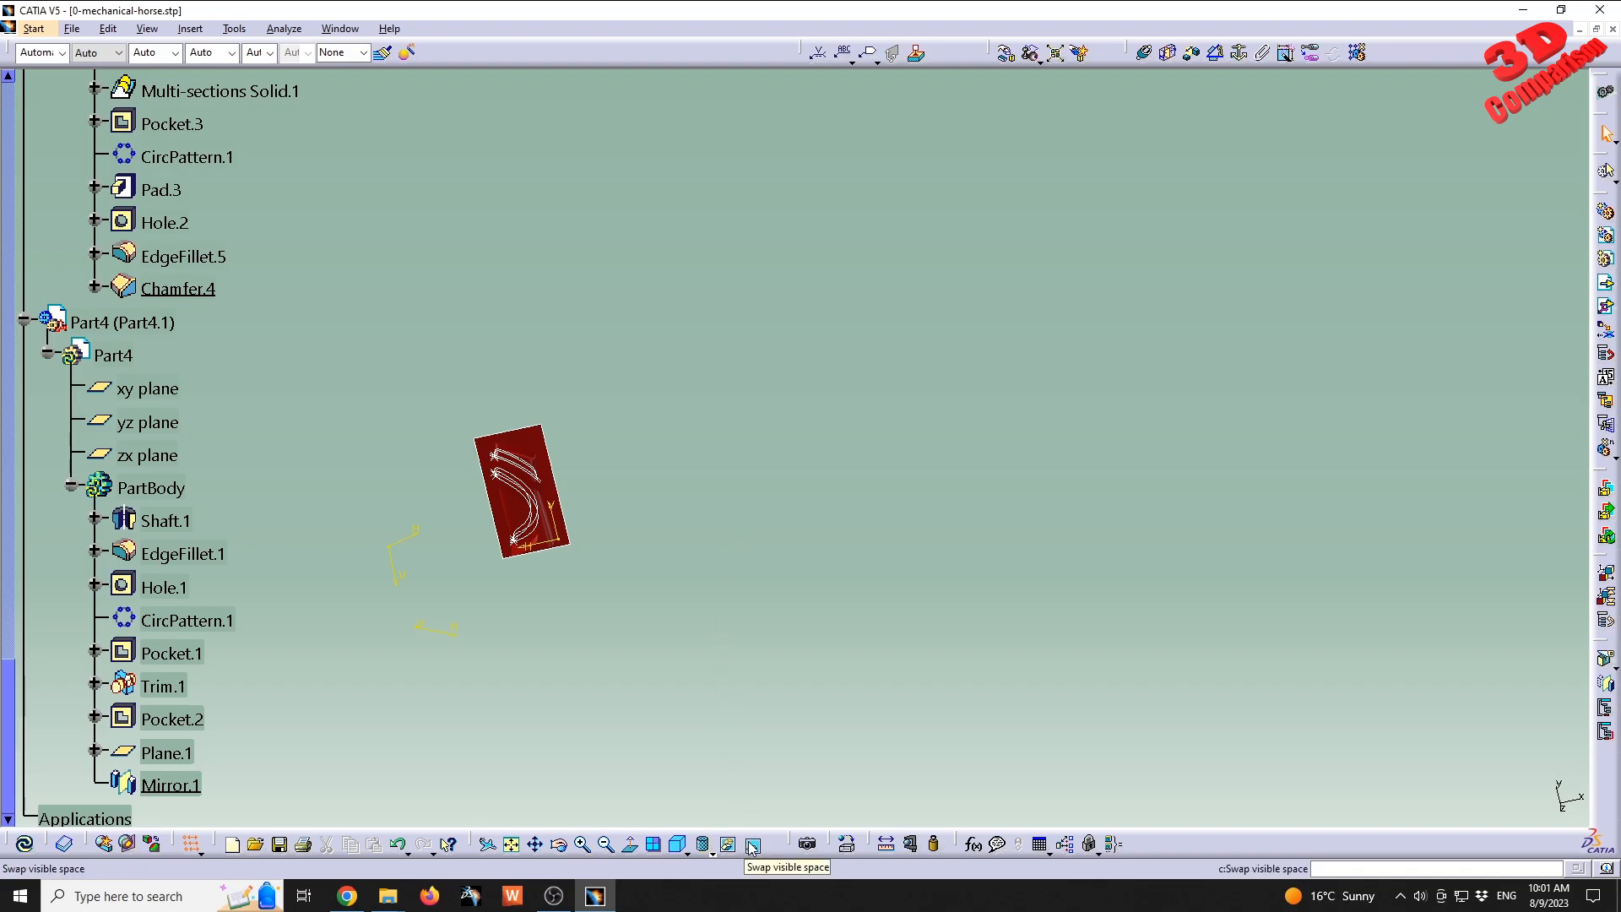
- Try to show the elements remaining in the hidden space around the red plane, and return to the visible space
drag(312, 169, 1220, 723)
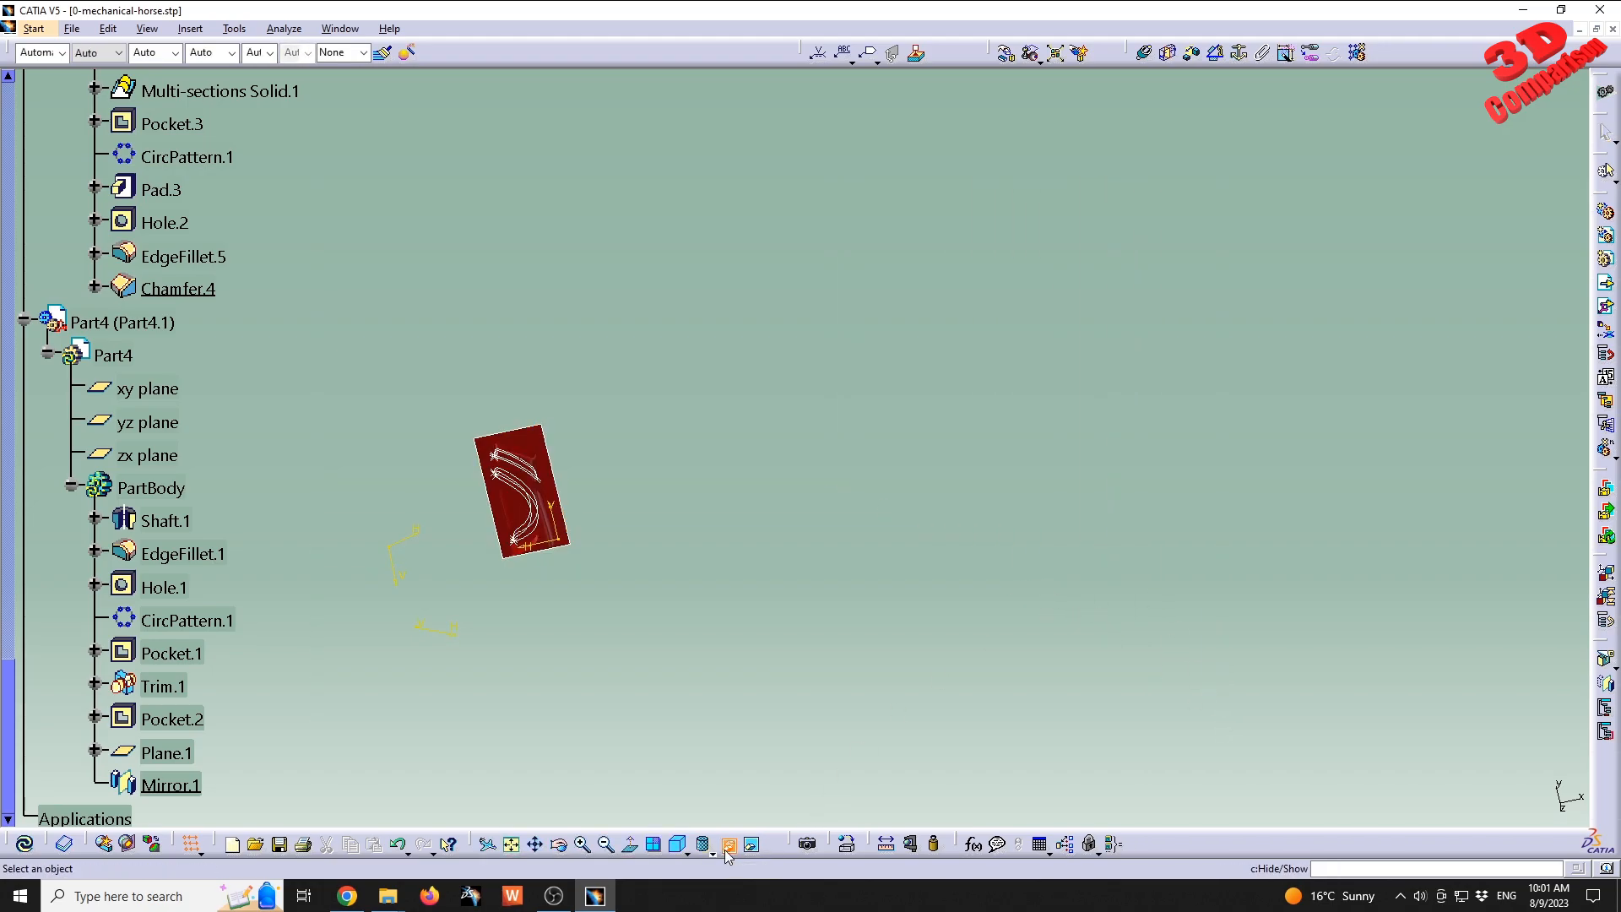
click(751, 844)
click(753, 847)
click(753, 848)
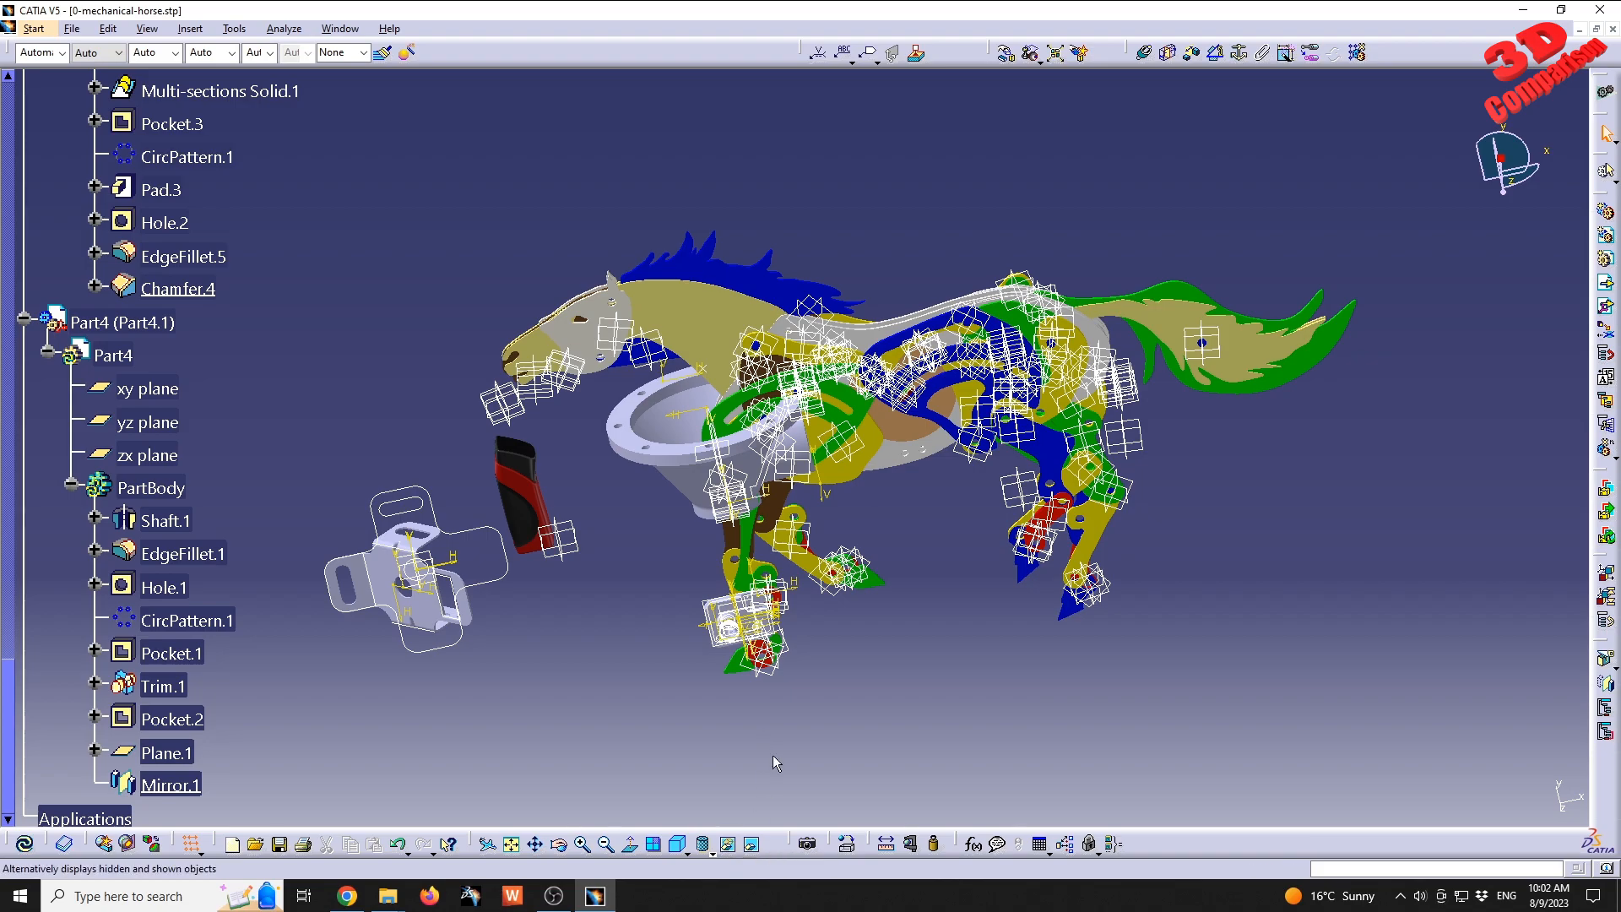
- Try to hide the yellow plate on the horse's body beside the green slotted link, and clear the selection
right_click(840, 472)
click(887, 525)
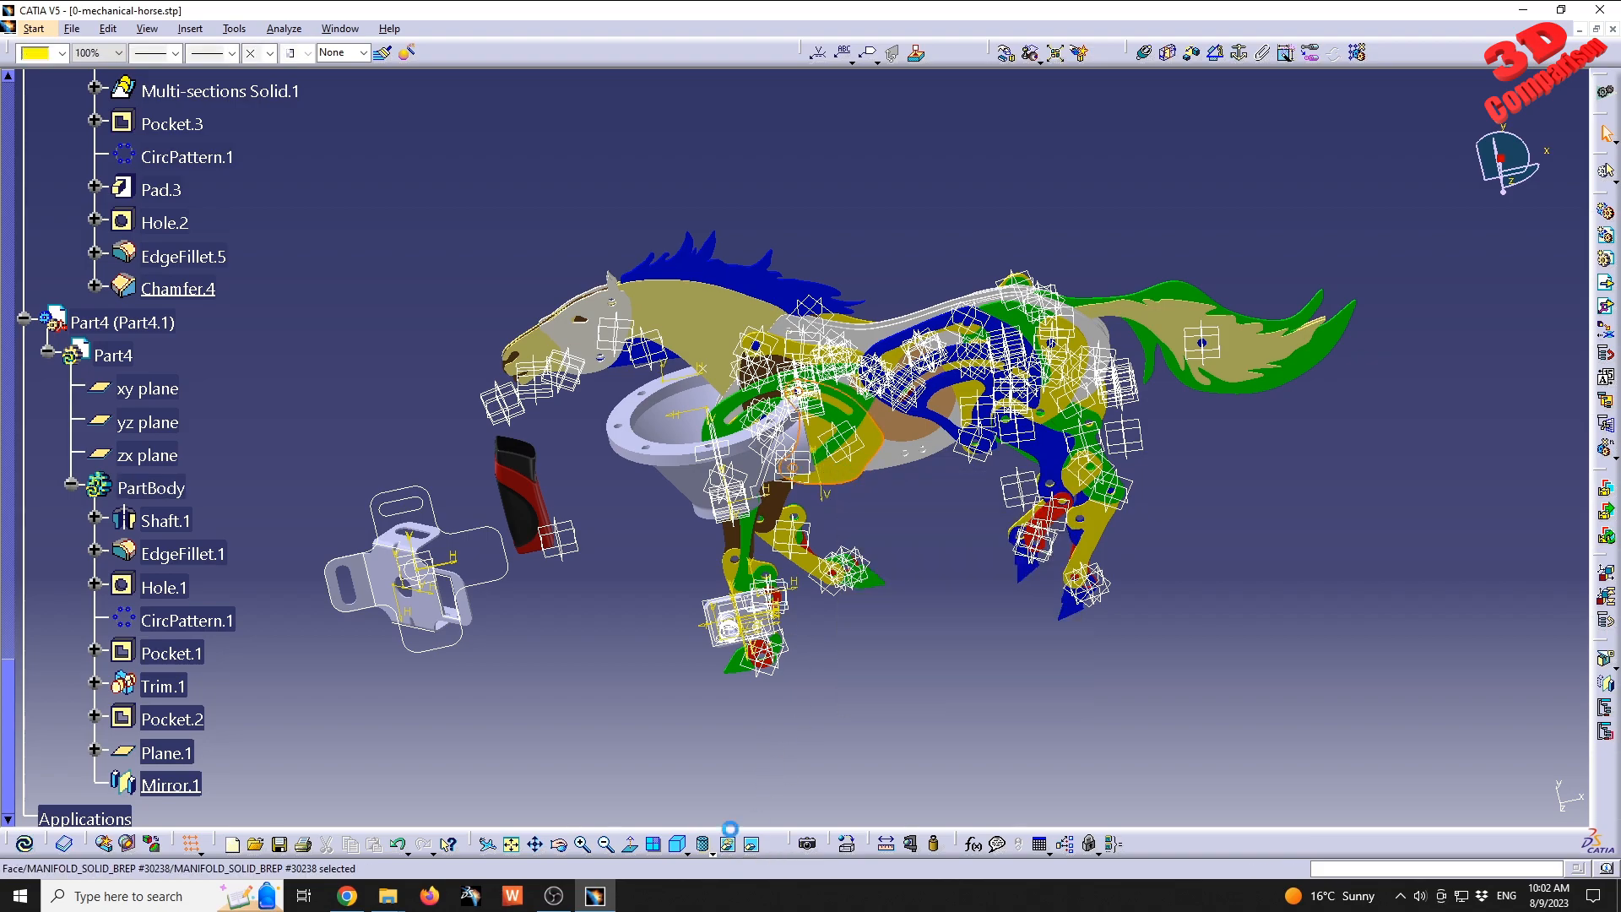
middle_drag(743, 363, 704, 301)
middle_drag(696, 566, 845, 519)
click(830, 450)
middle_drag(830, 450, 667, 513)
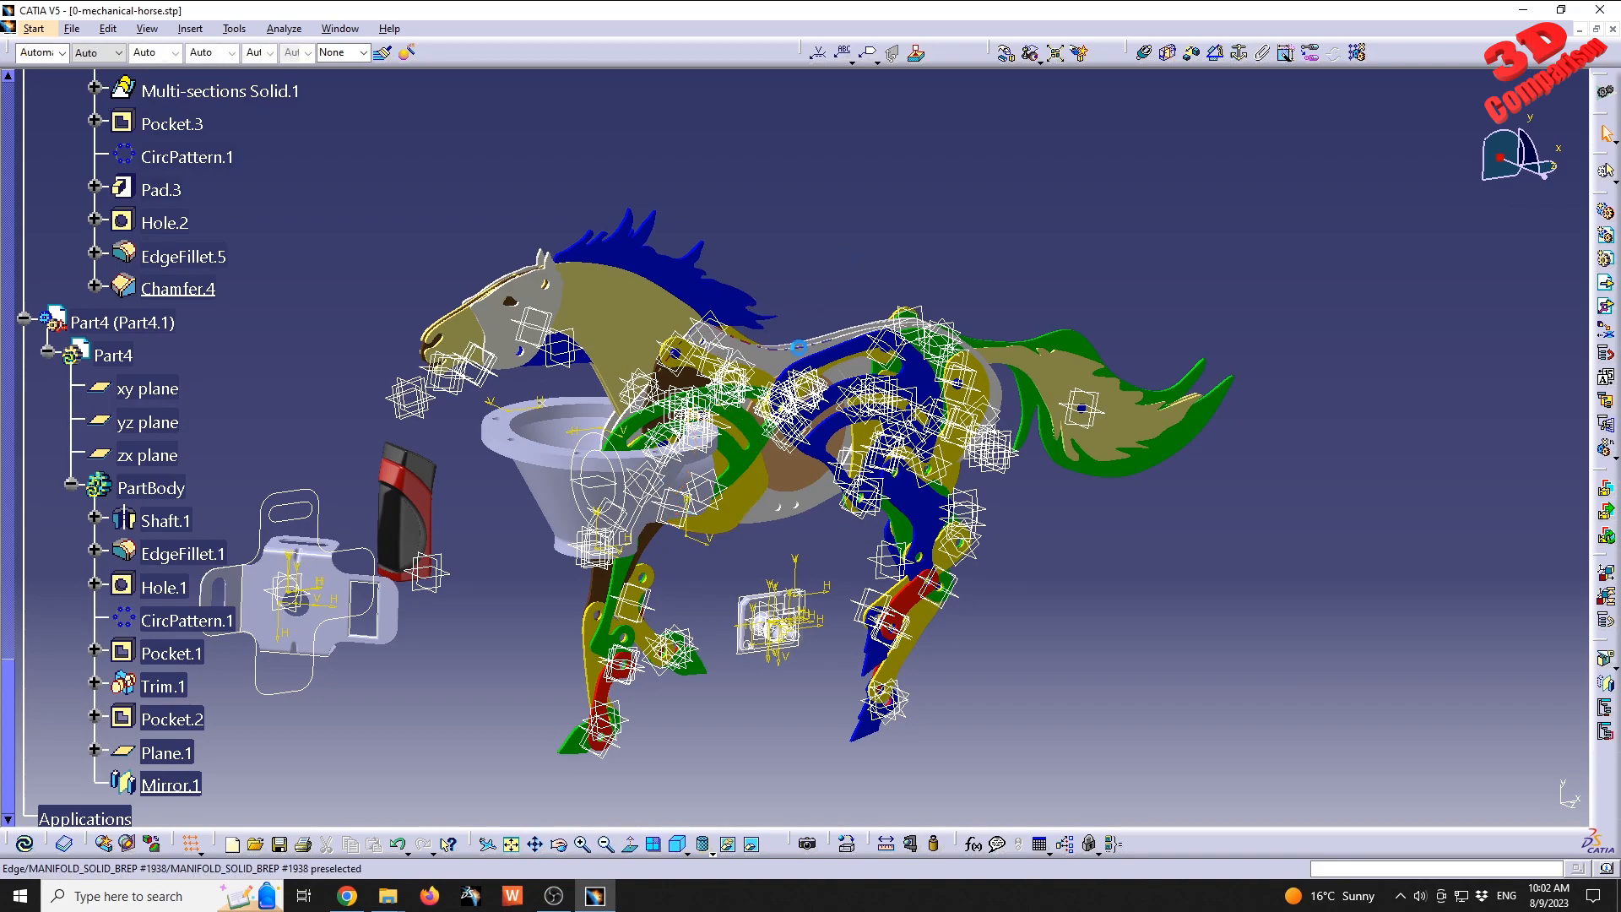
click(895, 283)
middle_drag(895, 283, 954, 244)
- Set up a search across all workbenches (*), taking the Plane type from a reference plane near the horse's muzzle
key(ctrl+f)
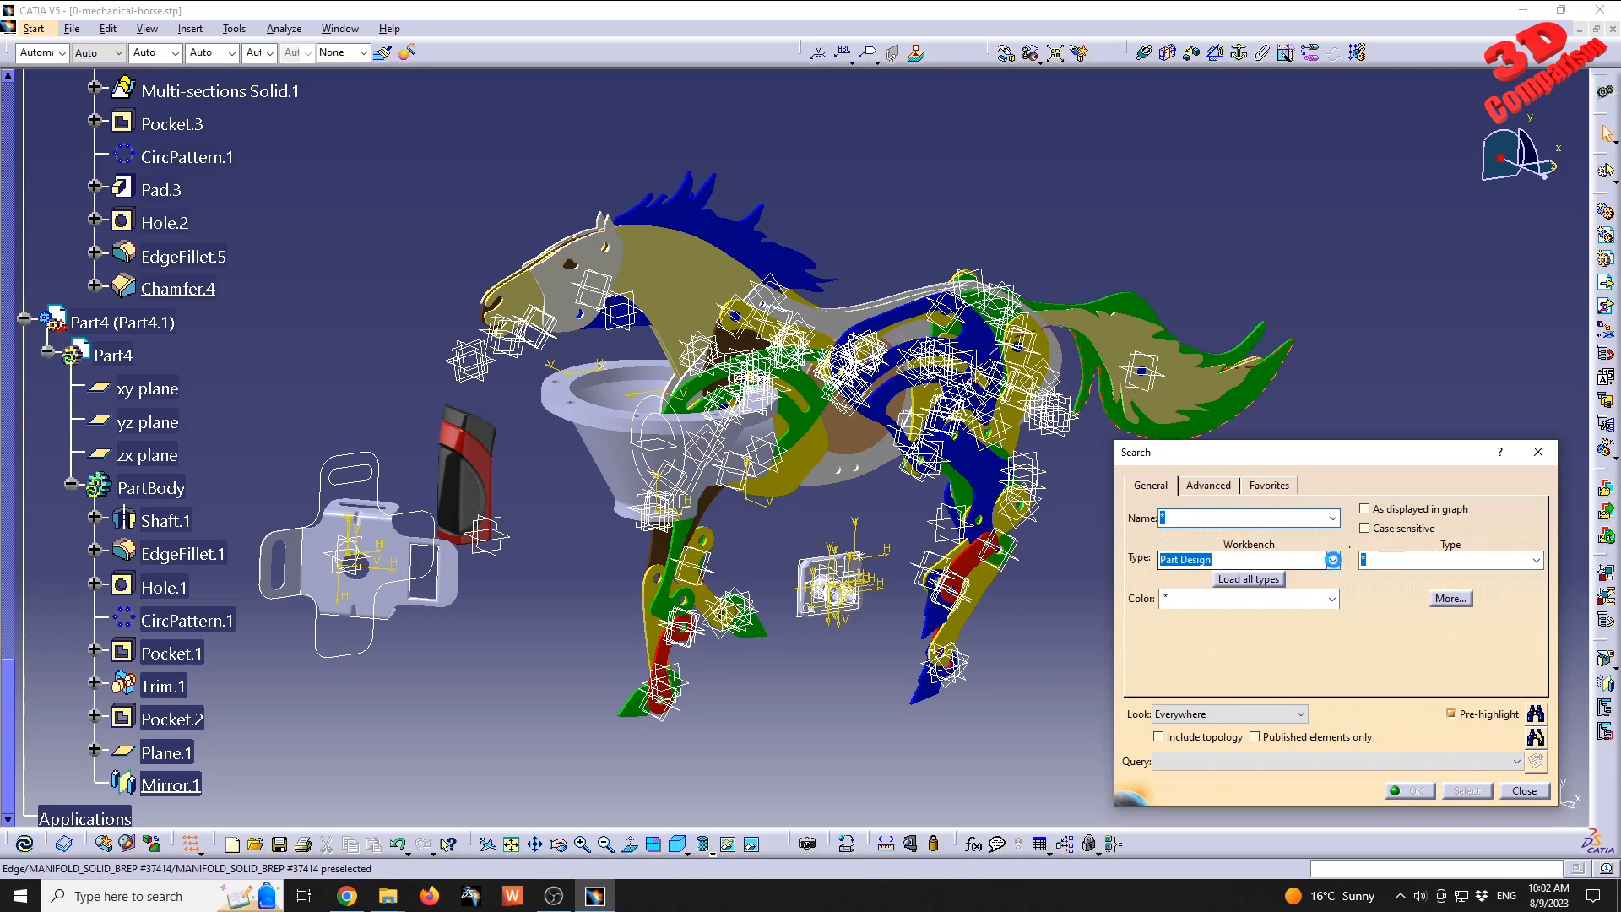
click(1332, 559)
drag(1350, 348, 1364, 193)
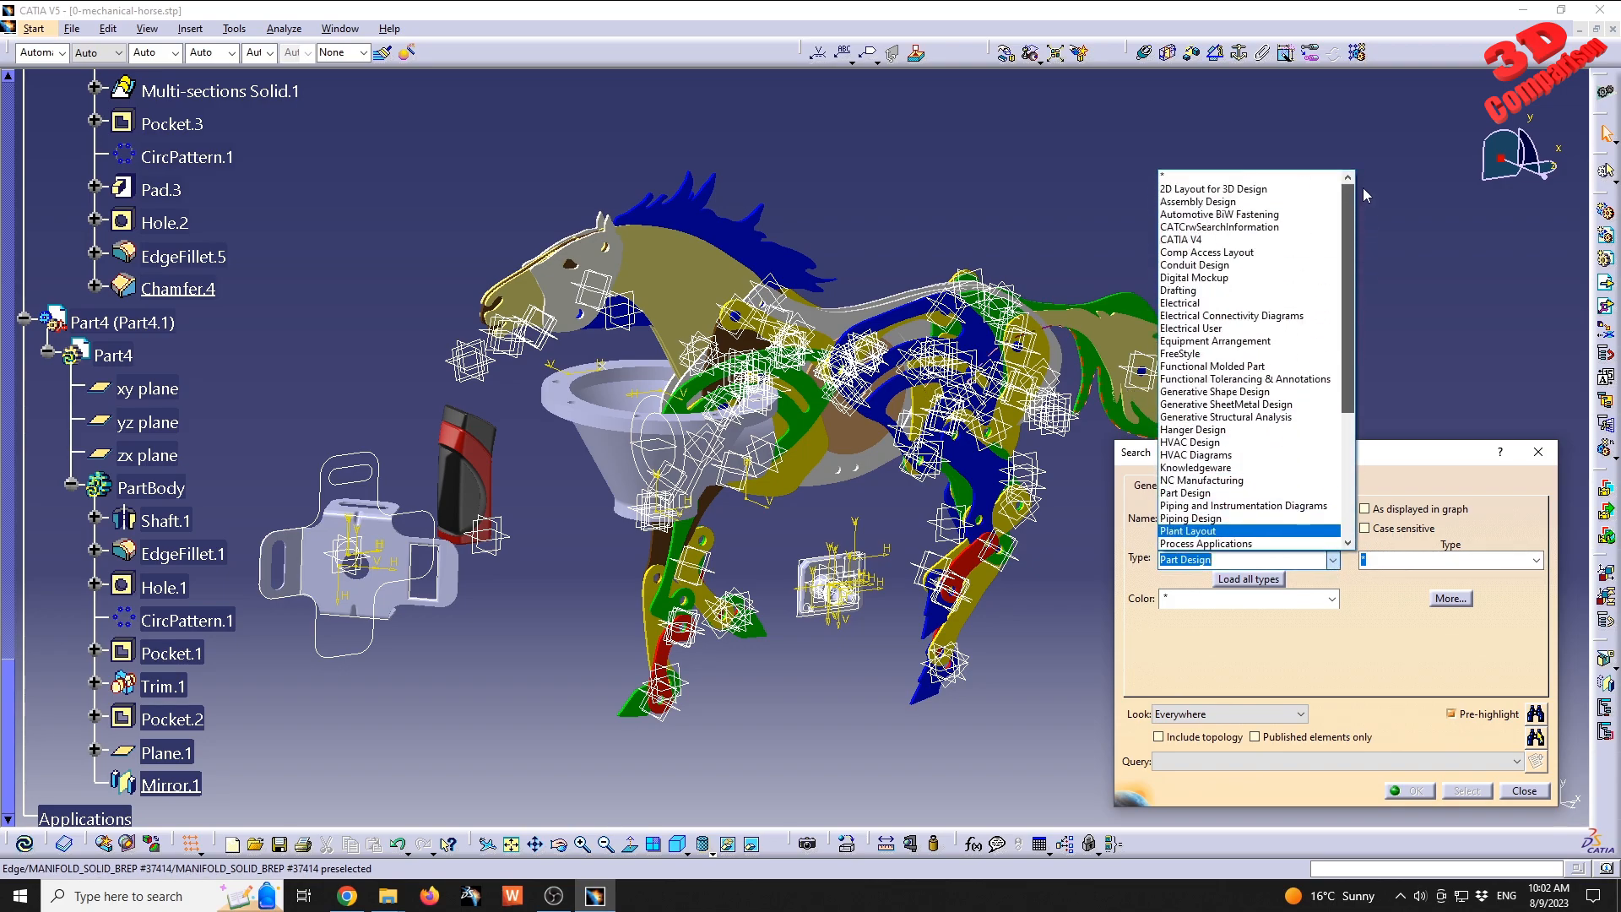
click(1254, 177)
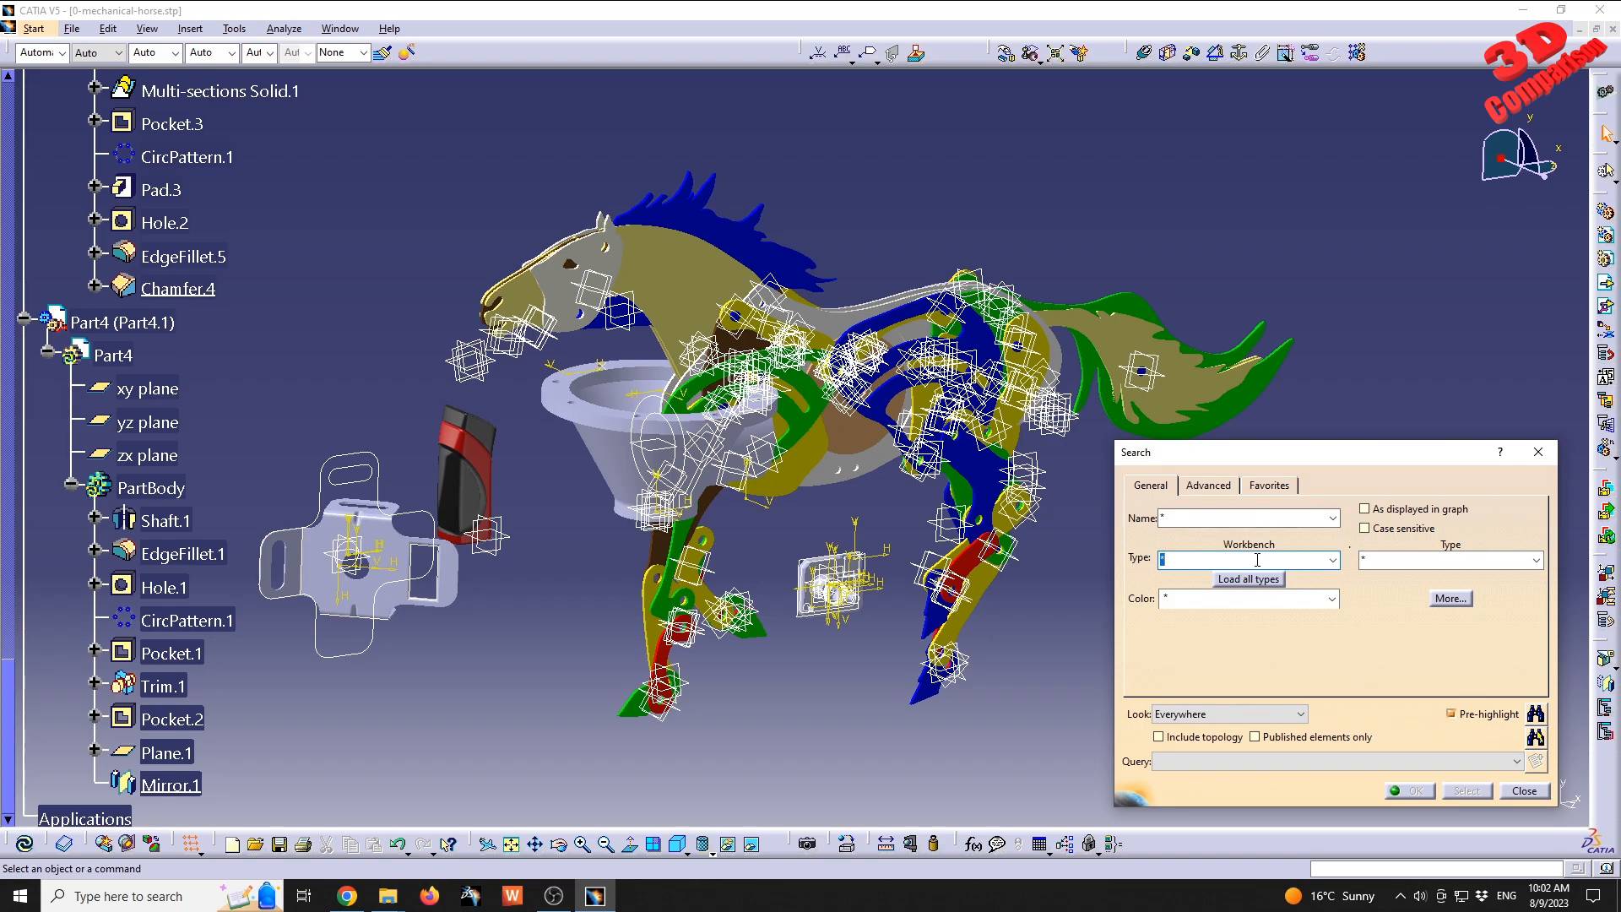
click(1538, 561)
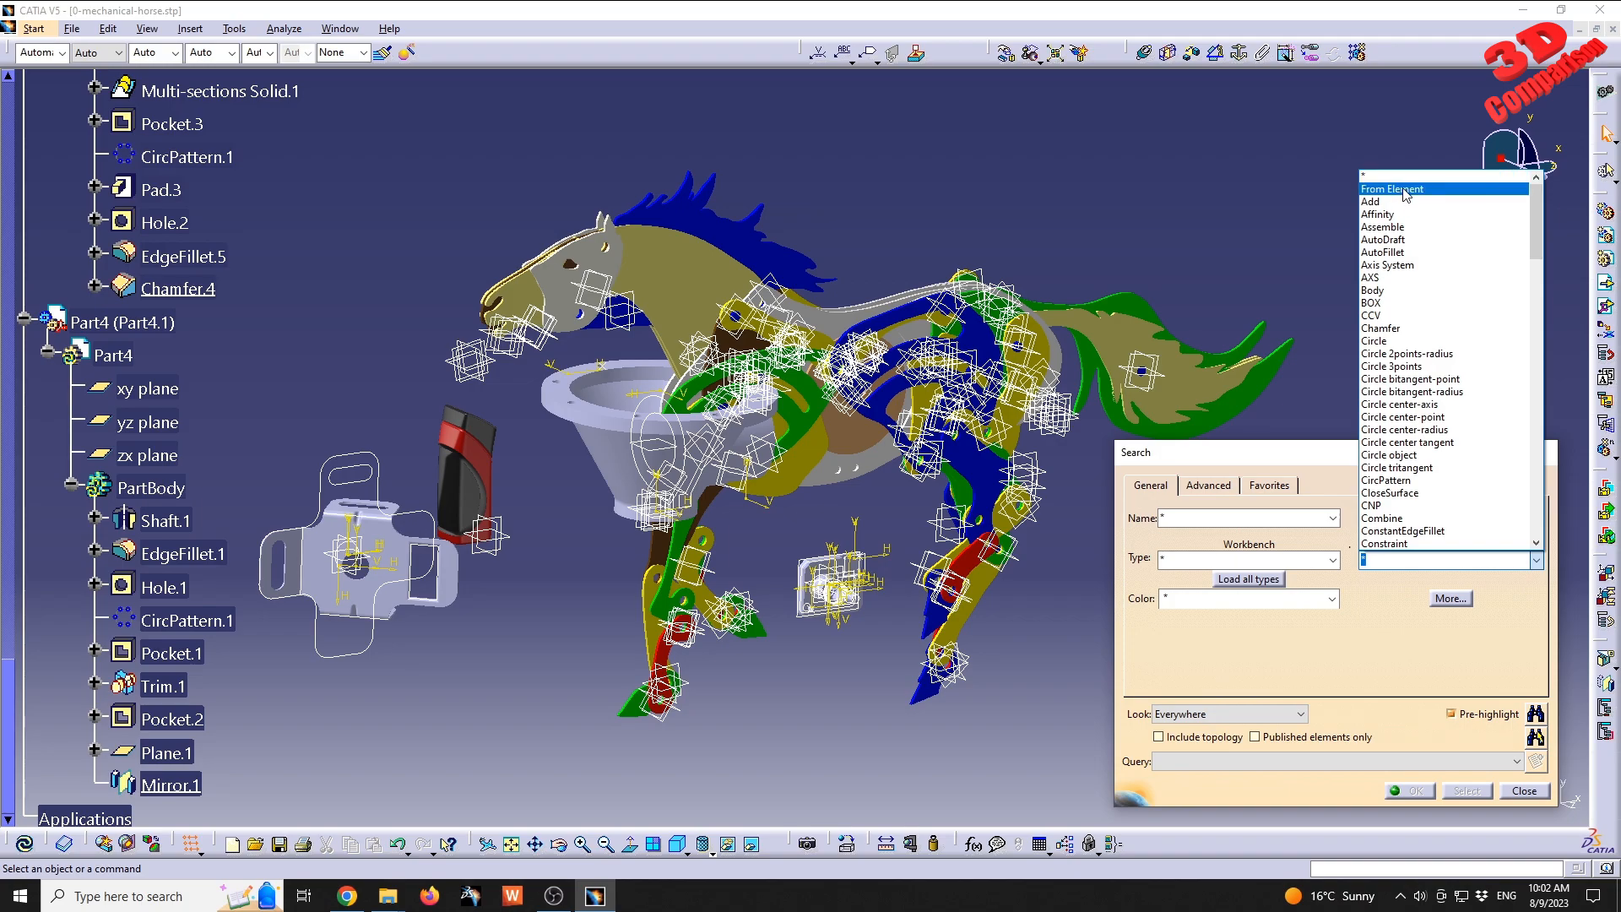
click(1404, 190)
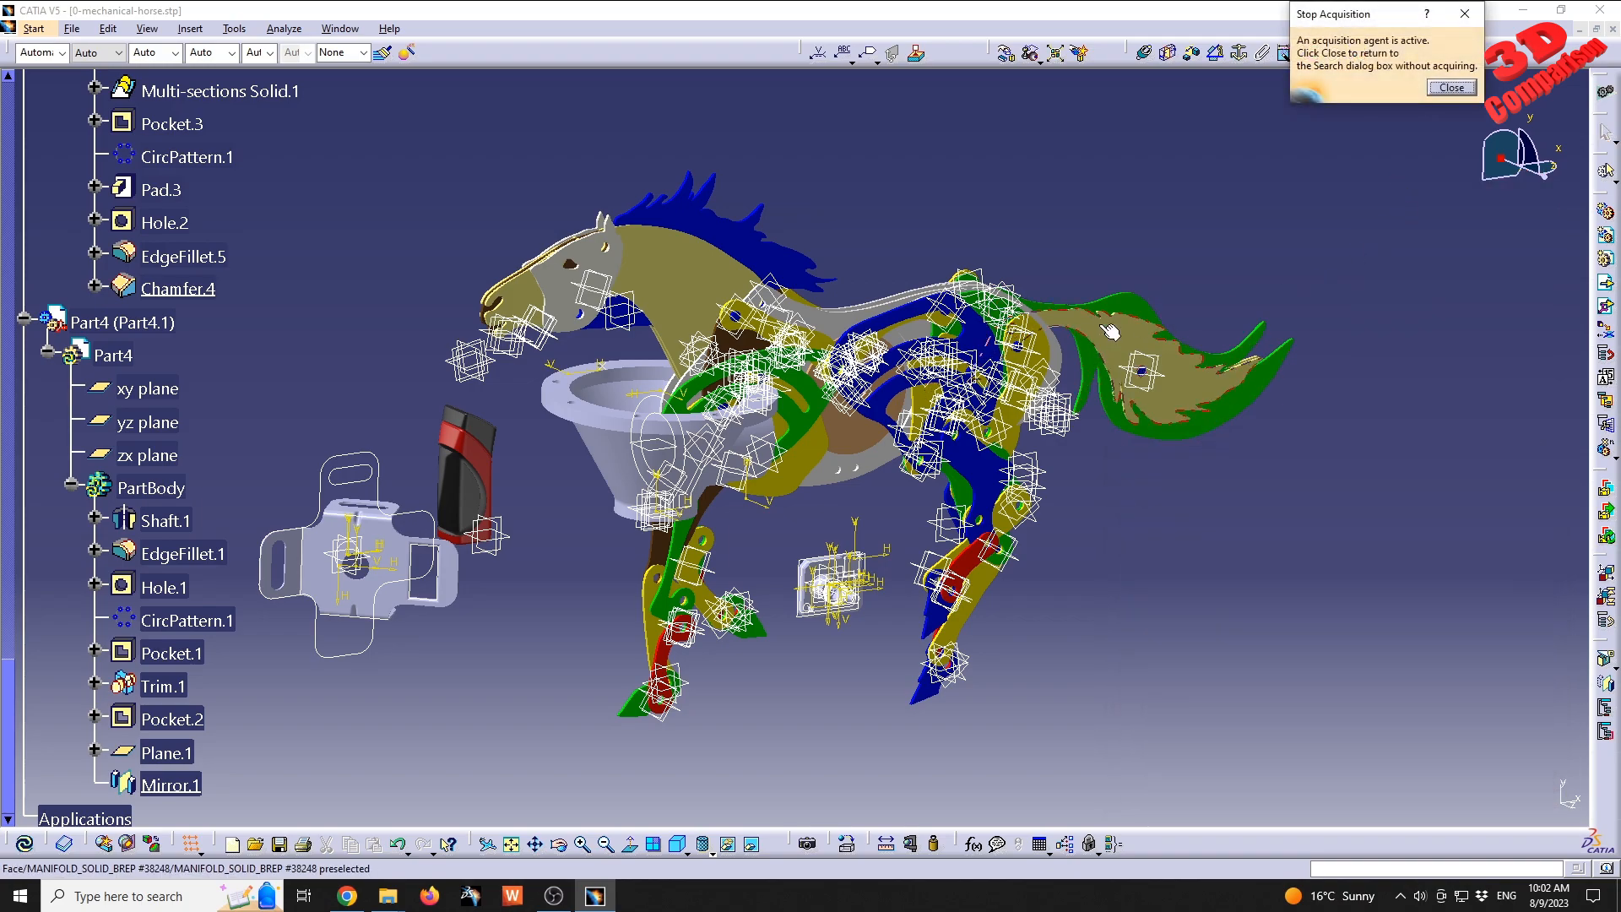
click(478, 377)
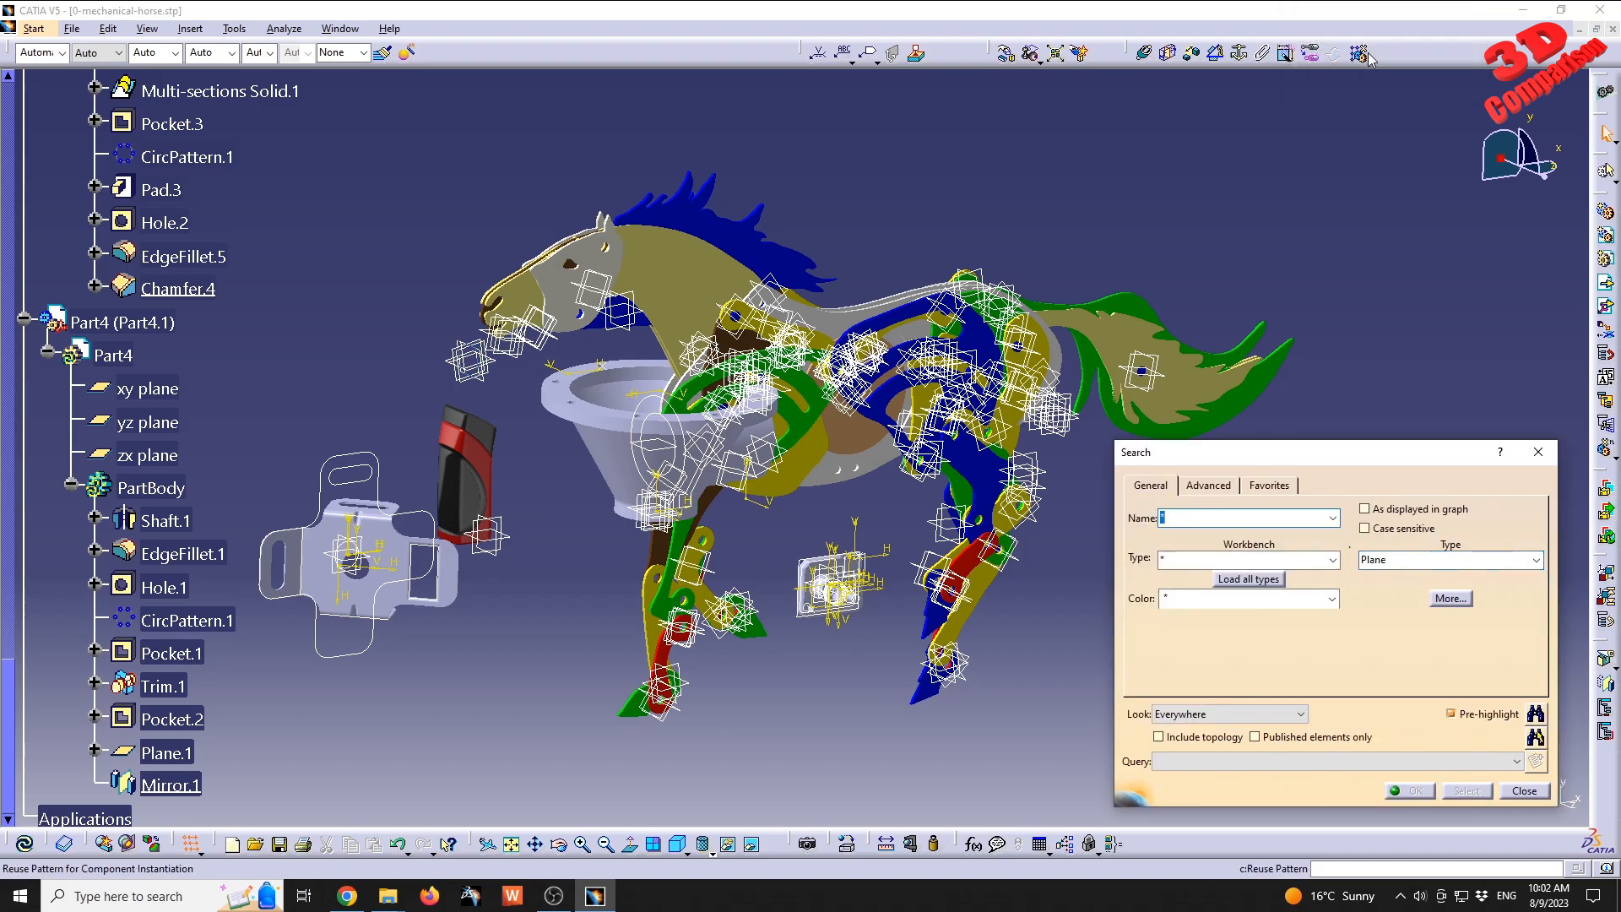
- Run the search to select every plane in the assembly and hide them all
click(1537, 738)
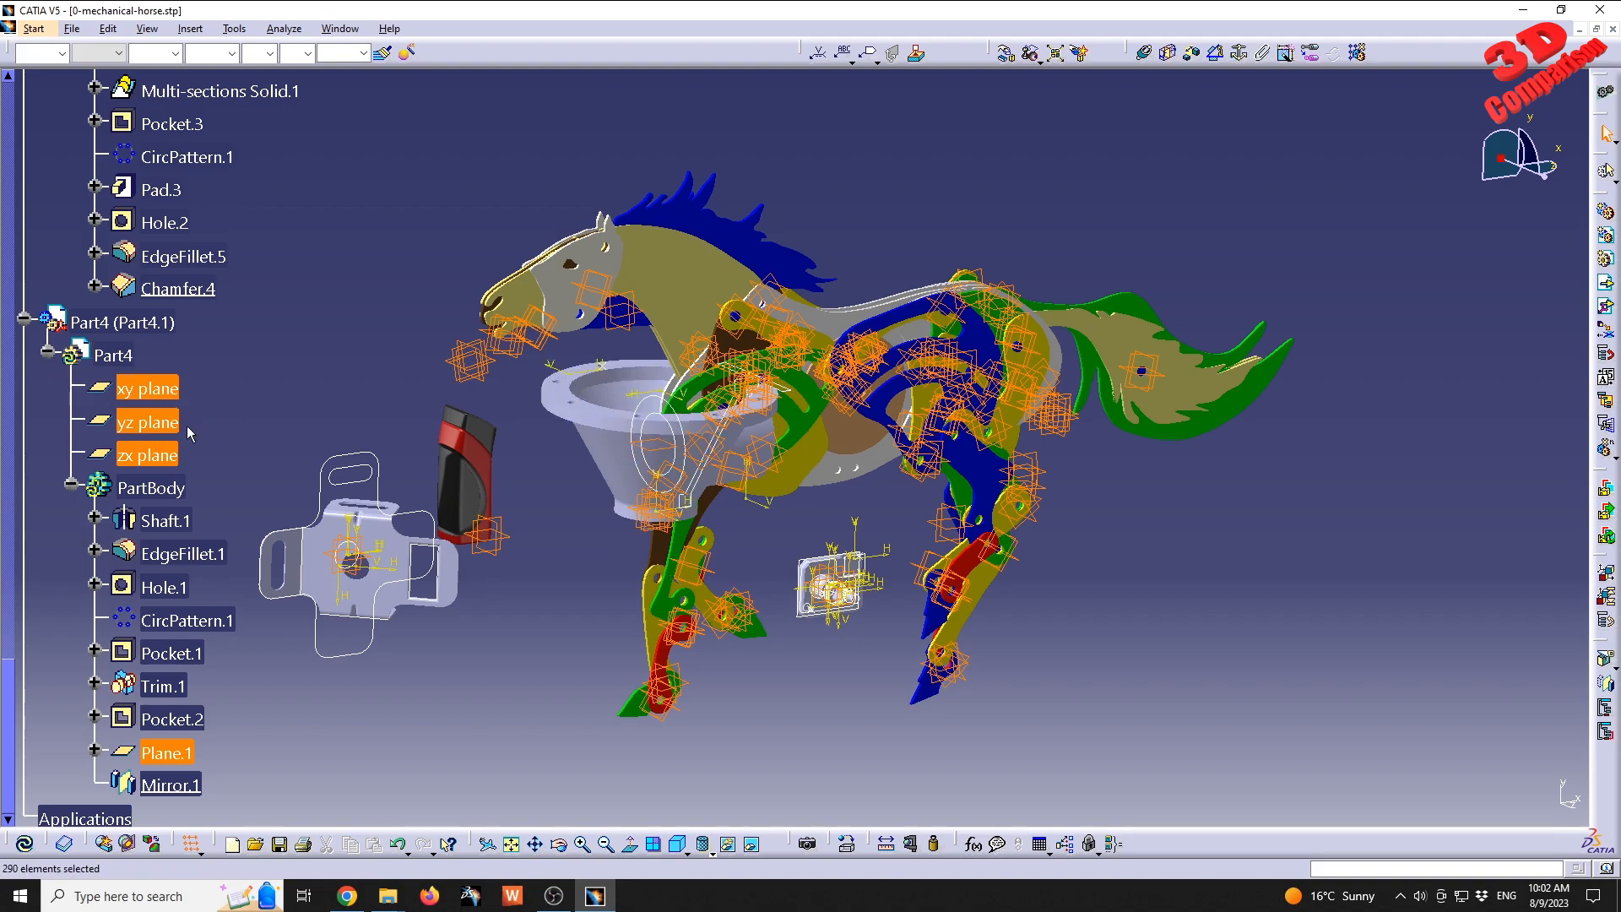
right_click(480, 352)
click(570, 406)
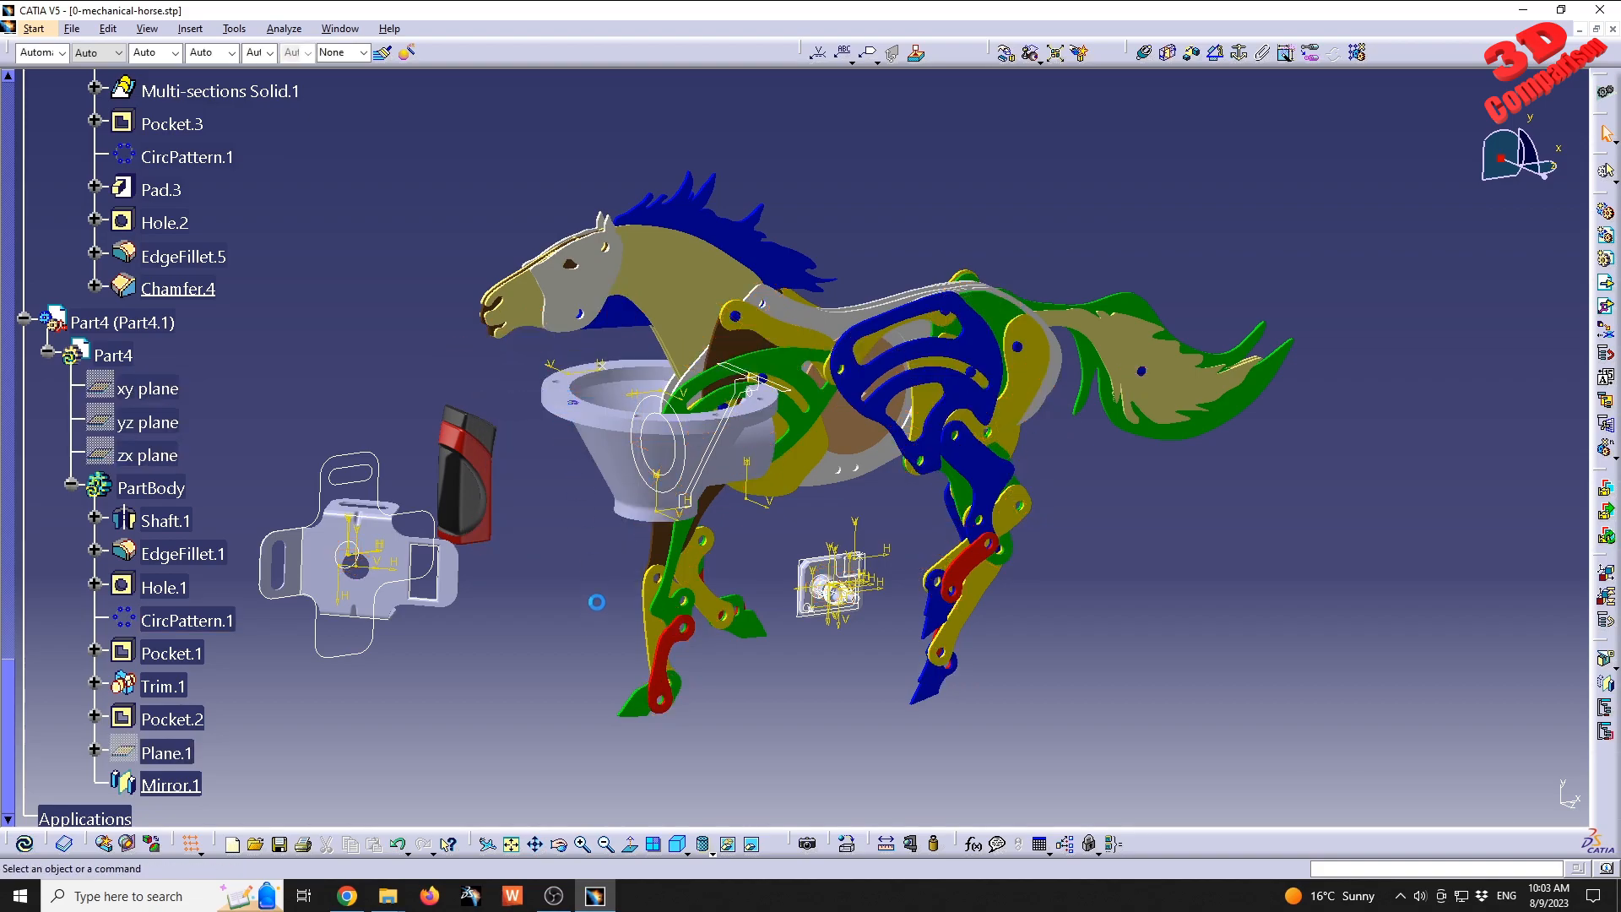
middle_drag(738, 586, 939, 387)
middle_drag(597, 530, 686, 571)
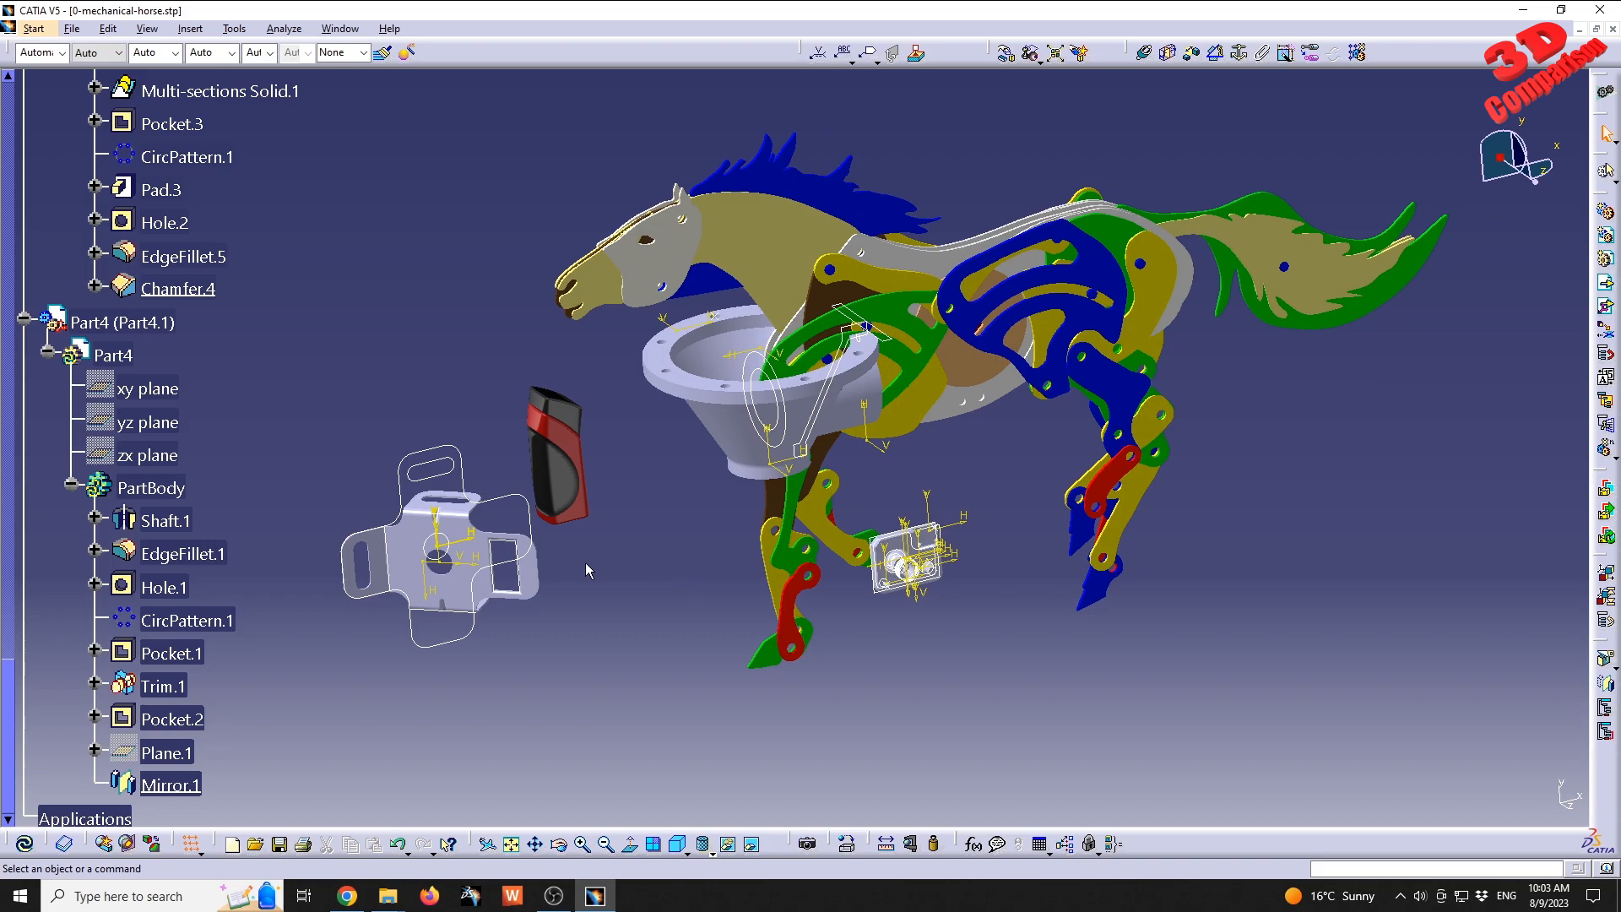
- Switch to YouTube Studio in Chrome and examine the channel's audience analytics, including bell notifications, watch time from subscribers, and age and gender
click(347, 896)
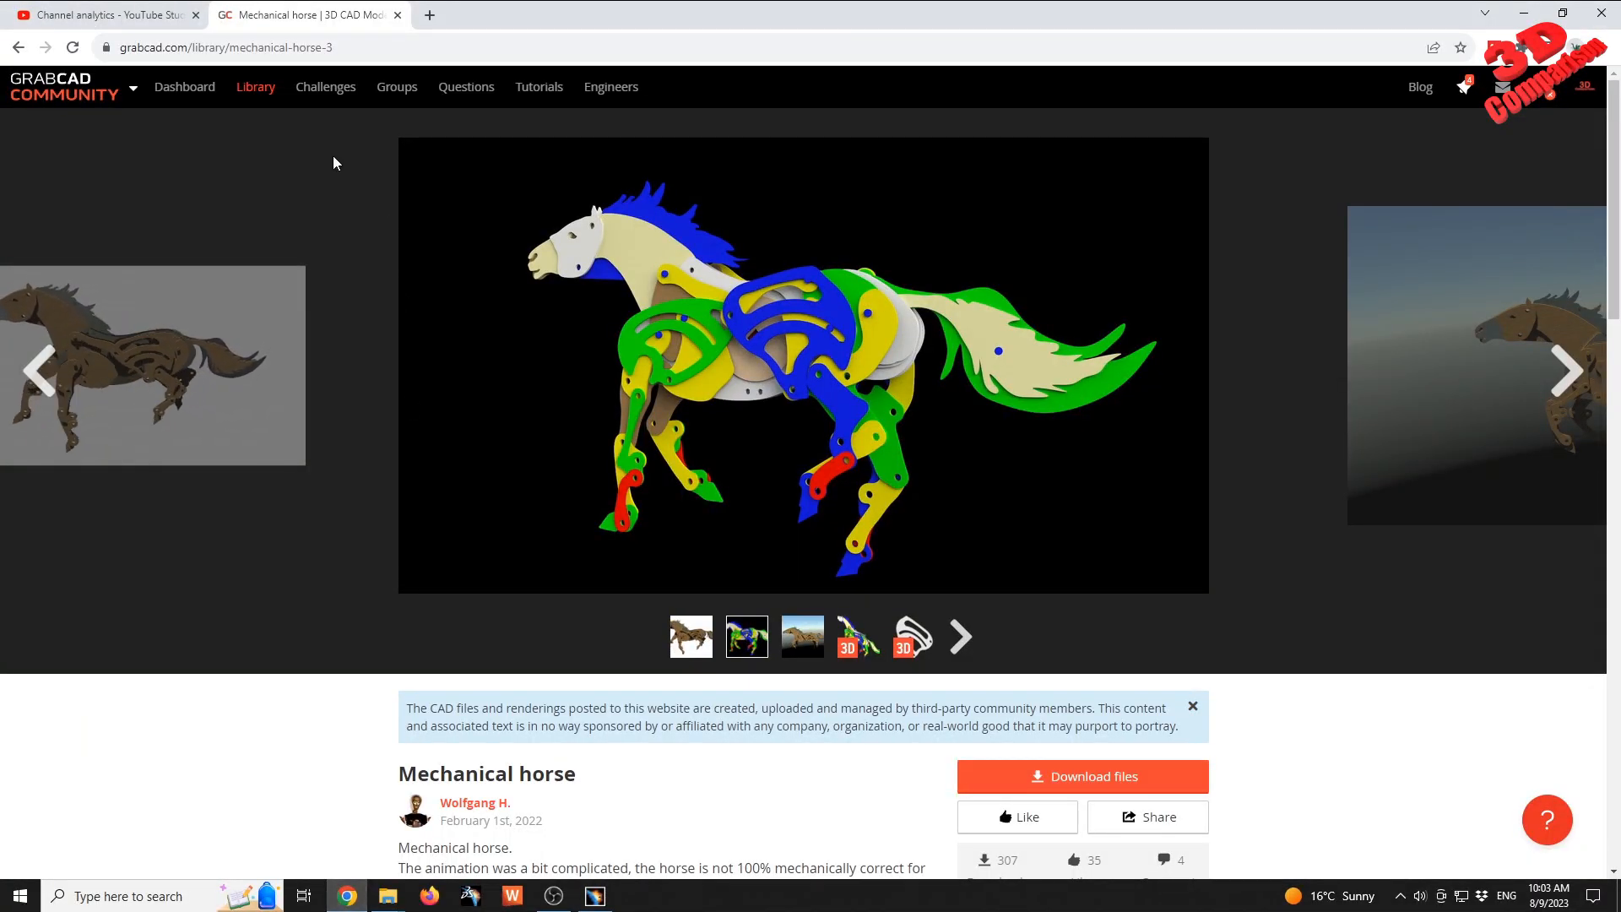
click(145, 23)
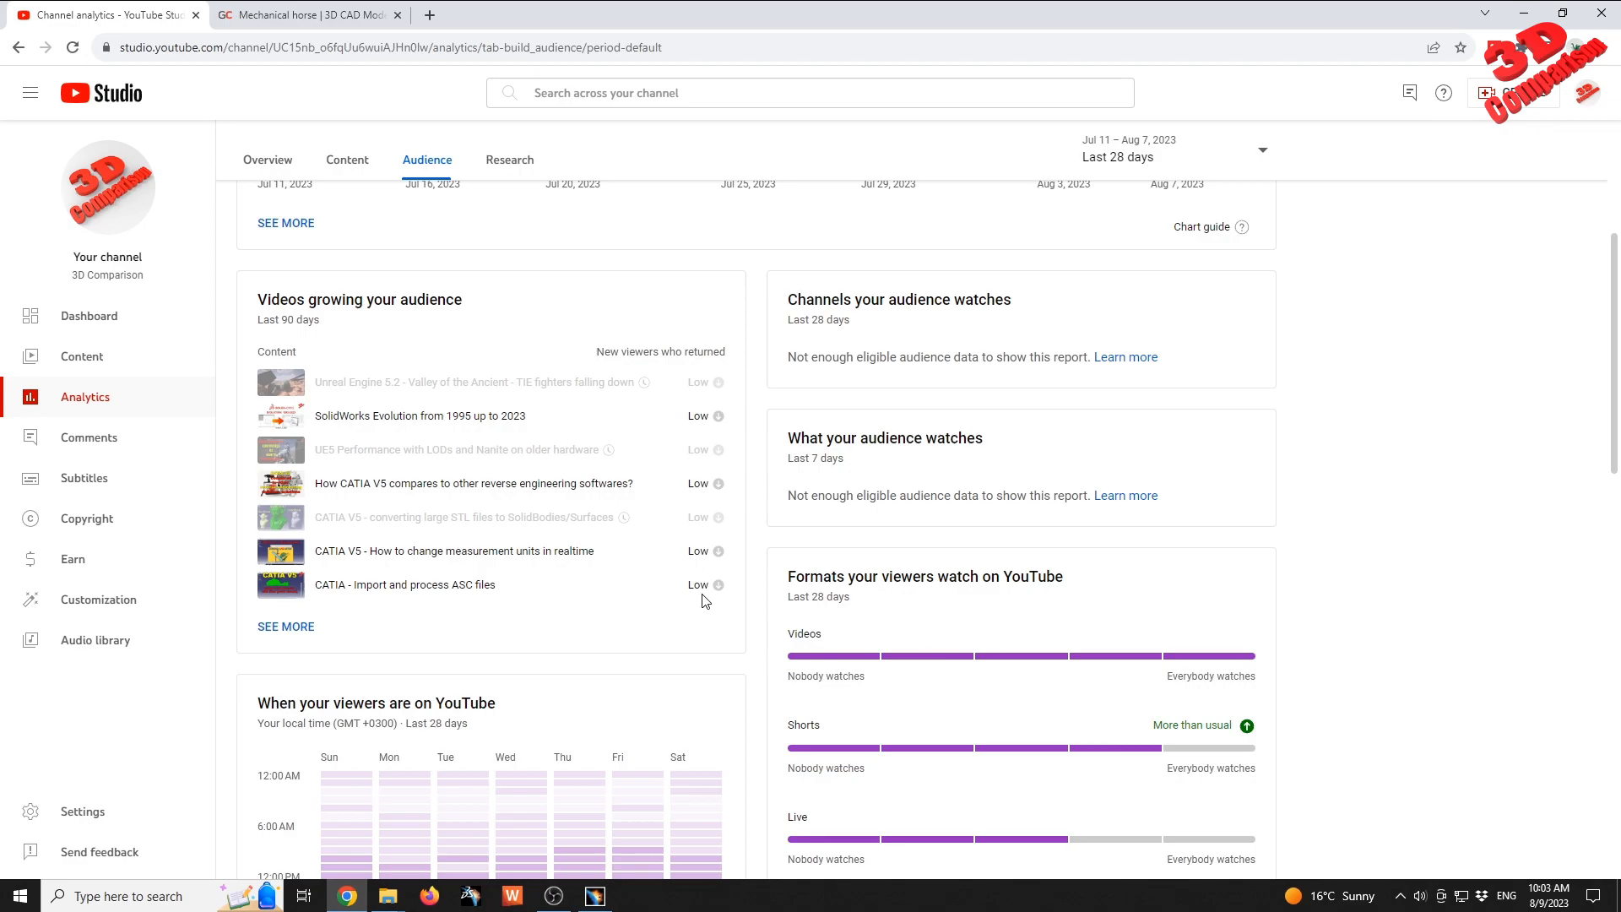
scroll(705, 601, down, 7)
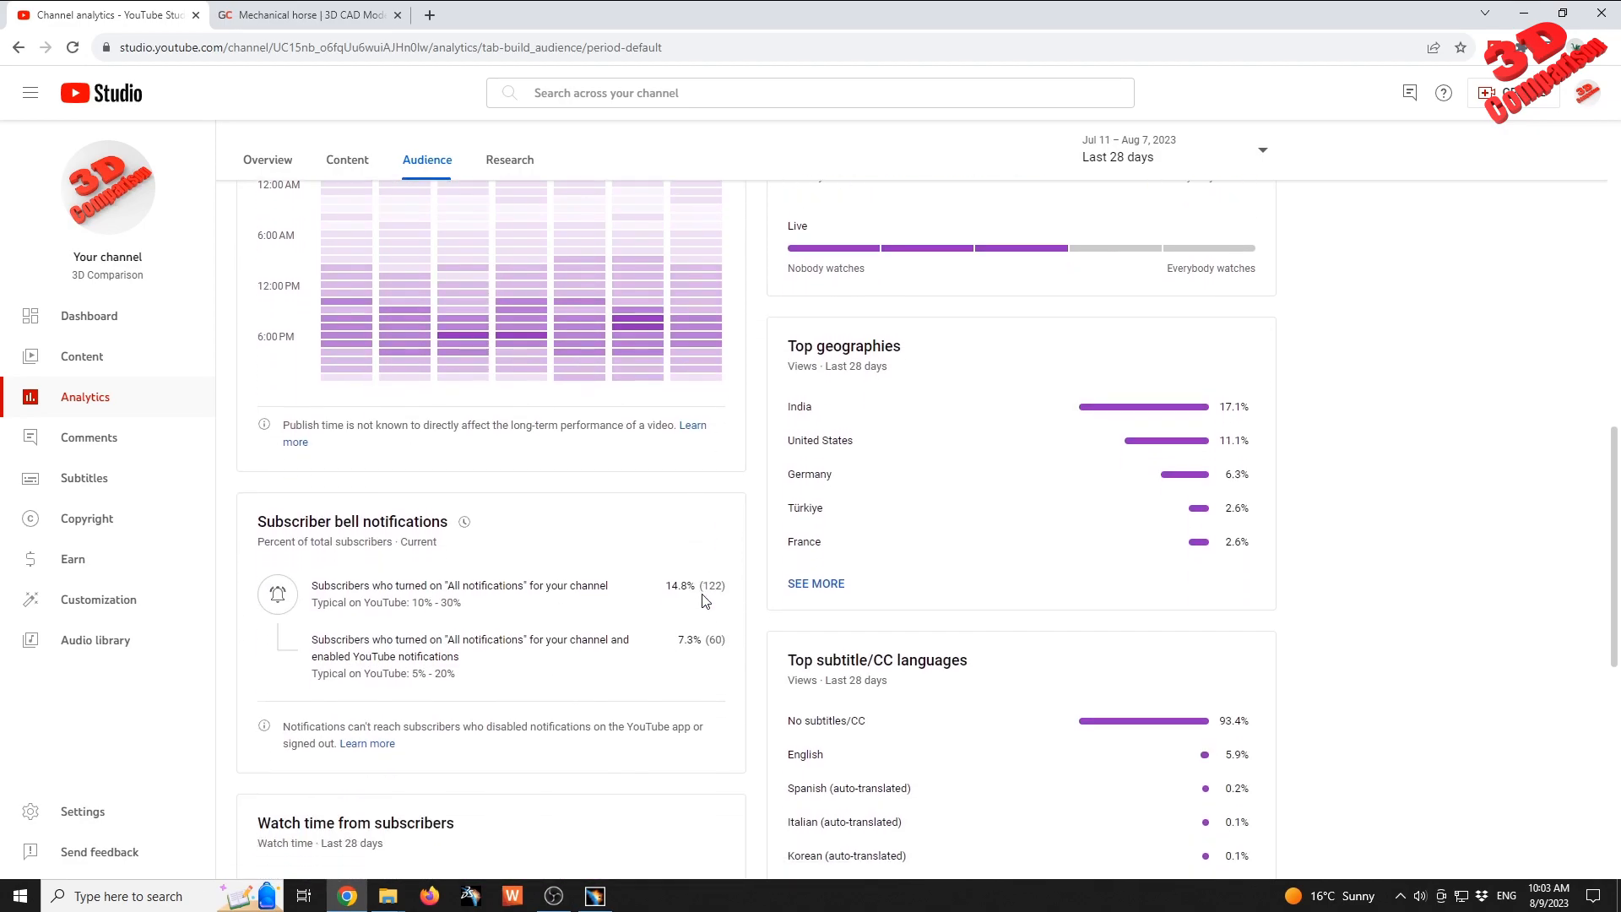
scroll(706, 601, down, 2)
scroll(706, 601, down, 1)
mouse_move(316, 577)
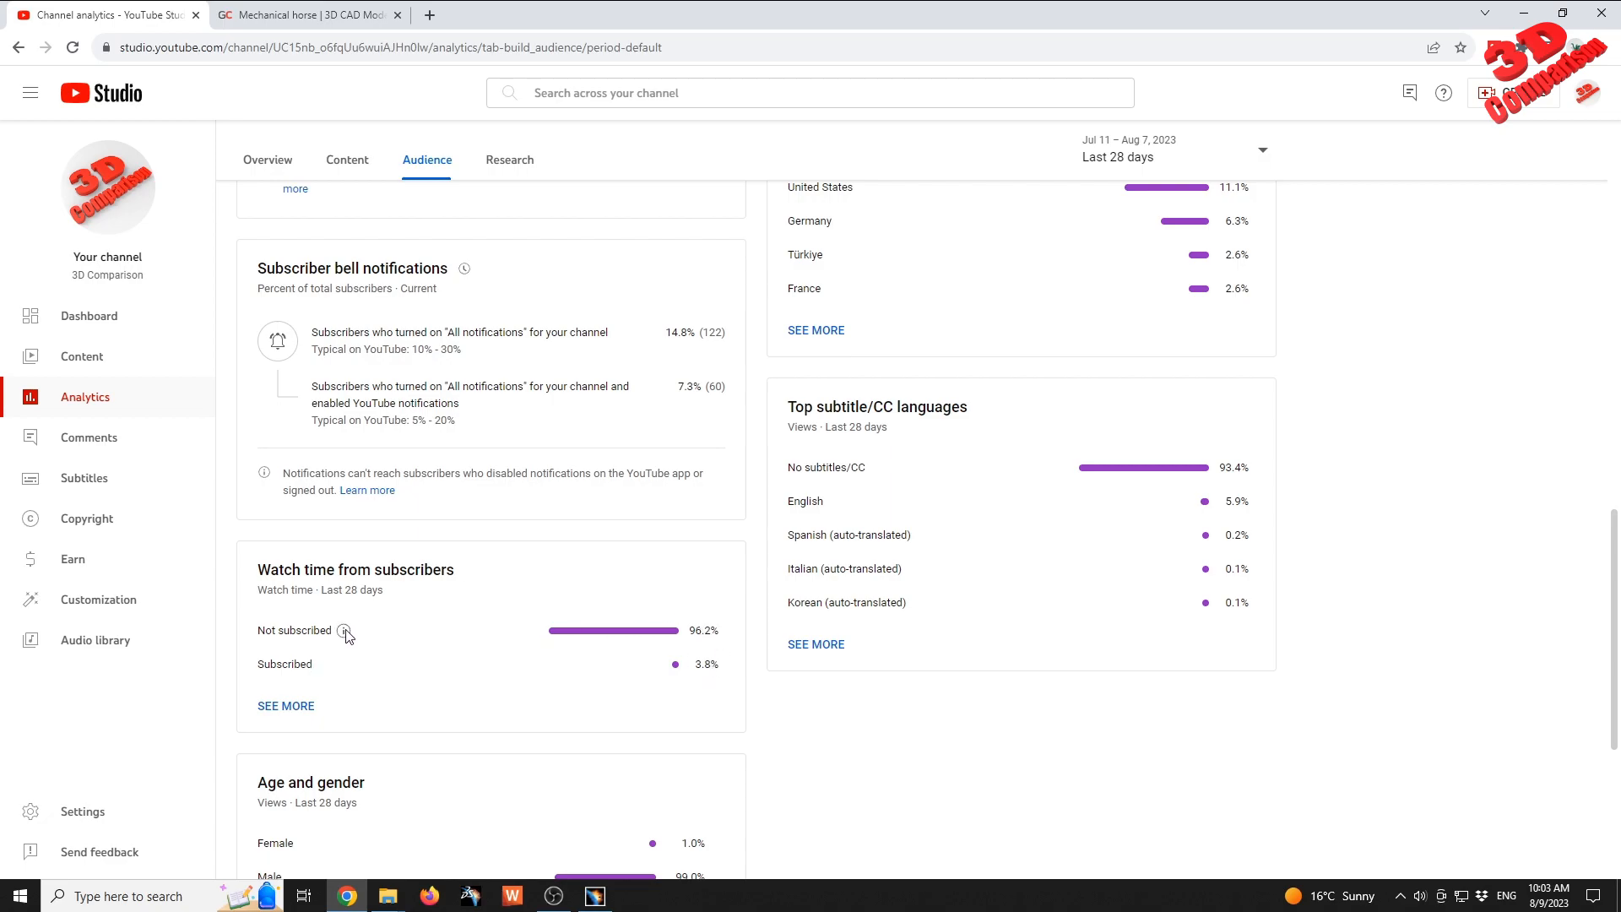
mouse_move(344, 631)
scroll(784, 714, down, 2)
scroll(785, 711, down, 1)
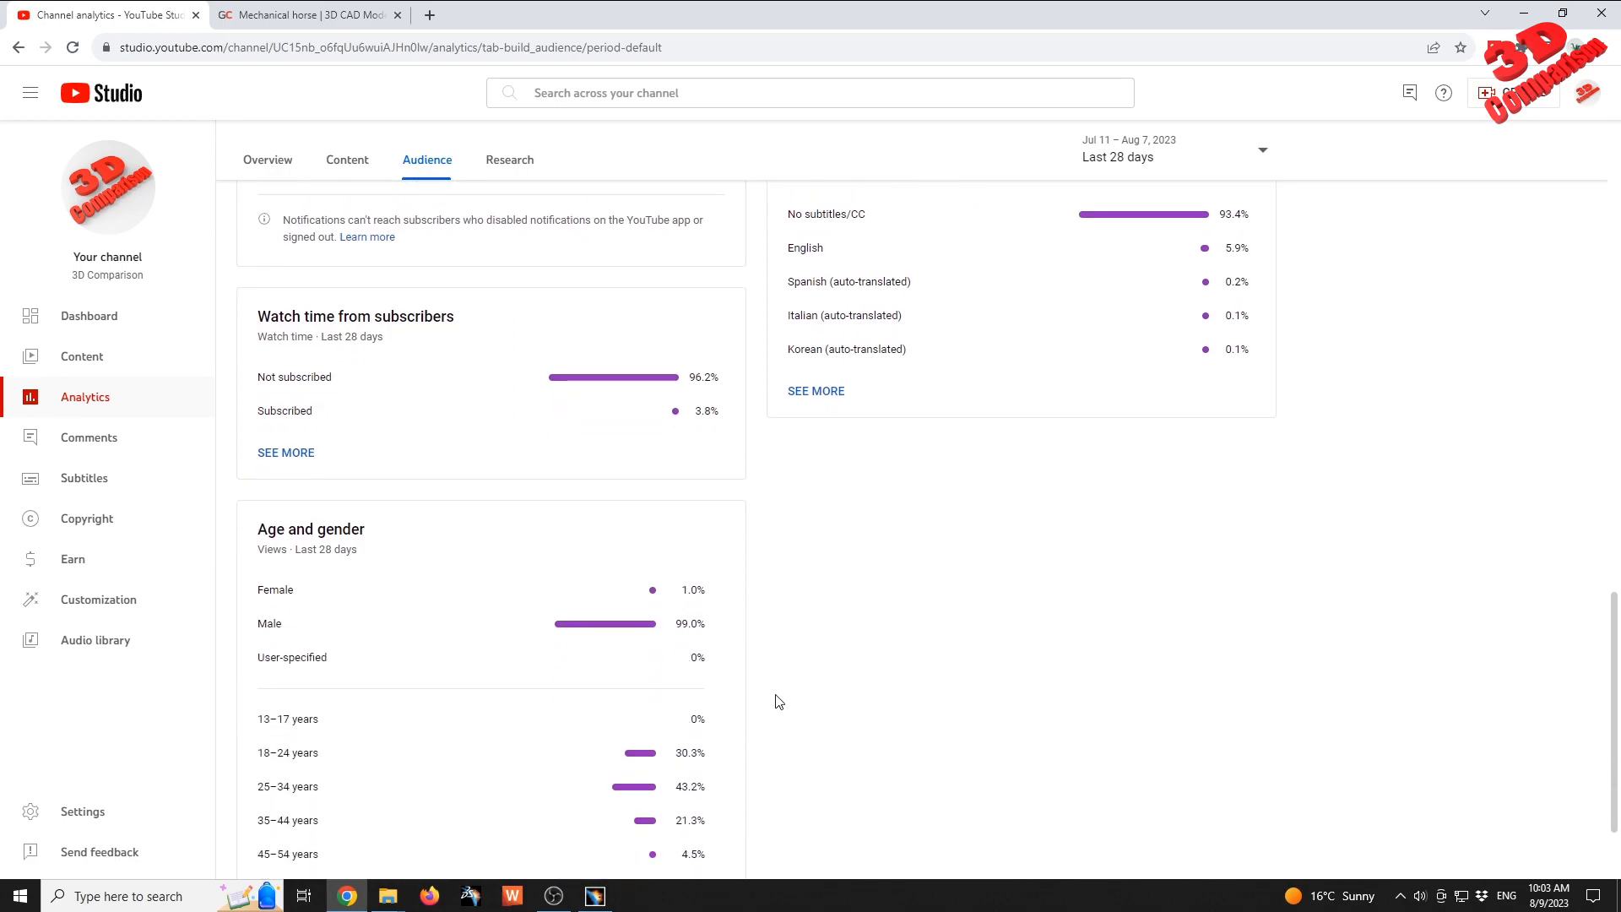
scroll(778, 702, up, 6)
scroll(778, 702, up, 6)
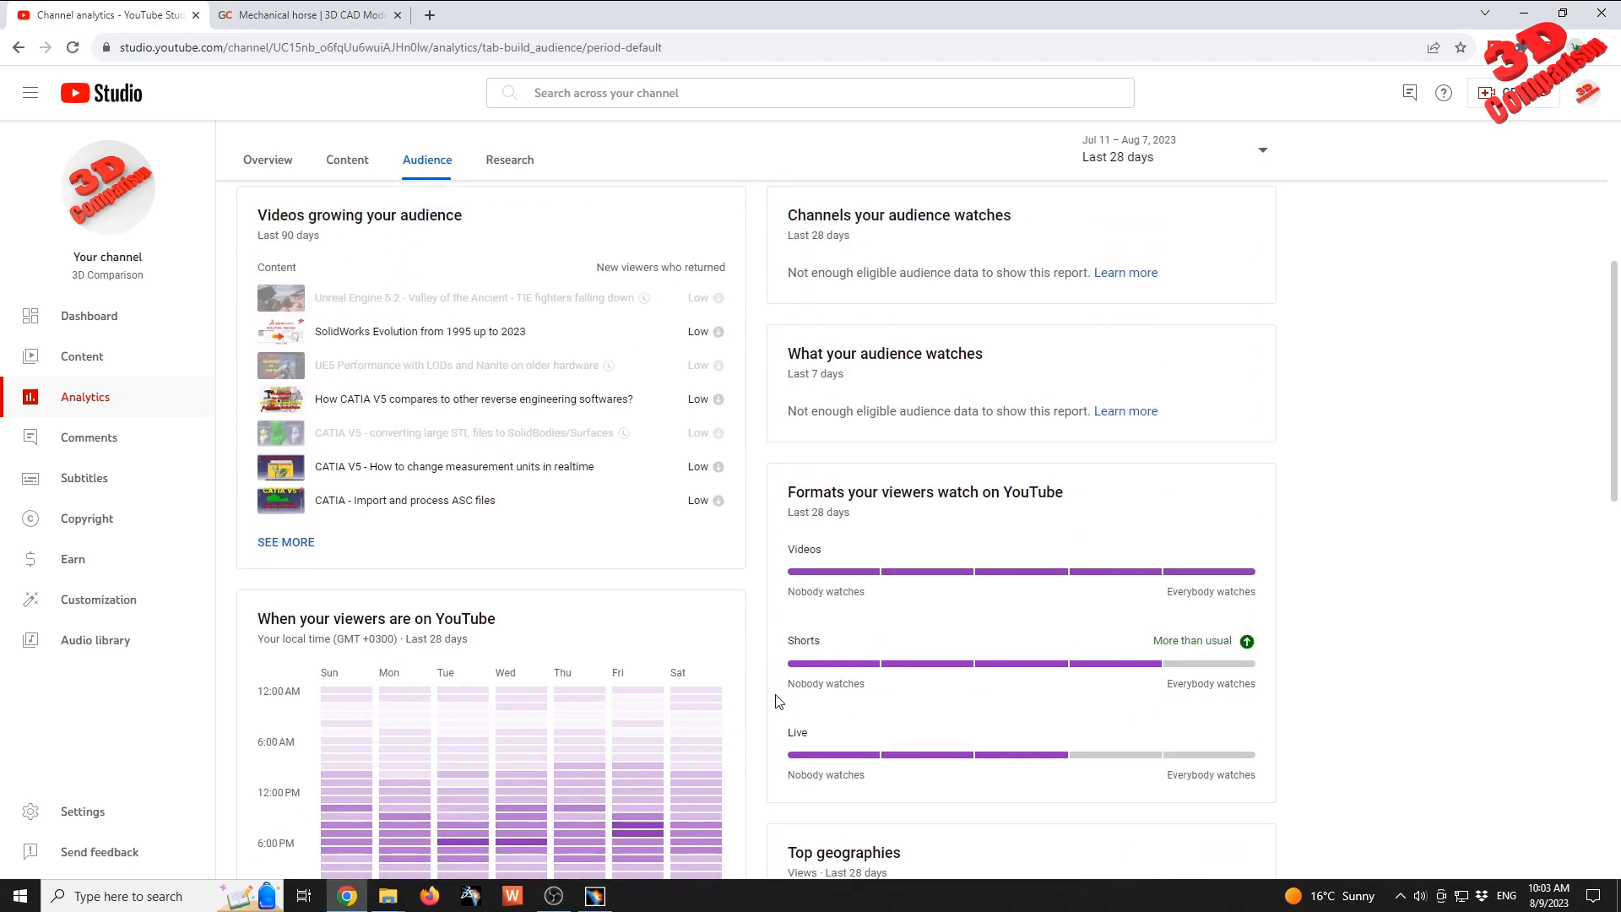
scroll(779, 702, up, 2)
scroll(779, 702, up, 3)
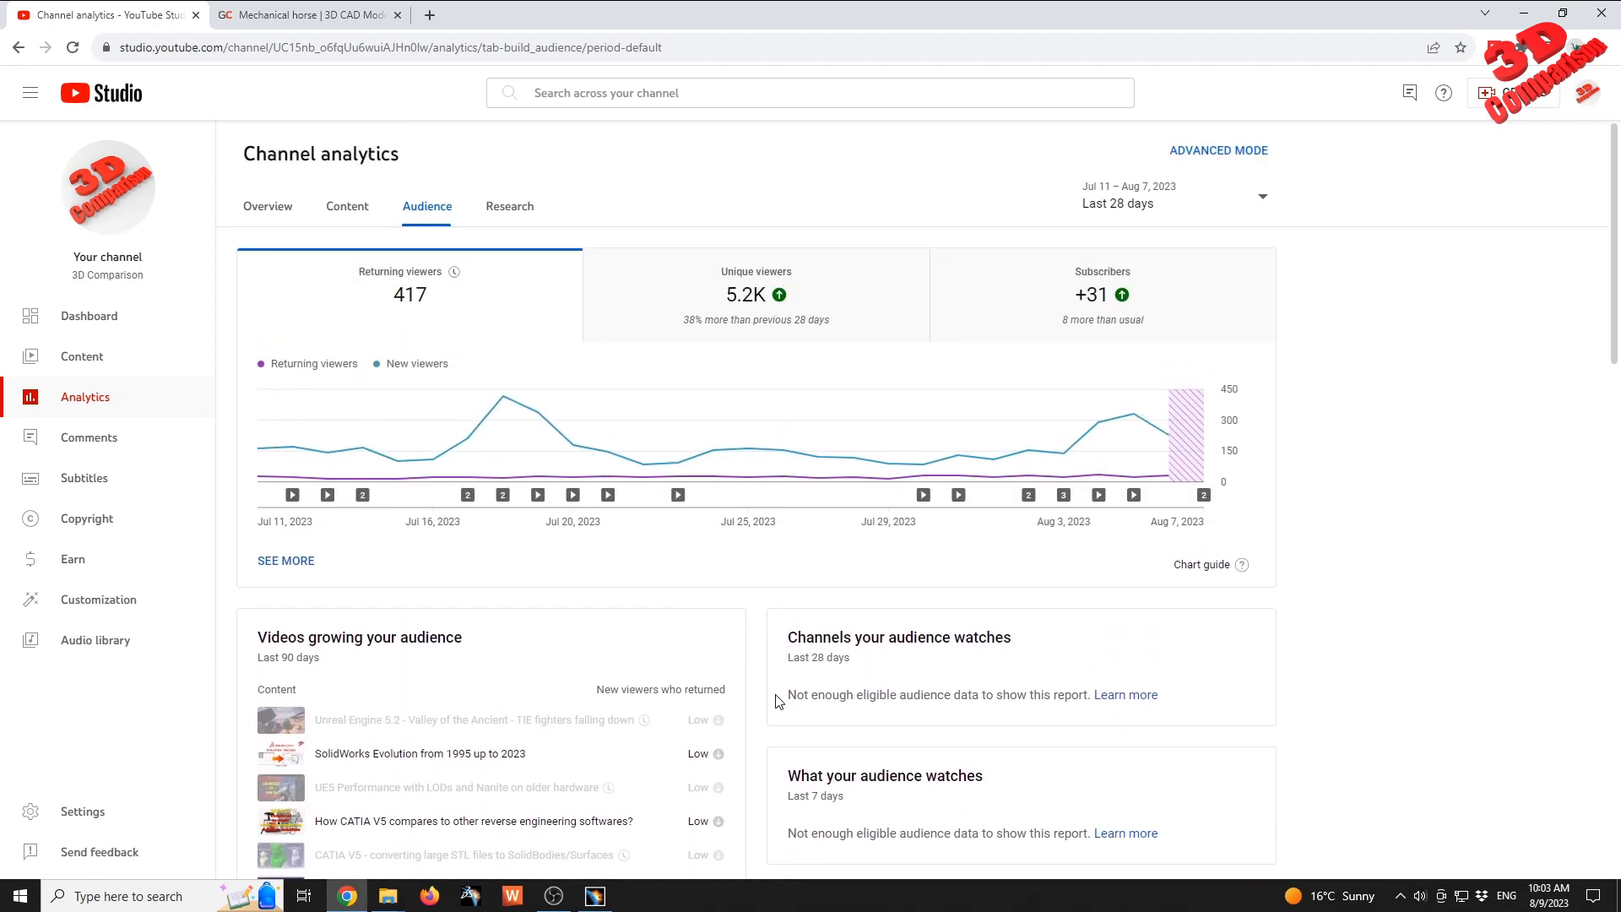